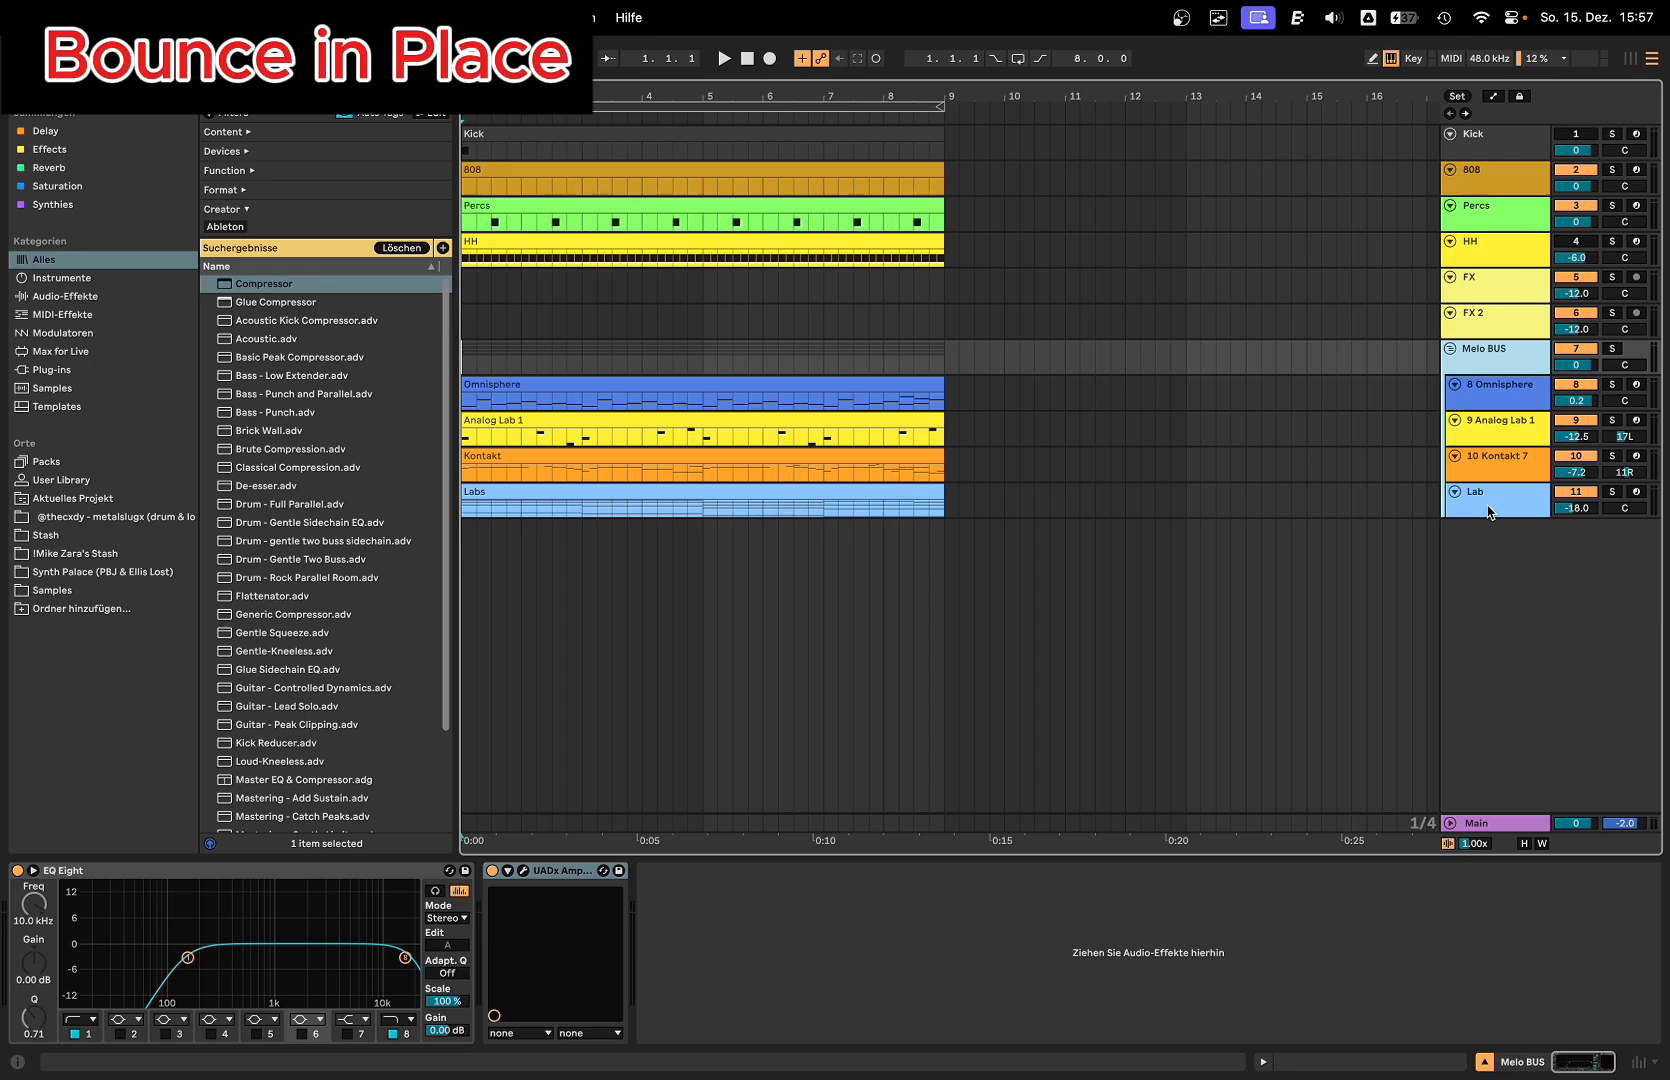
Step: Insert a new MIDI track below the Lab track and load a Compressor on it
click(1490, 504)
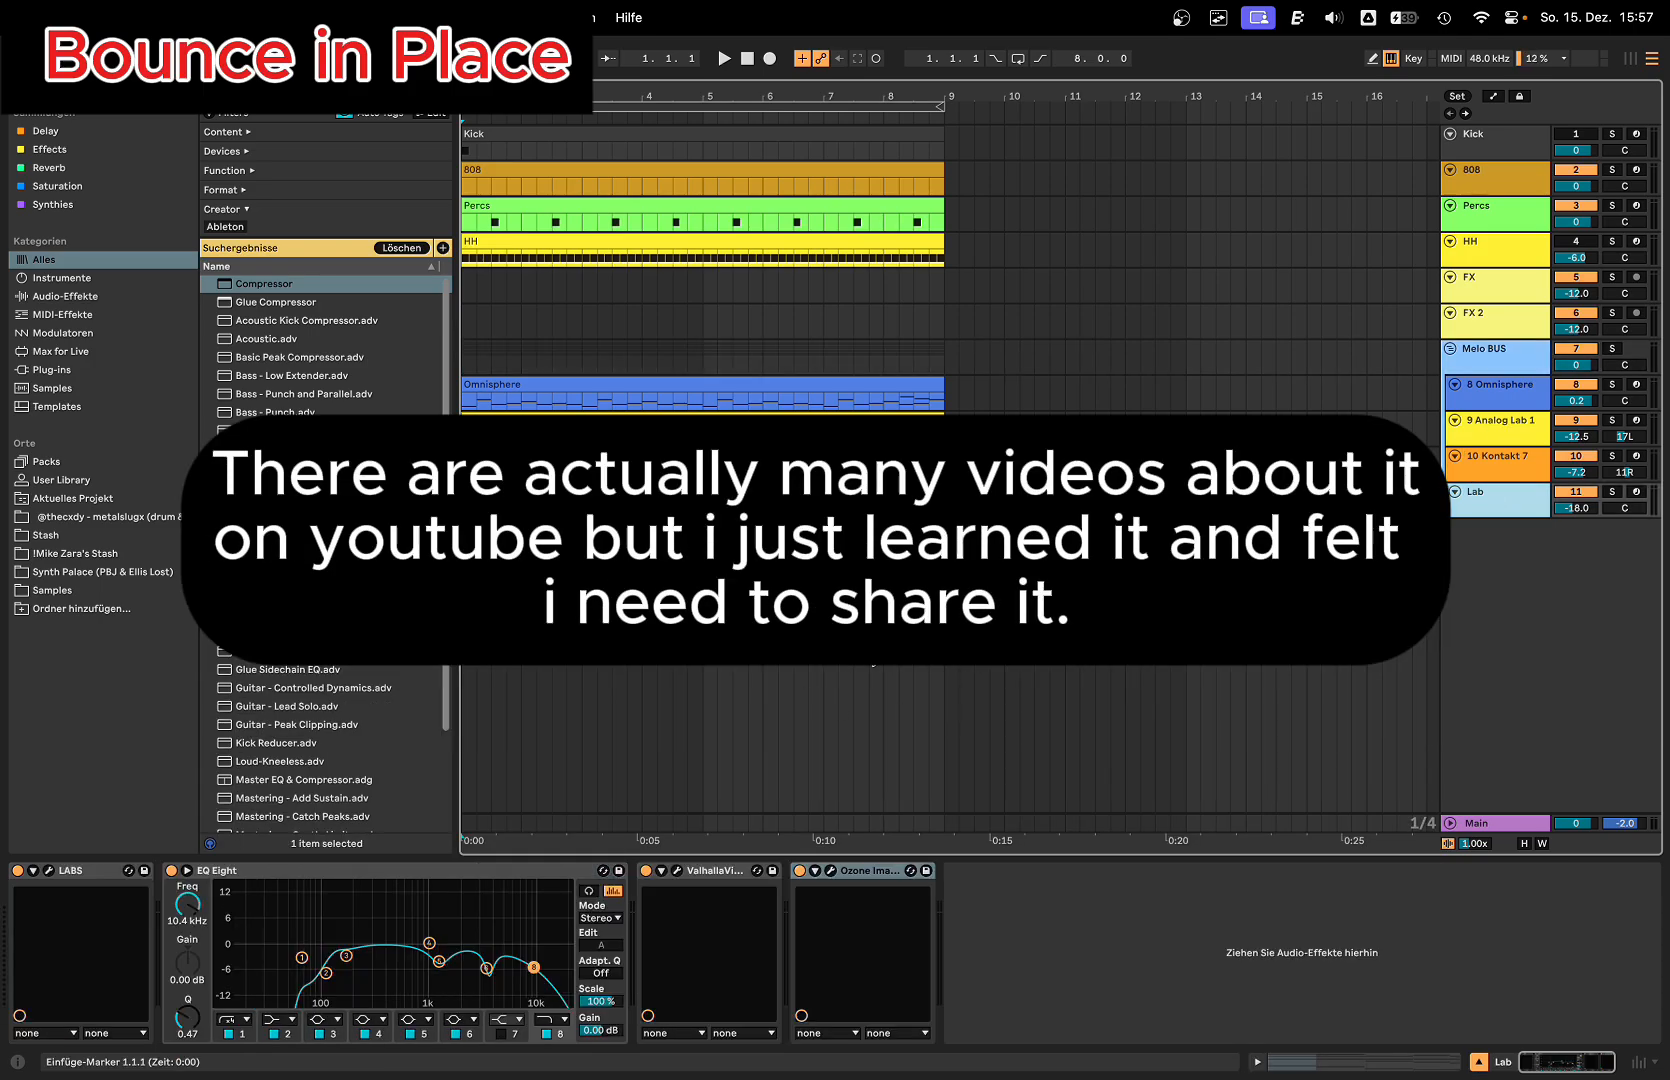
click(1500, 400)
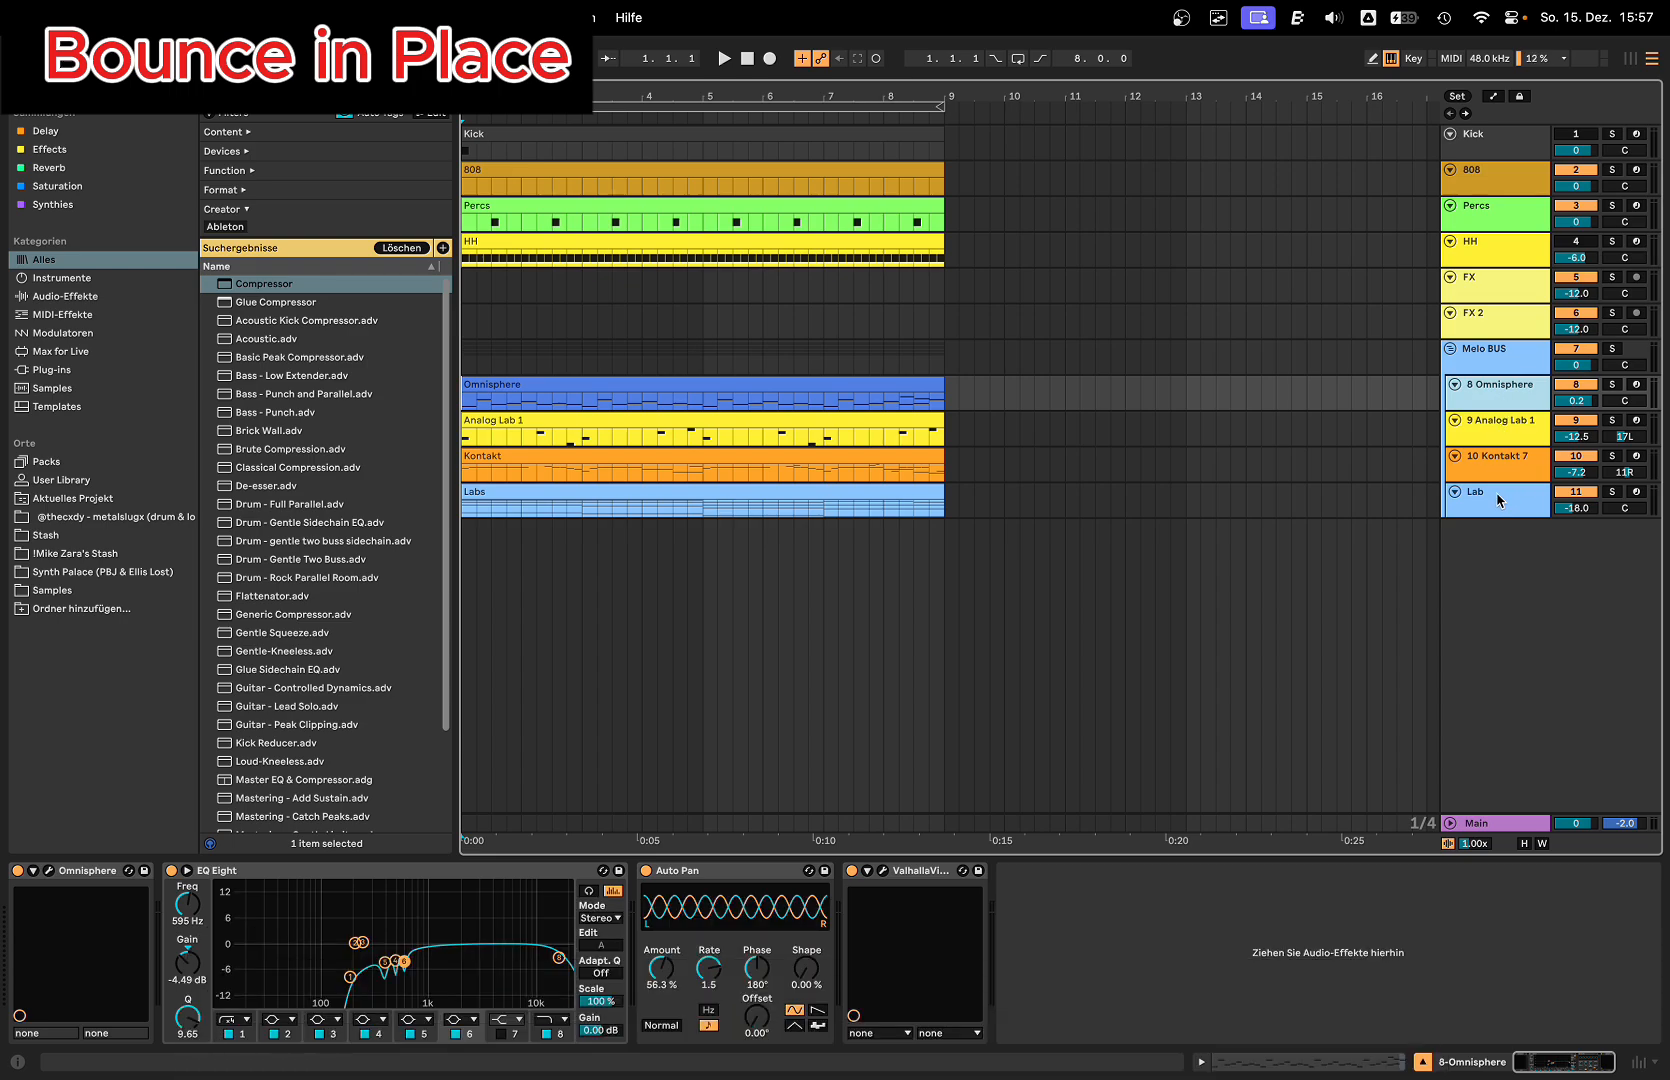
click(1498, 500)
click(1515, 405)
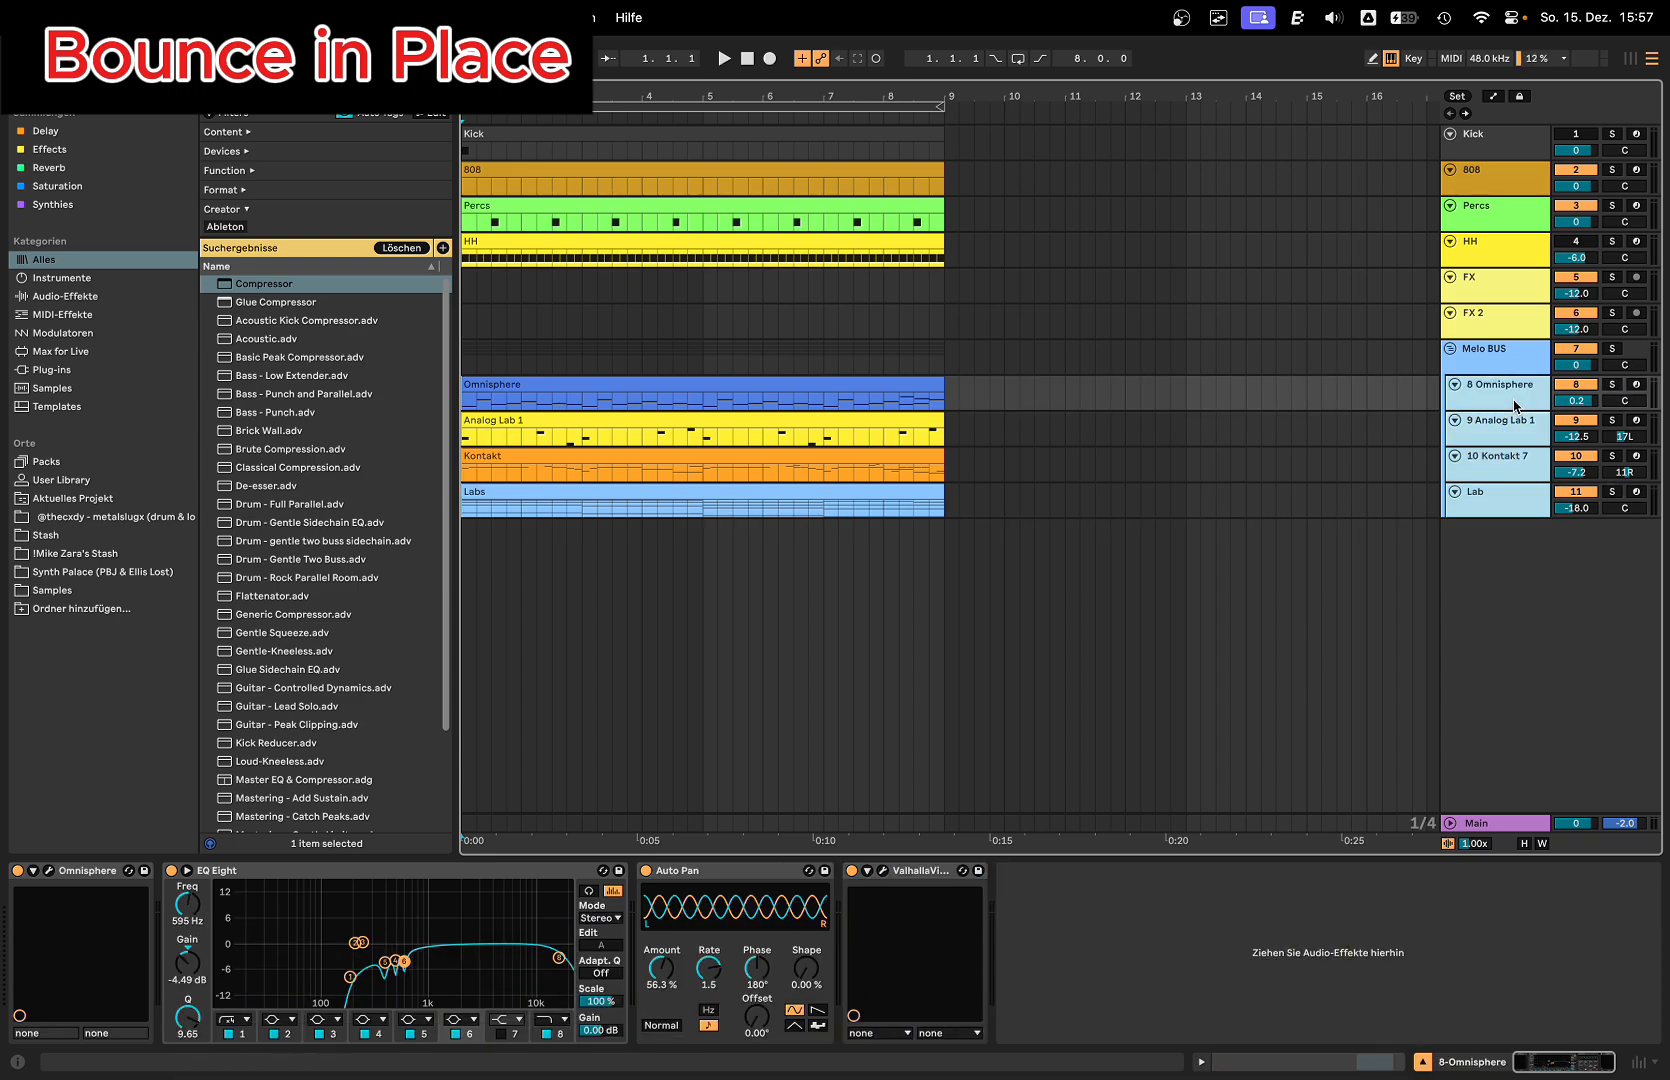
key(super+shift+t)
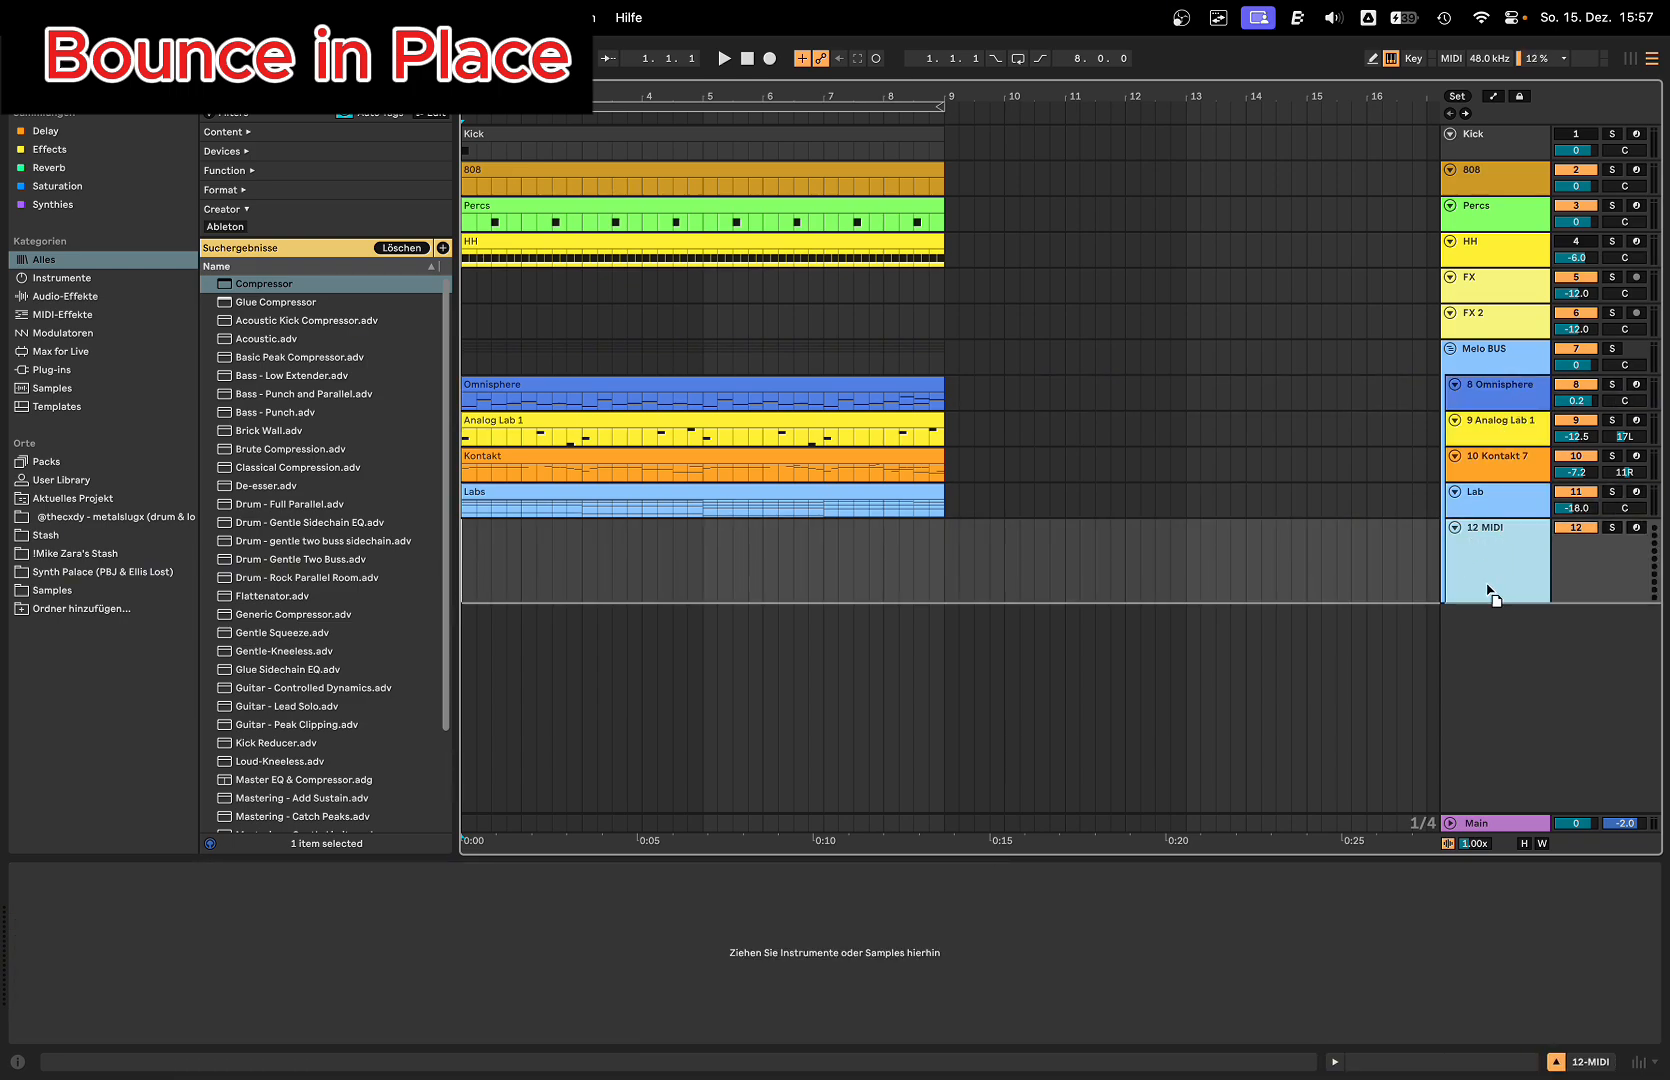
double_click(232, 284)
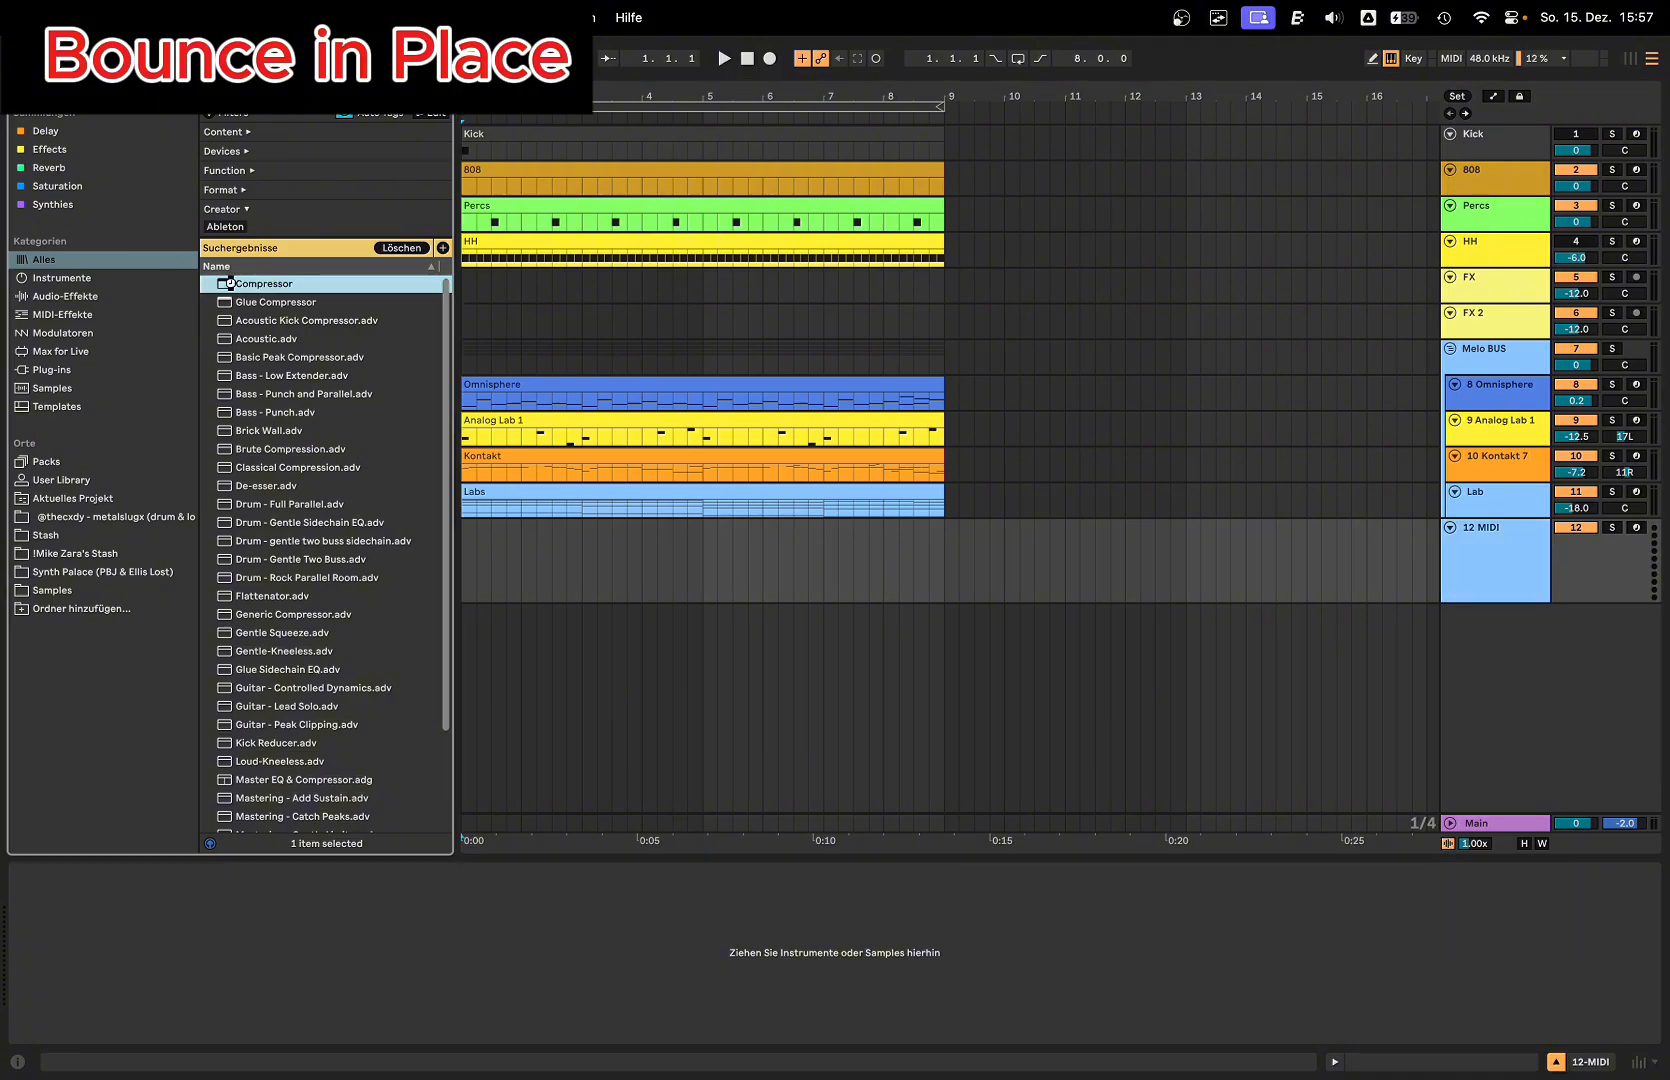
Step: Enable the Compressor's sidechain with Melo BUS as its audio source and turn on sidechain listening
click(138, 870)
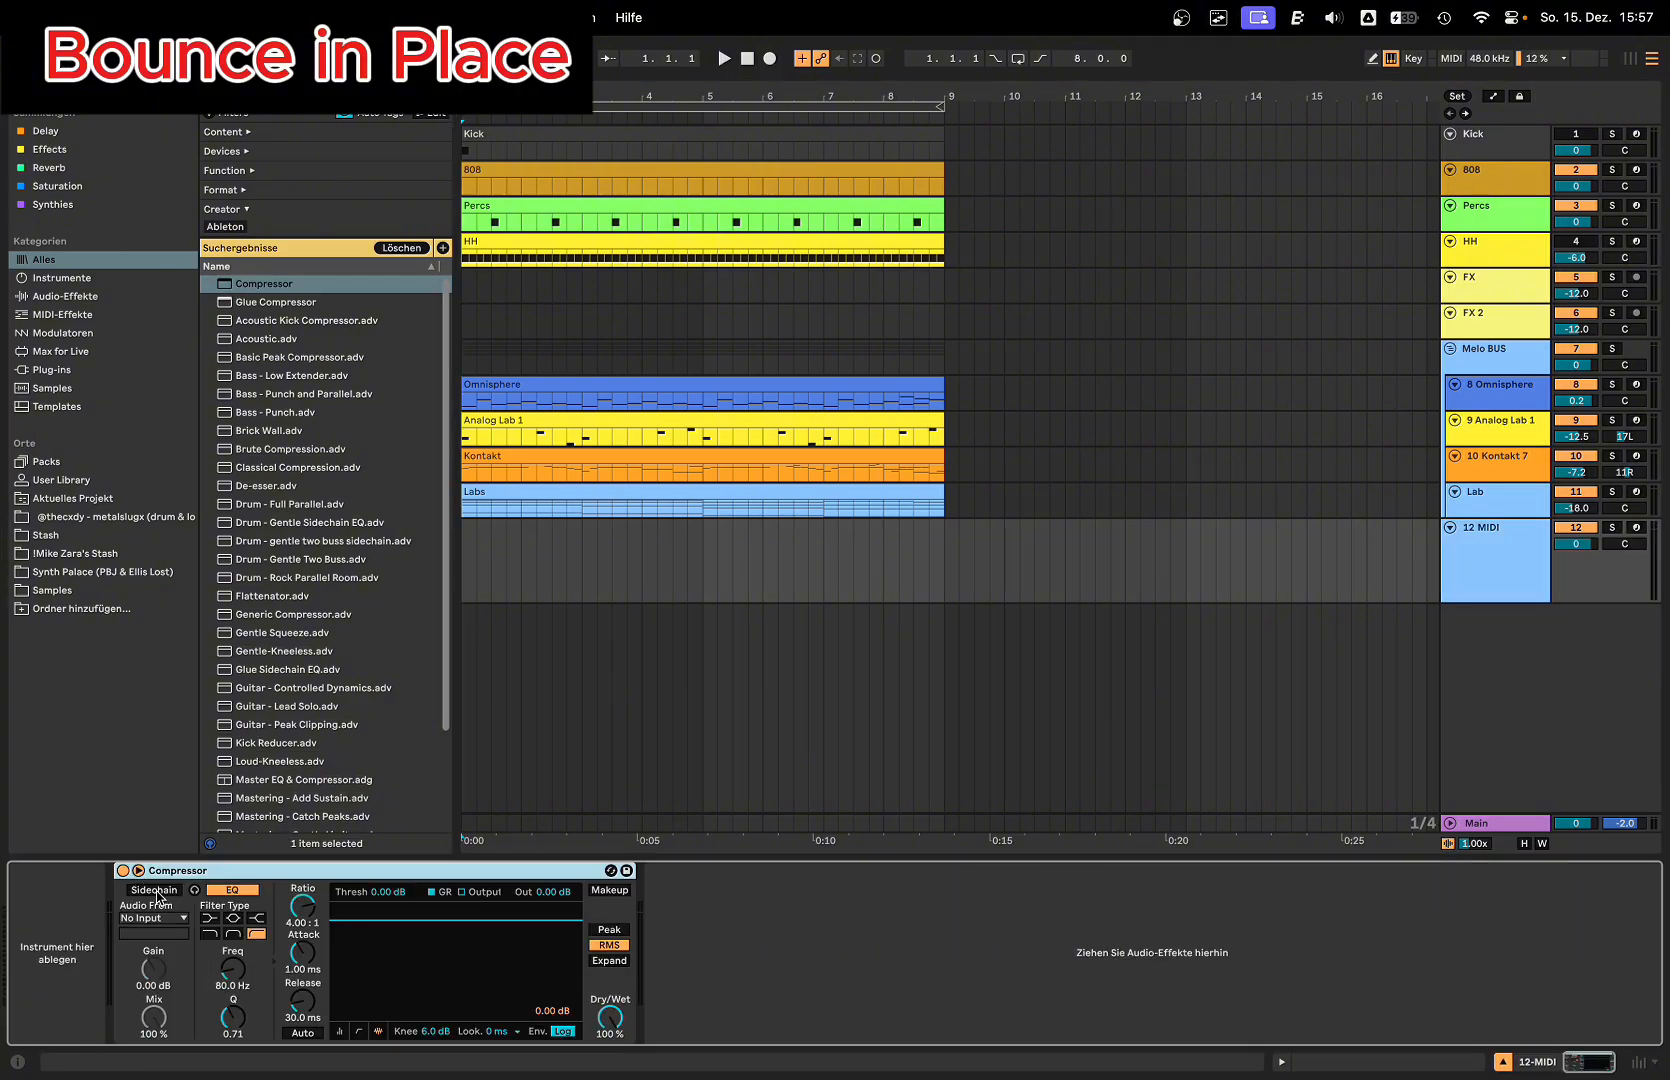
click(154, 890)
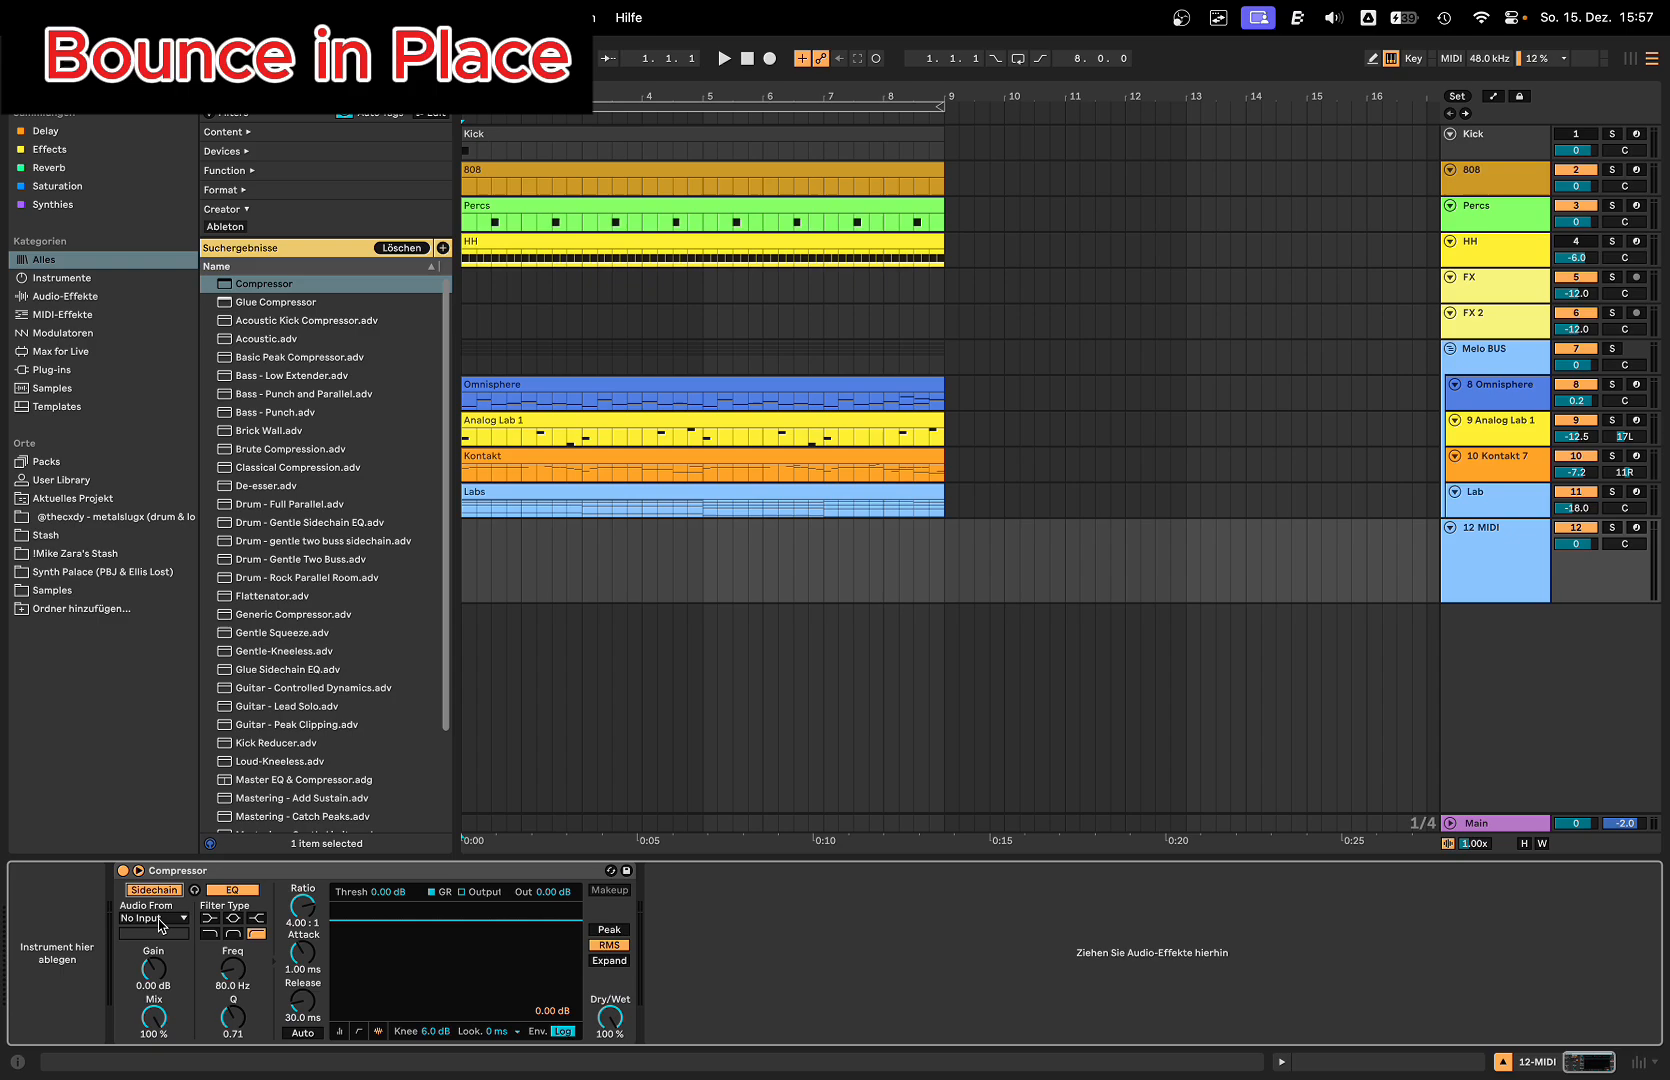
click(165, 918)
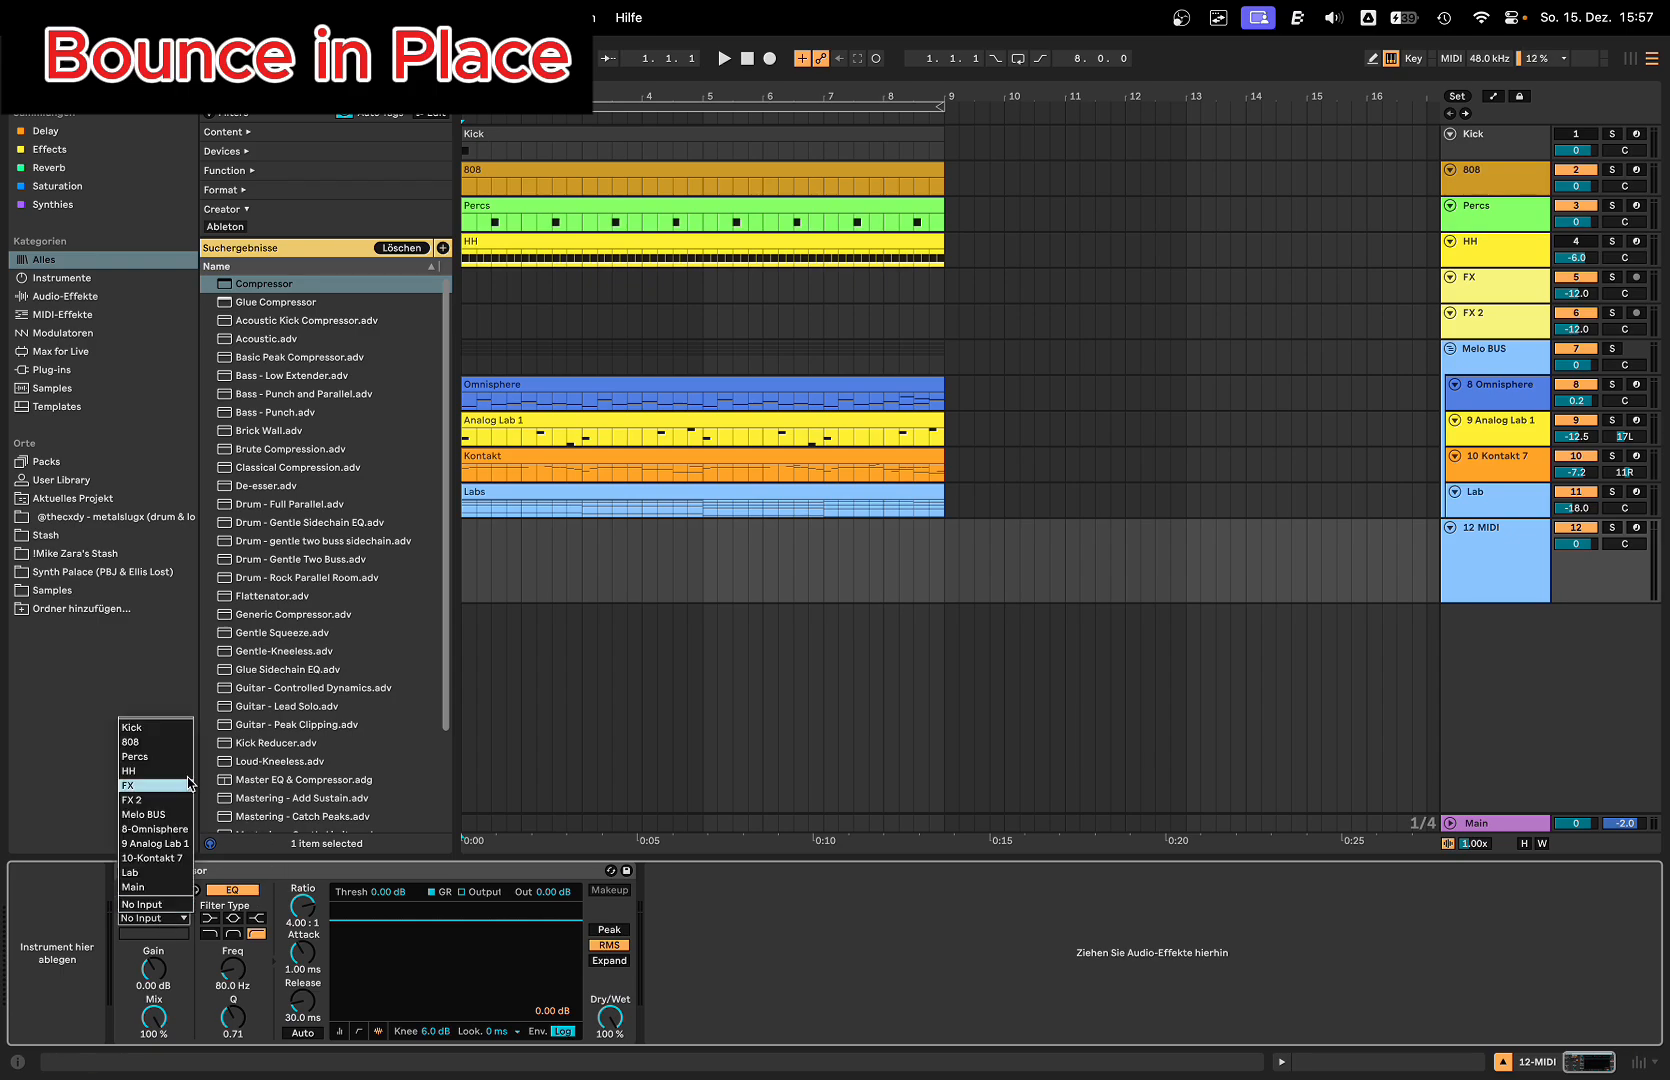
click(166, 815)
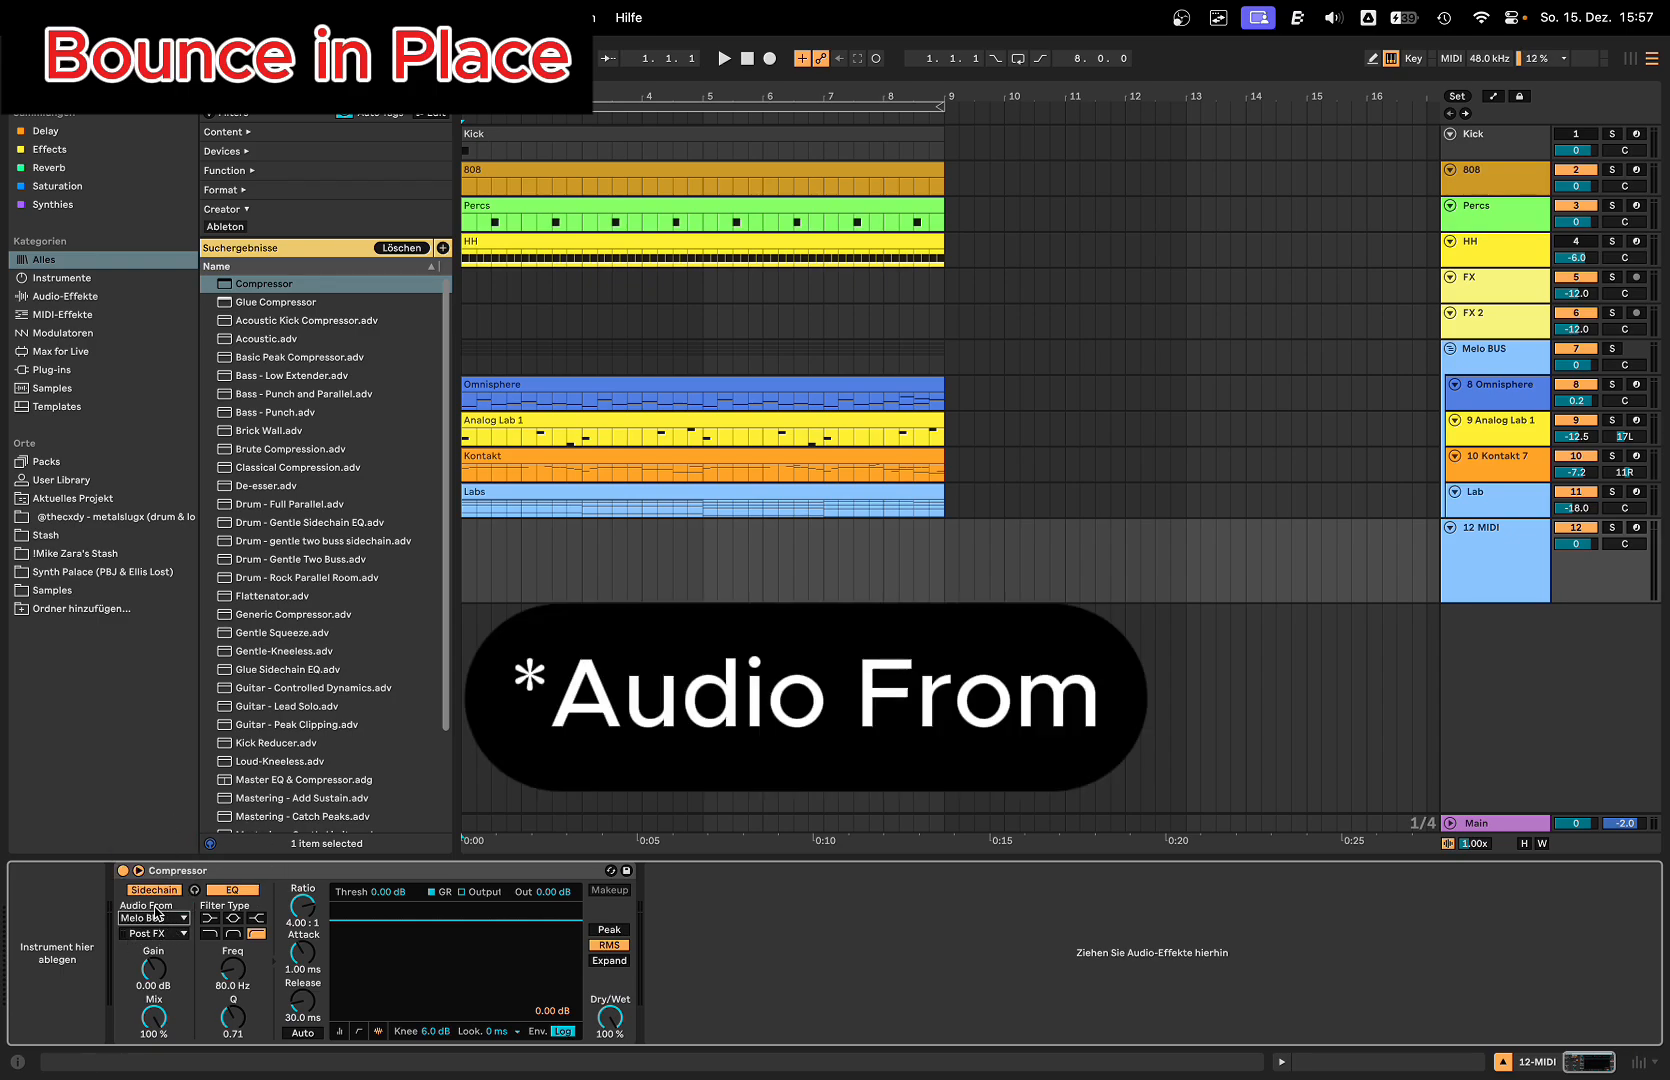
click(1495, 350)
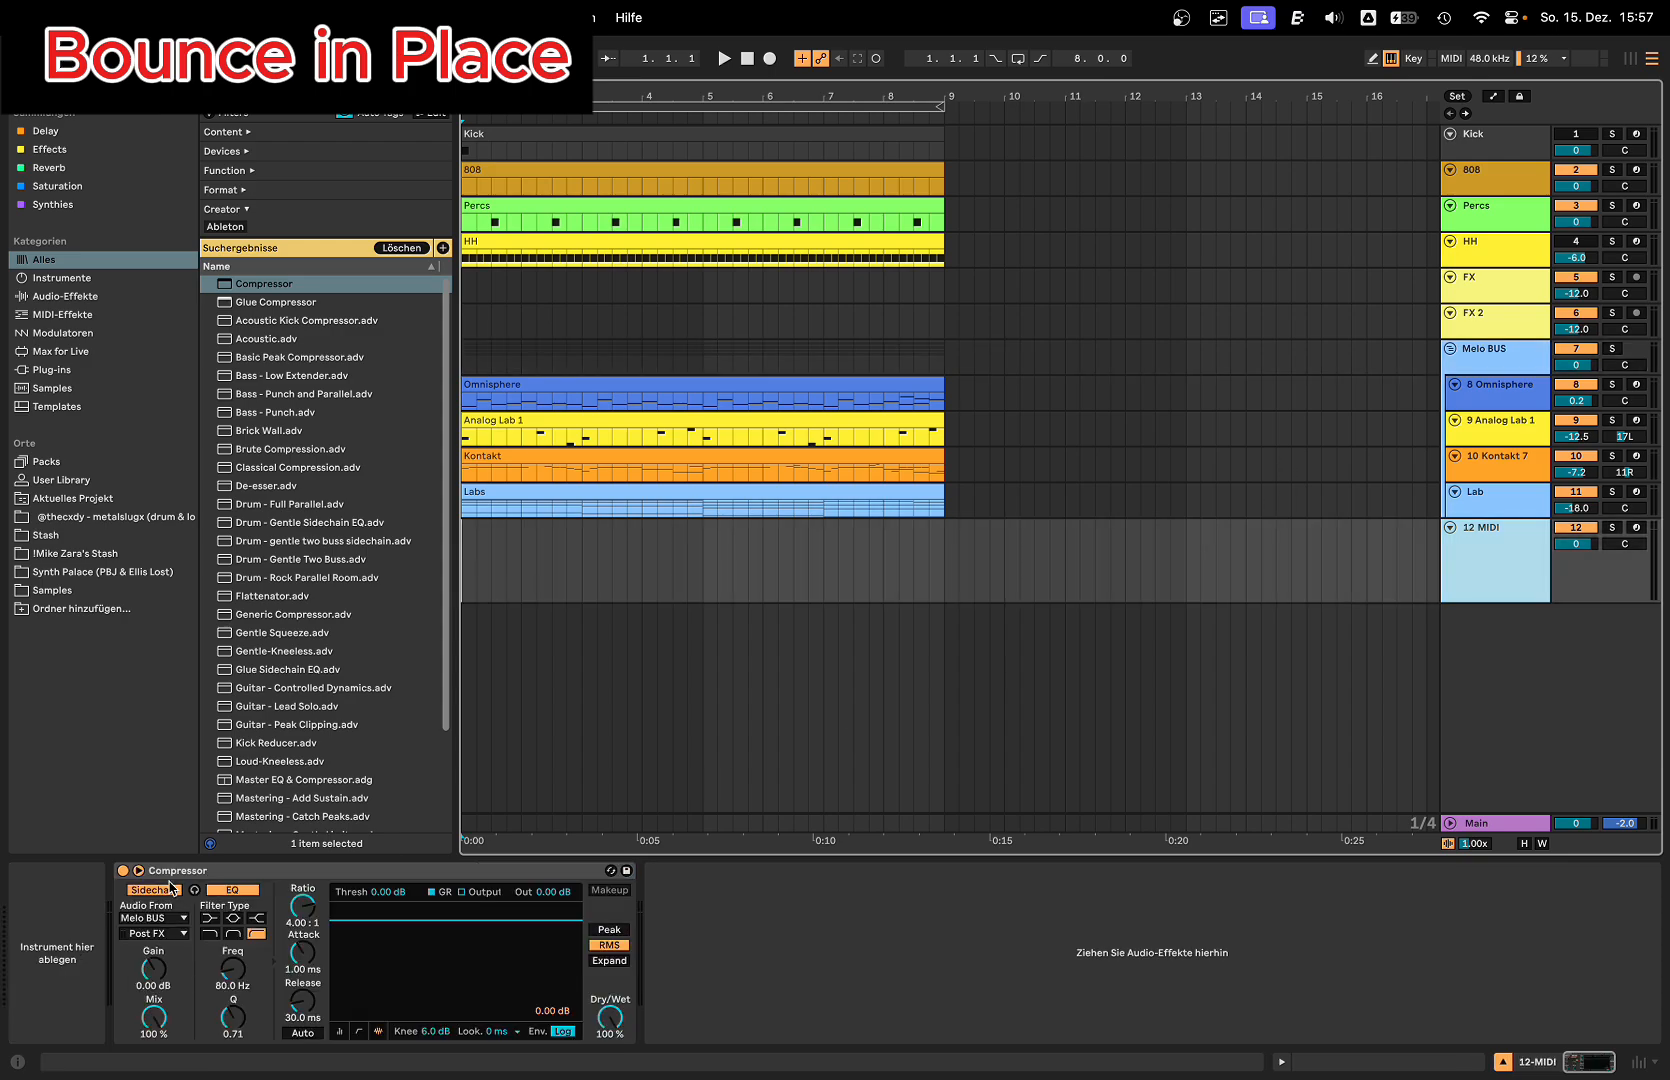
click(195, 891)
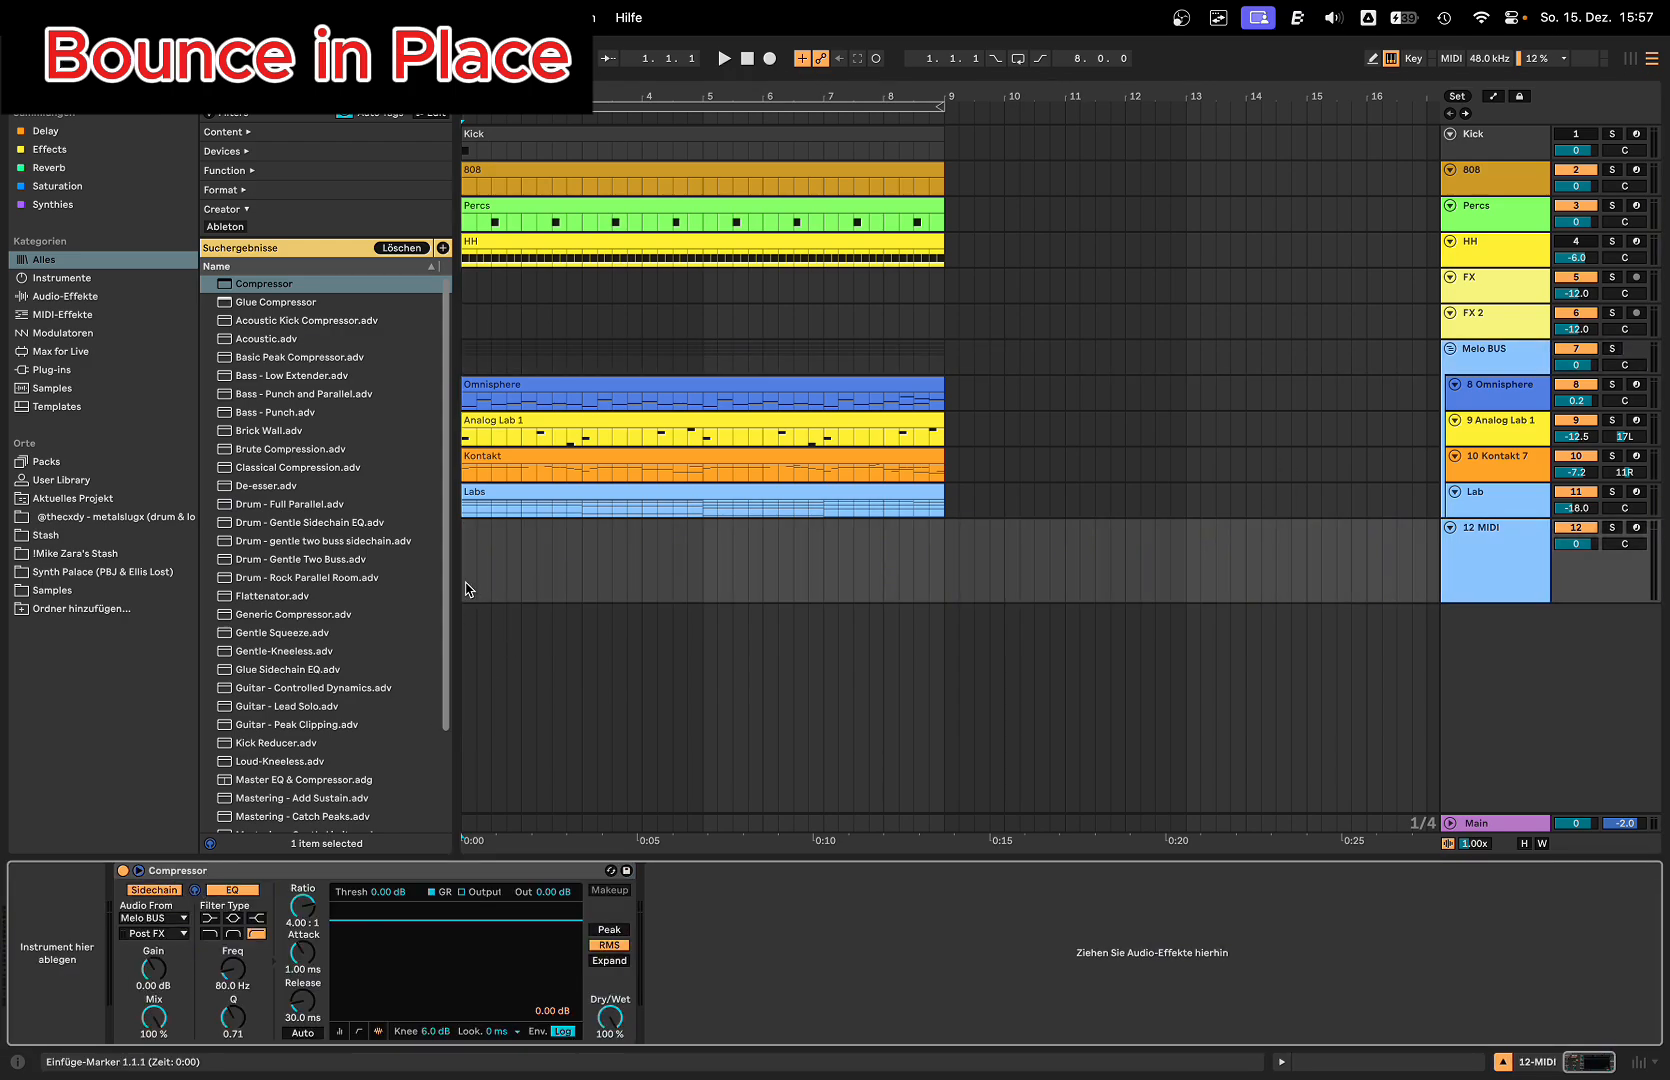
Step: Create an empty eight-bar MIDI clip starting at bar 1 on the 12 MIDI track and arm the track
drag(465, 589, 952, 581)
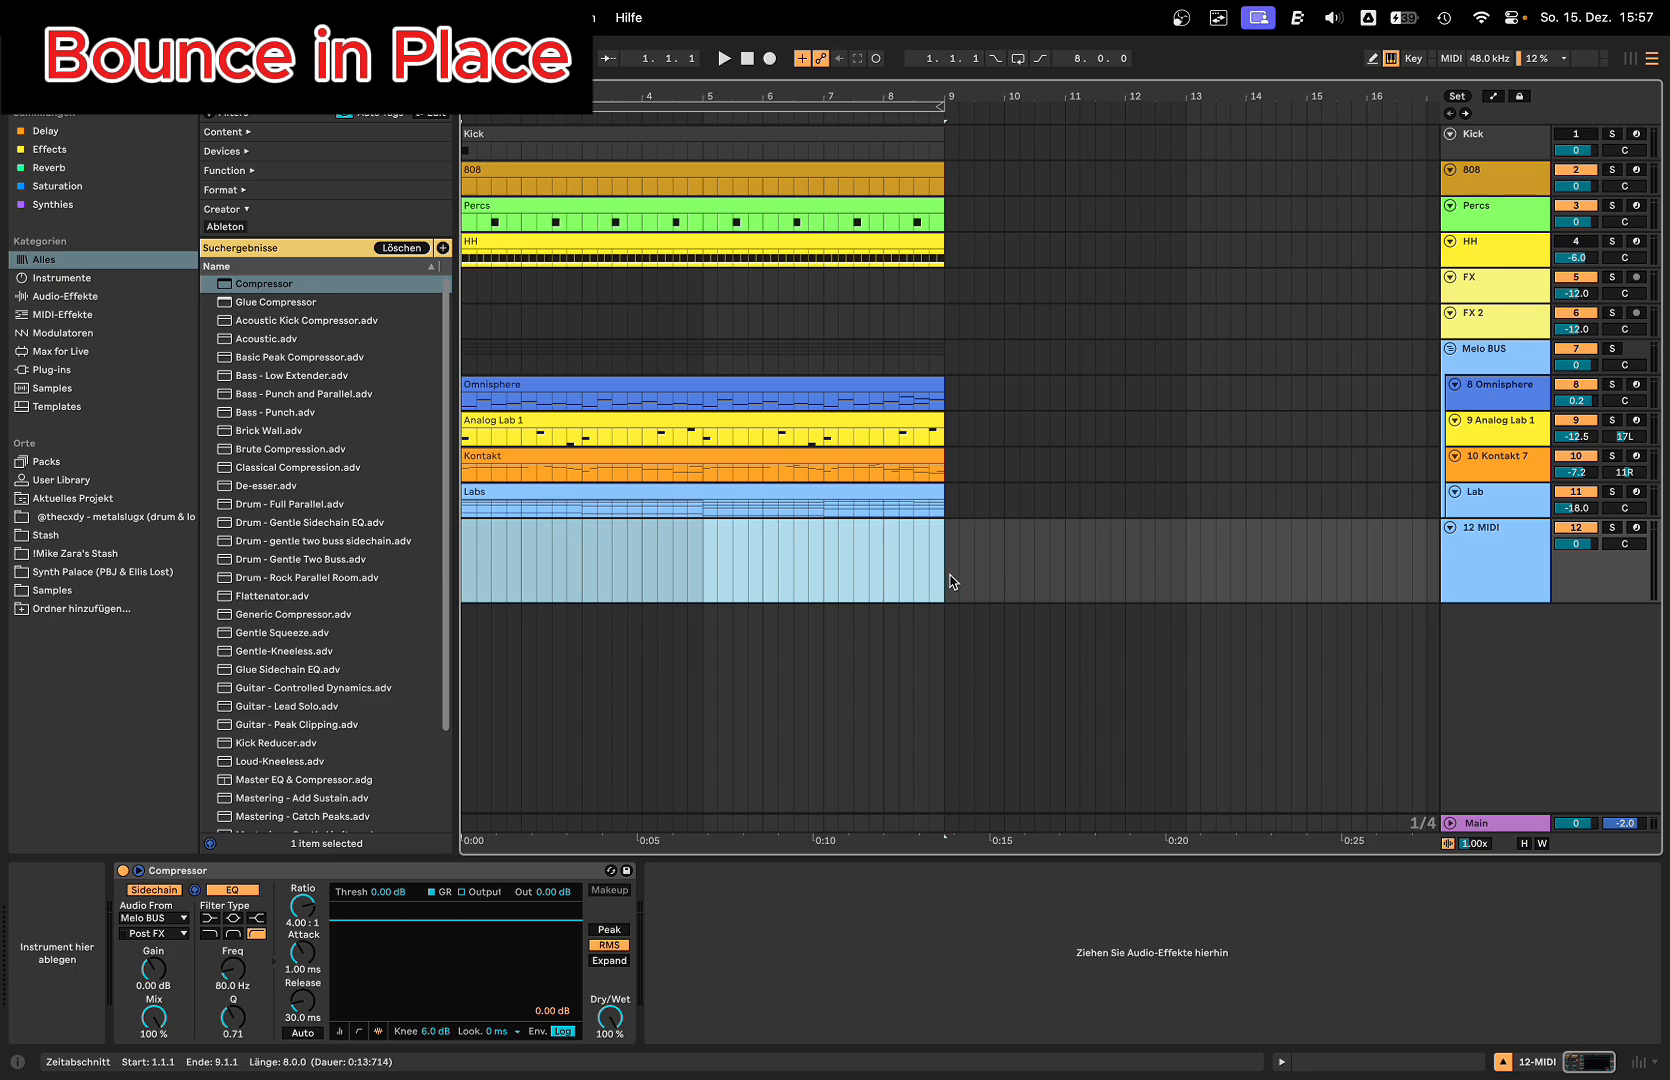
key(super+shift+m)
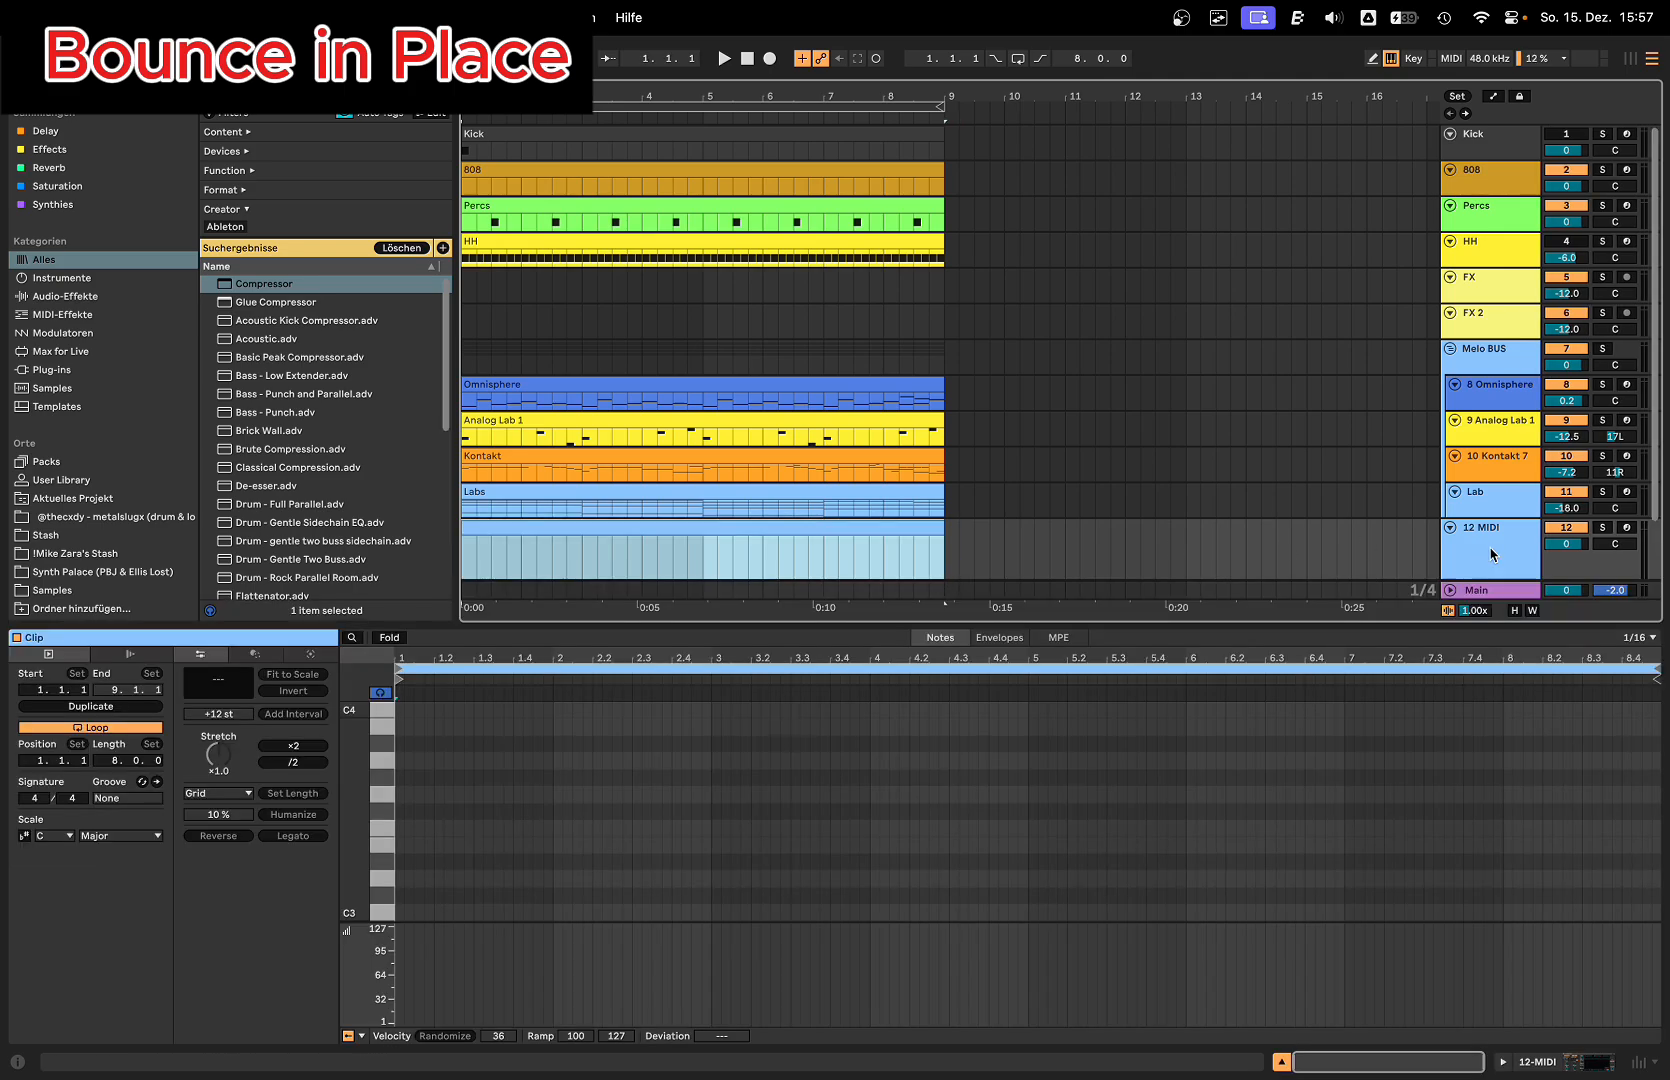
click(1627, 528)
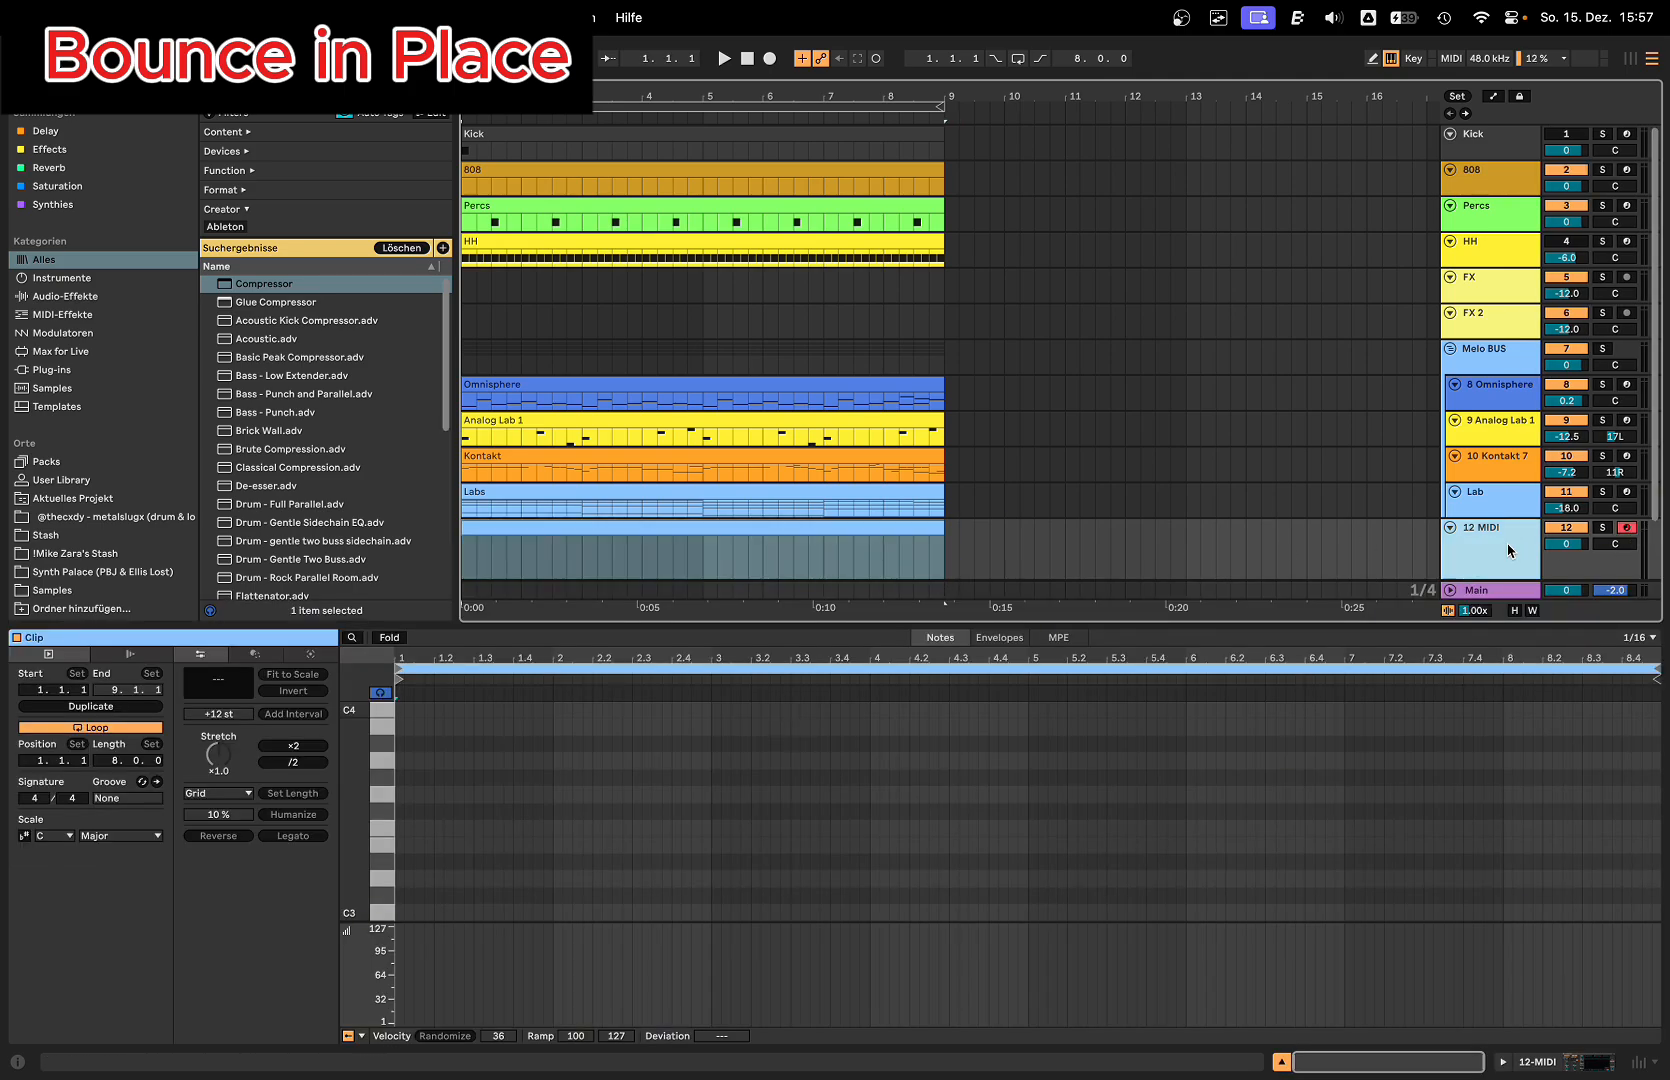
Step: Freeze the 12 MIDI track and flatten it to audio
right_click(1478, 542)
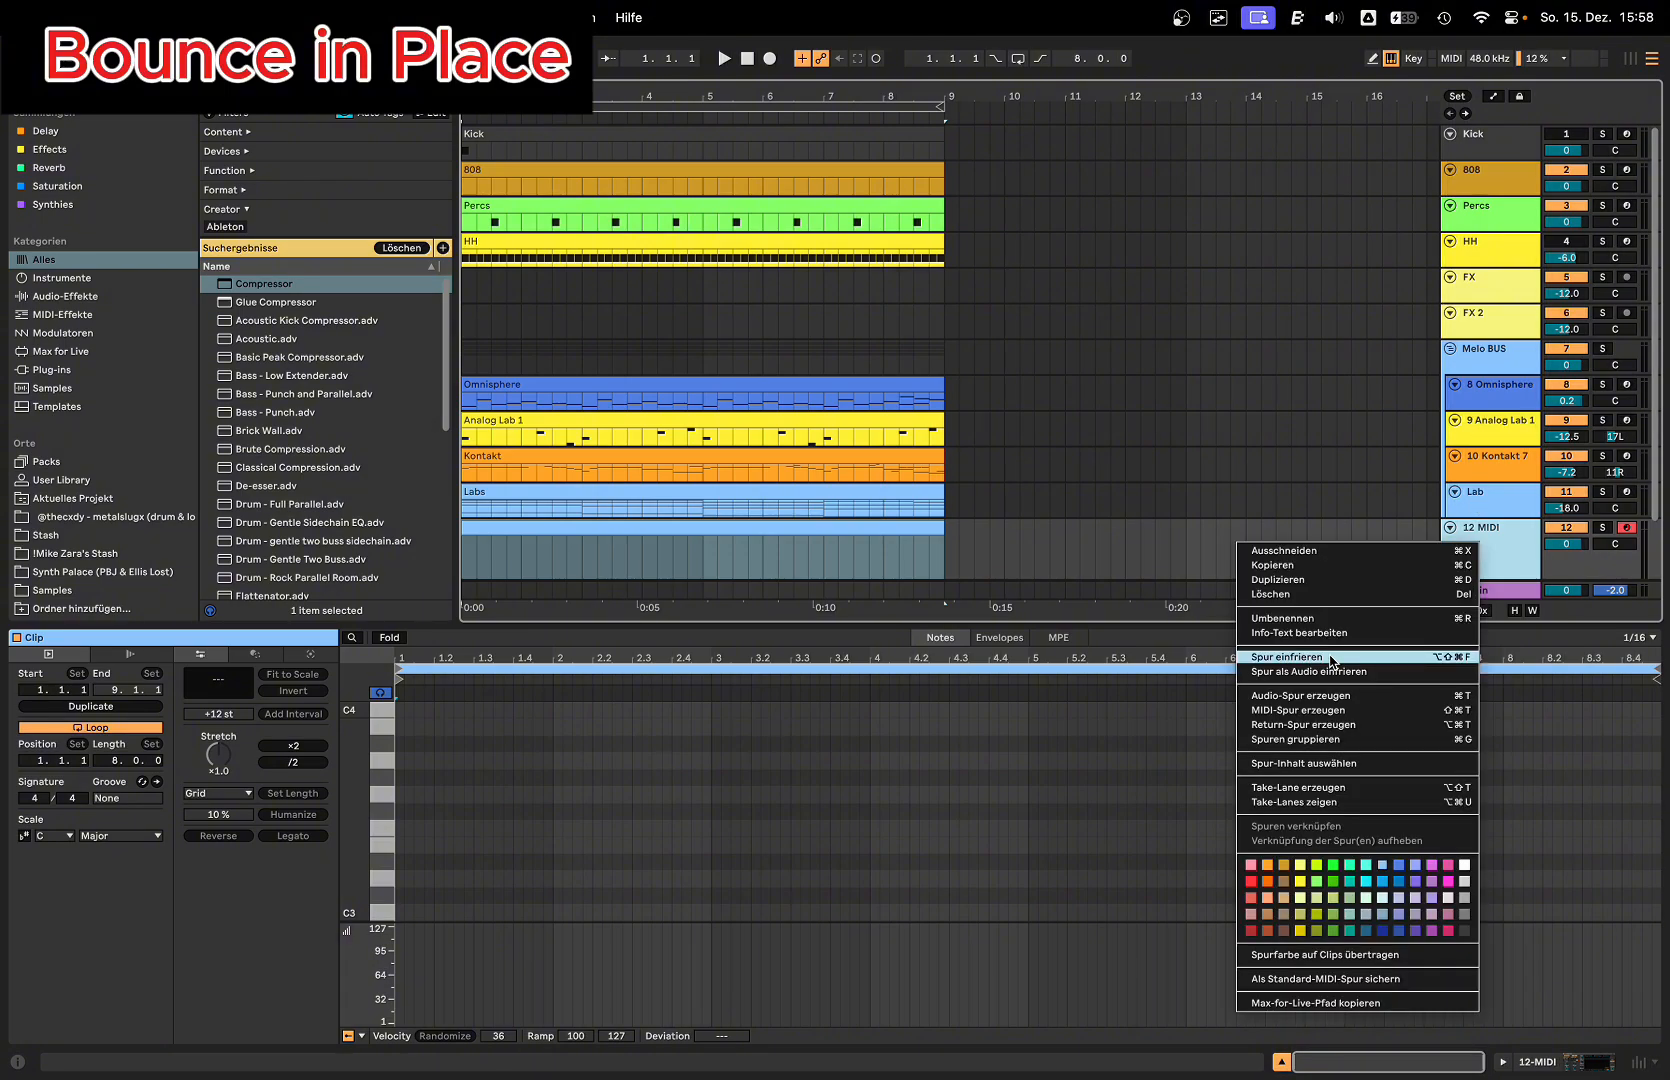
click(1331, 662)
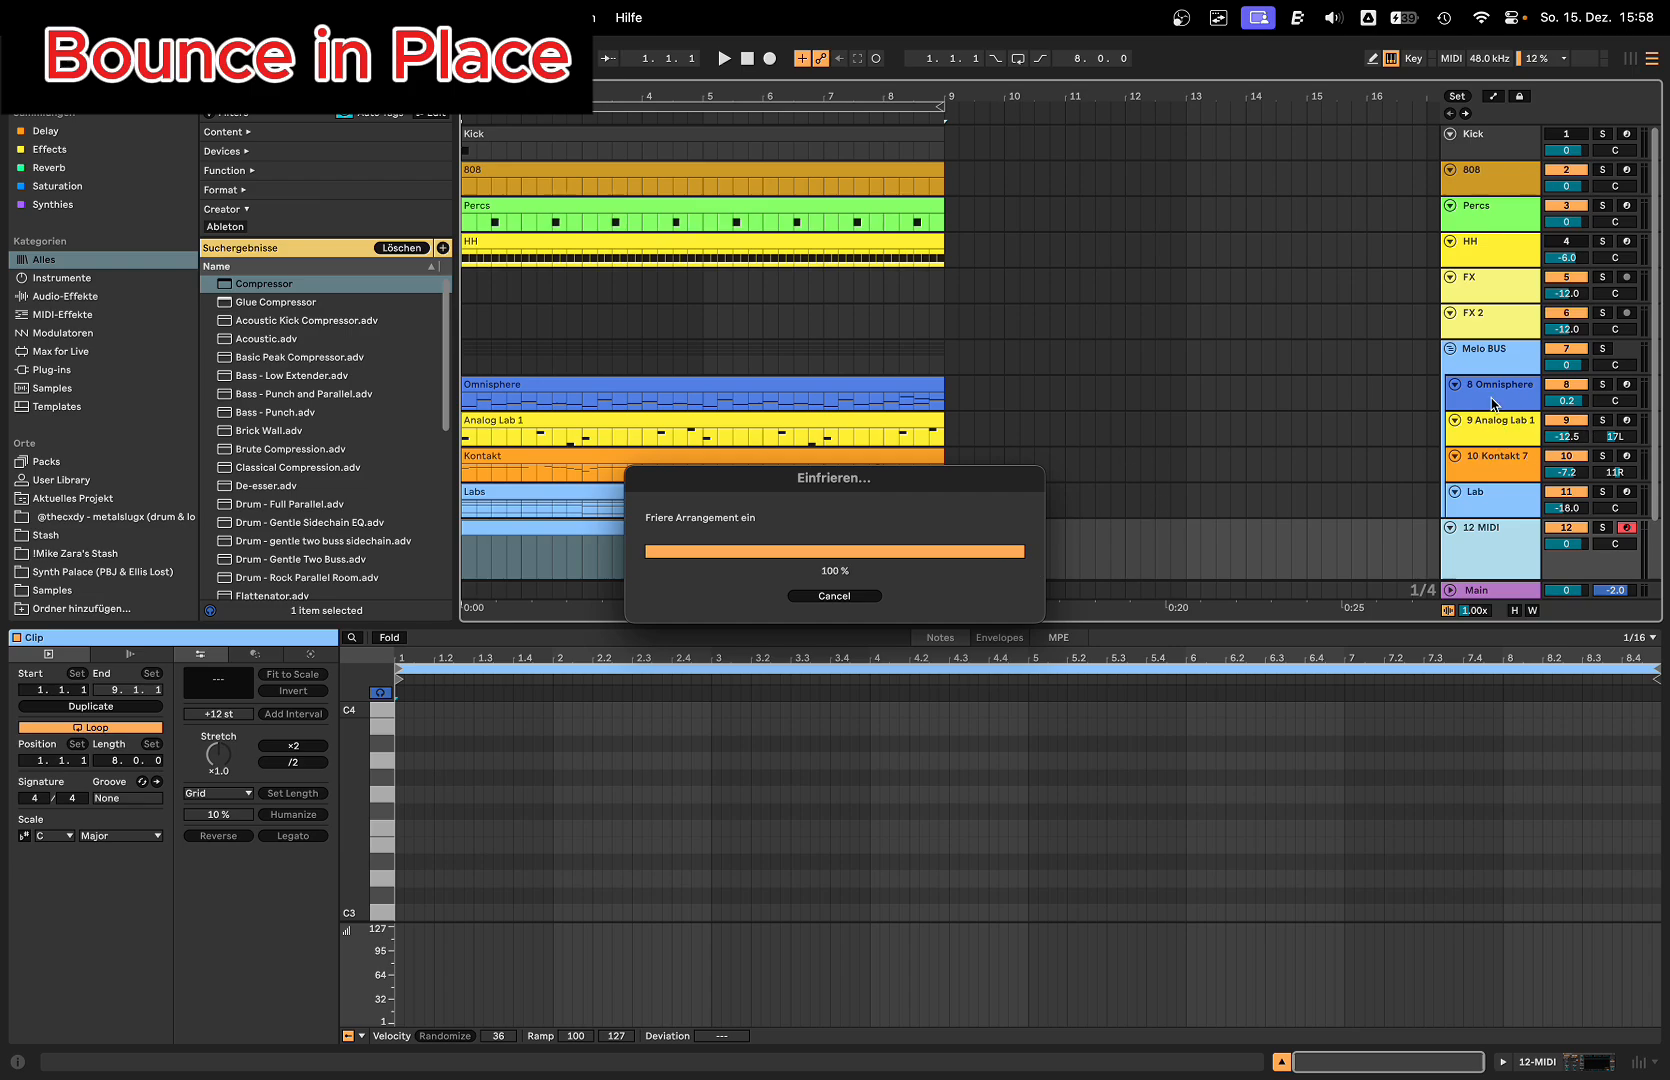
scroll(1490, 460, down, 2)
right_click(1487, 468)
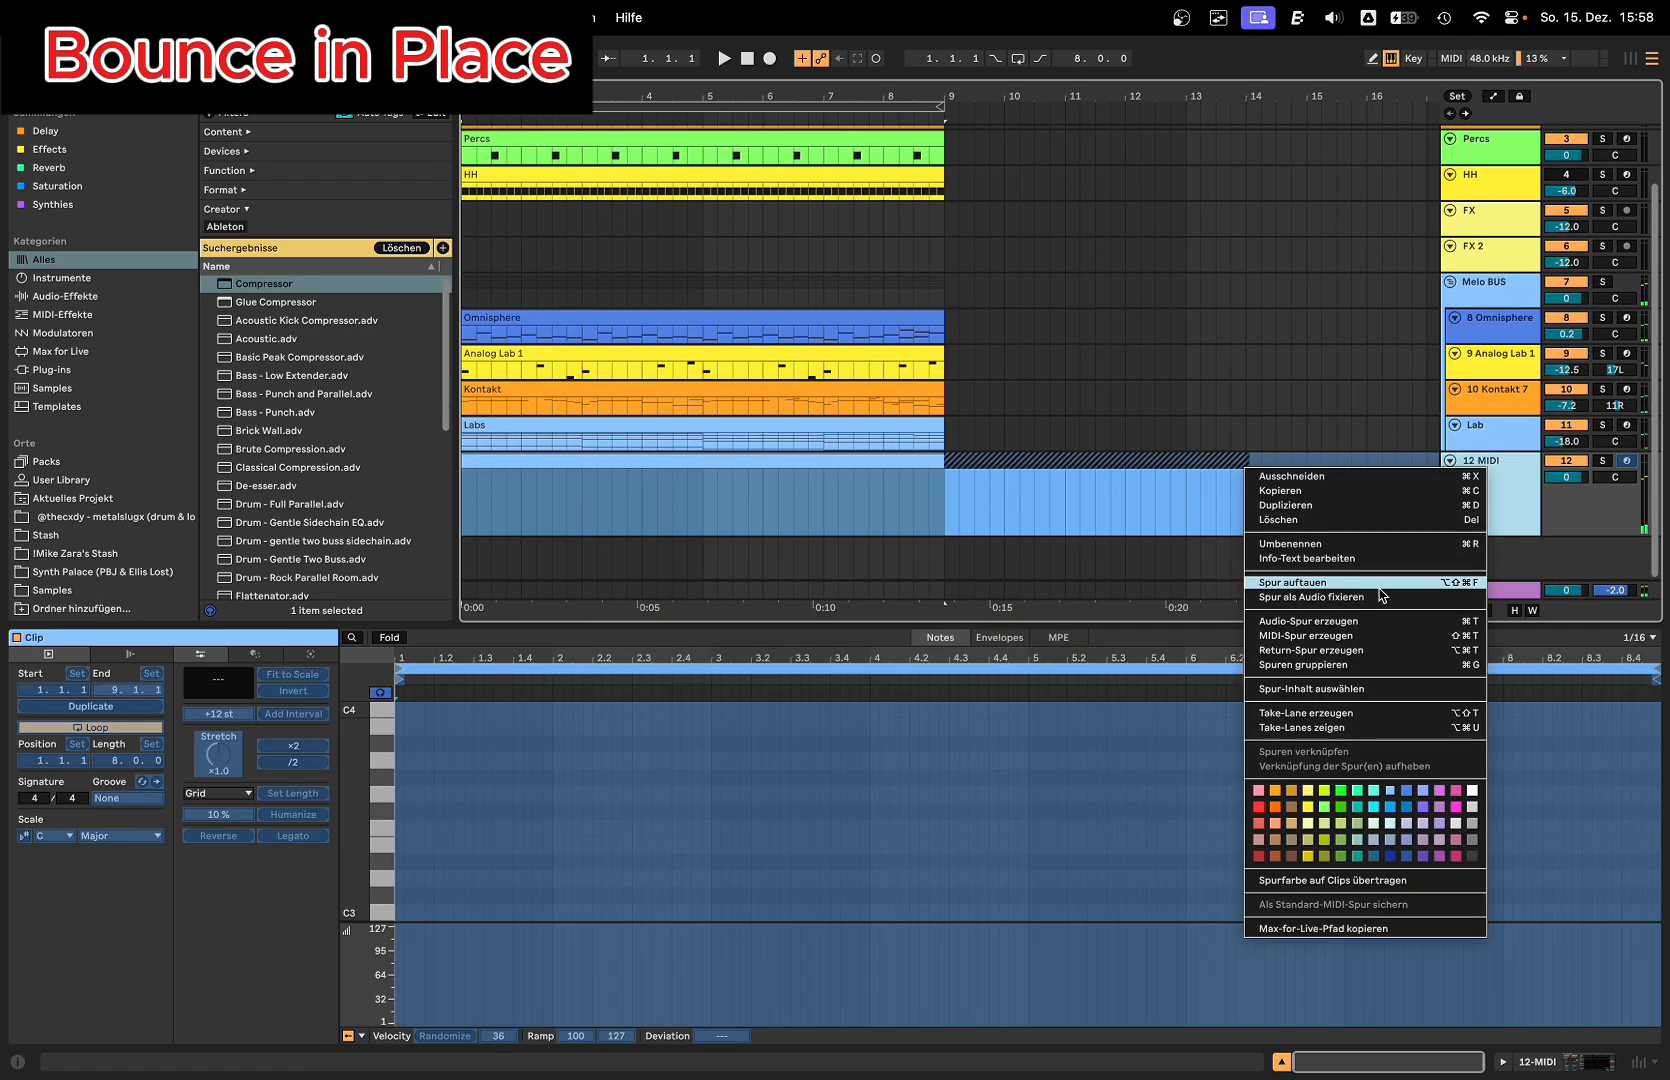
click(1310, 597)
Step: Delete the frozen tail clip after bar 9 and set the remaining audio clip's warp mode to Complex
click(983, 465)
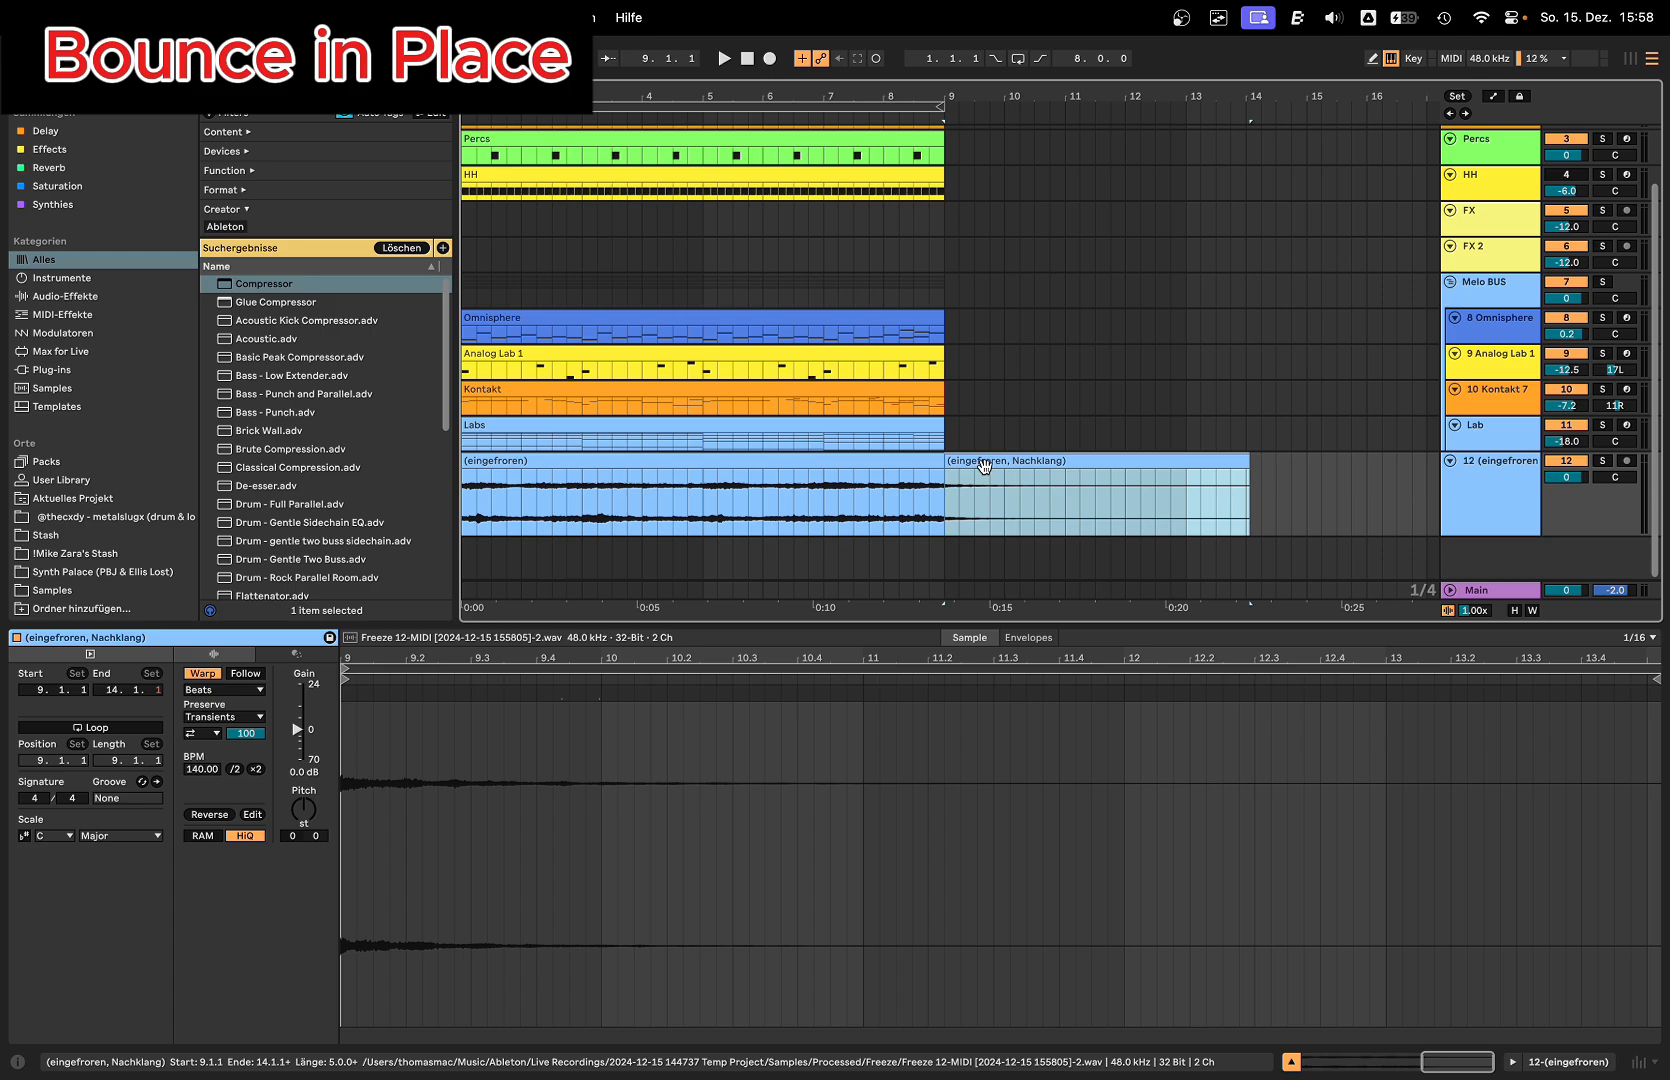
key(Delete)
click(648, 465)
key(shift+Tab)
key(shift+Tab)
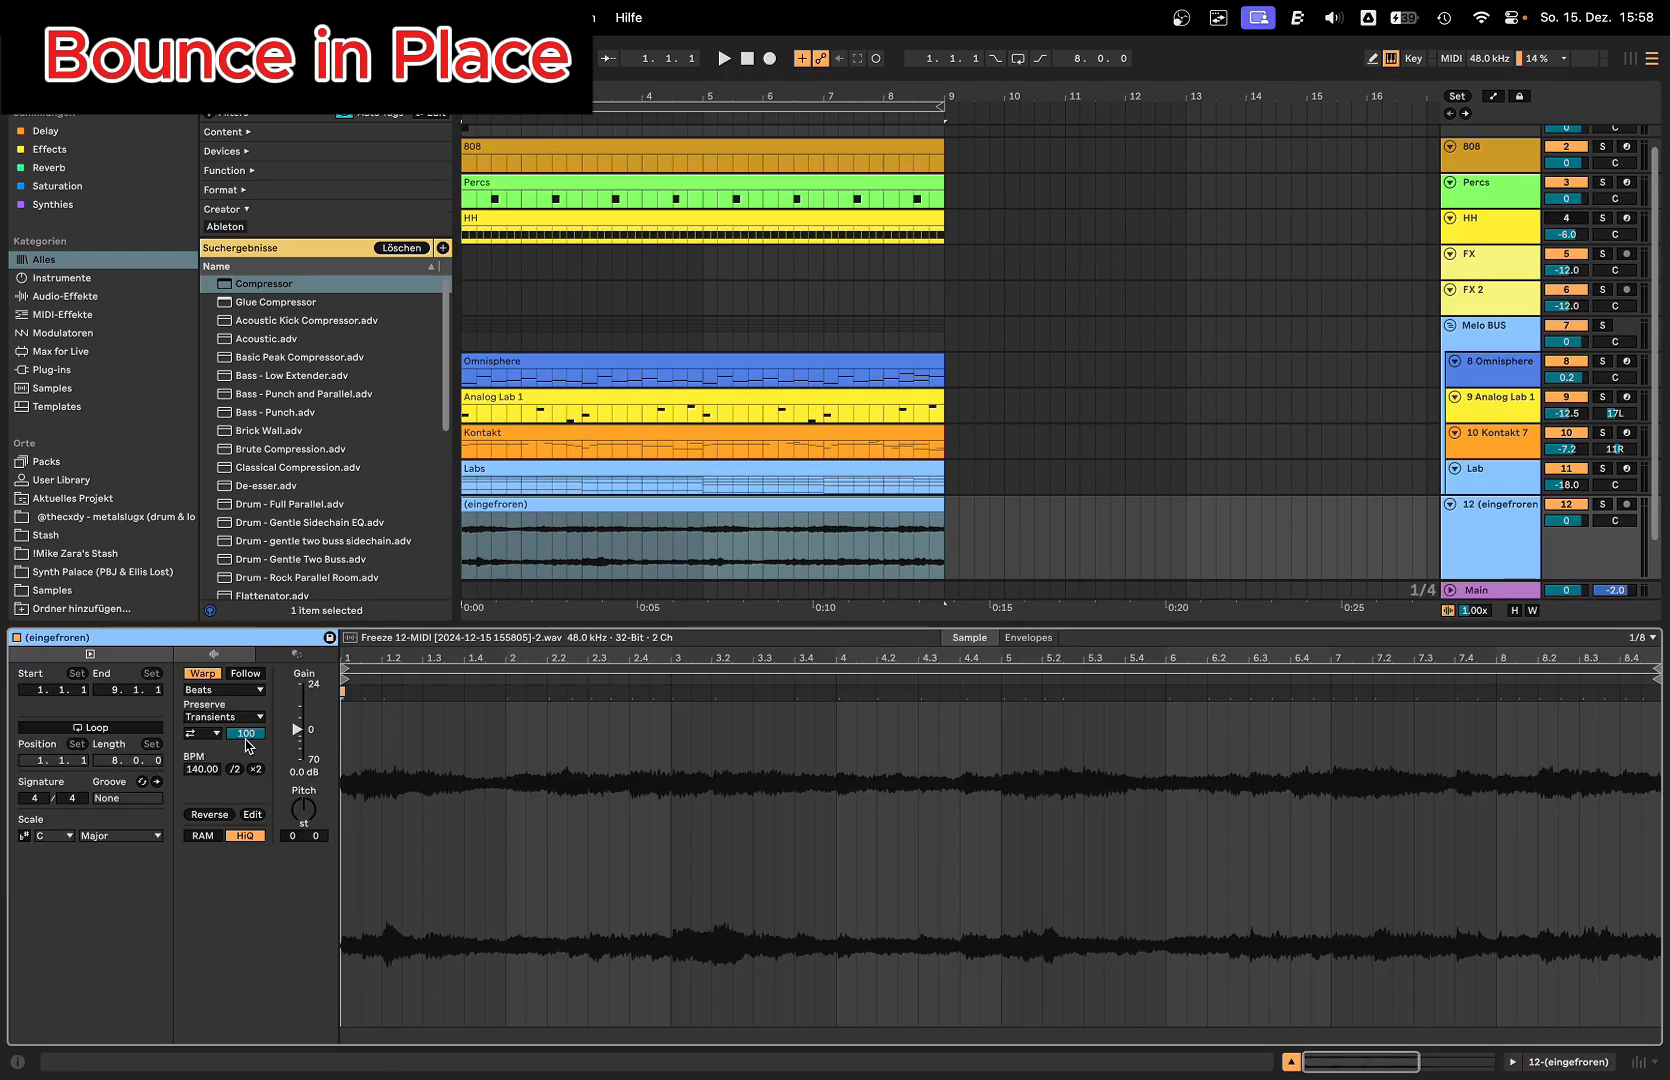
click(222, 689)
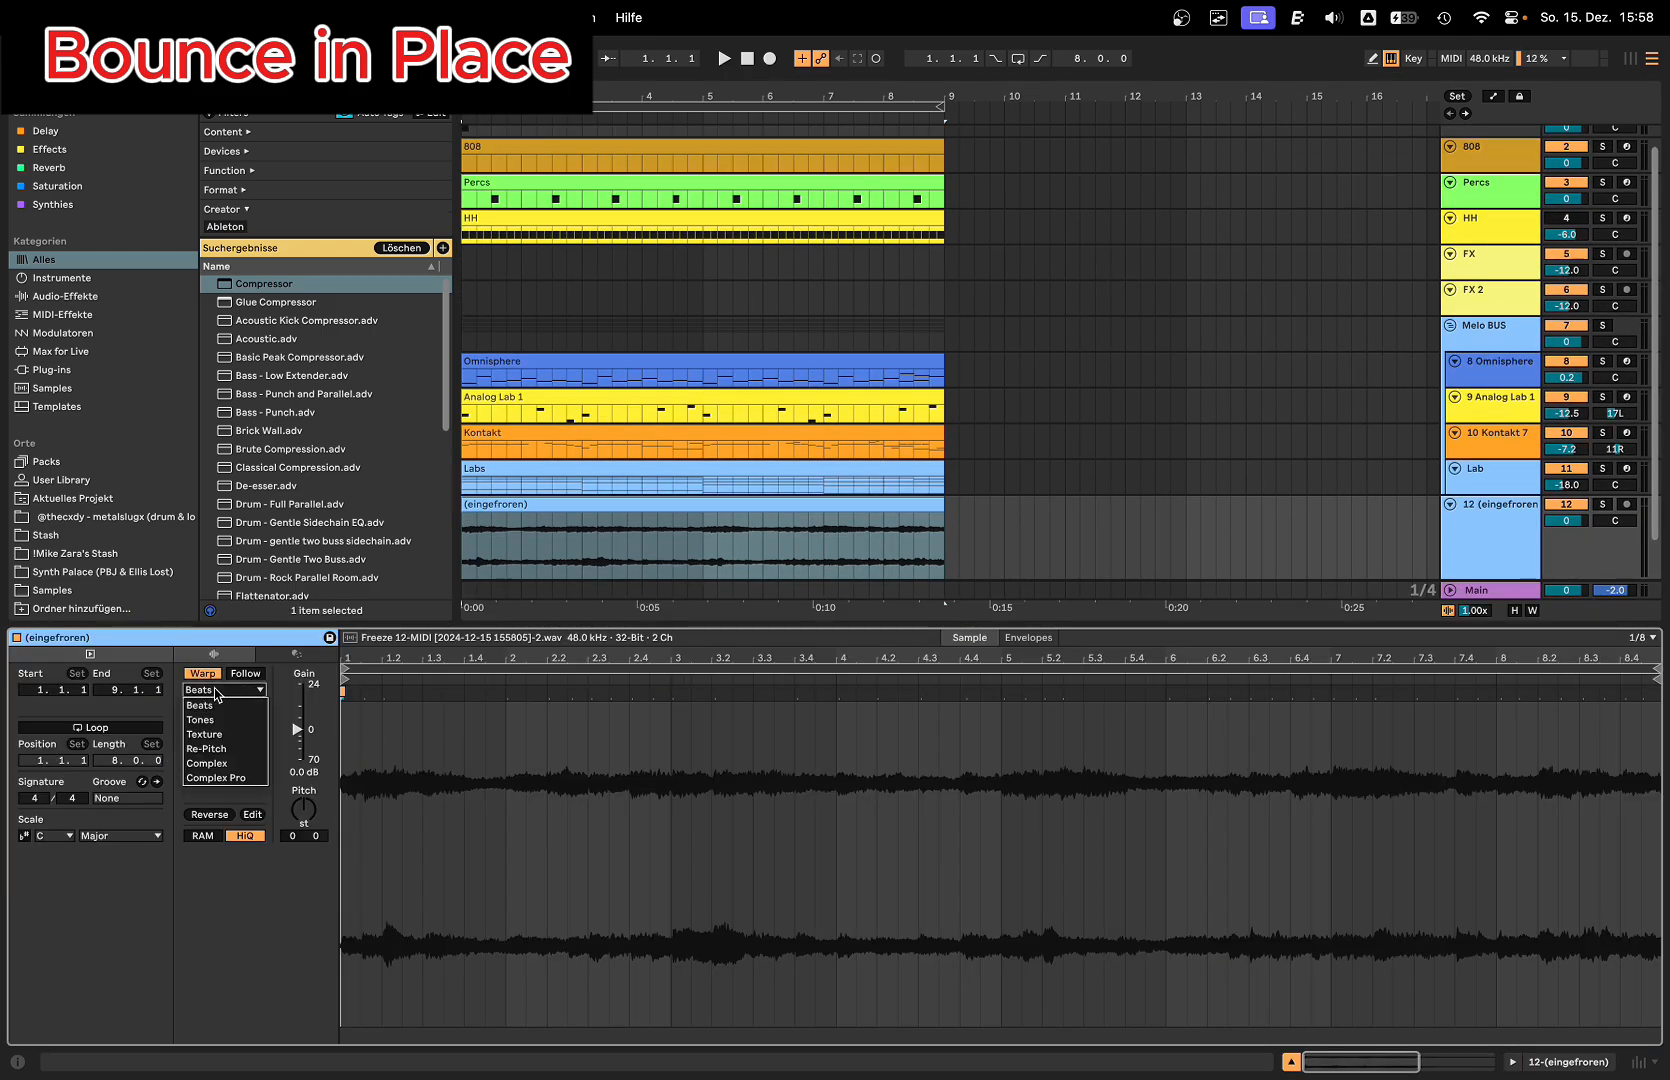
click(240, 763)
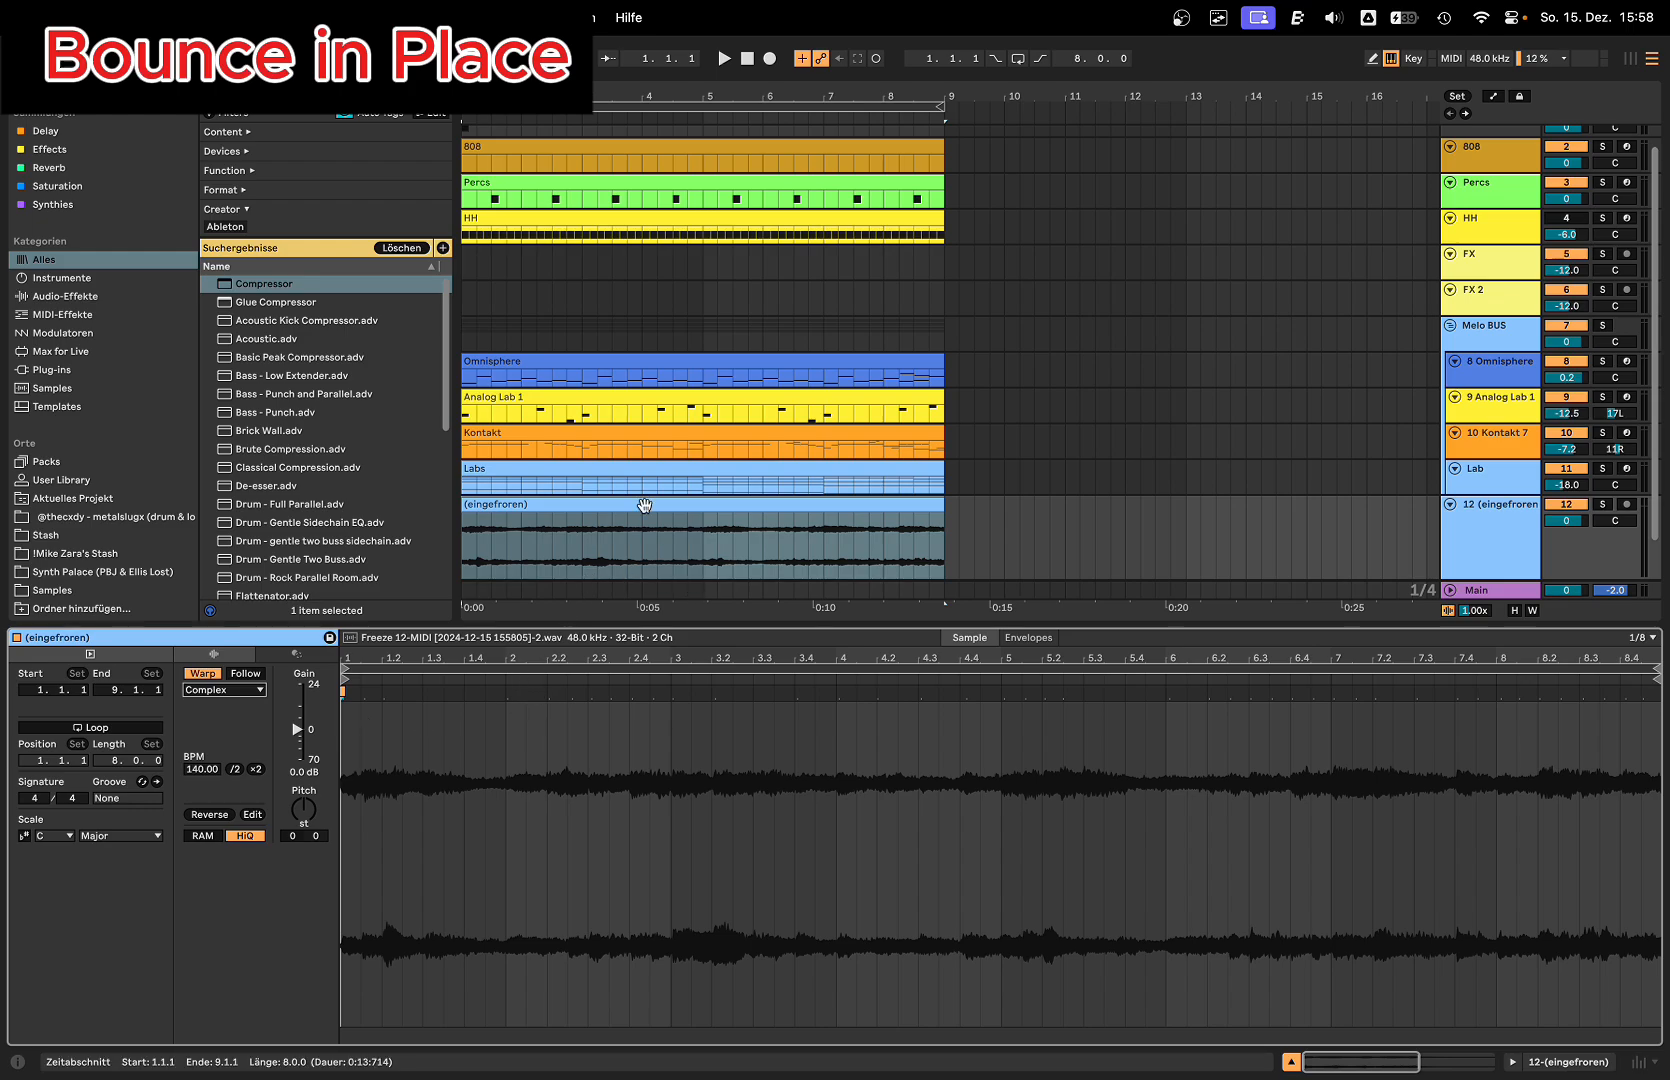
key(shift+Tab)
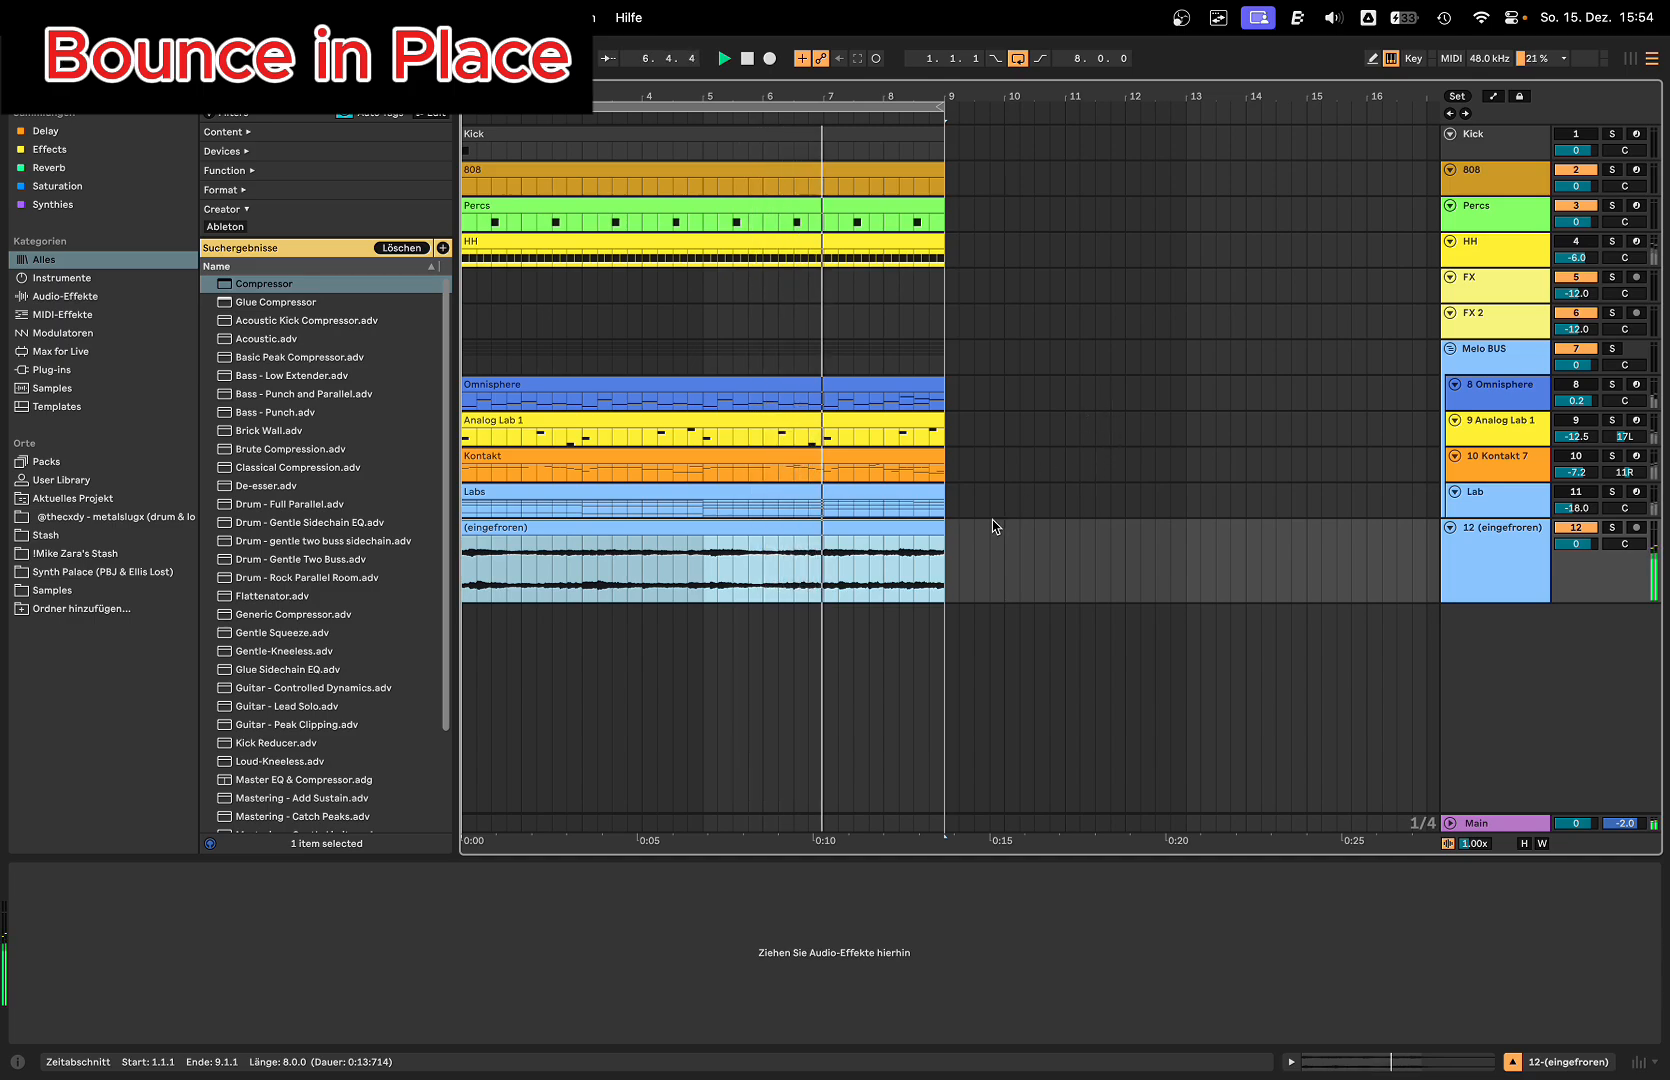
Step: Extend the end of the bounced audio clip to bar 12
drag(939, 527, 1125, 527)
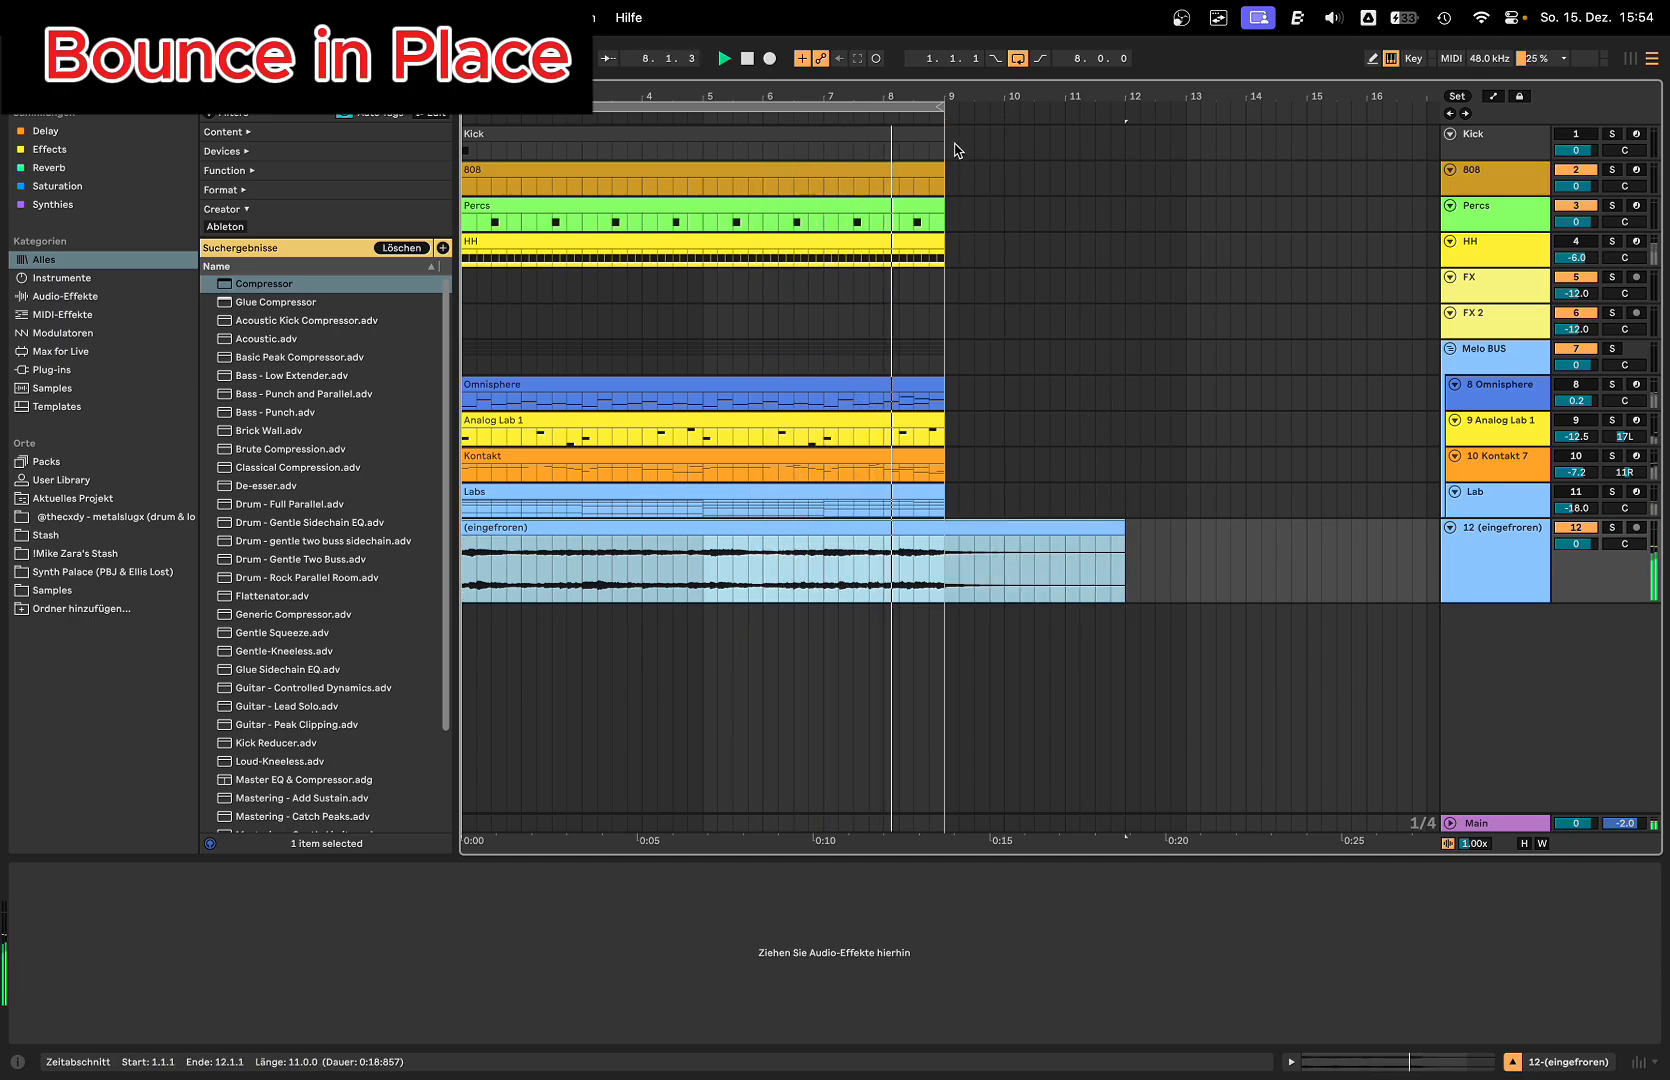
key(super+l)
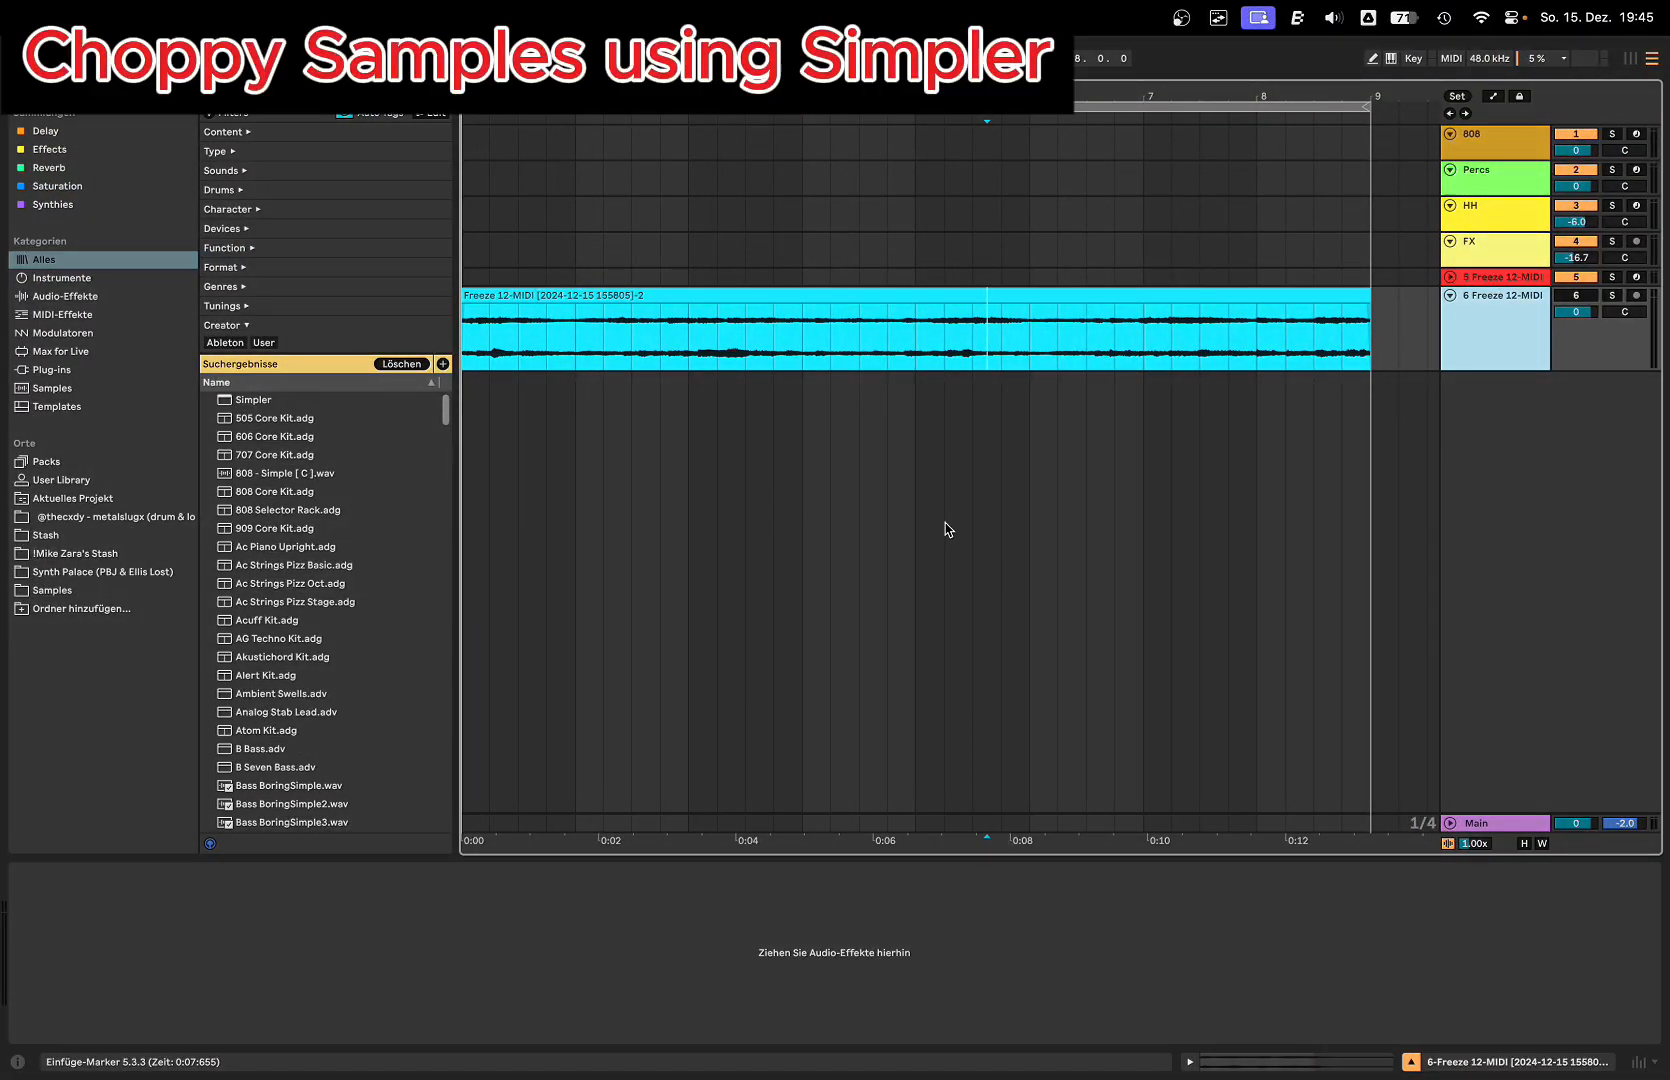
Step: Activate the Freeze 12-MIDI audio track and play its clip from the start
click(870, 292)
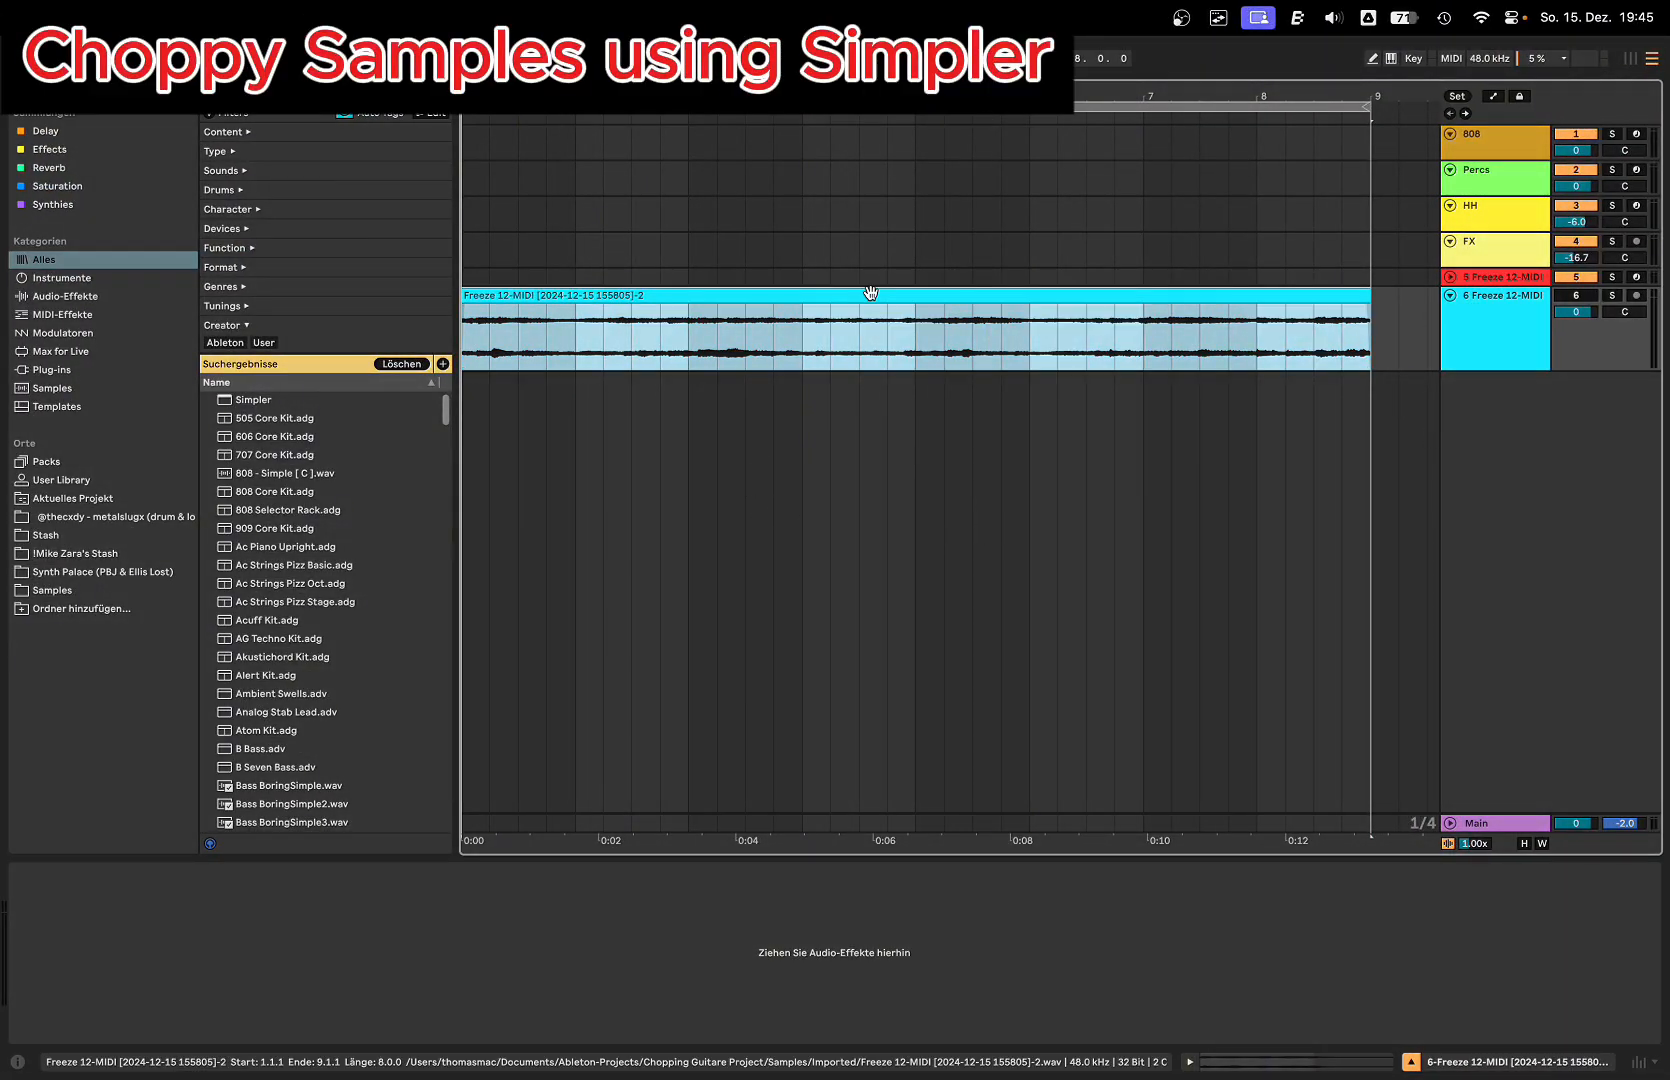
scroll(727, 297, down, 1)
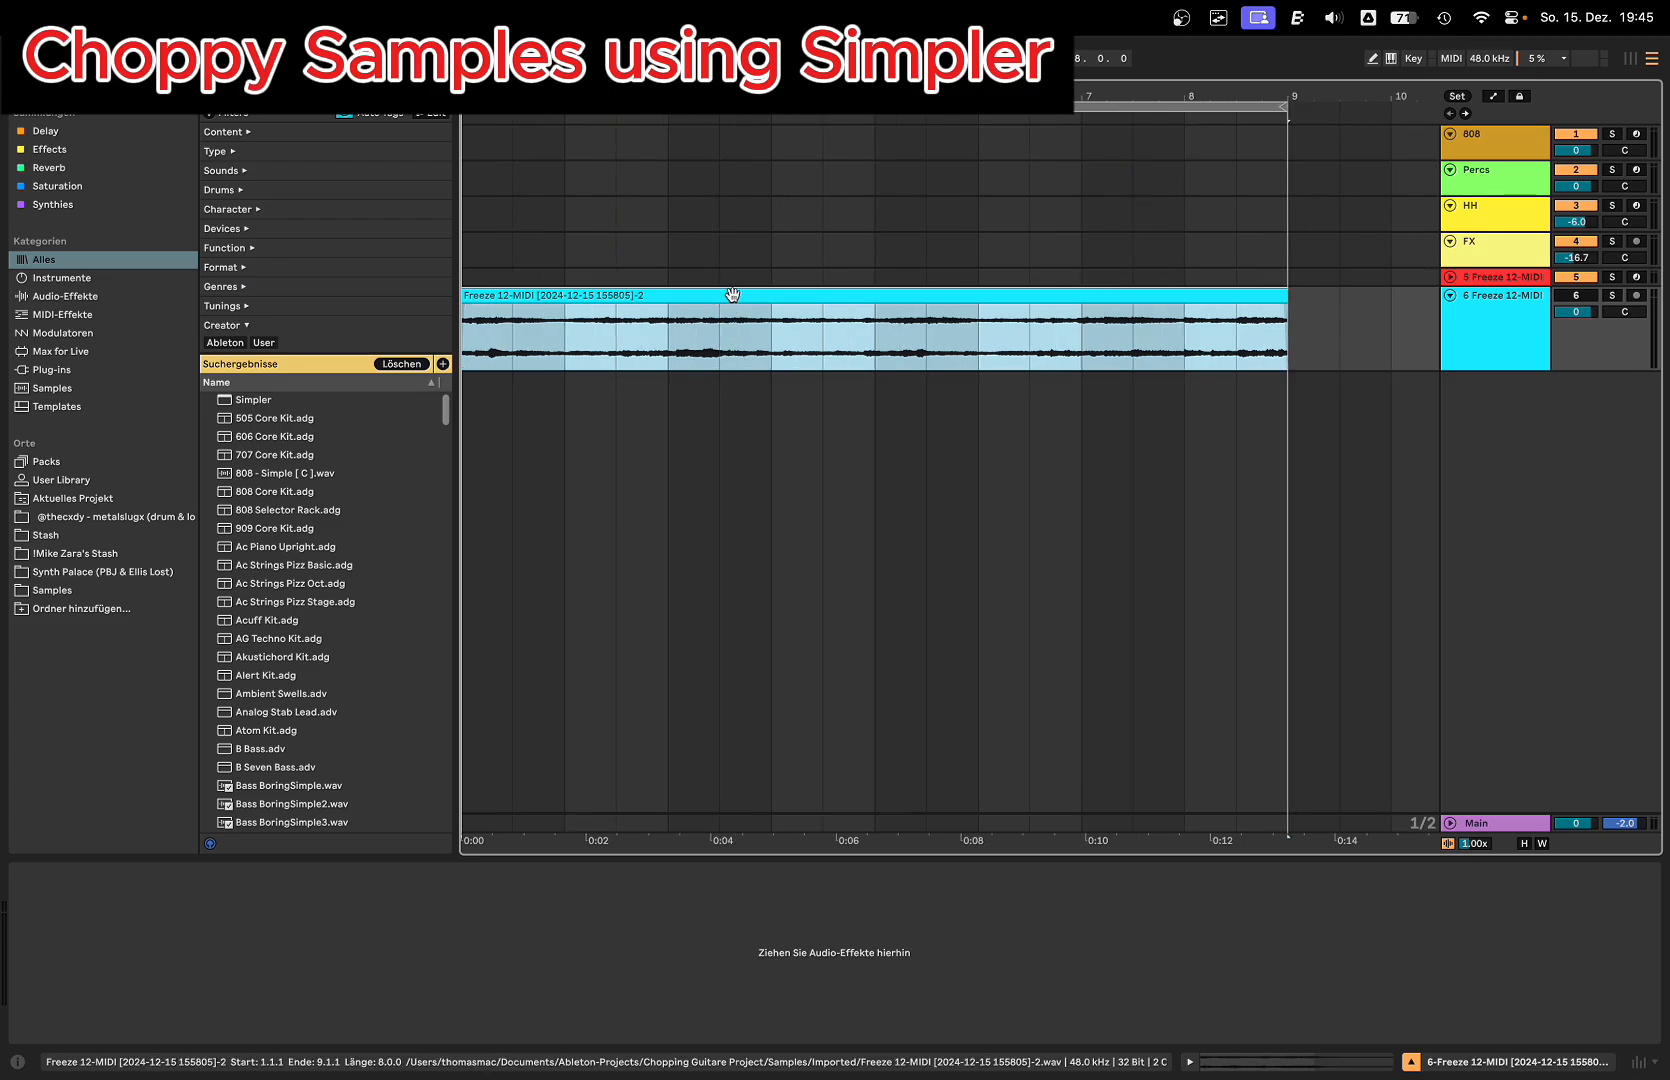
scroll(738, 309, down, 2)
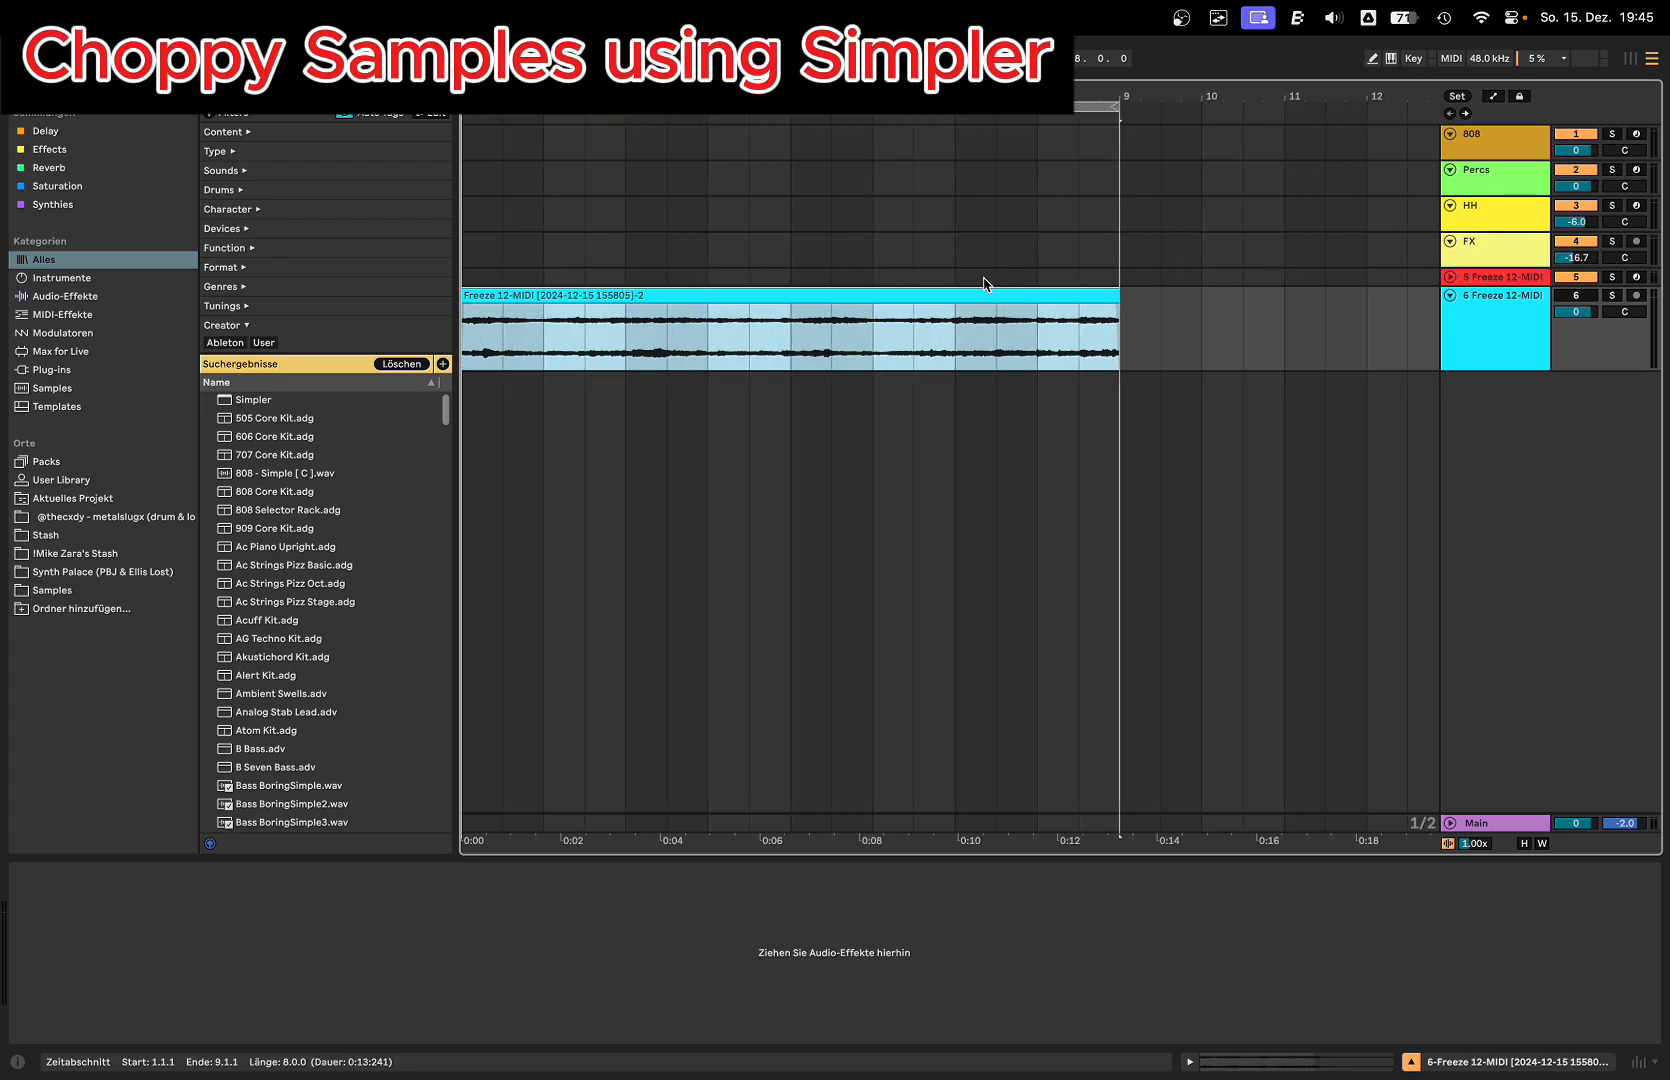
click(760, 317)
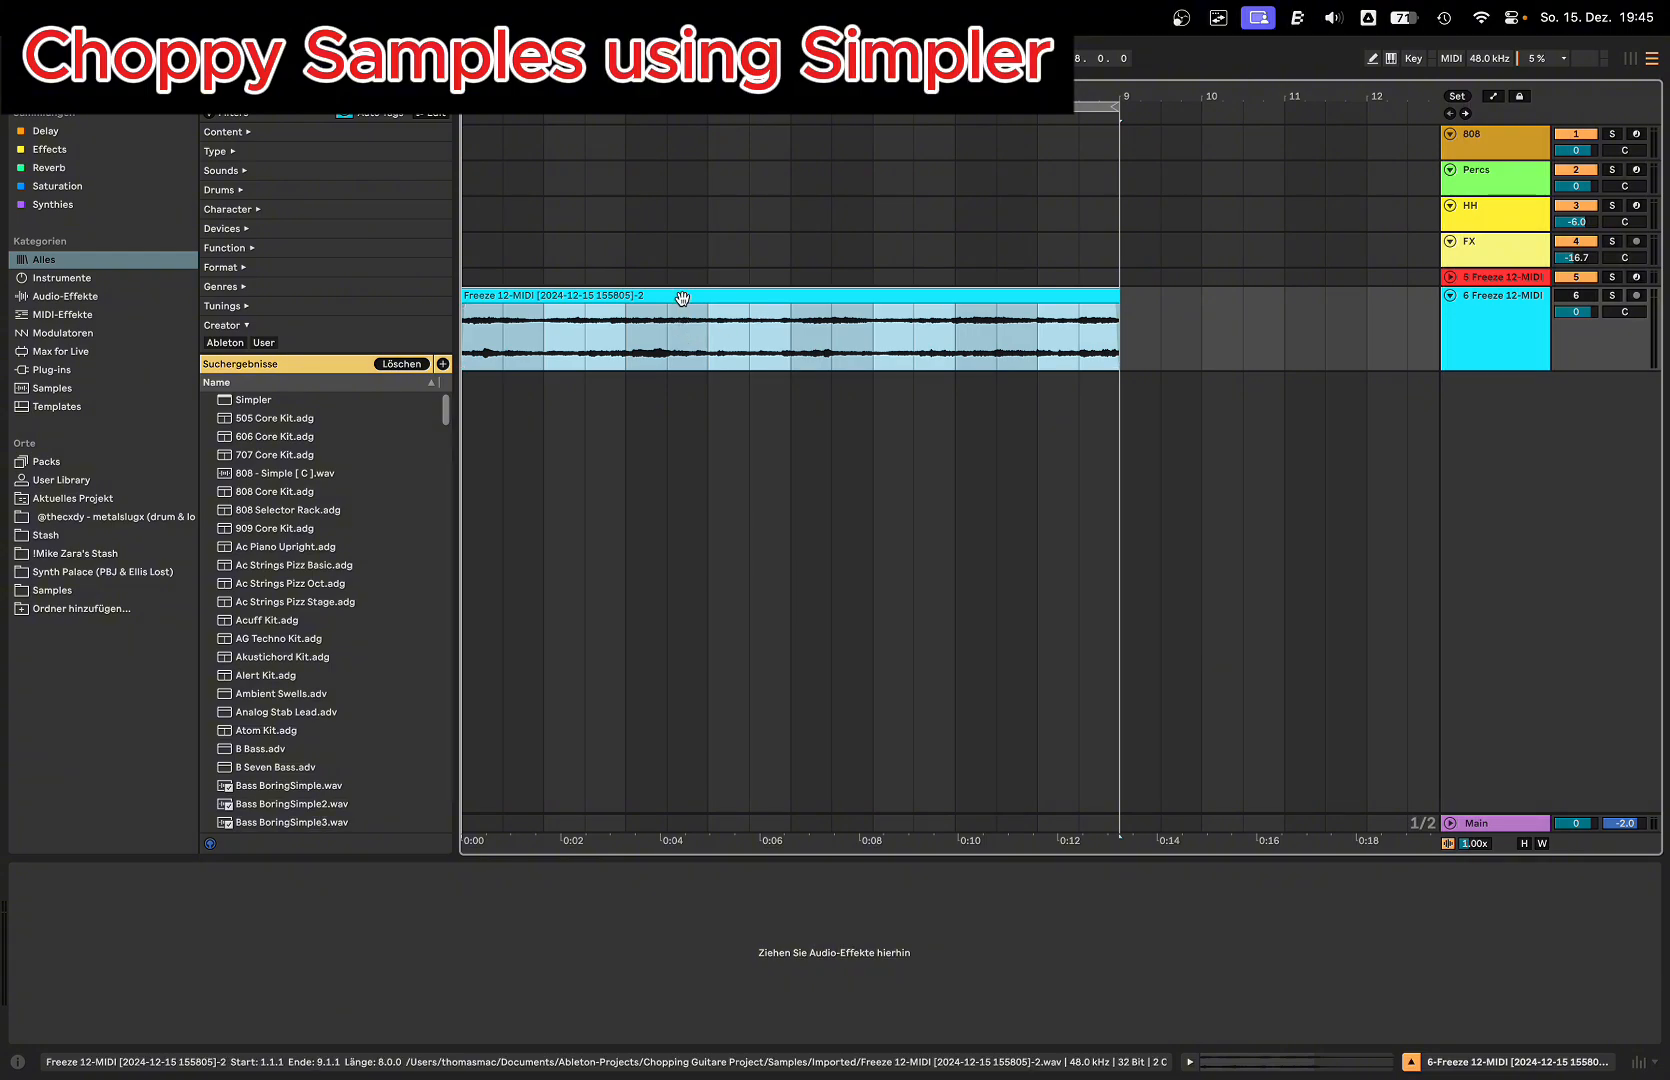
click(749, 294)
key(space)
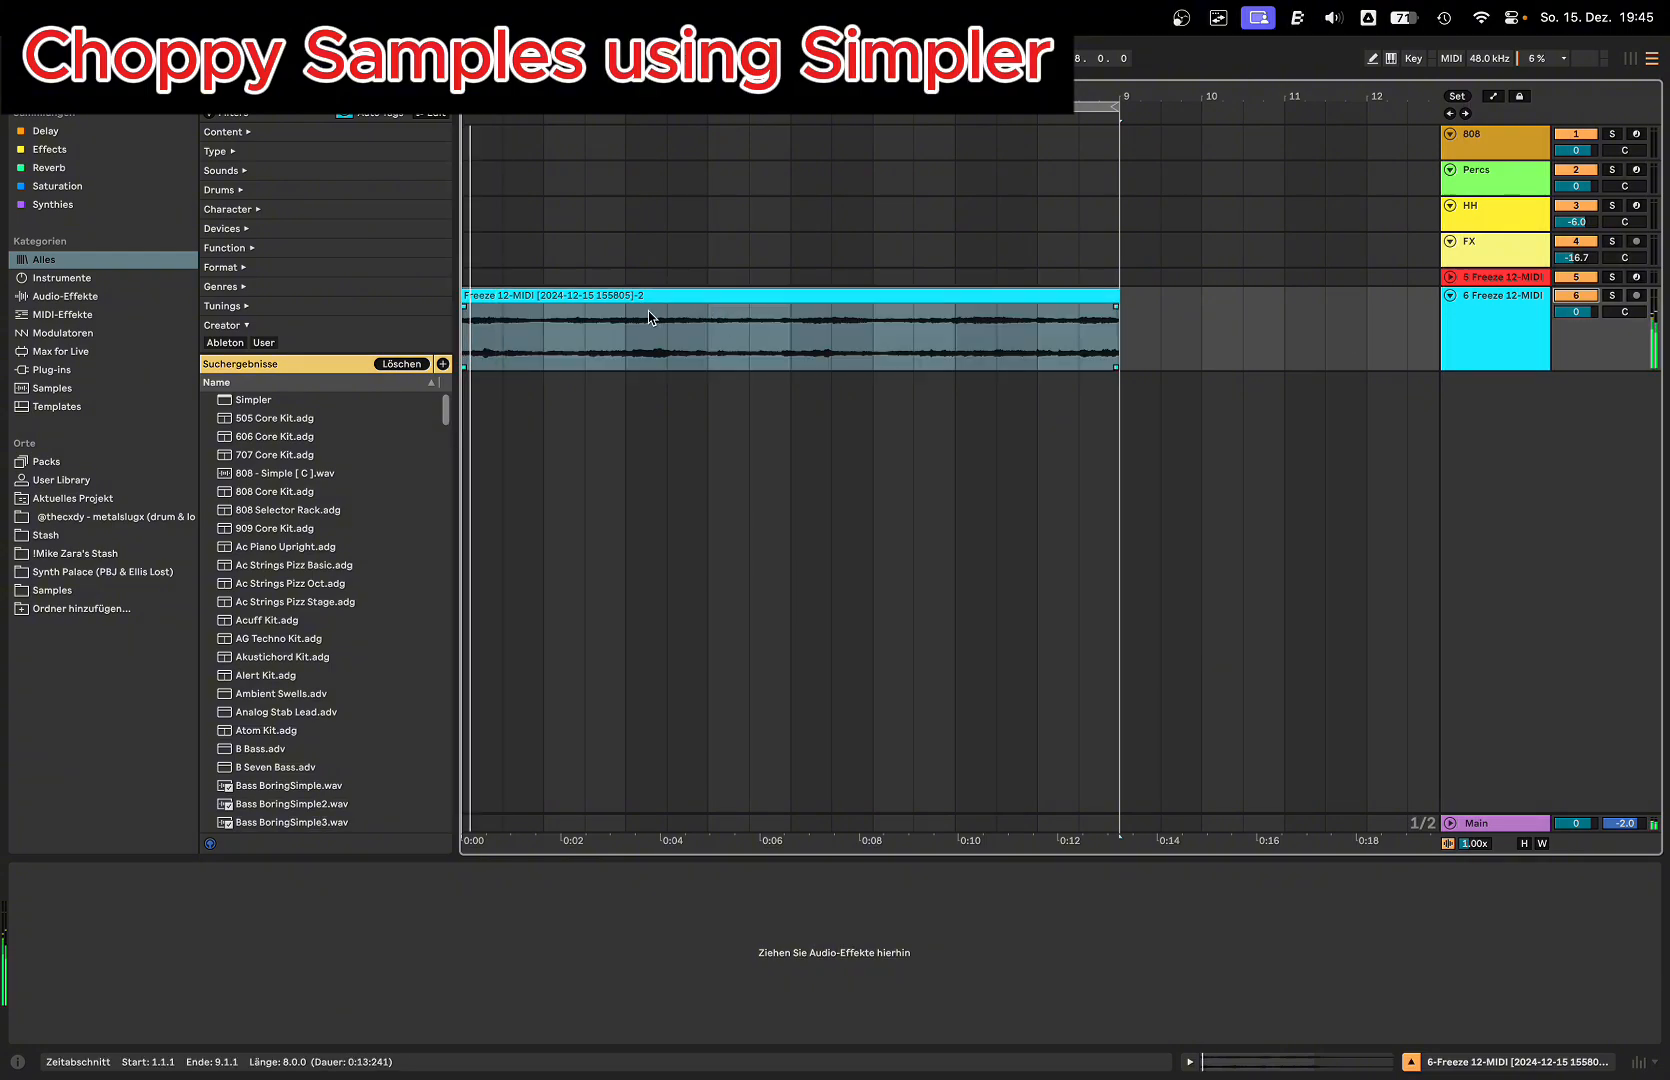
click(1488, 312)
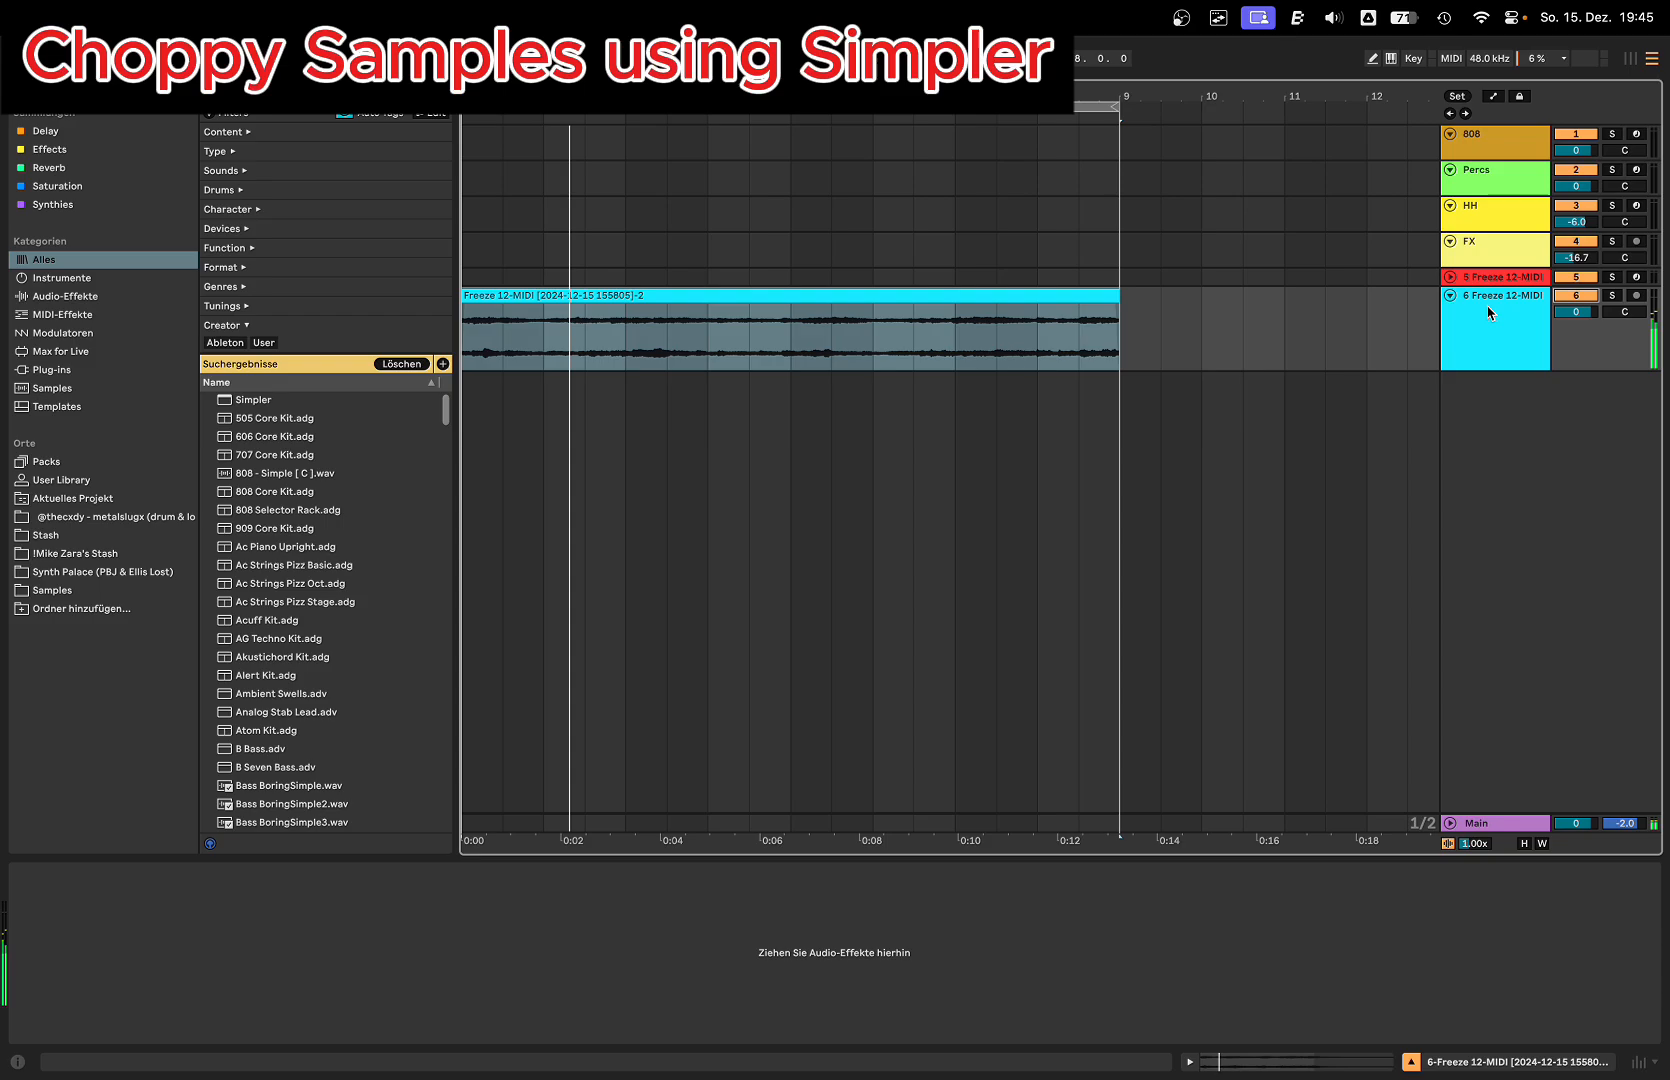
click(1575, 296)
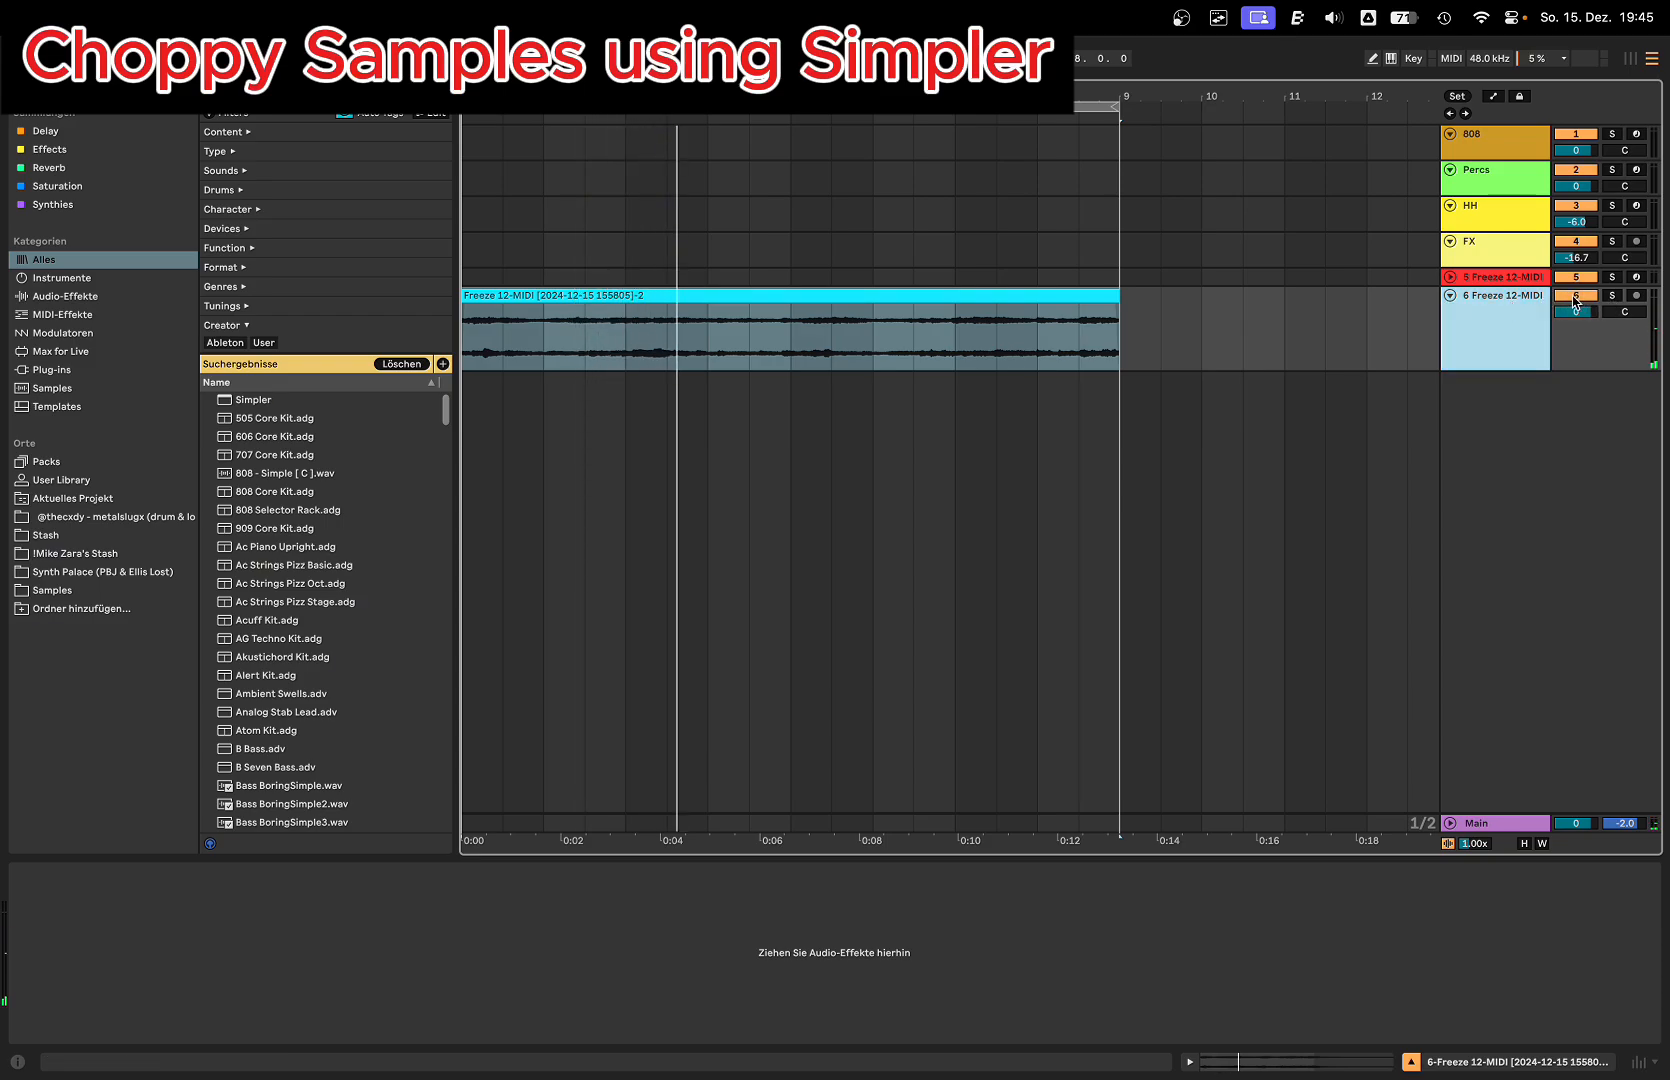
Step: Load the Freeze 12-MIDI clip into Simpler on a new MIDI track and set Simpler to Slice mode
key(super+shift+t)
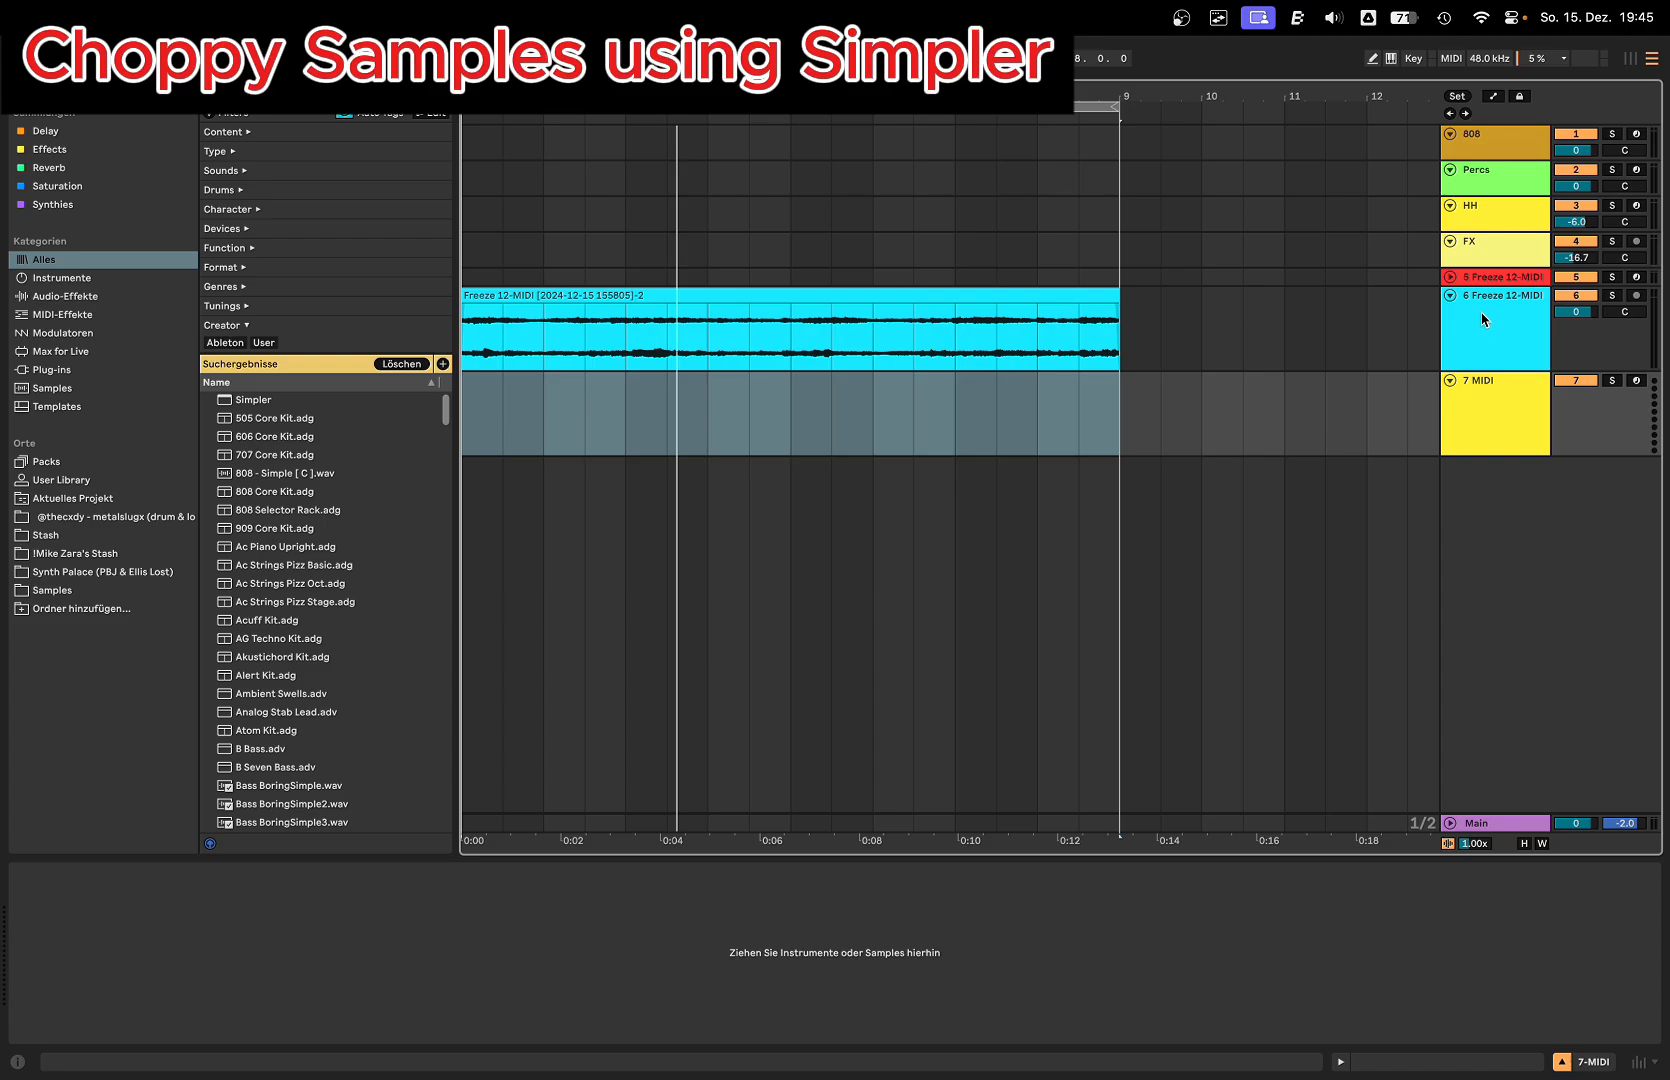
double_click(245, 400)
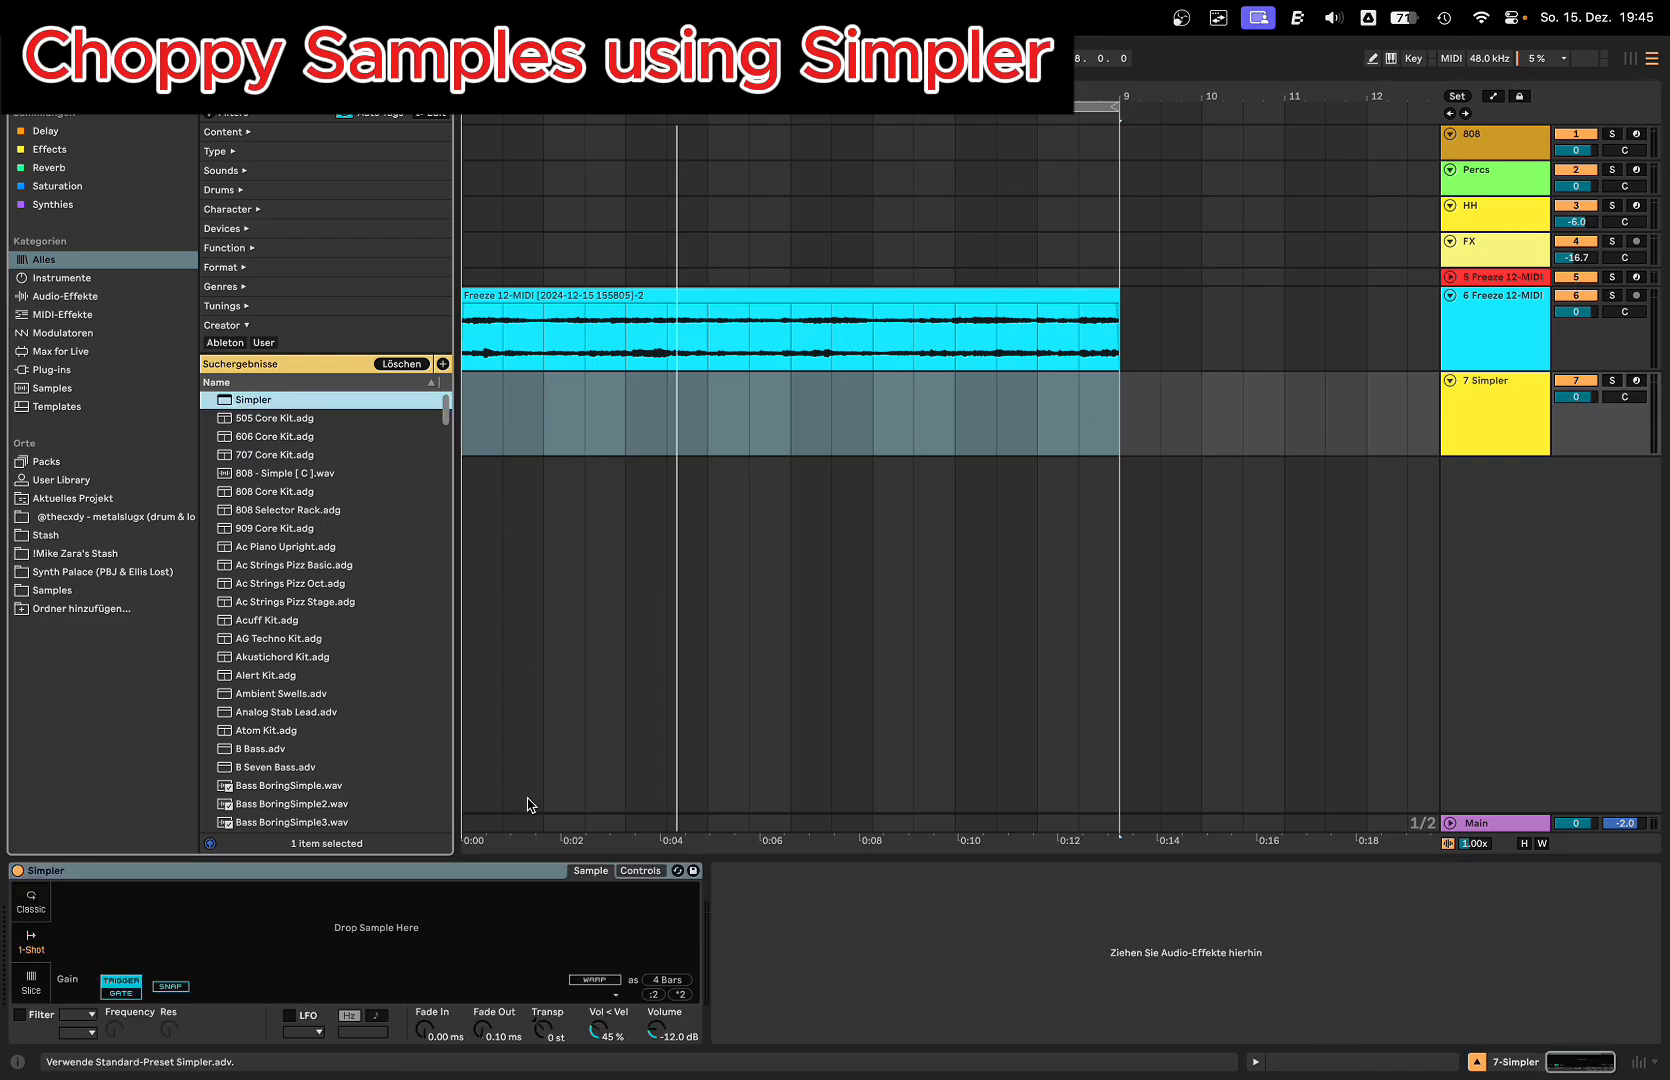
drag(686, 301, 443, 936)
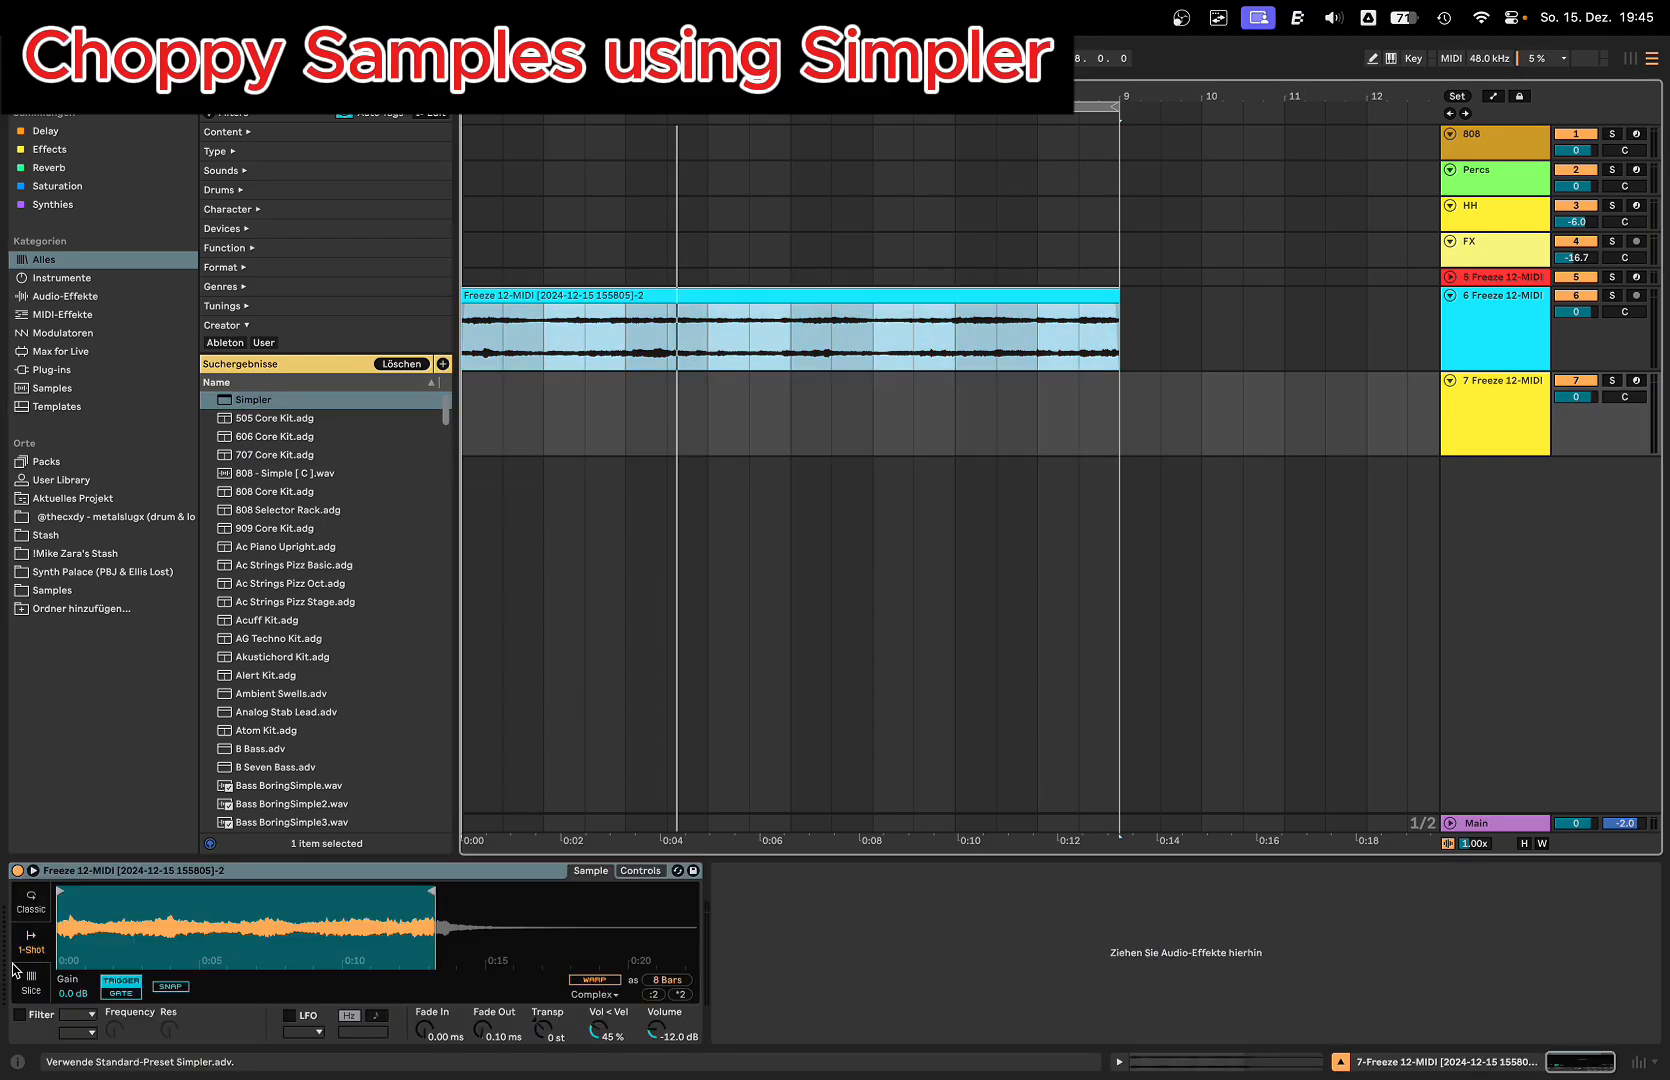
click(30, 988)
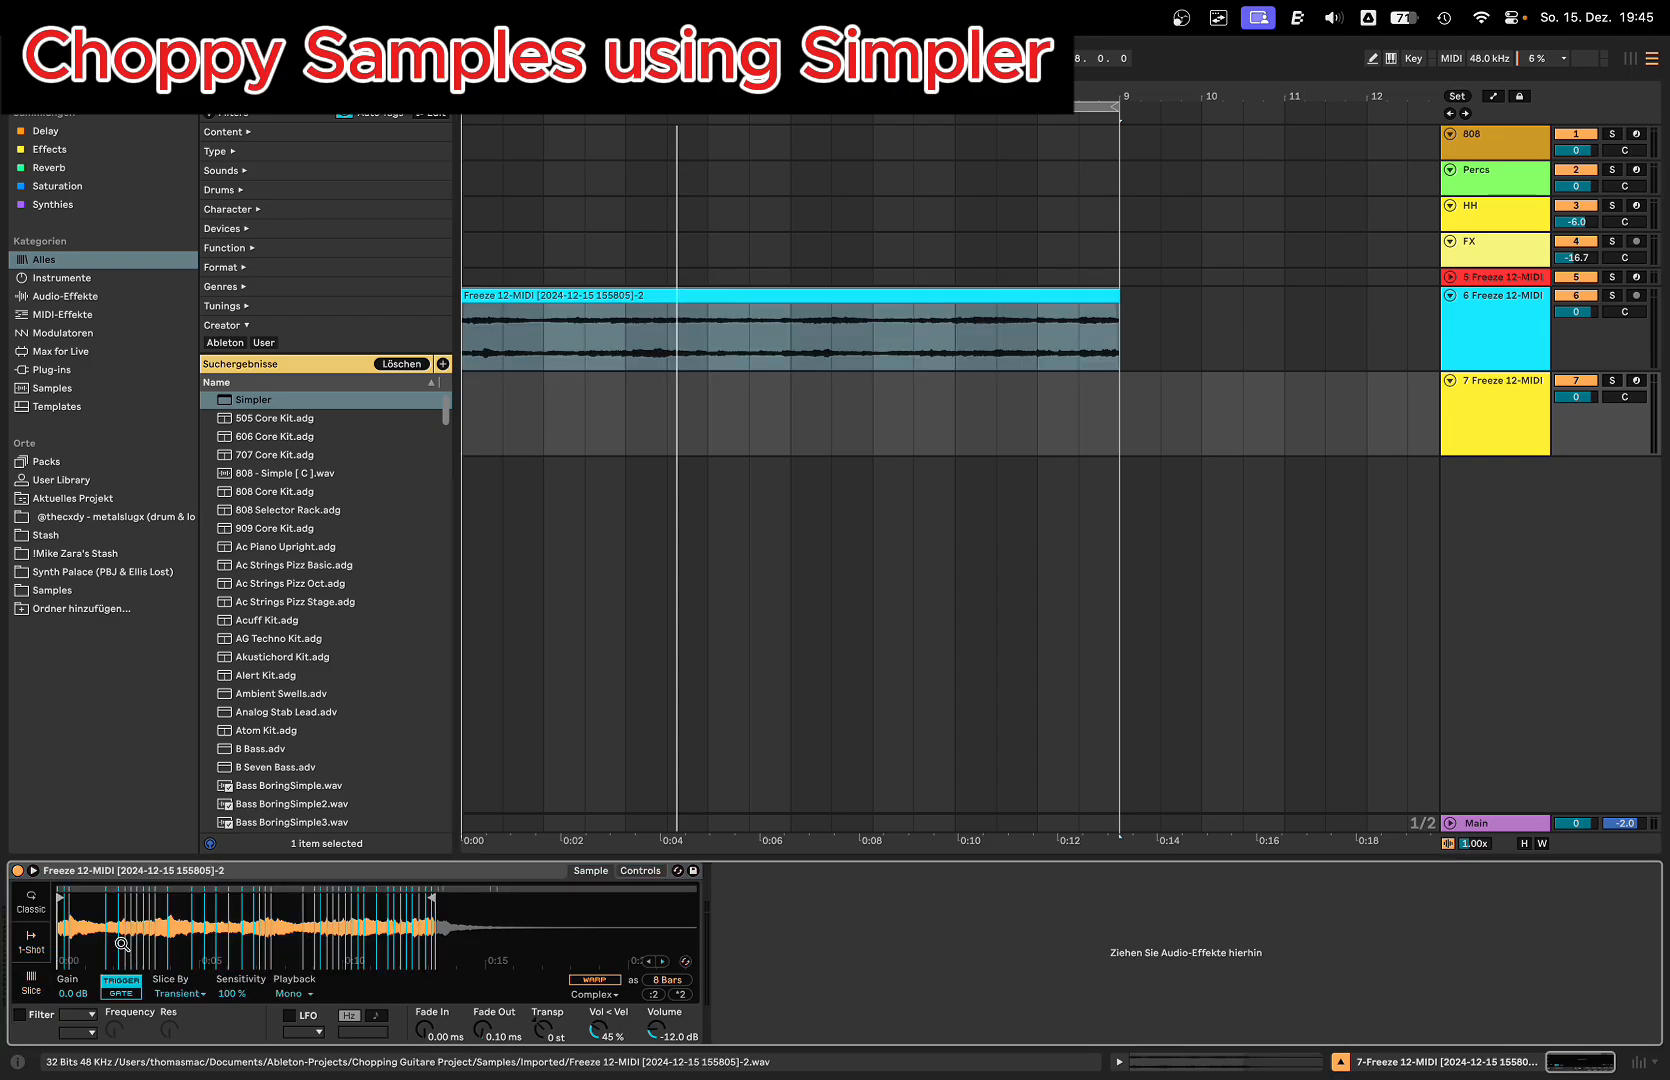
Step: Slice the sample in Simpler by Beat with a 1/2 division and set the slice trigger mode to Gate
click(180, 994)
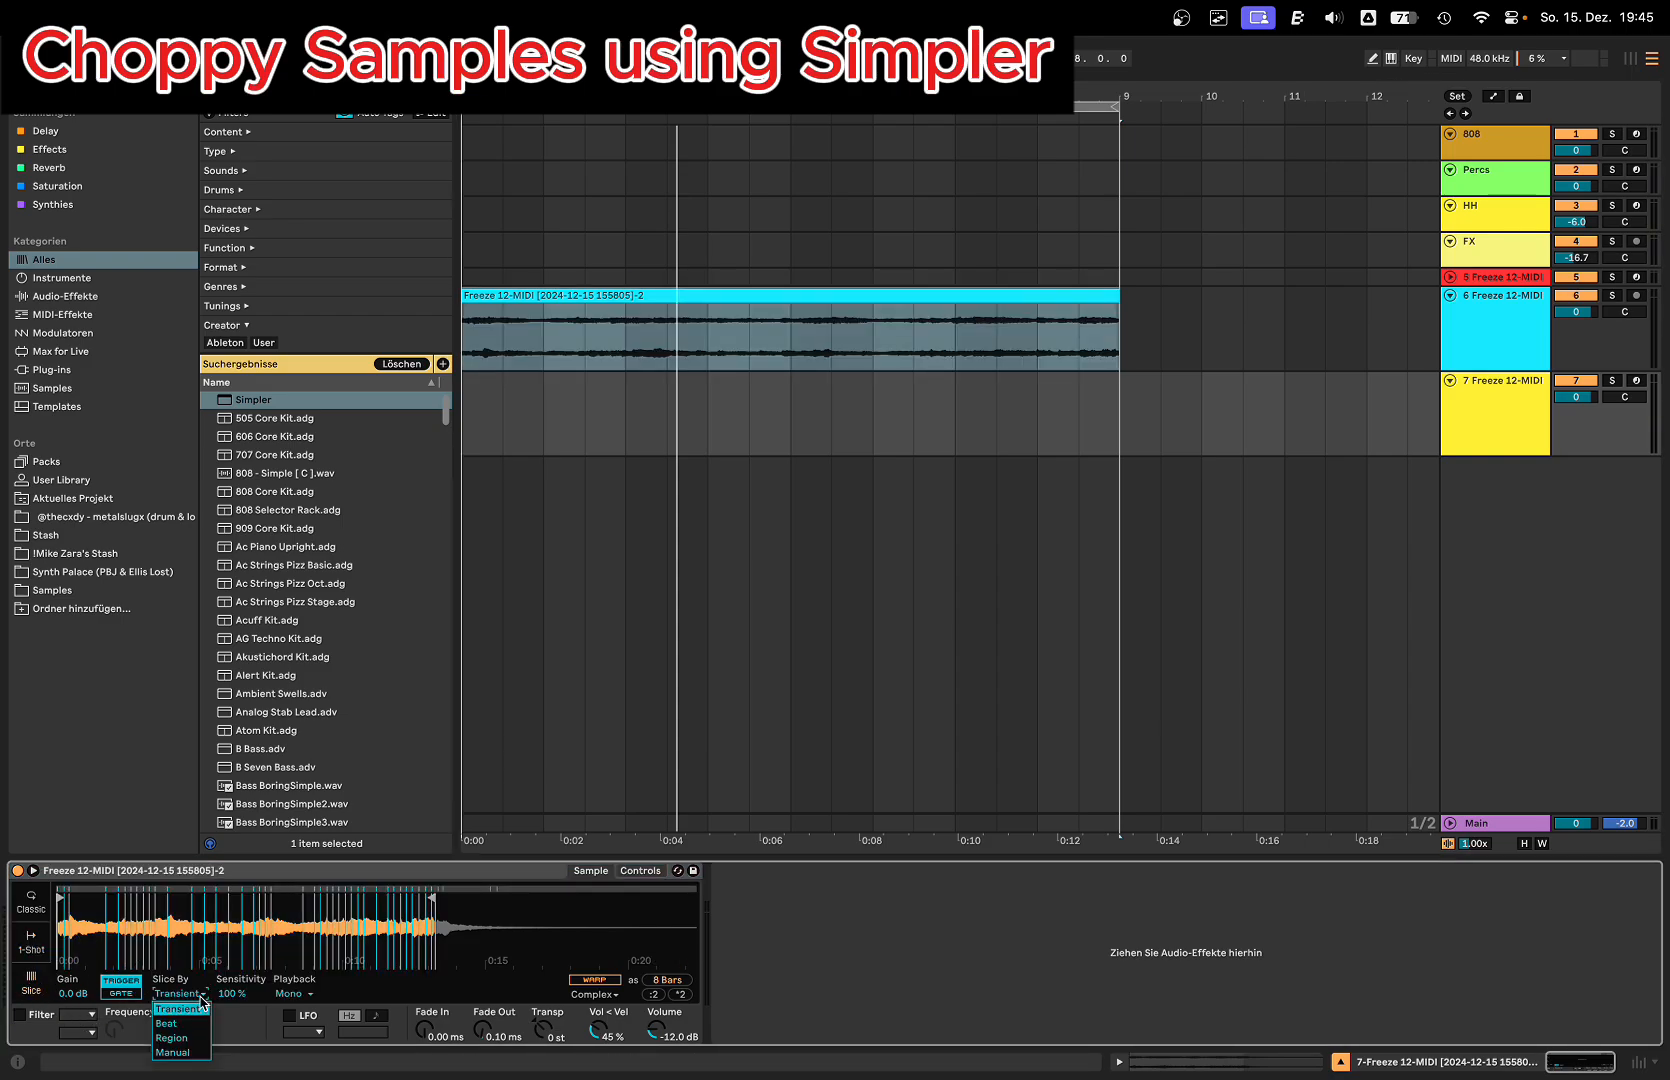
click(193, 1024)
click(238, 994)
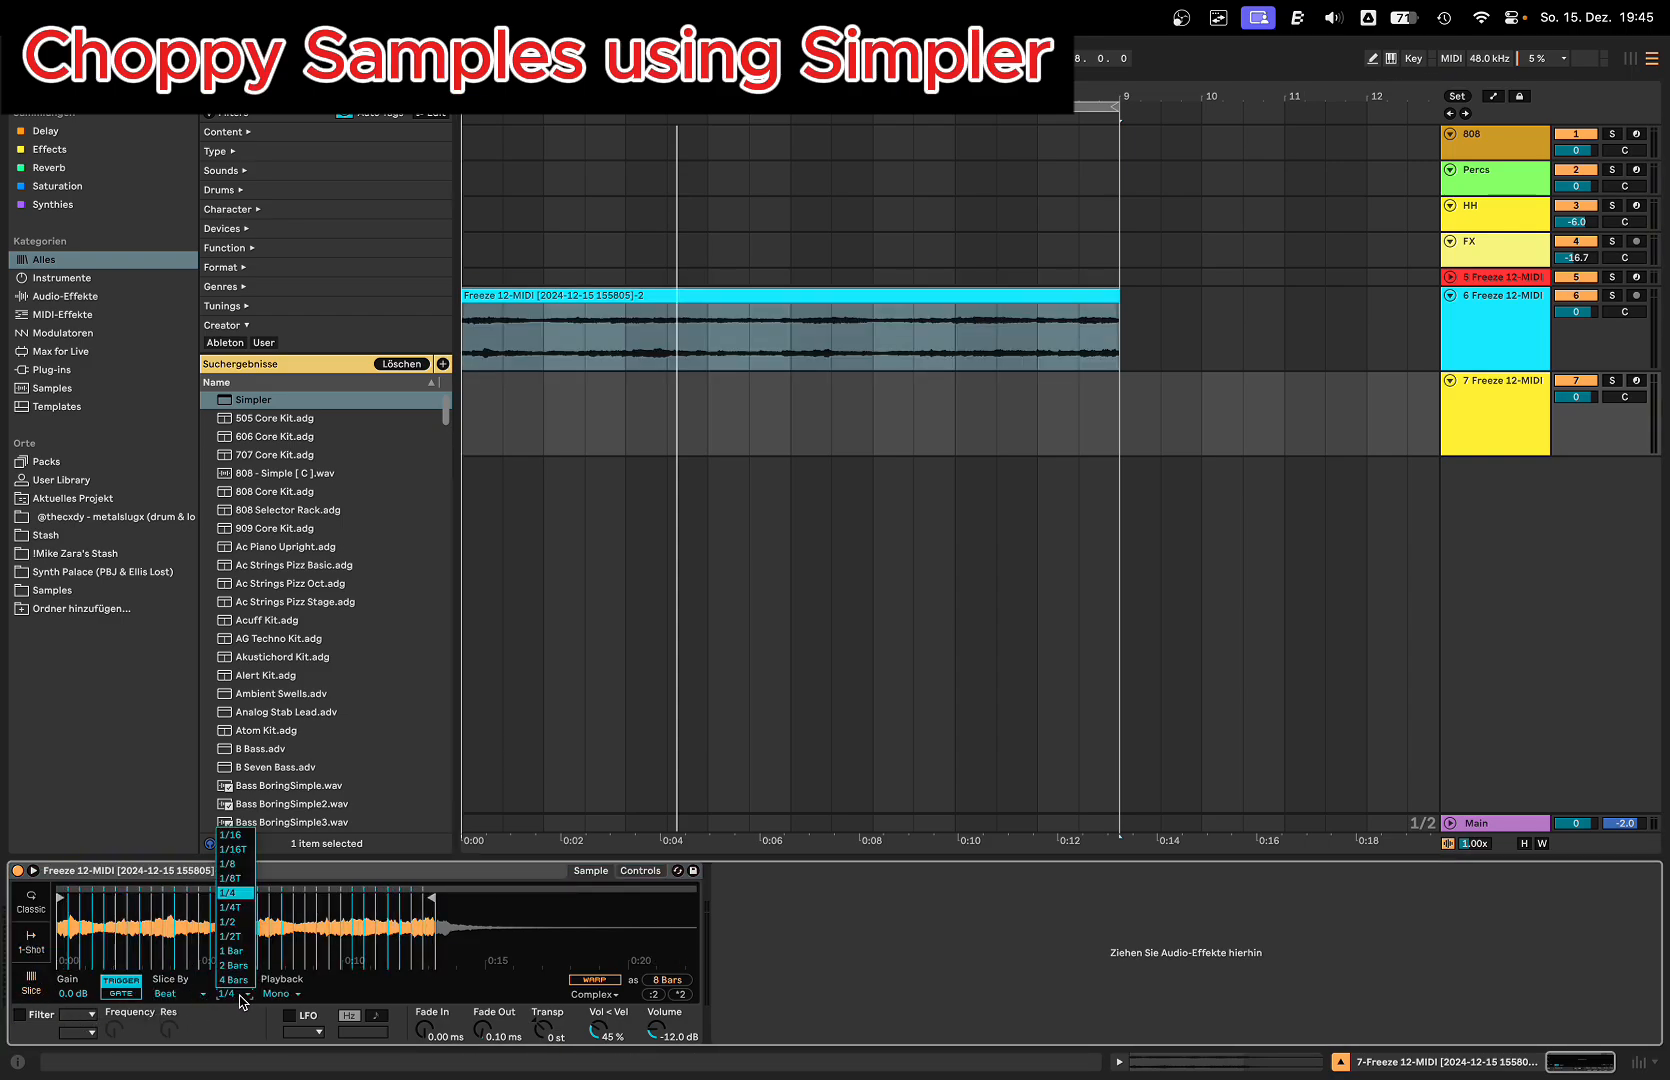
click(236, 921)
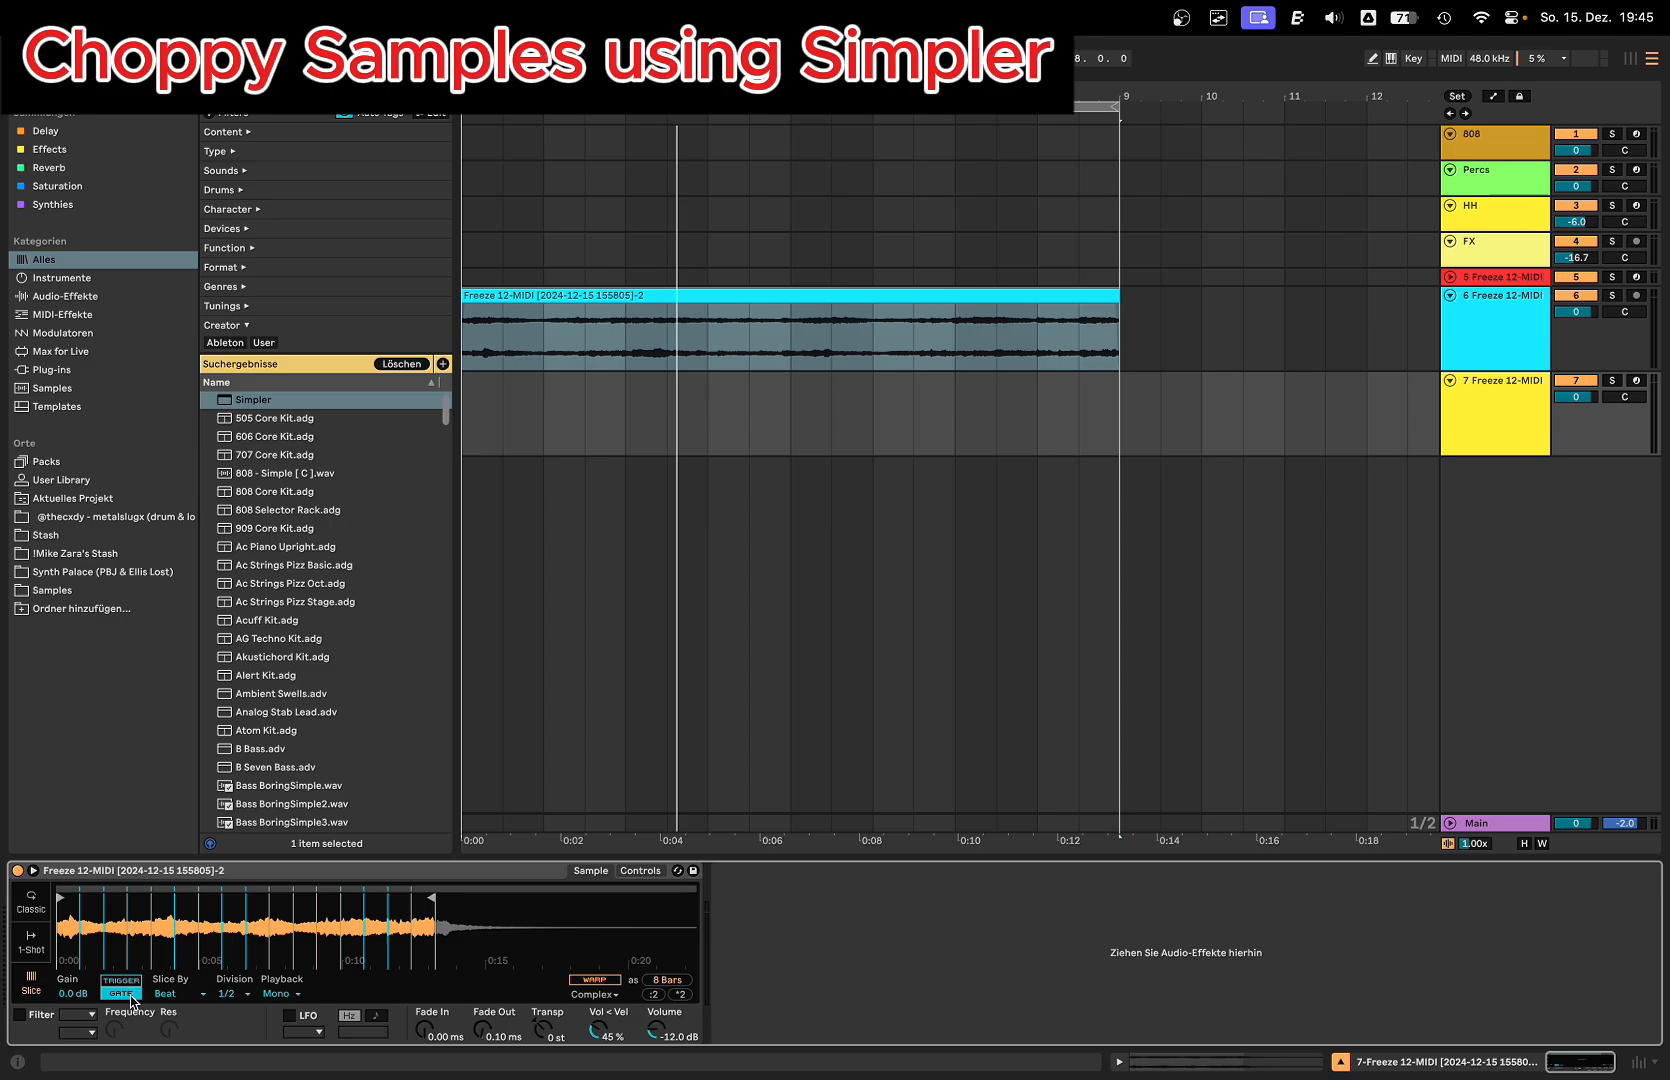
Step: Insert an empty MIDI clip from bar 1 to bar 9 on the 7 Freeze 12-MIDI track
drag(484, 438, 1119, 443)
key(super+shift+m)
key(shift+Tab)
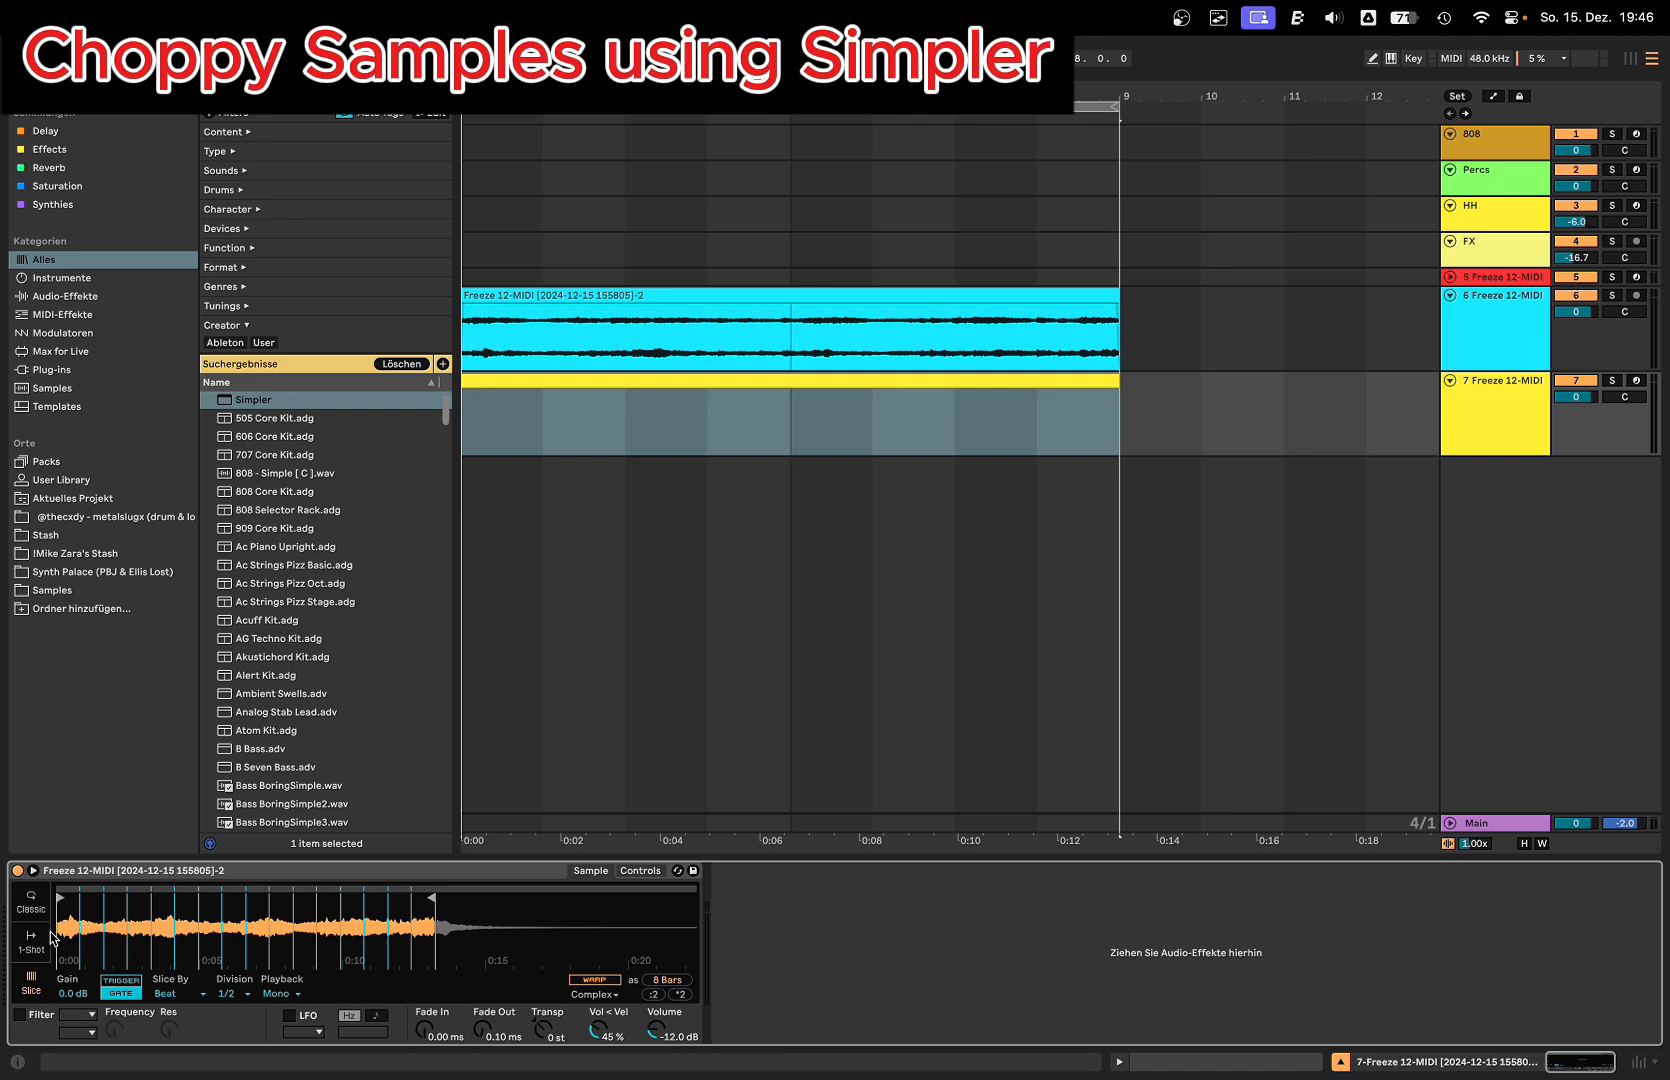
Step: Narrow the arrangement grid over the new MIDI clip and set Simpler's Fade In to 40 ms
scroll(105, 935, up, 3)
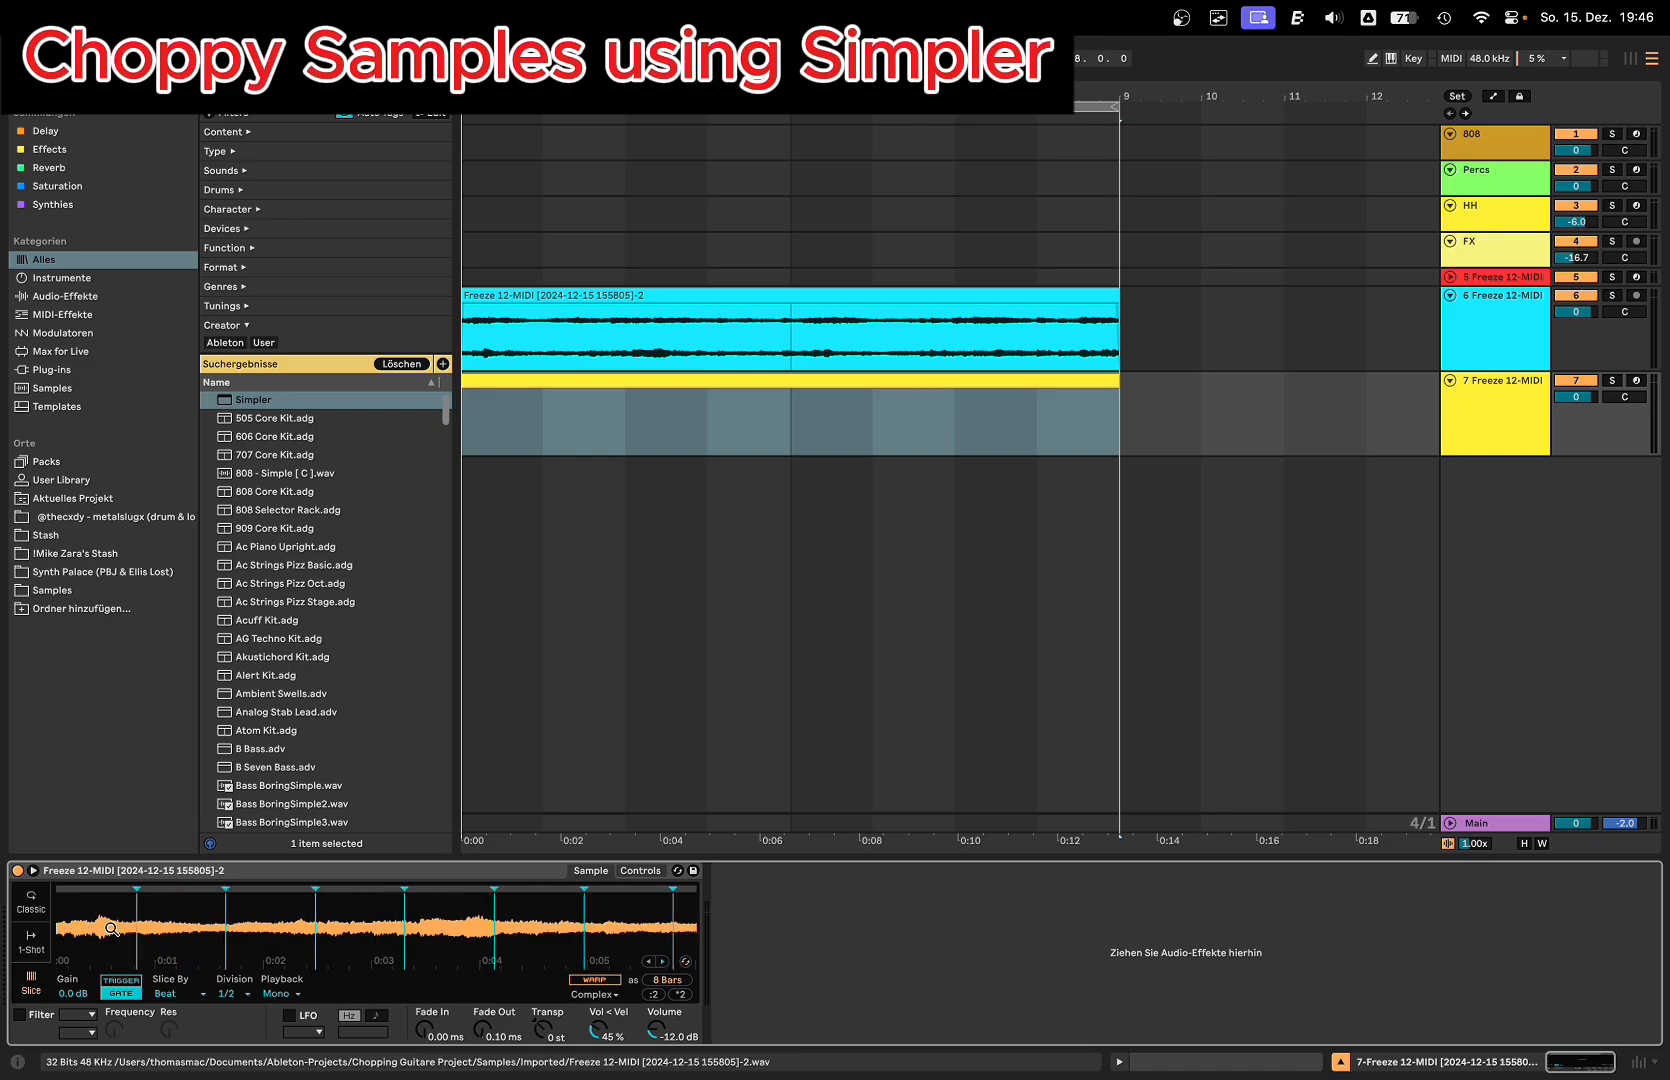
drag(110, 928, 90, 930)
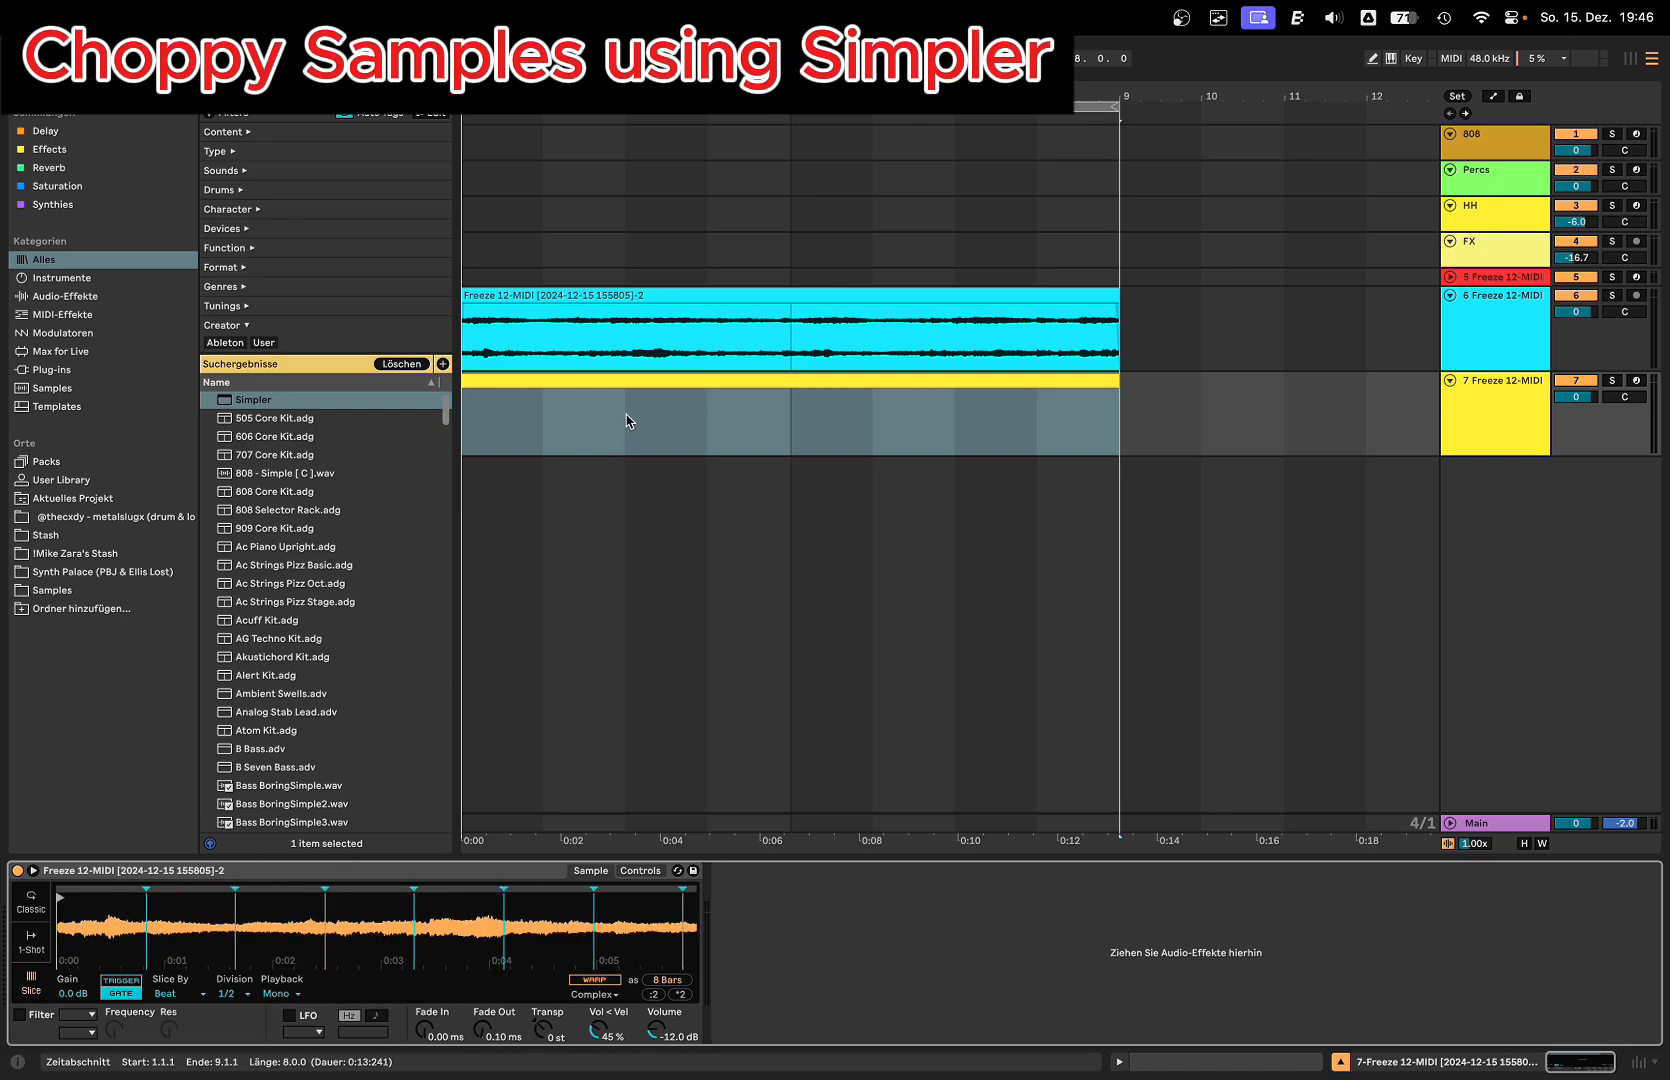
click(611, 390)
key(super+1)
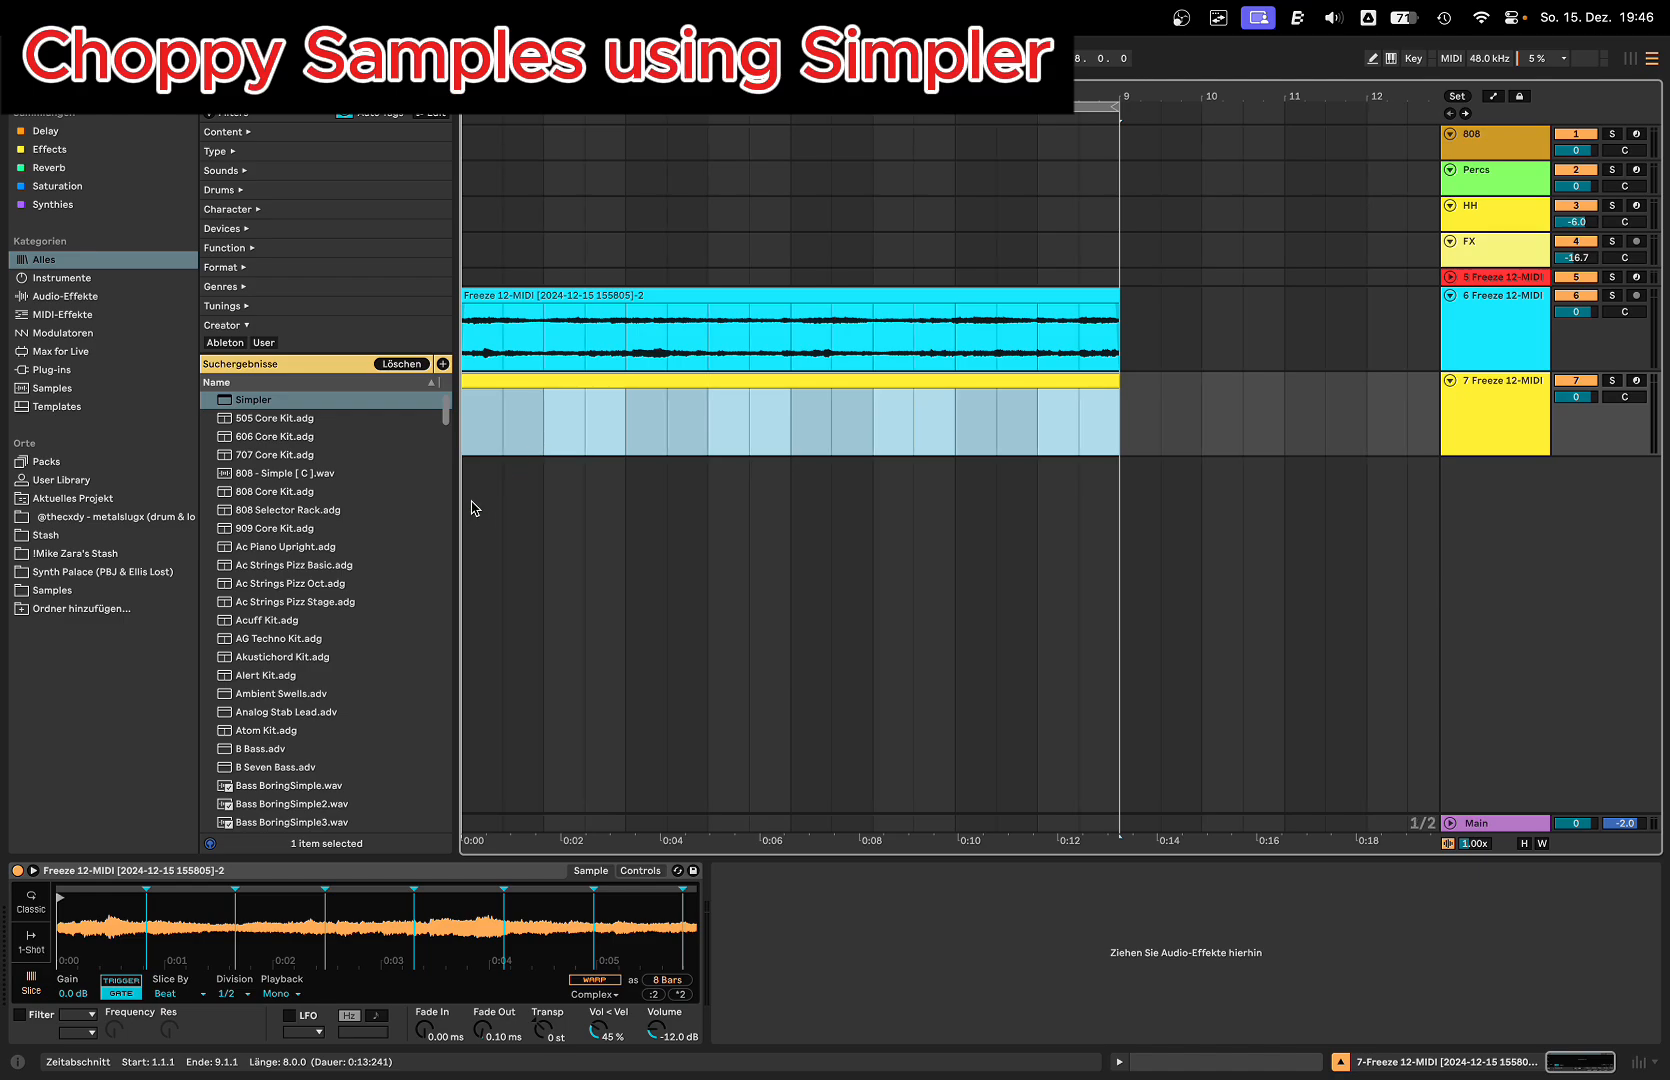
click(433, 1040)
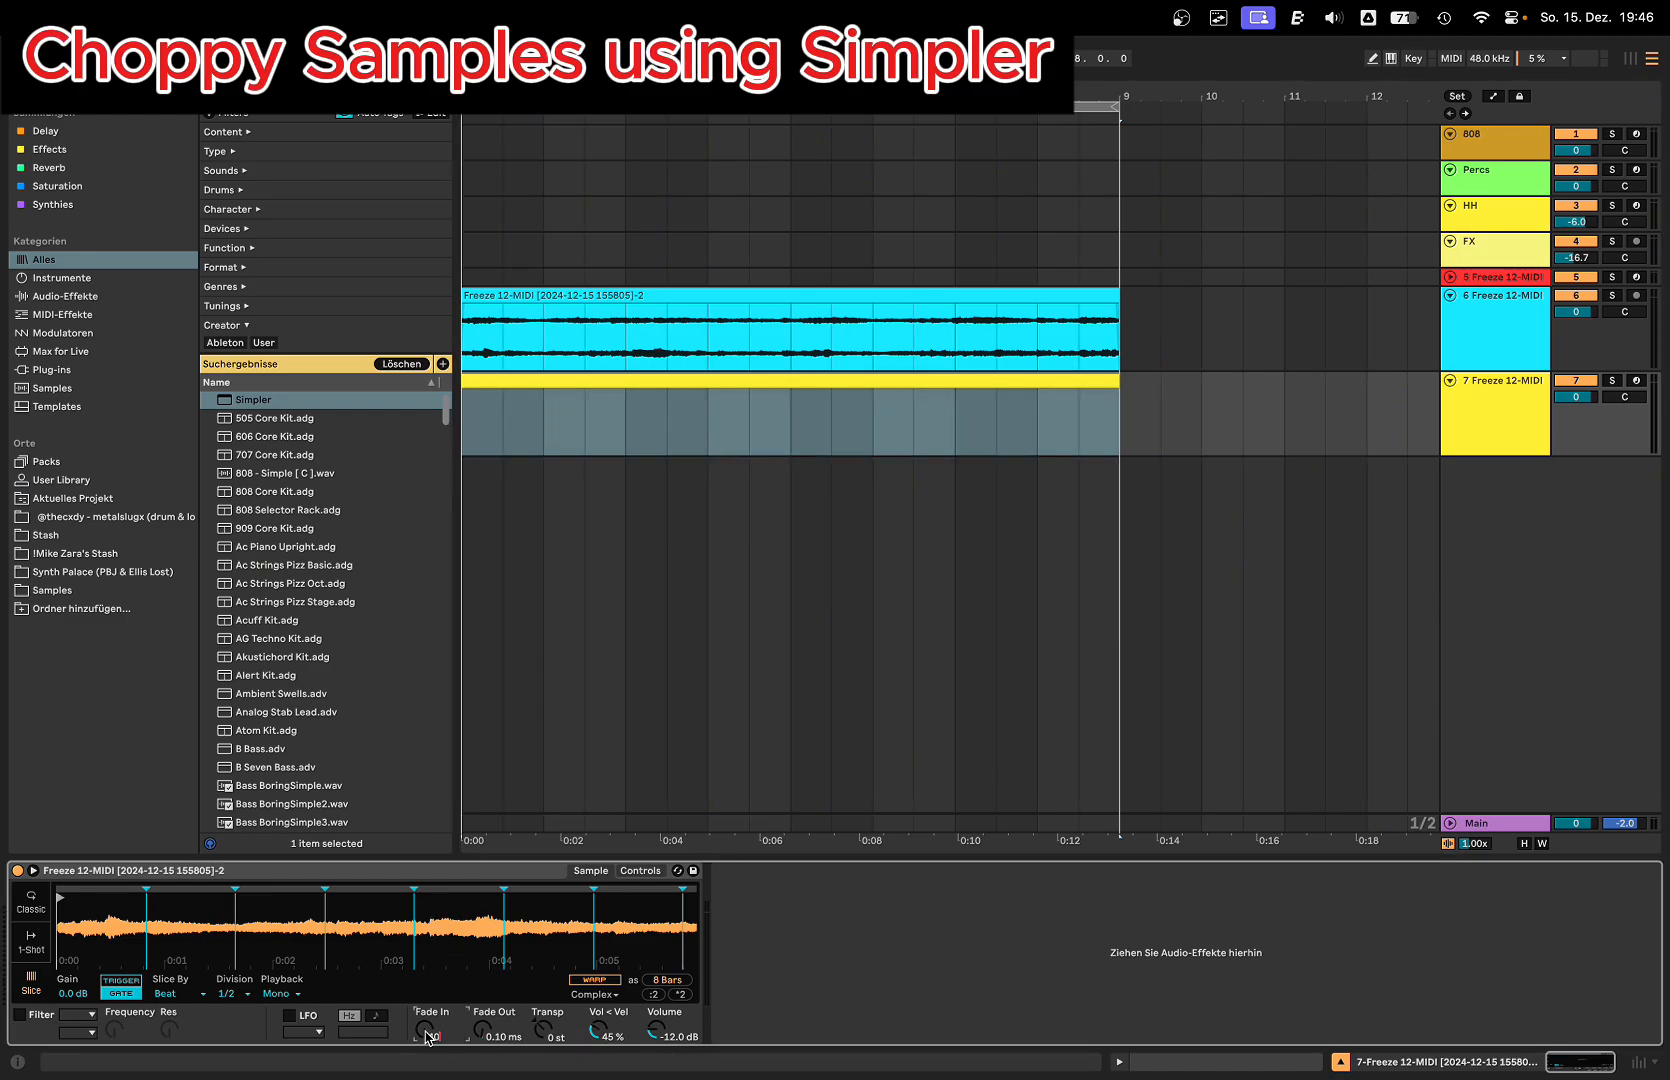
Step: Open the new MIDI clip's notes and draw the first slice note on C1 at the clip start
key(shift+Tab)
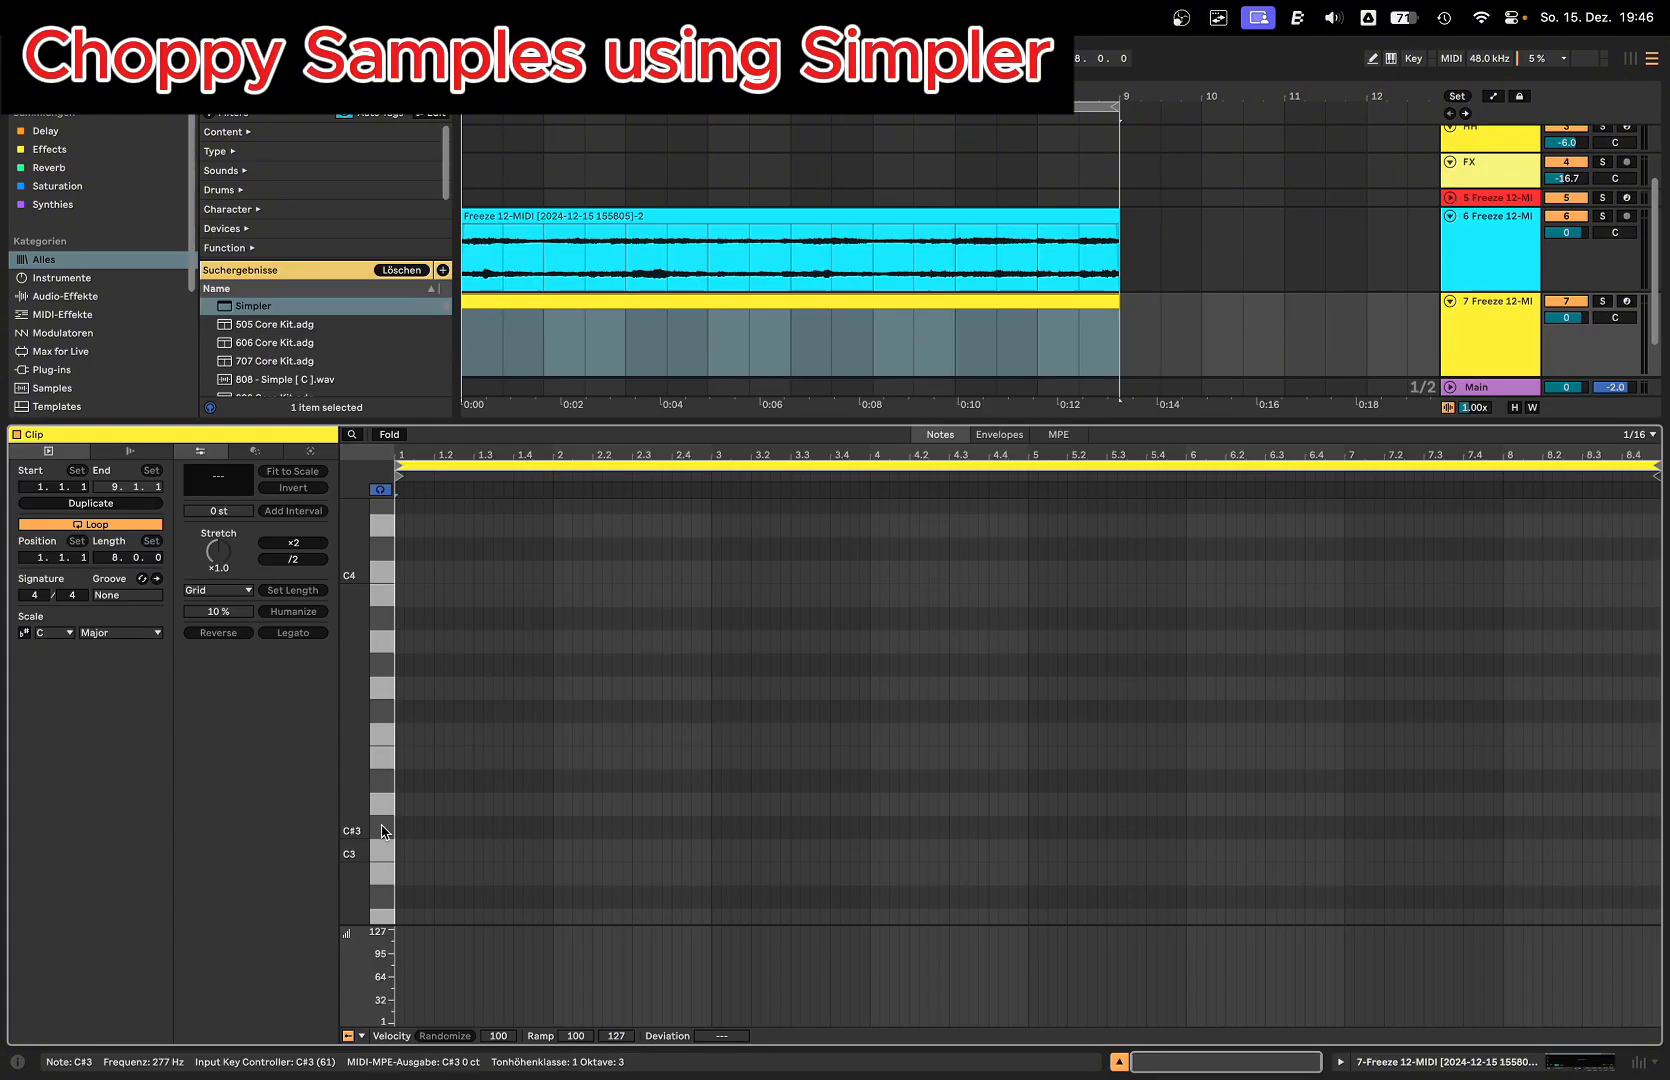
key(b)
mouse_move(358, 818)
mouse_down()
mouse_move(352, 836)
mouse_move(338, 504)
mouse_up()
drag(358, 860, 358, 690)
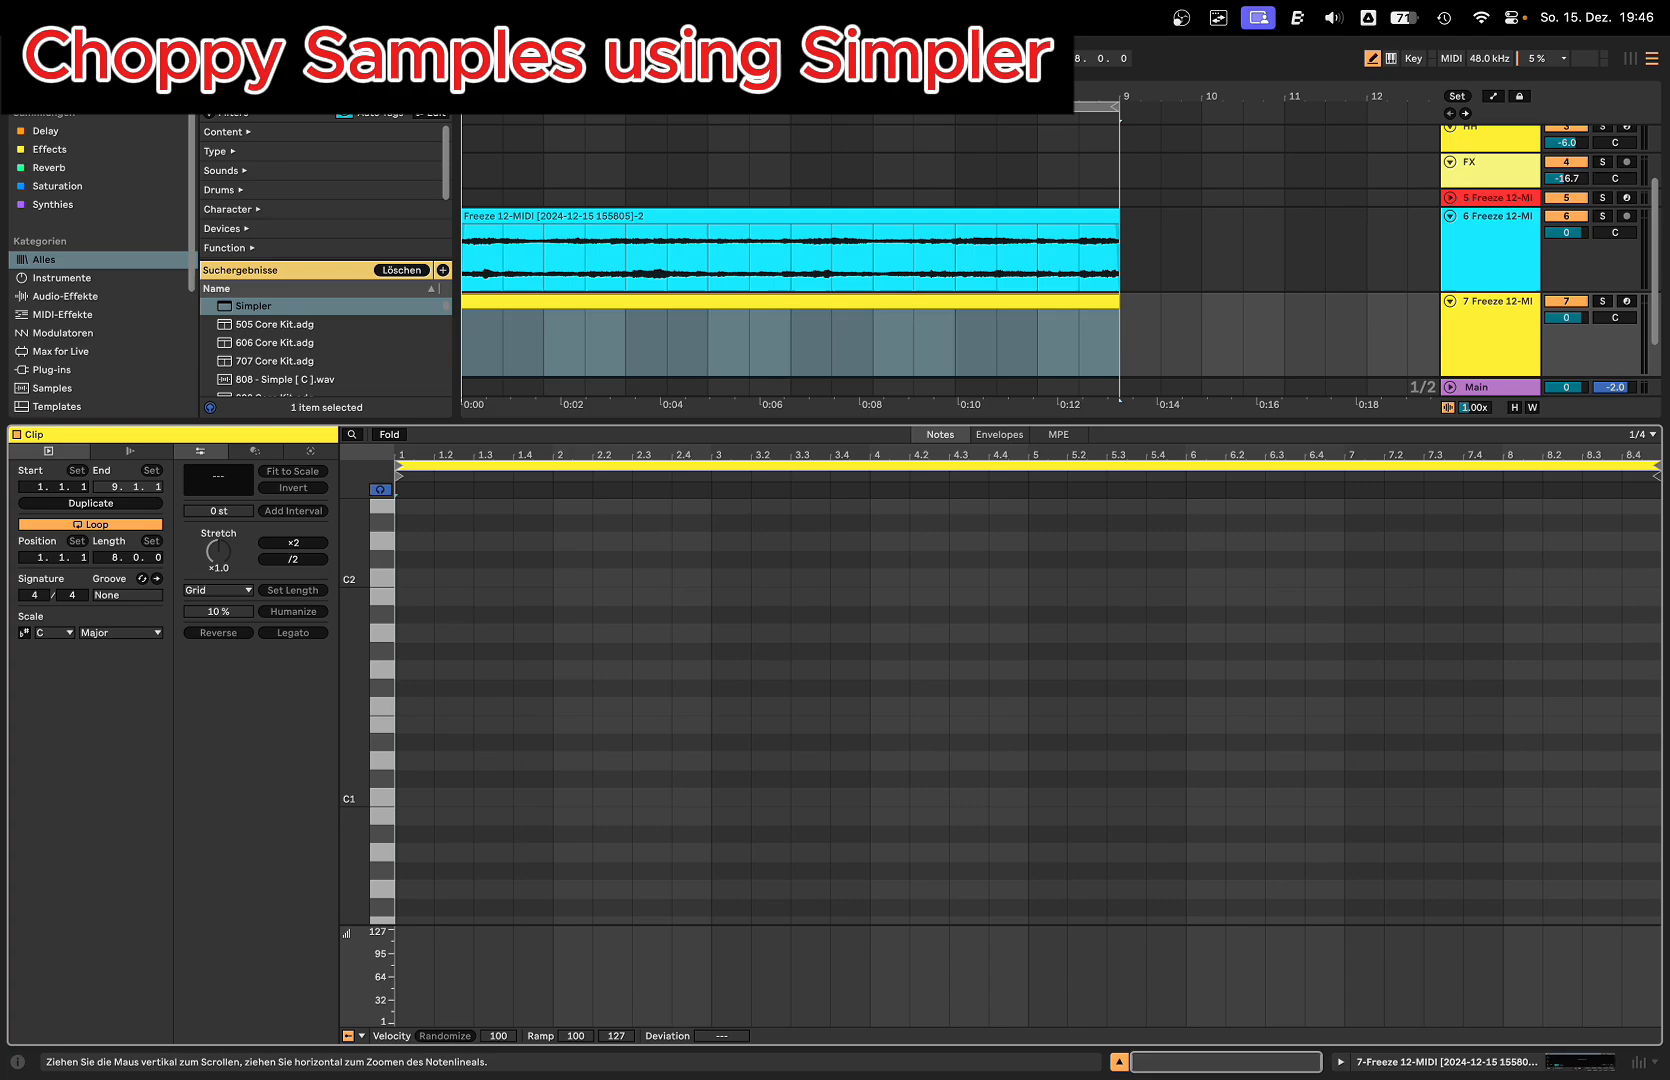
click(413, 791)
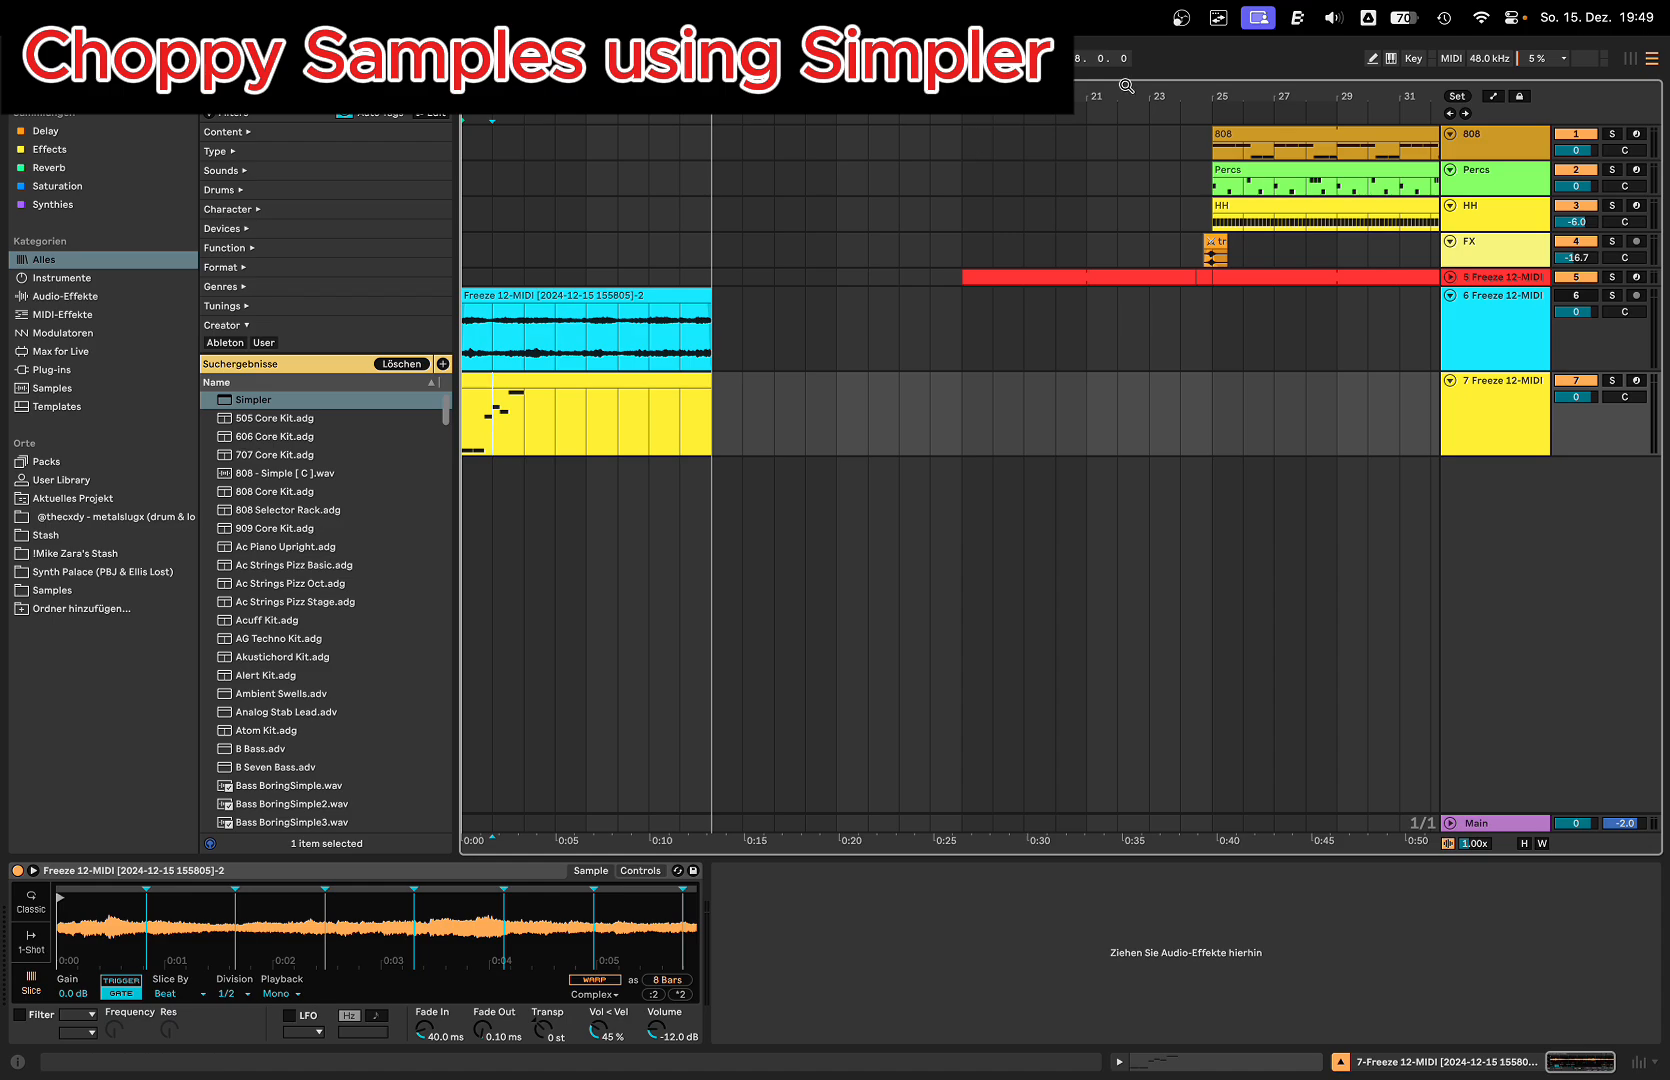
Step: Open the clip at bar 17 on the 5 Freeze 12-MIDI track to examine its chopped note pattern
drag(1126, 86, 616, 56)
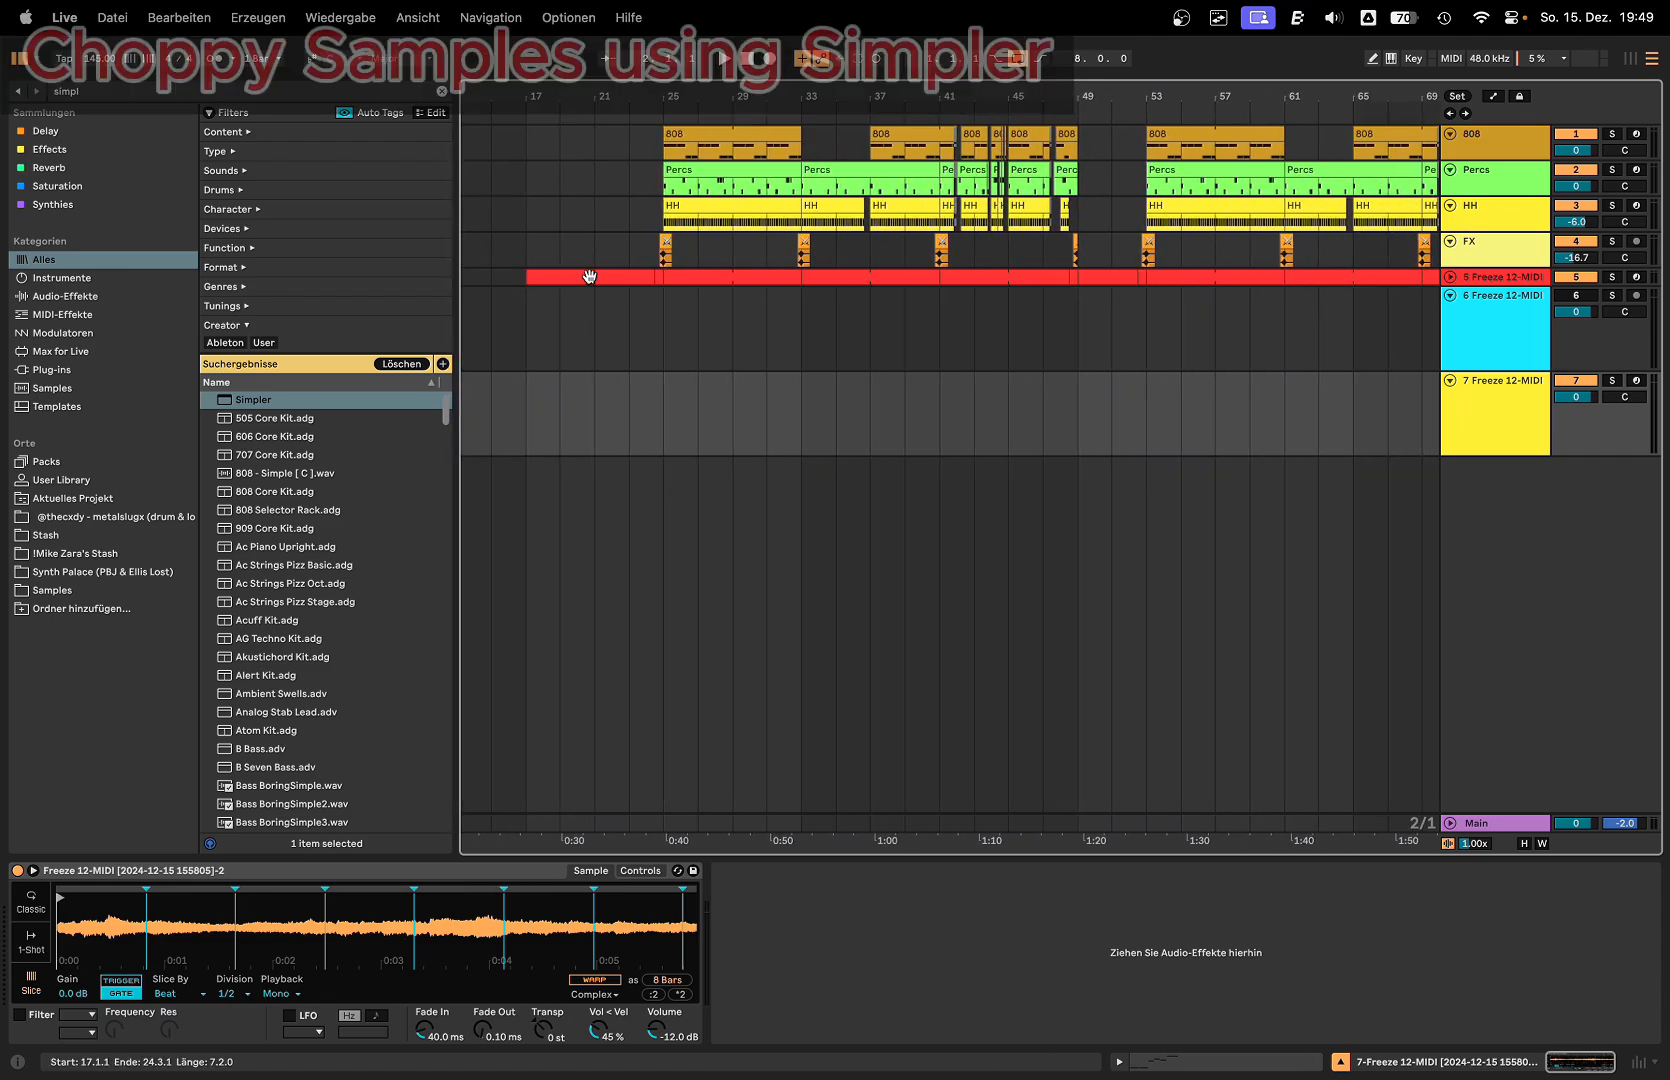
click(587, 281)
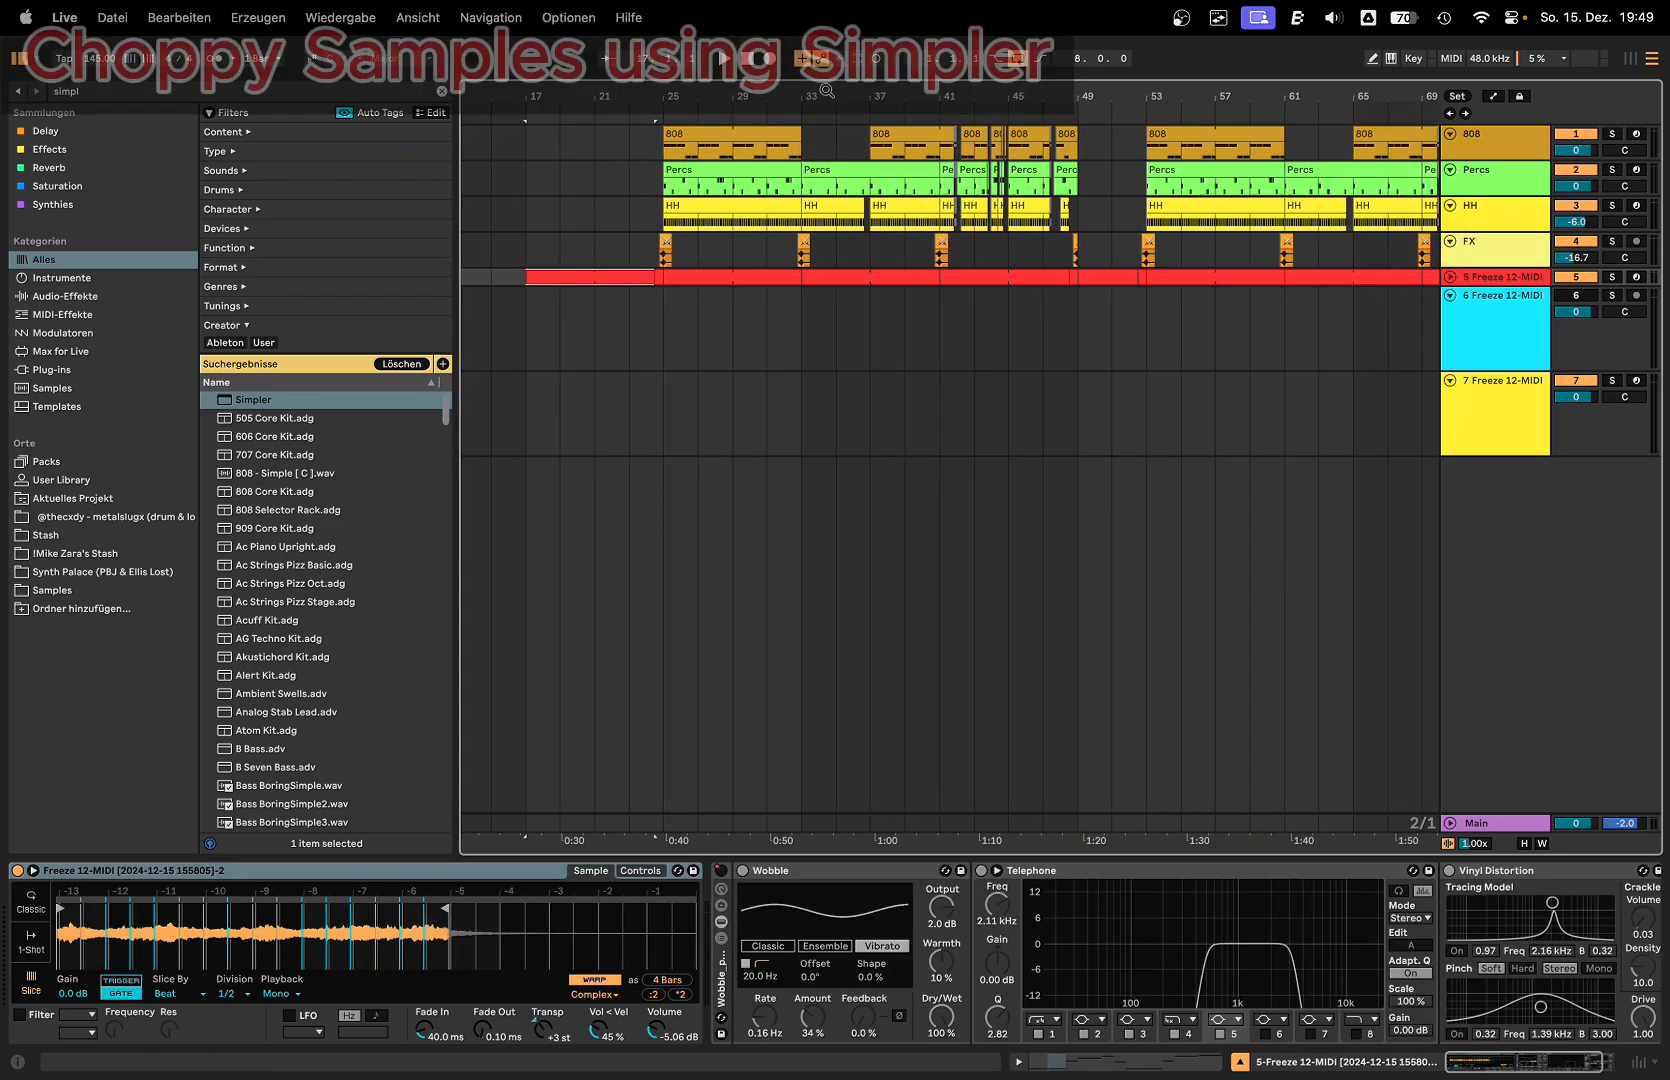
drag(825, 89, 850, 56)
double_click(663, 277)
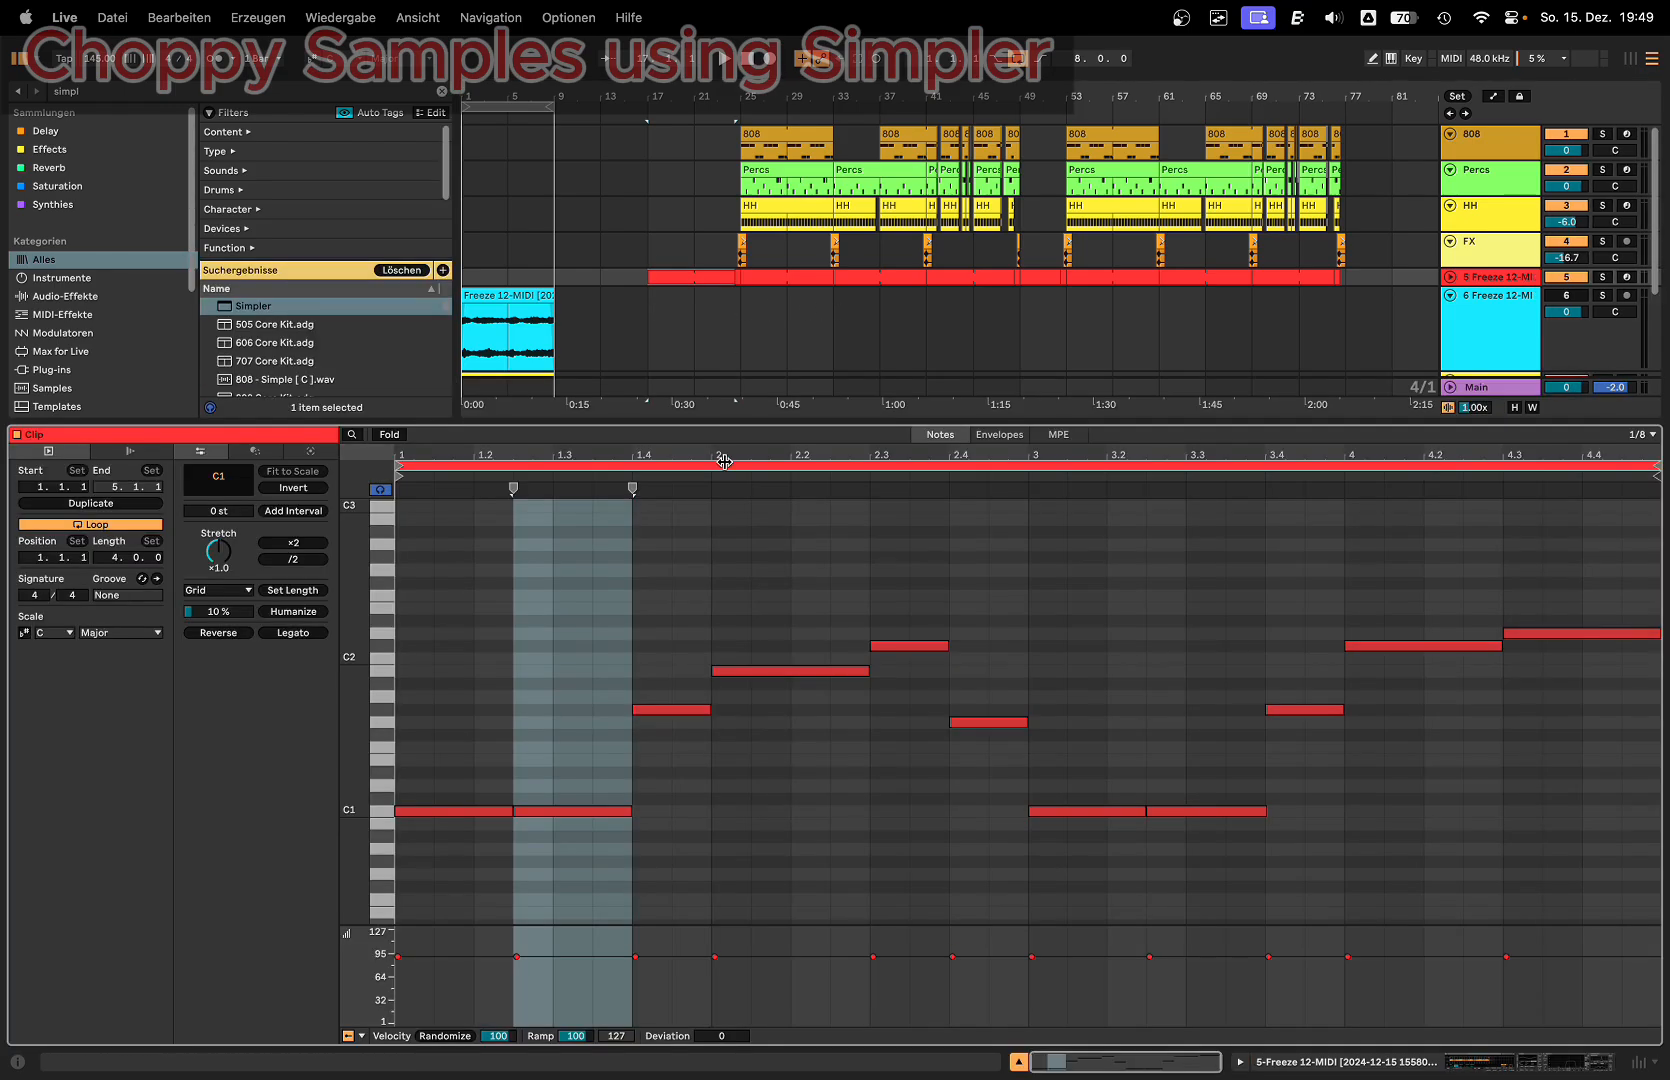
Step: Play the arrangement from bar 17 while viewing the clip's notes and the device chain of the 5 Freeze 12-MIDI track
key(shift+Tab)
key(space)
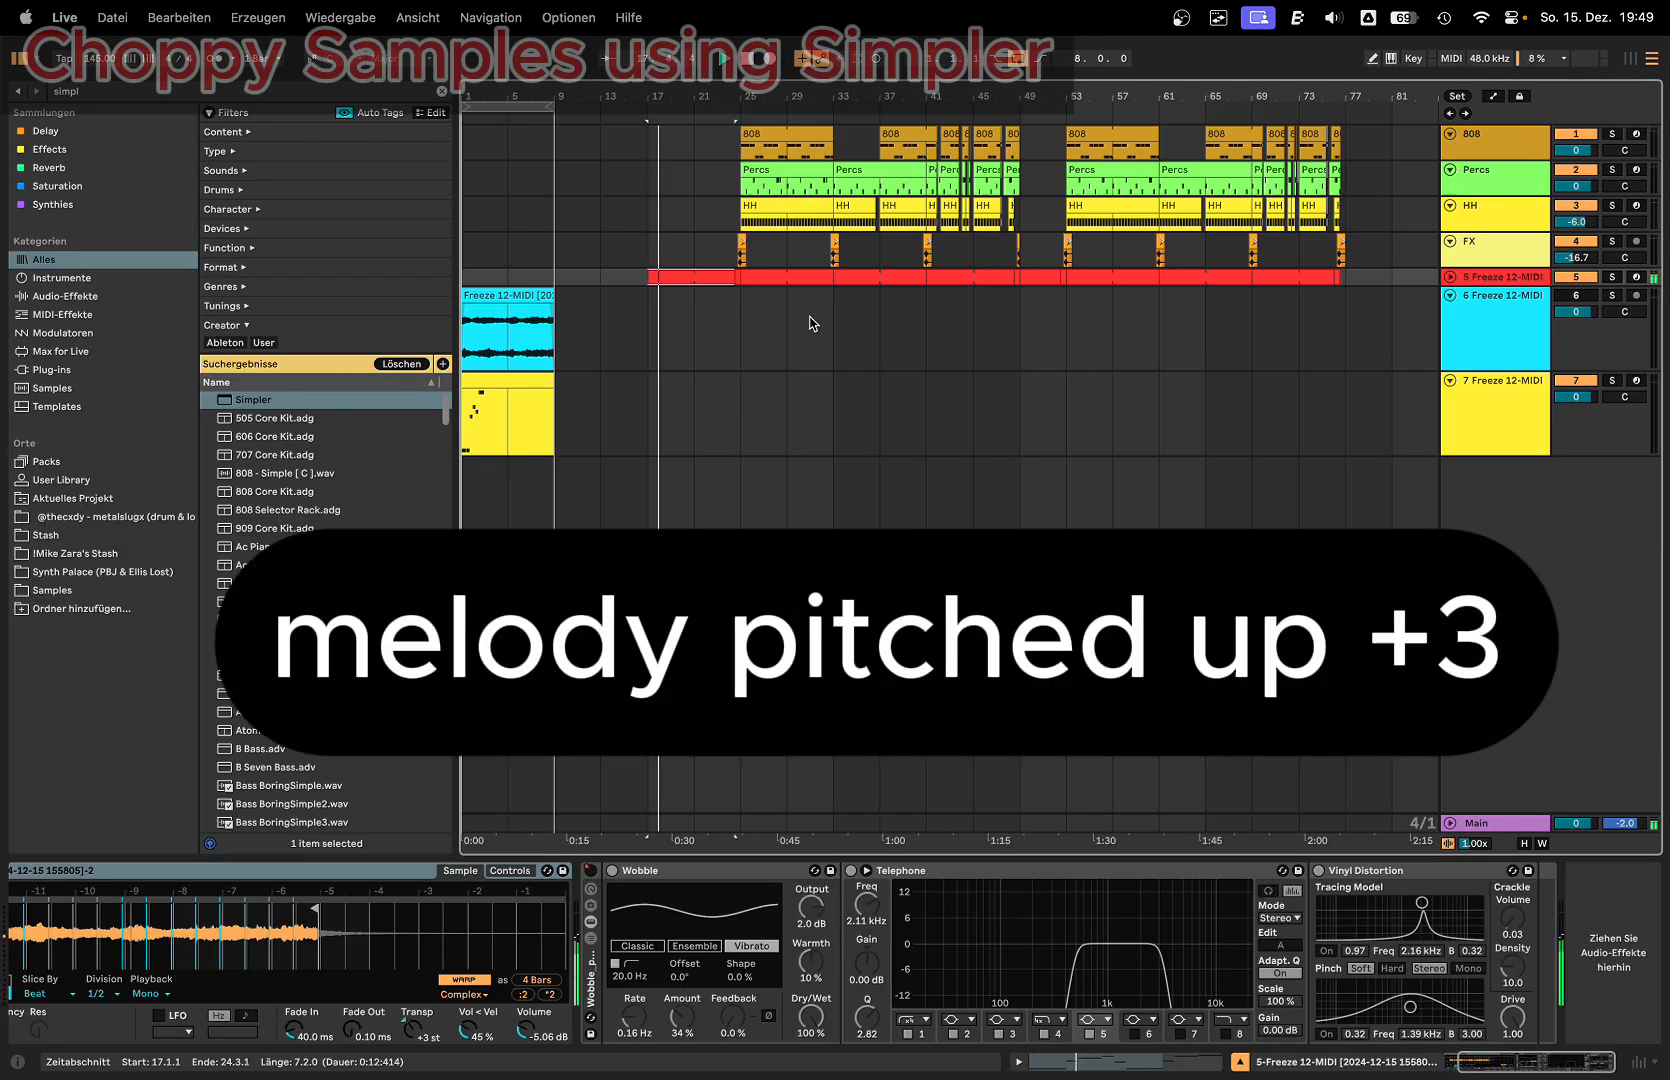
key(shift+Tab)
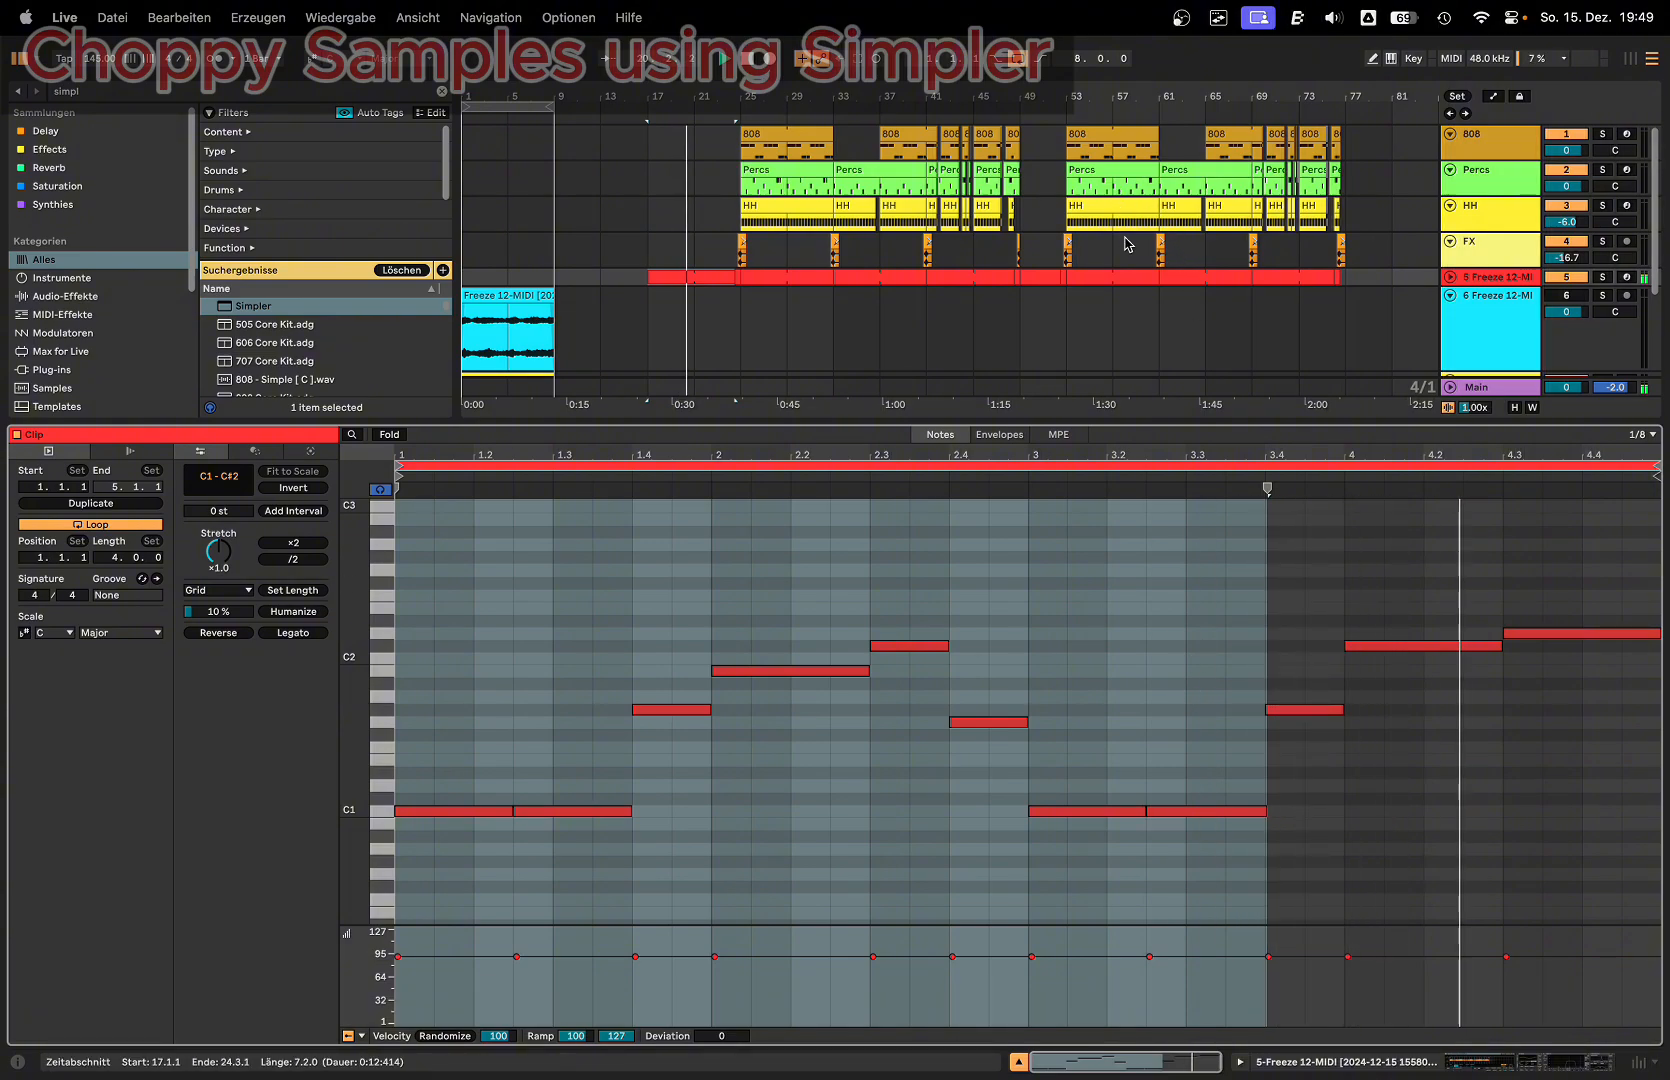
drag(872, 97, 808, 108)
drag(888, 400, 890, 617)
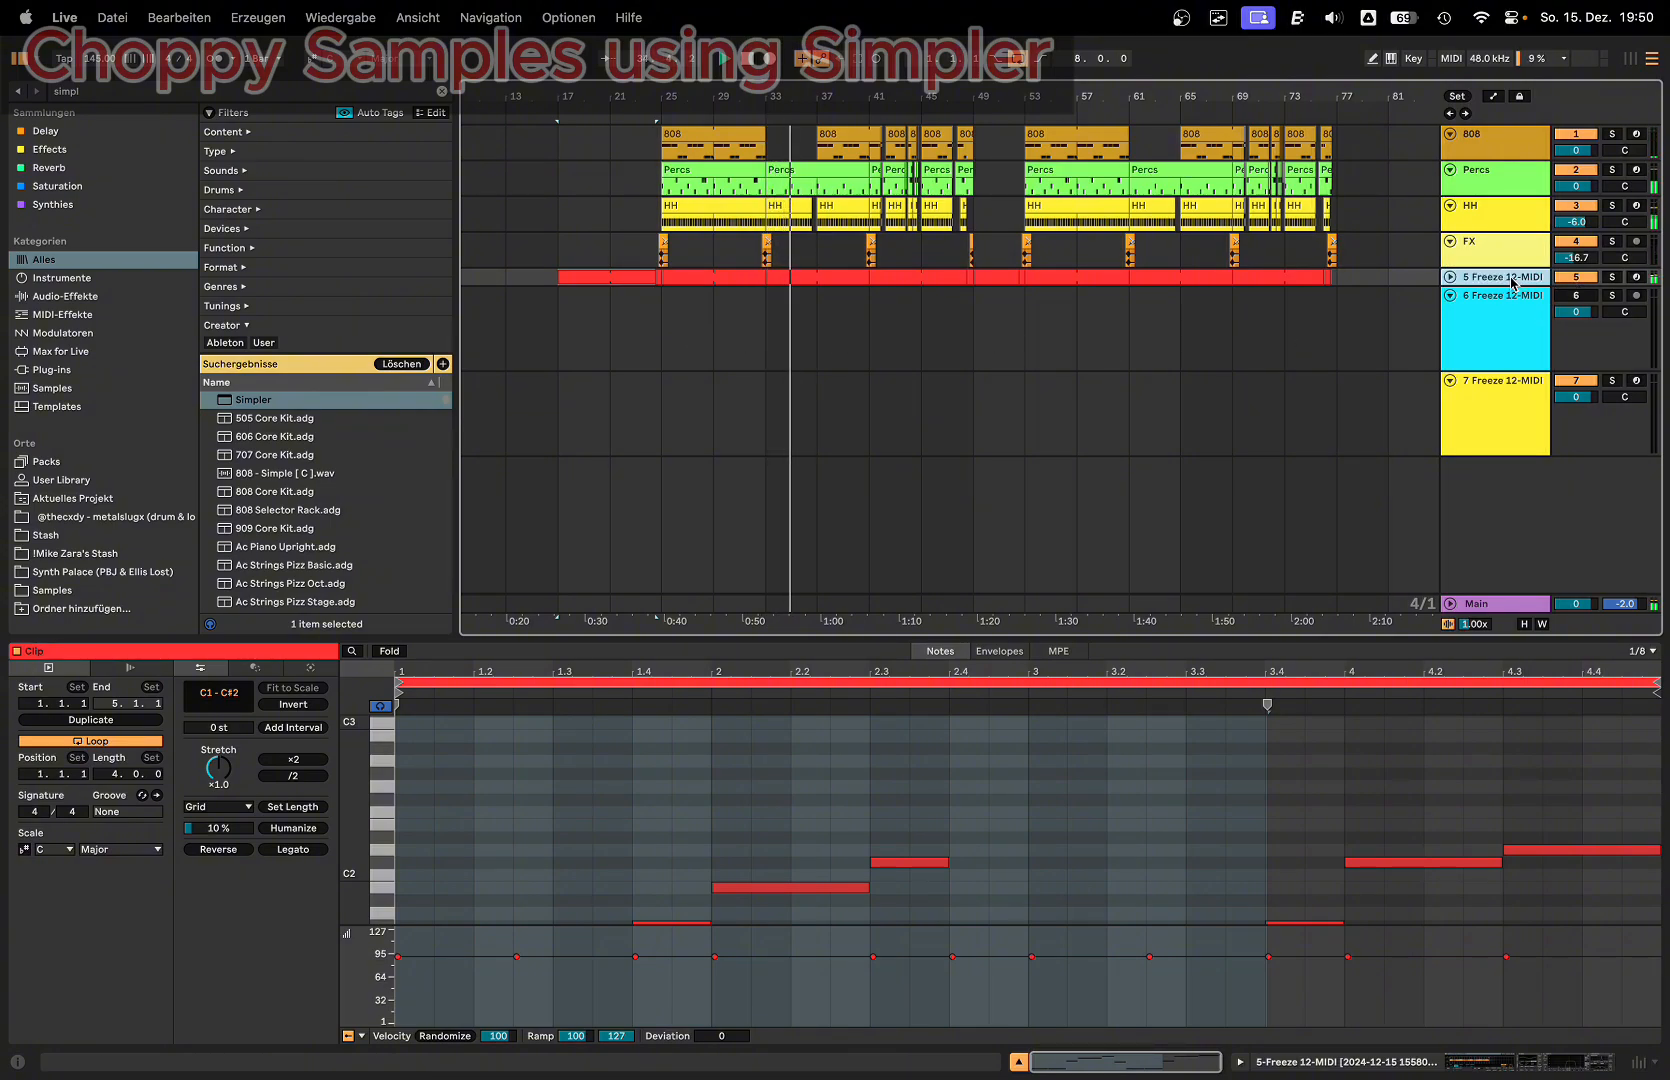
key(shift+Tab)
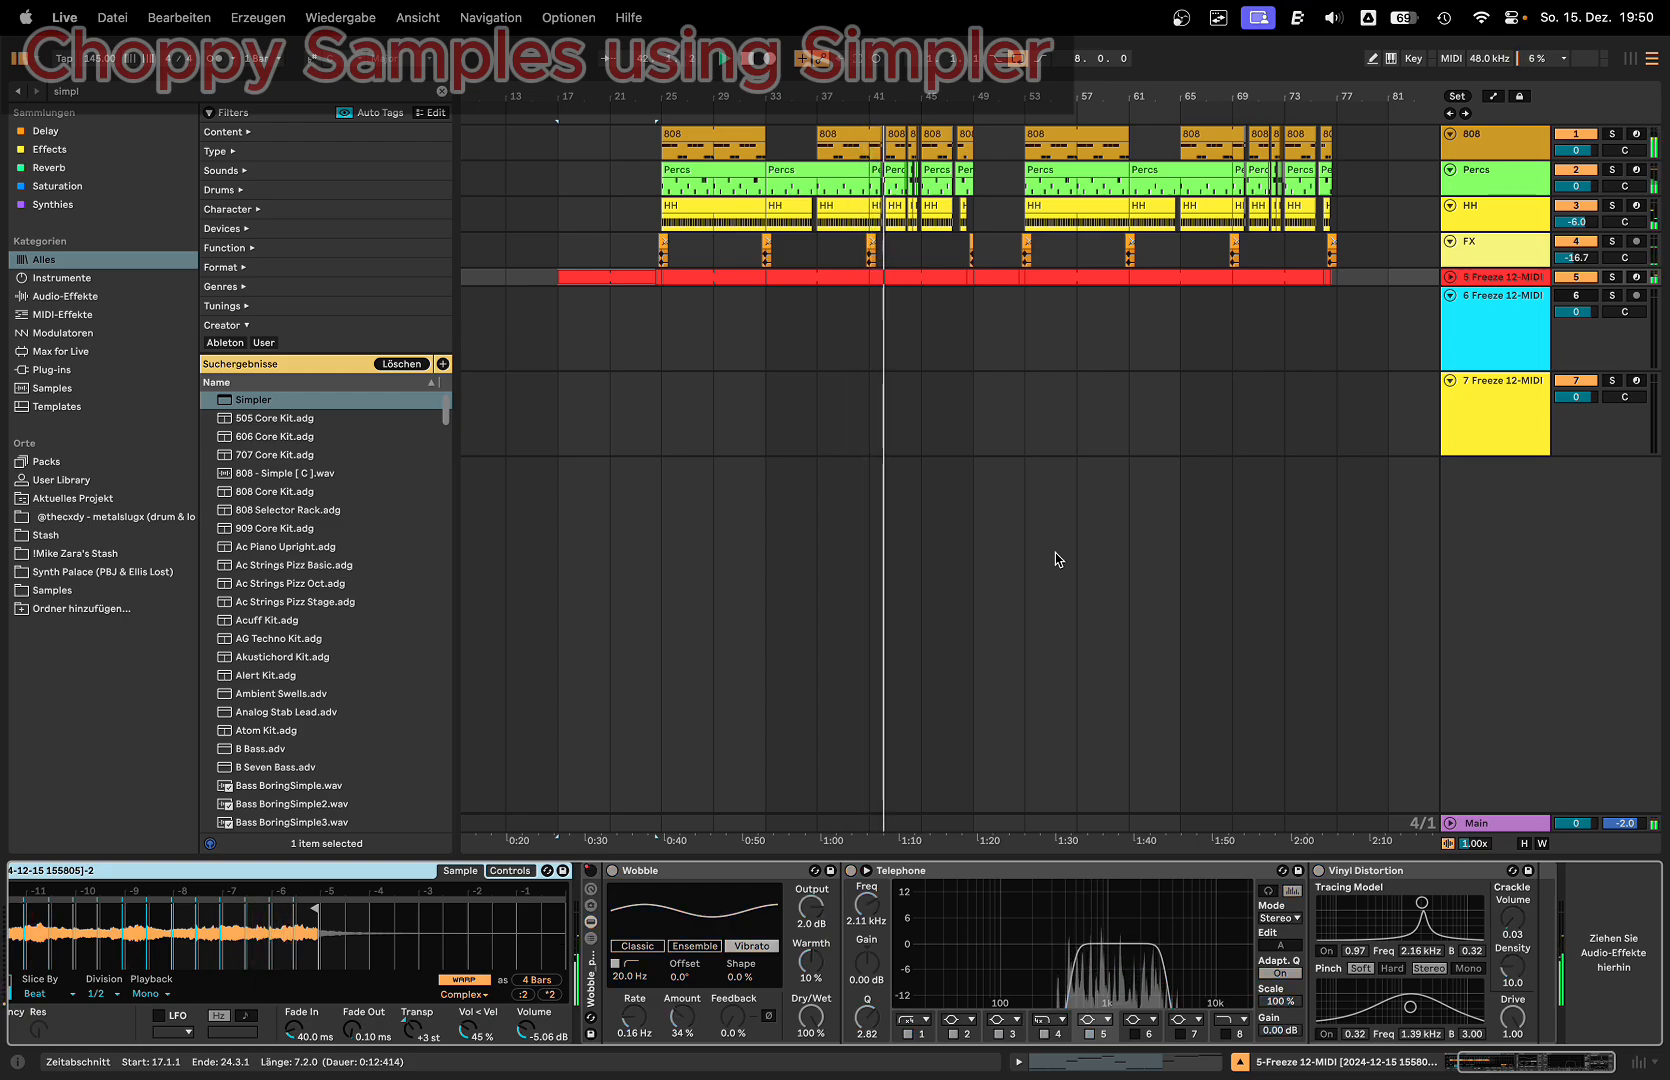
Step: Open the track 5 clip at bar 41, fold its piano roll to the used notes and stop playback
double_click(930, 277)
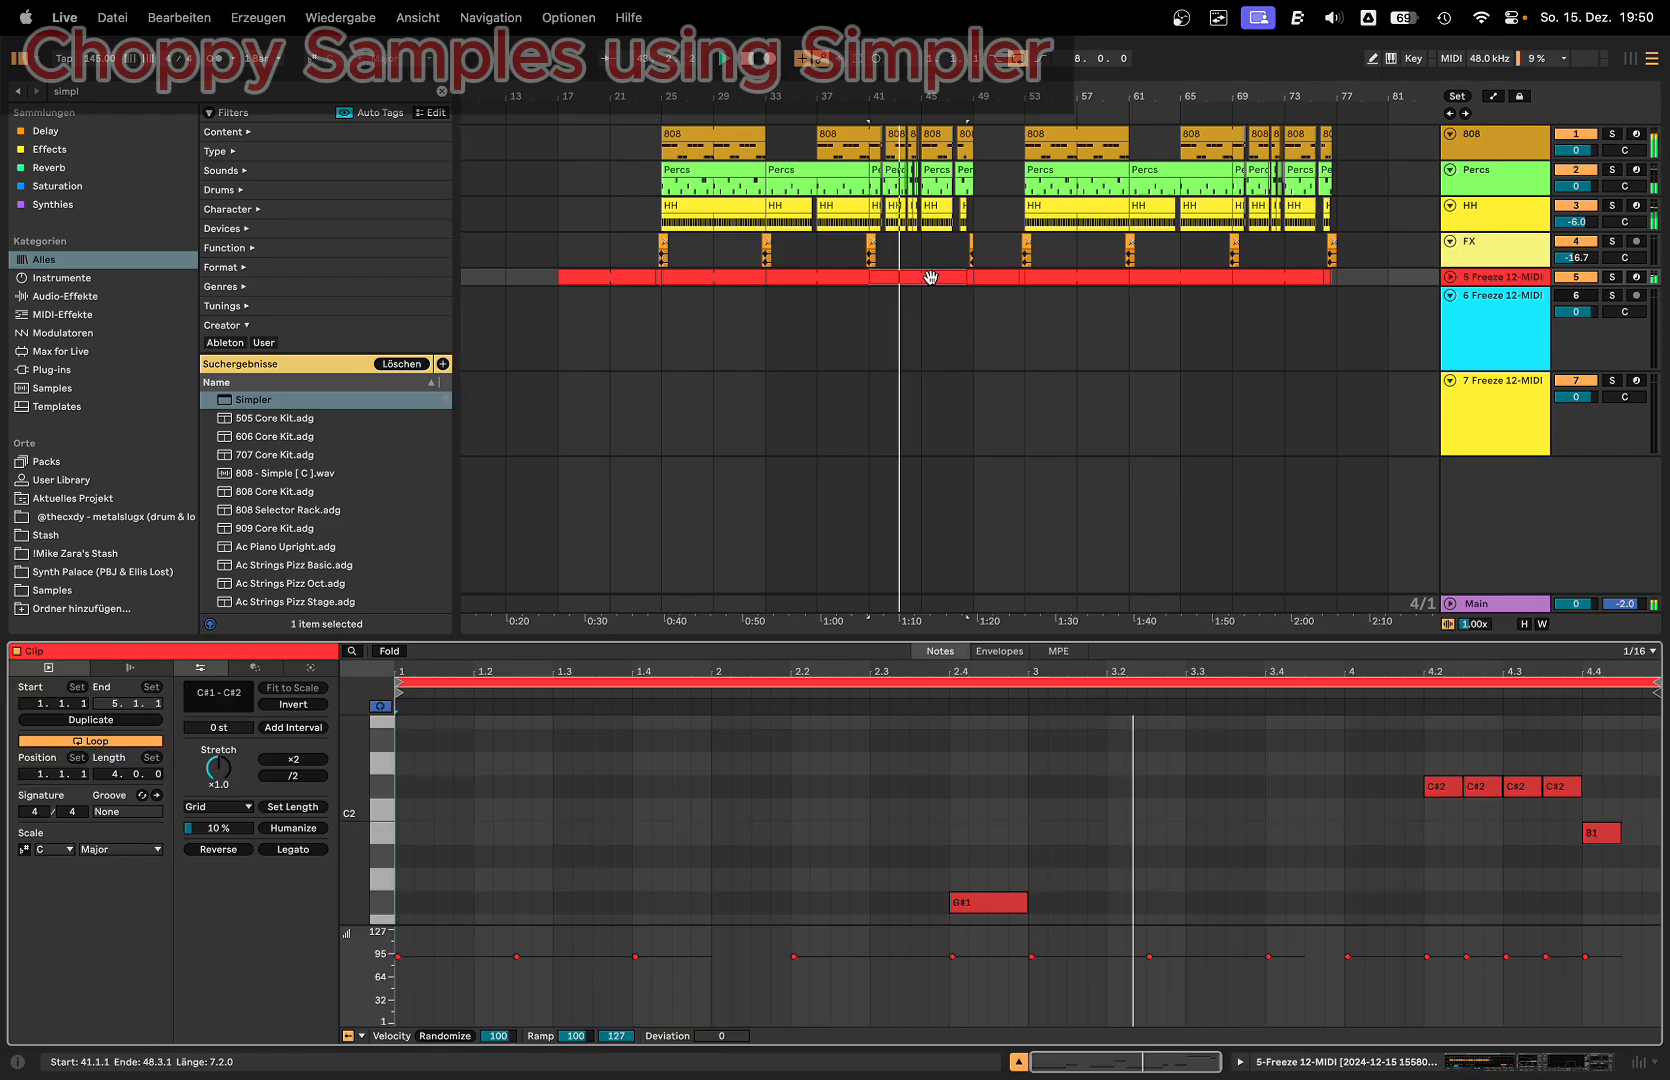
click(392, 652)
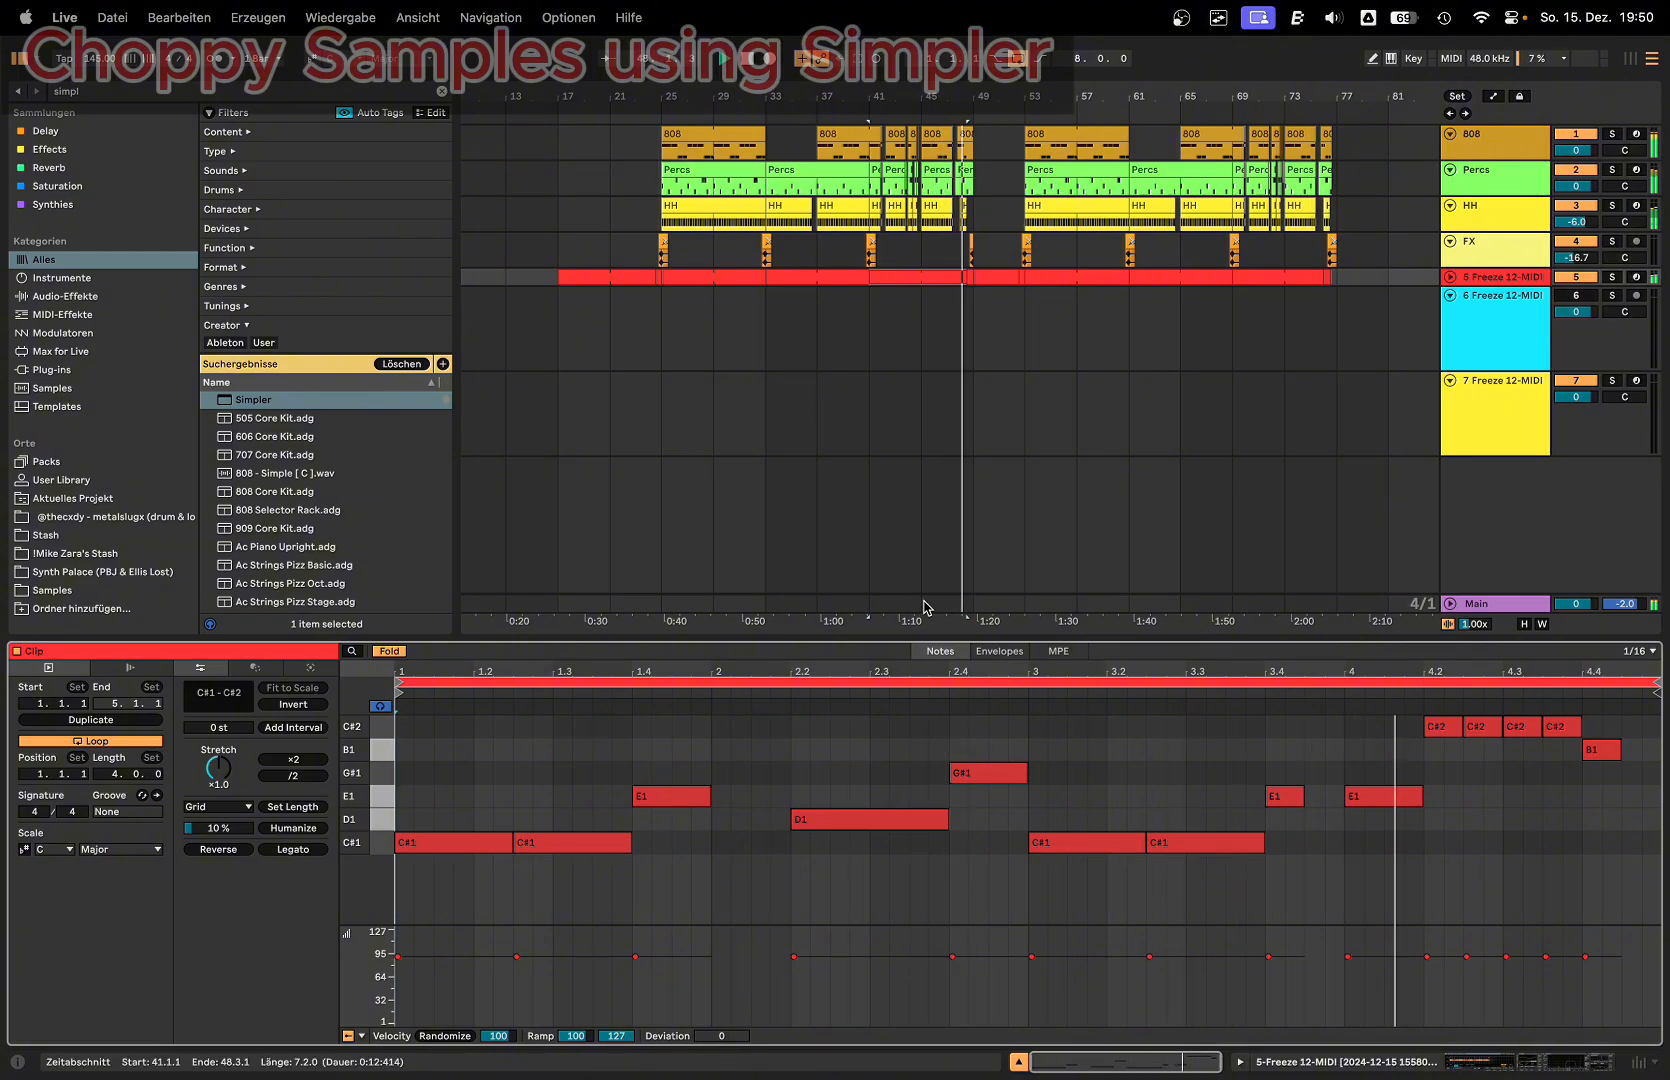
click(665, 796)
key(space)
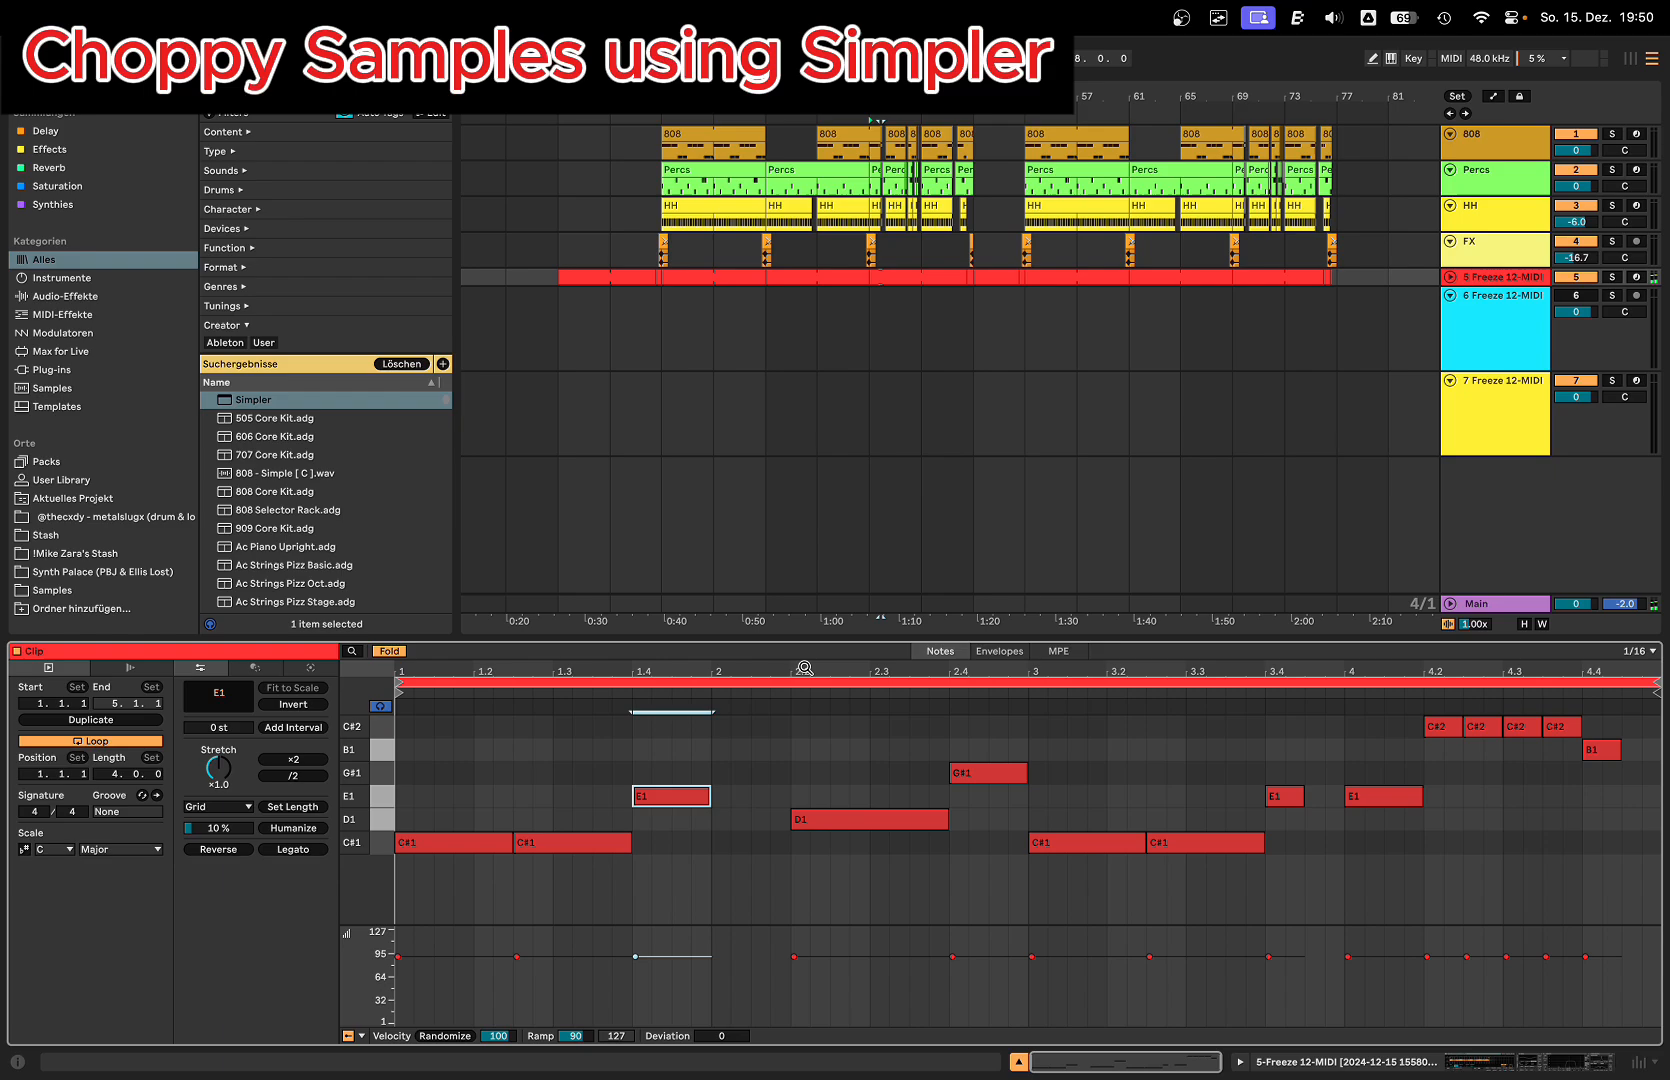
Step: Solo the 5 Freeze 12-MIDI track and audition the chopped melody of its bar 41 clip
click(1610, 278)
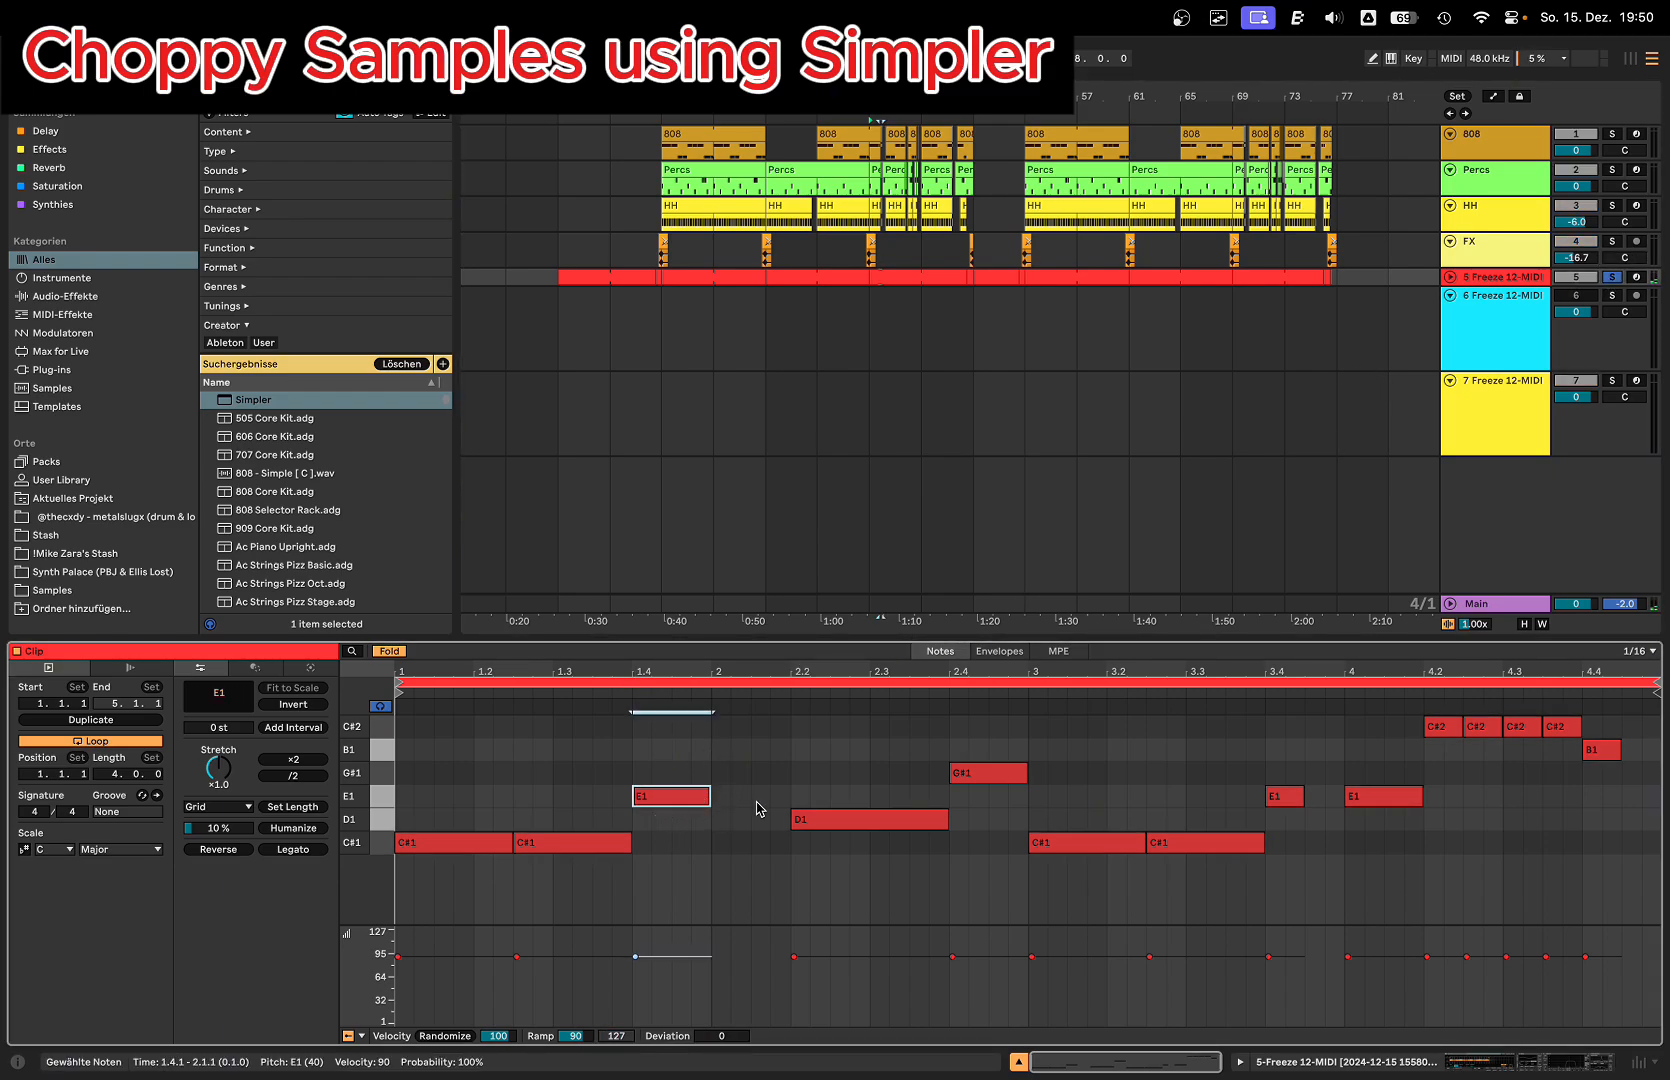
key(space)
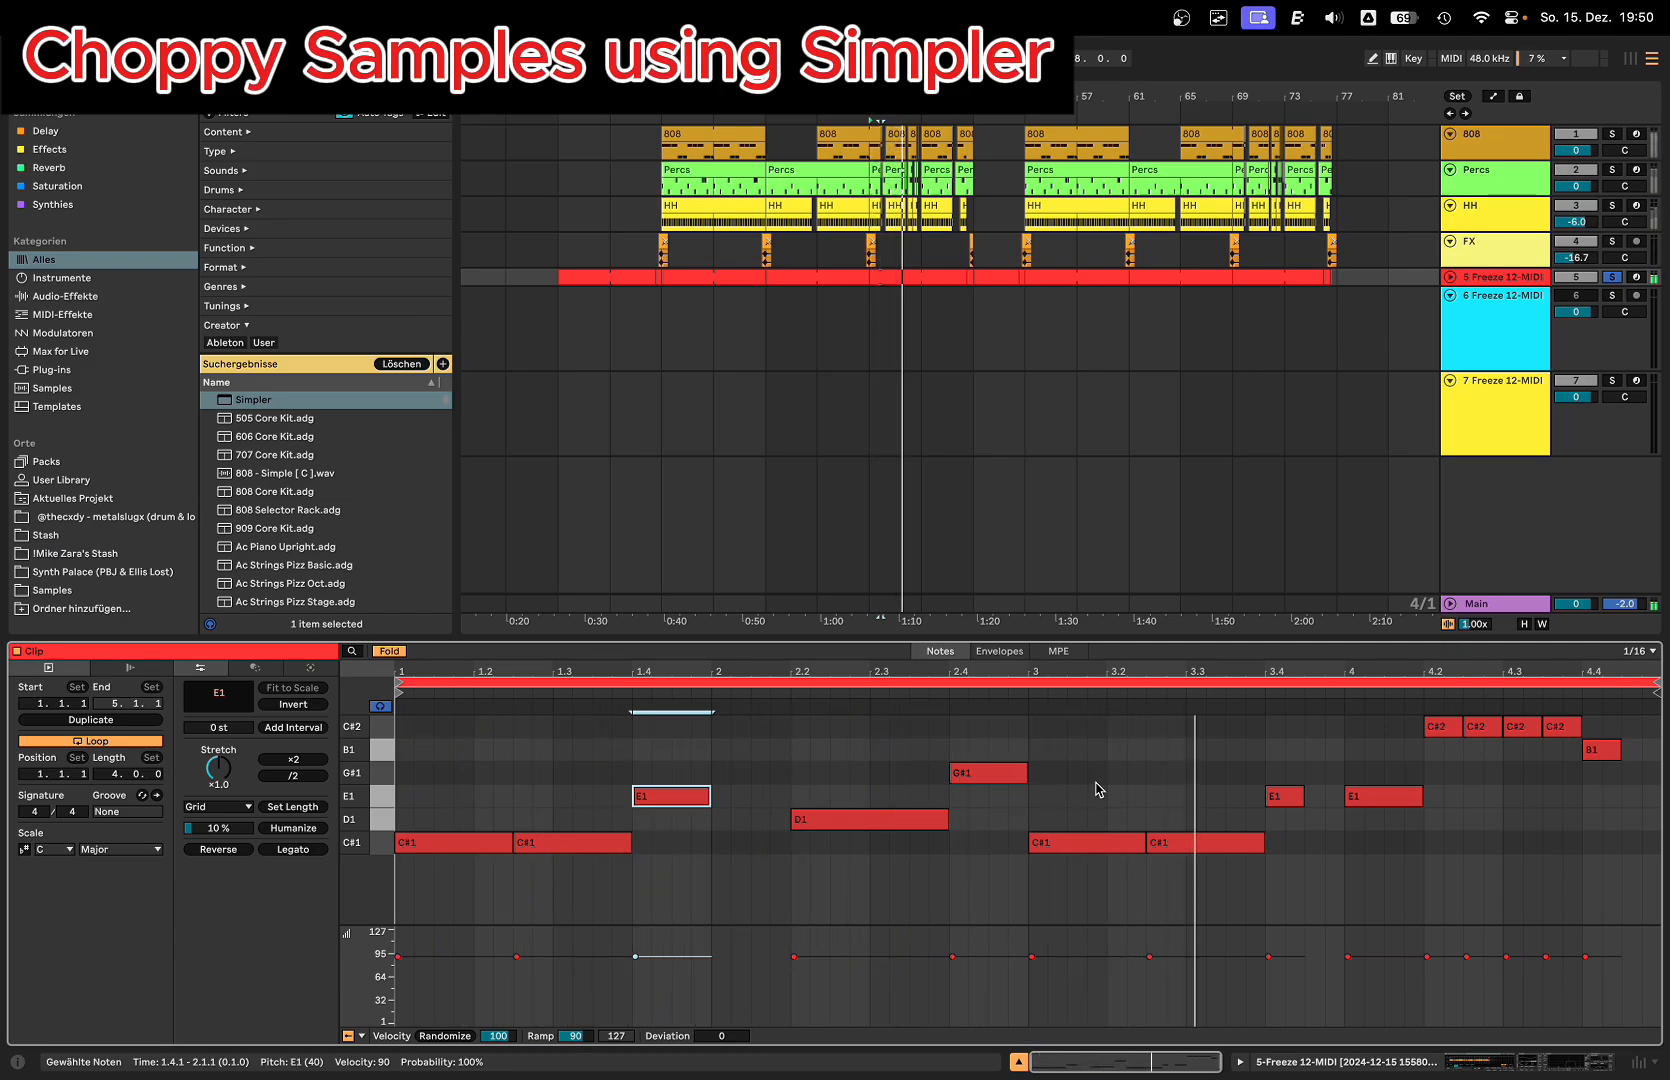
key(space)
Step: Select all notes in the bar 41 clip and shorten their ends slightly to leave small gaps between them
click(766, 774)
key(super+a)
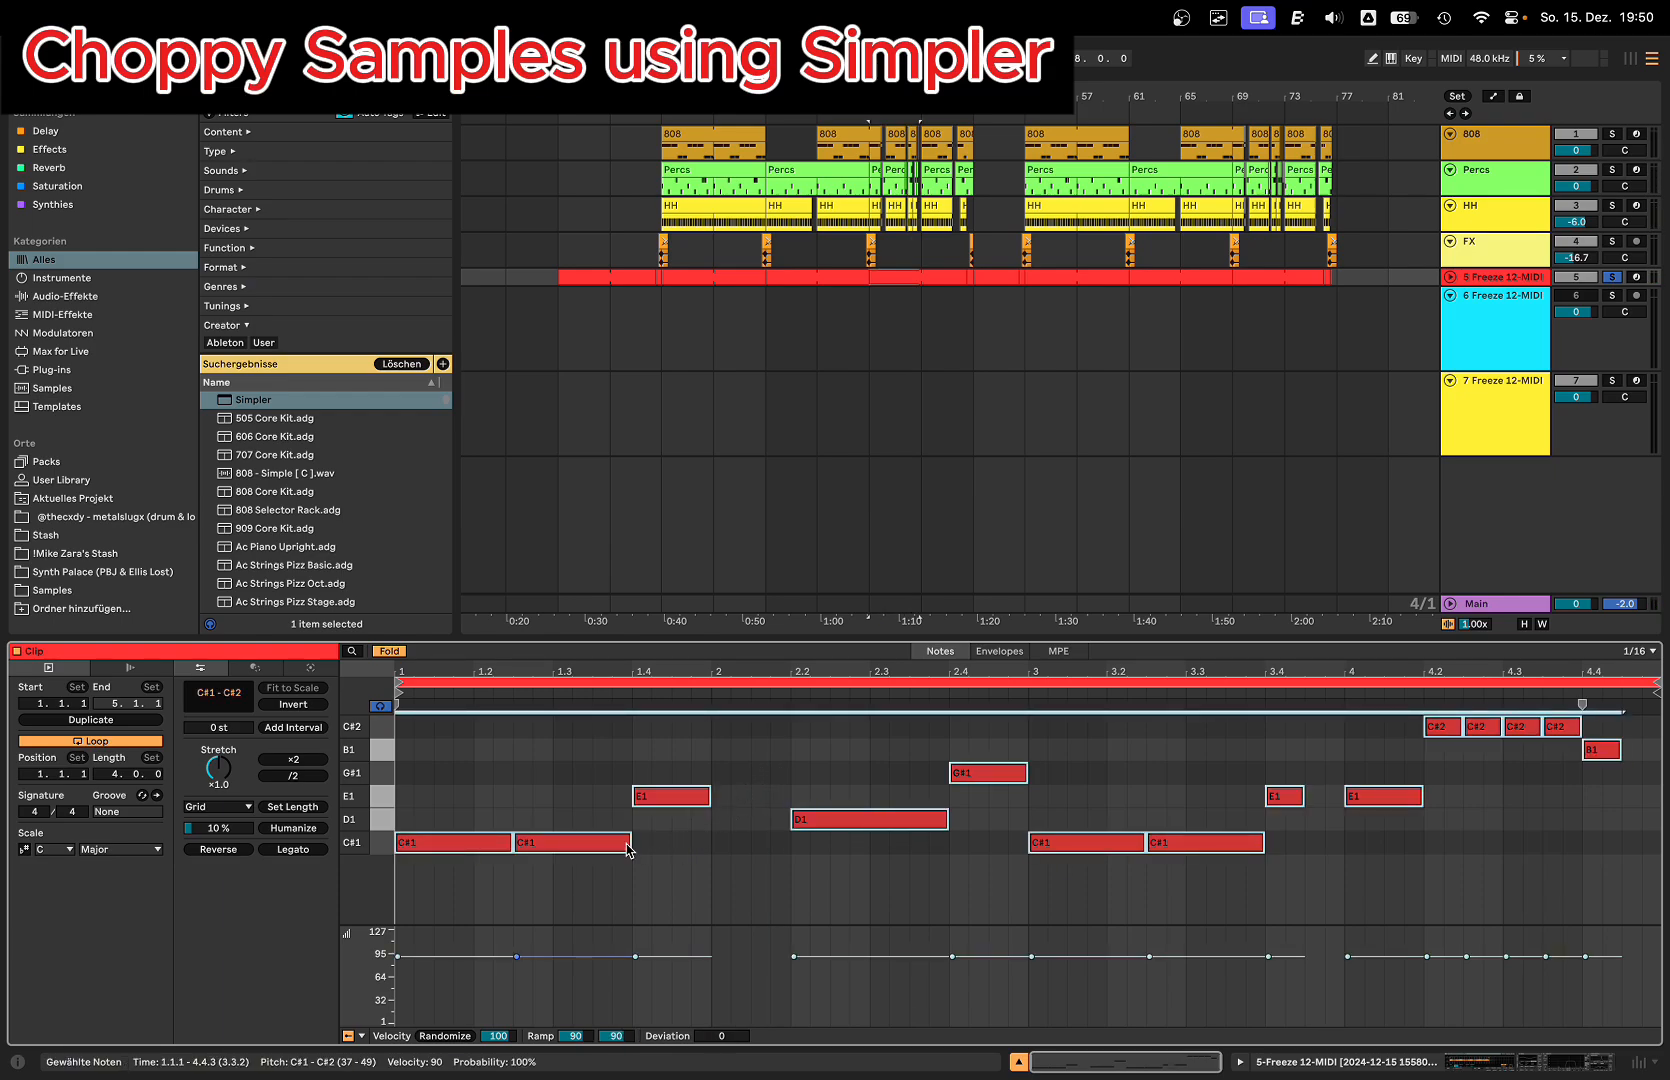
drag(629, 851, 625, 850)
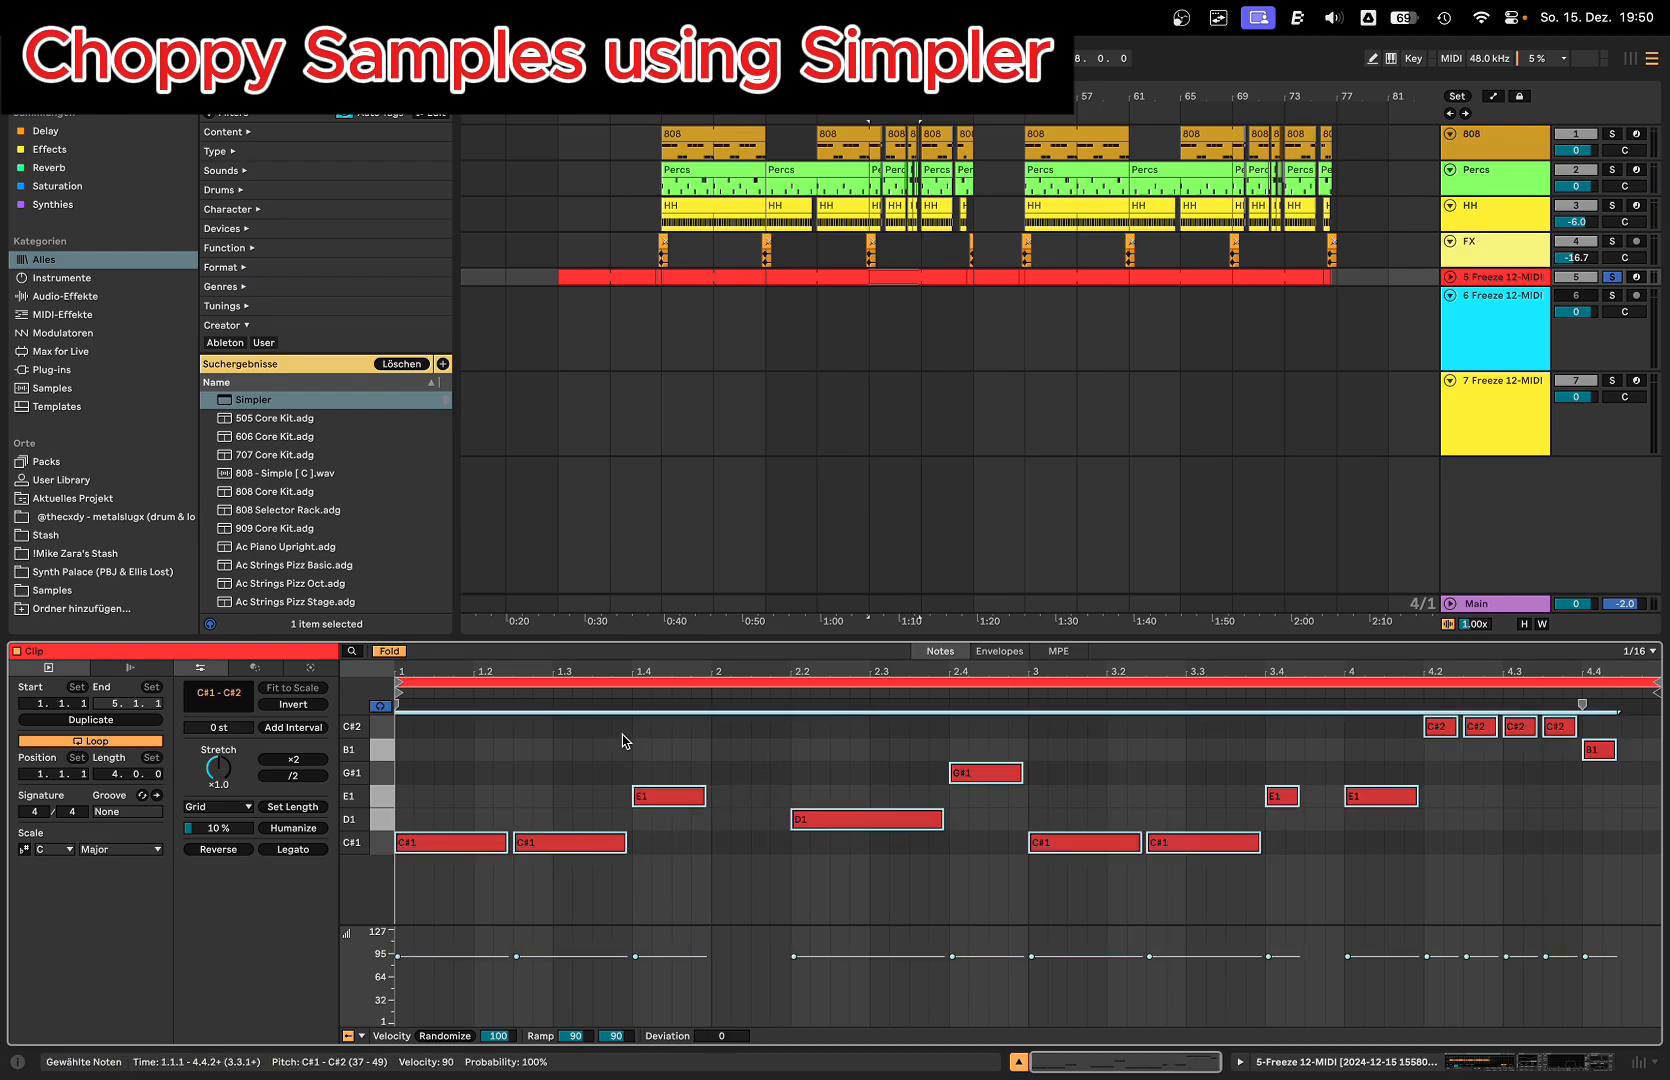
drag(641, 672, 823, 690)
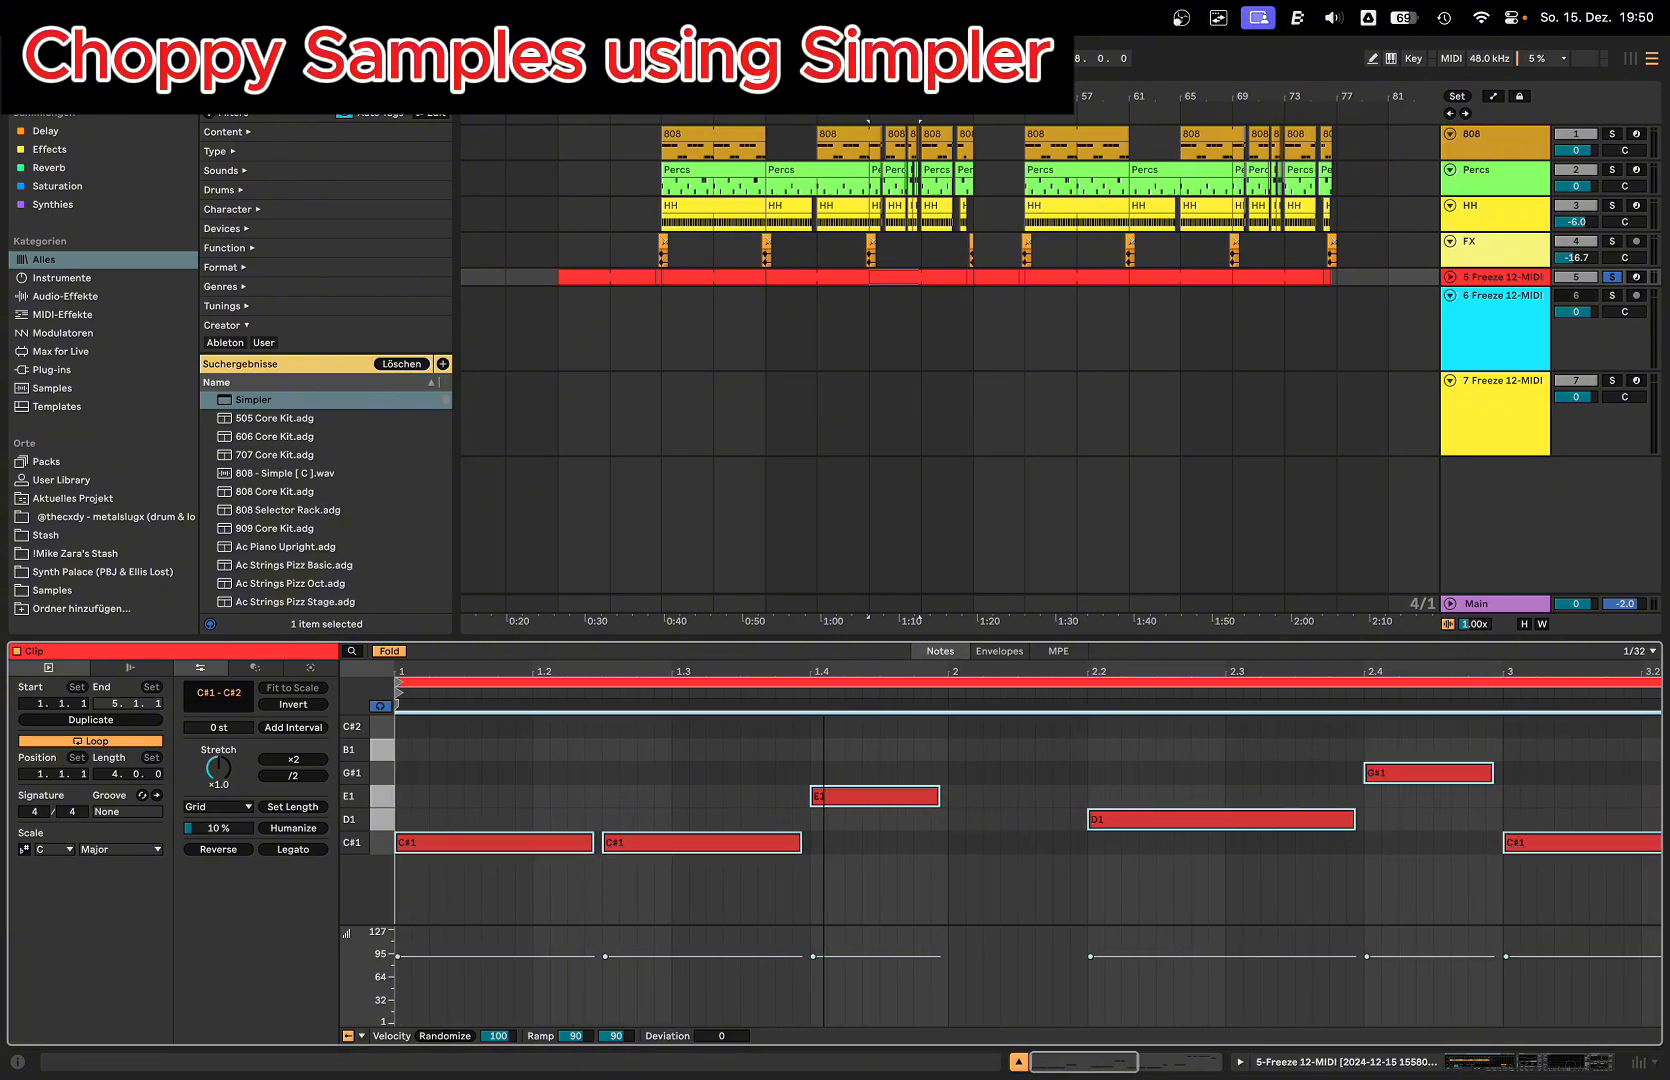
drag(623, 672, 525, 620)
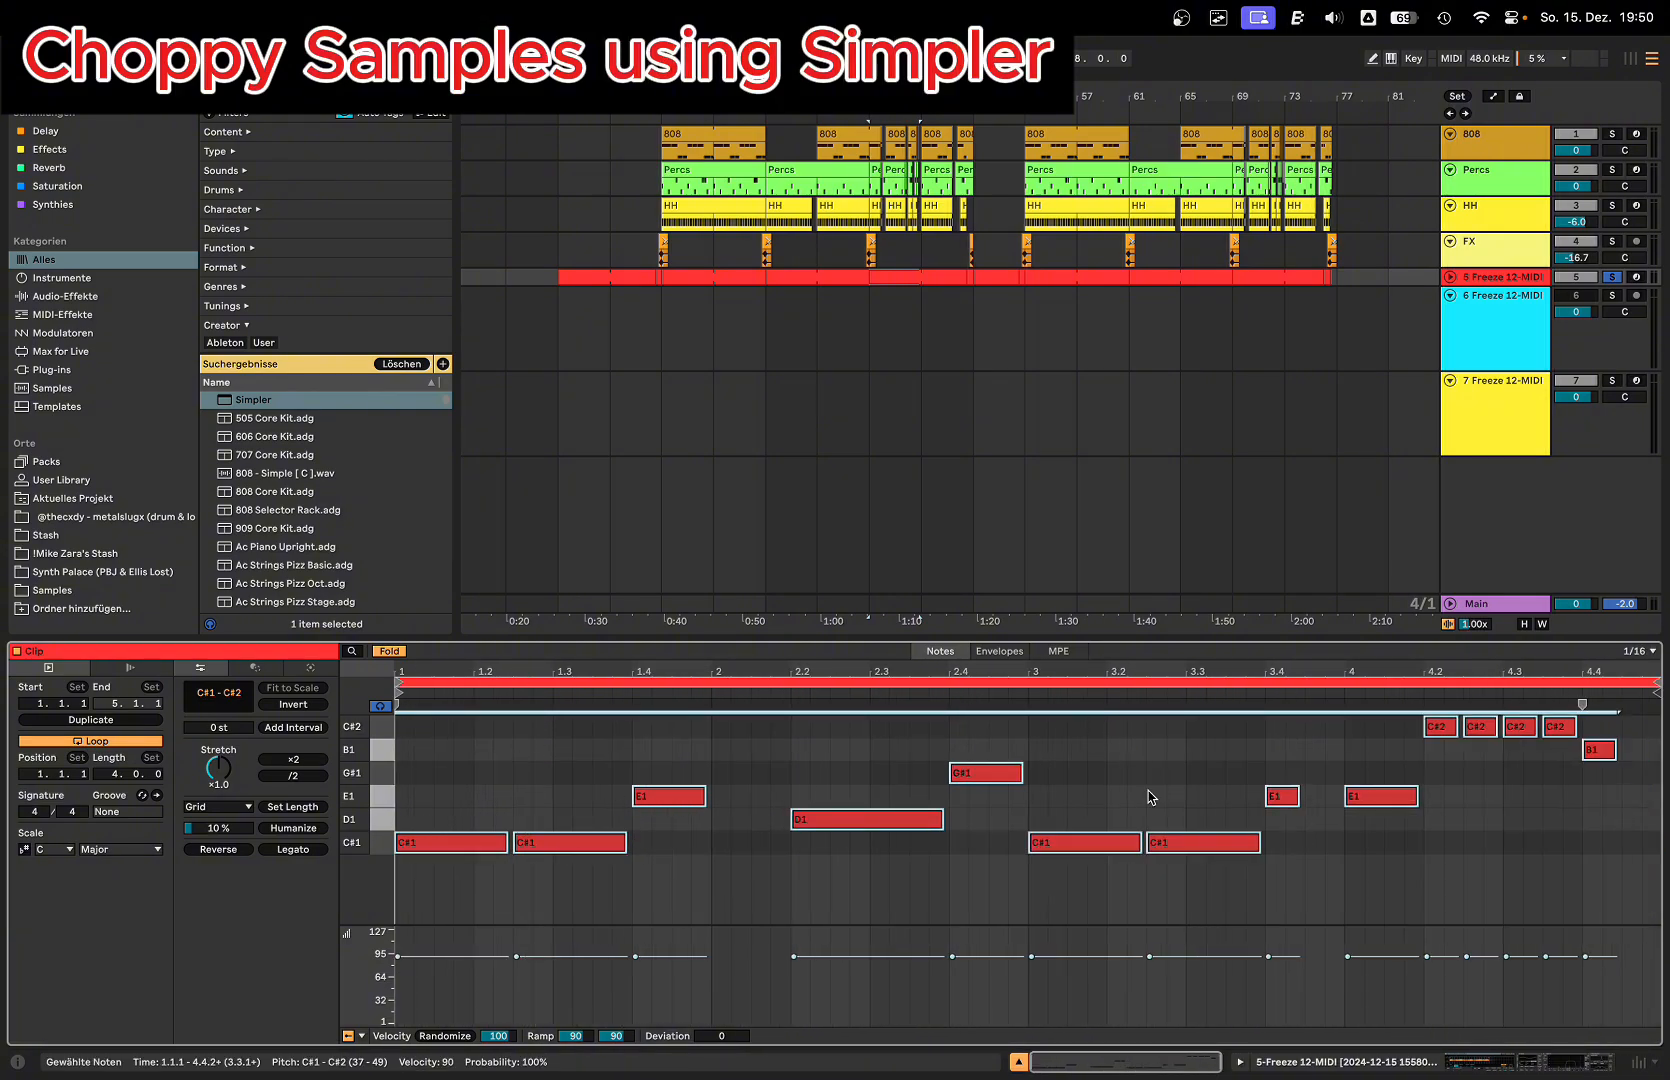
Step: Audition the bar 41 clip of the 5 Freeze 12-MIDI track with the shortened notes
key(space)
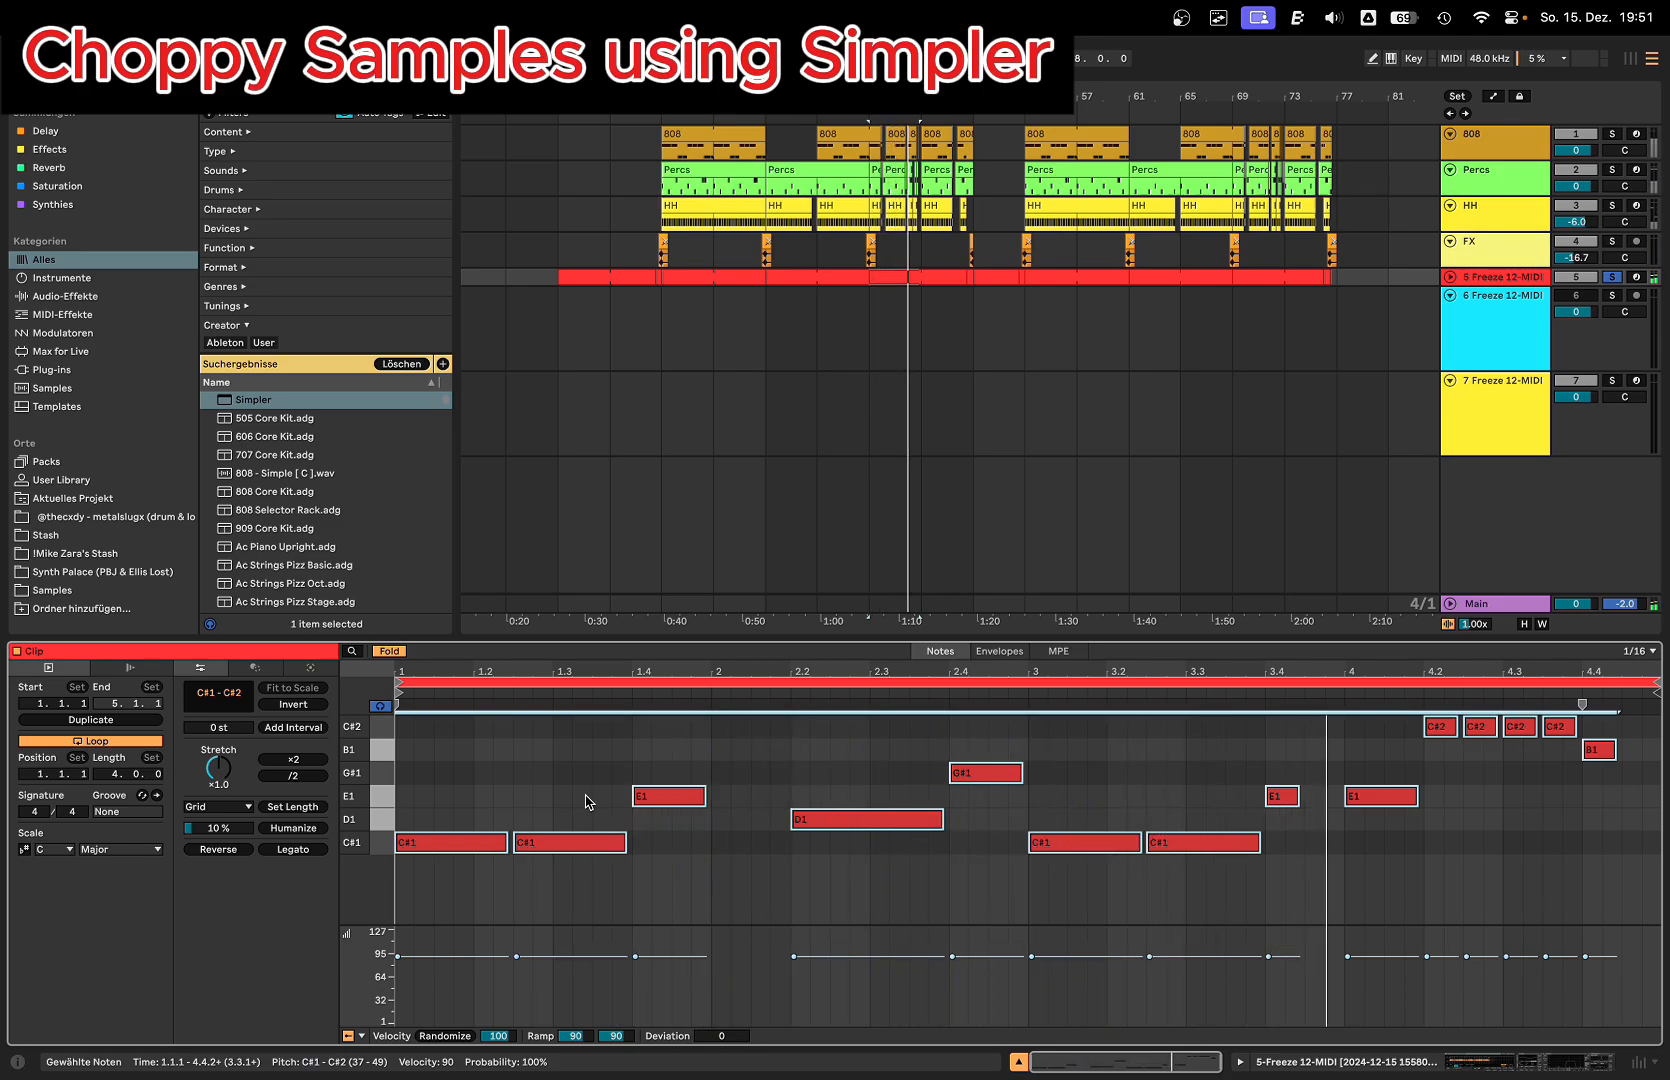
click(889, 275)
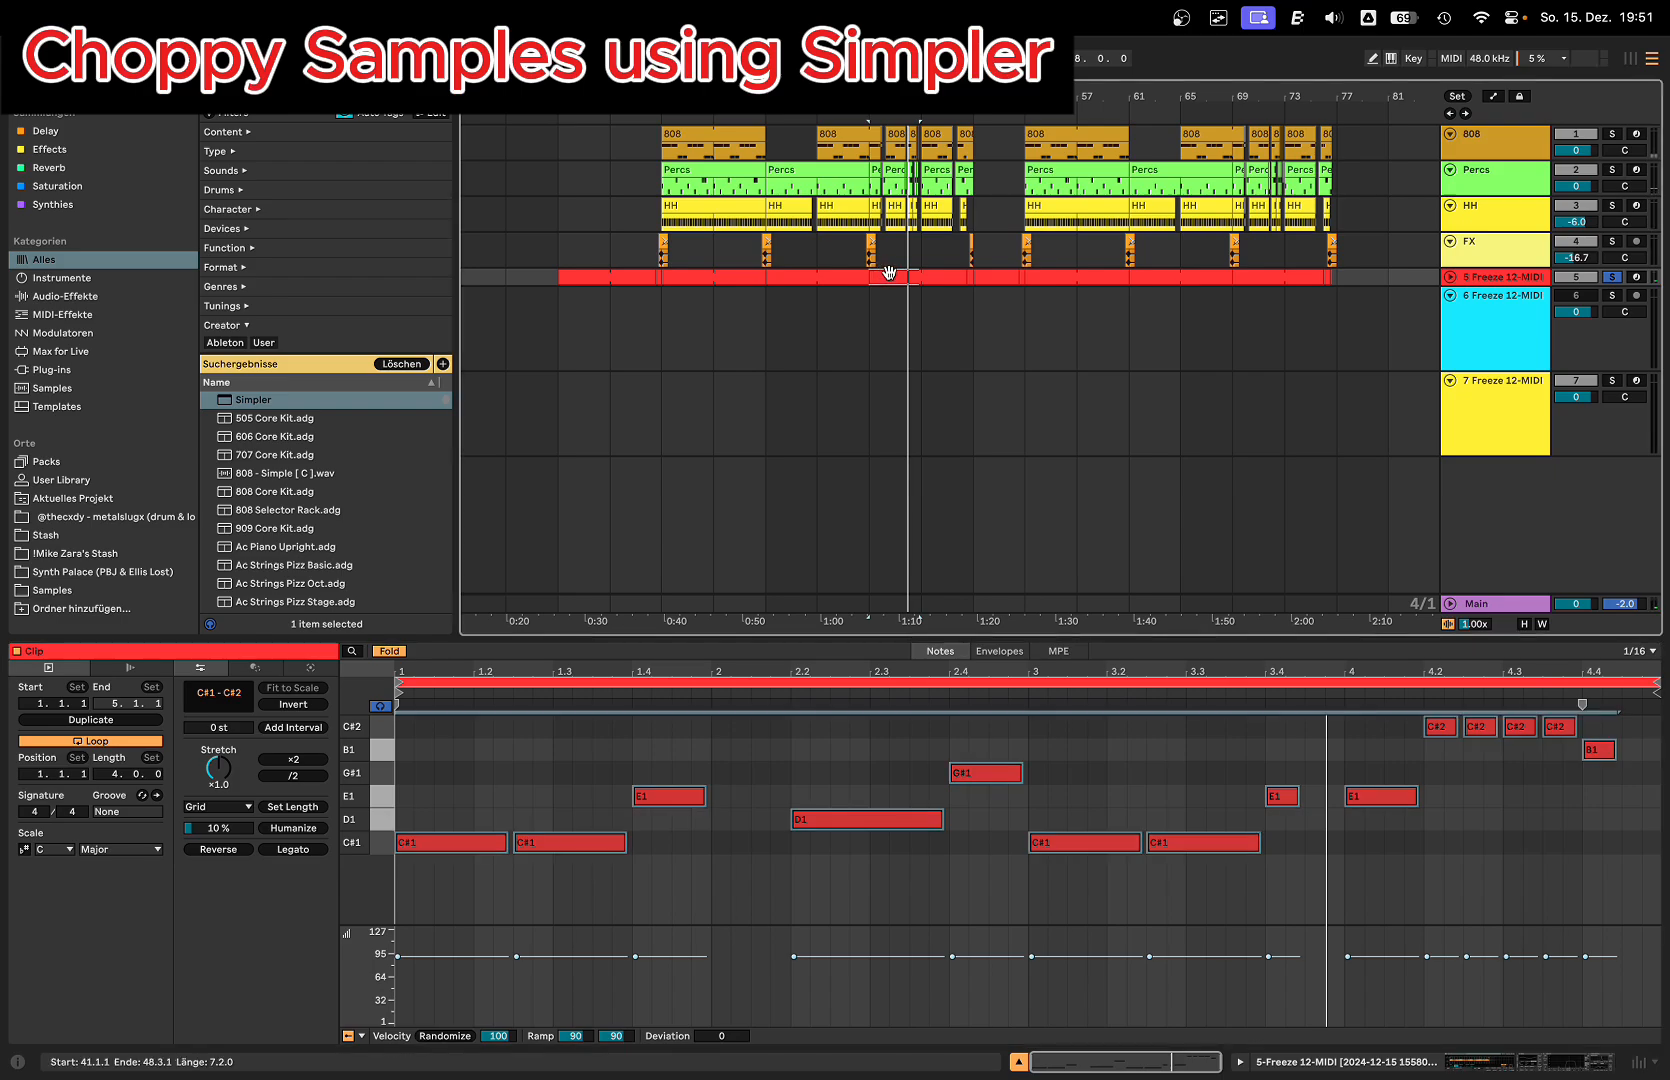
key(space)
Step: Show the device chain of the 5 Freeze 12-MIDI track and examine the Wobble and Vinyl Distortion effects
double_click(1485, 277)
click(785, 366)
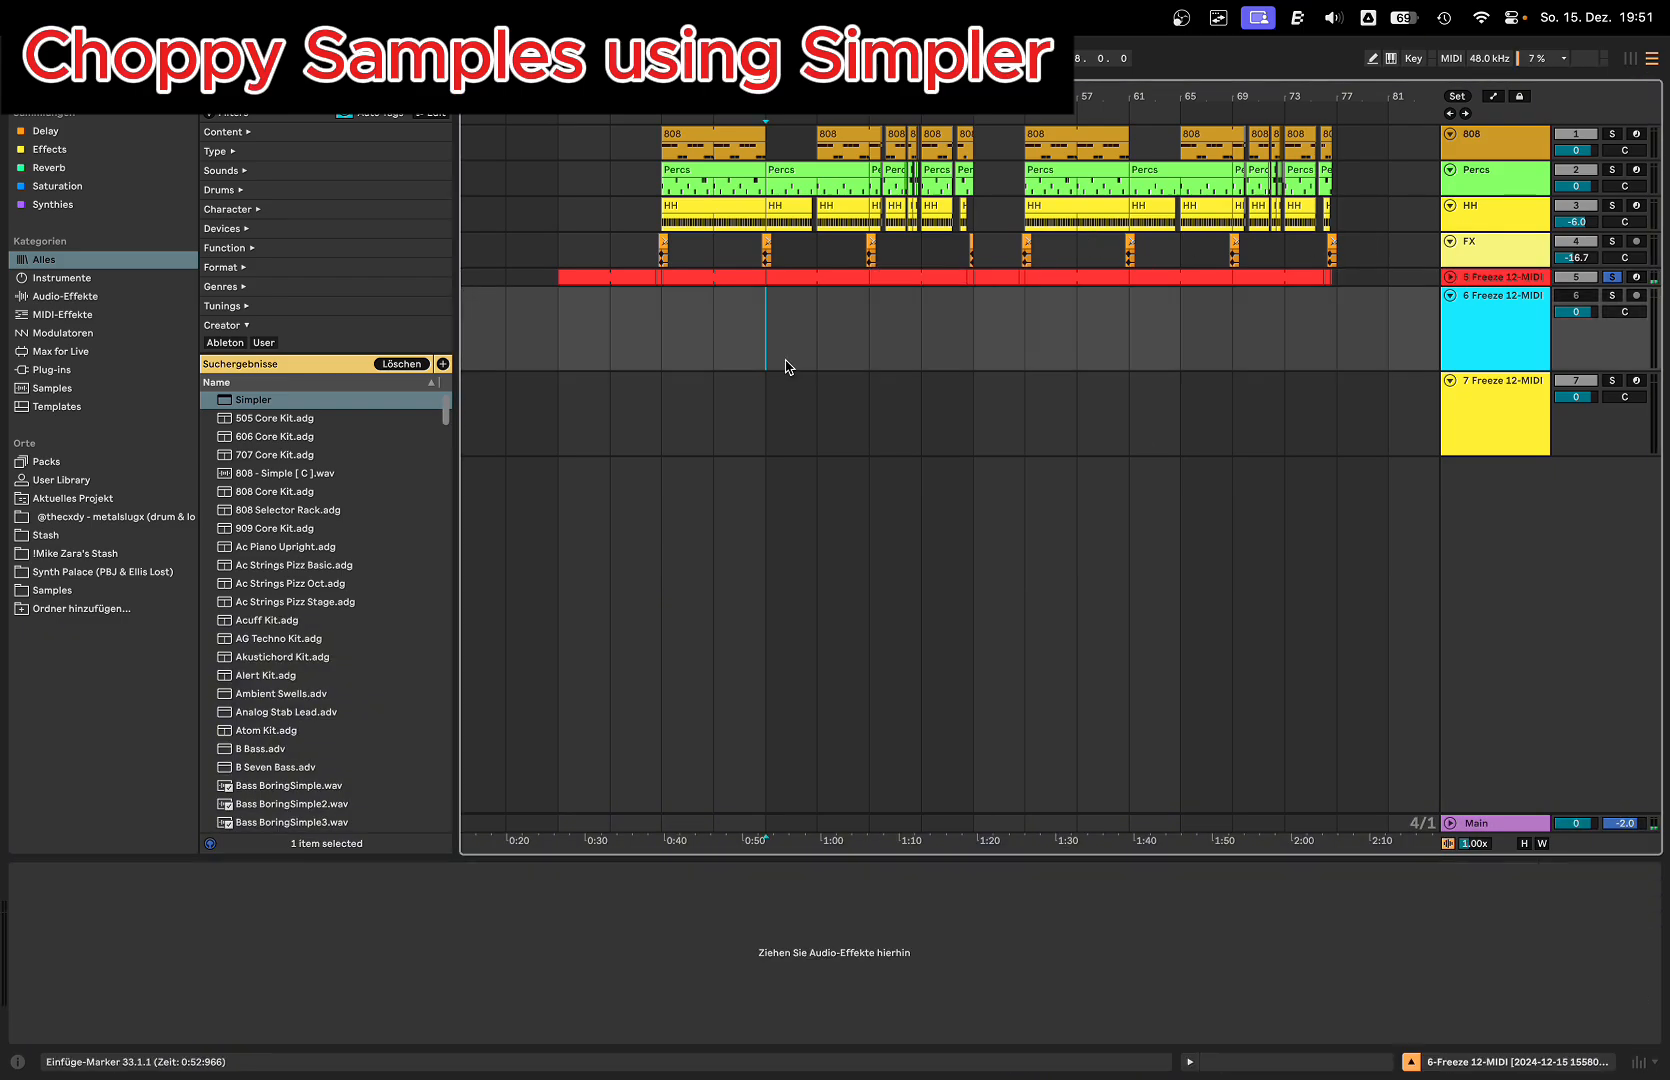
click(1505, 277)
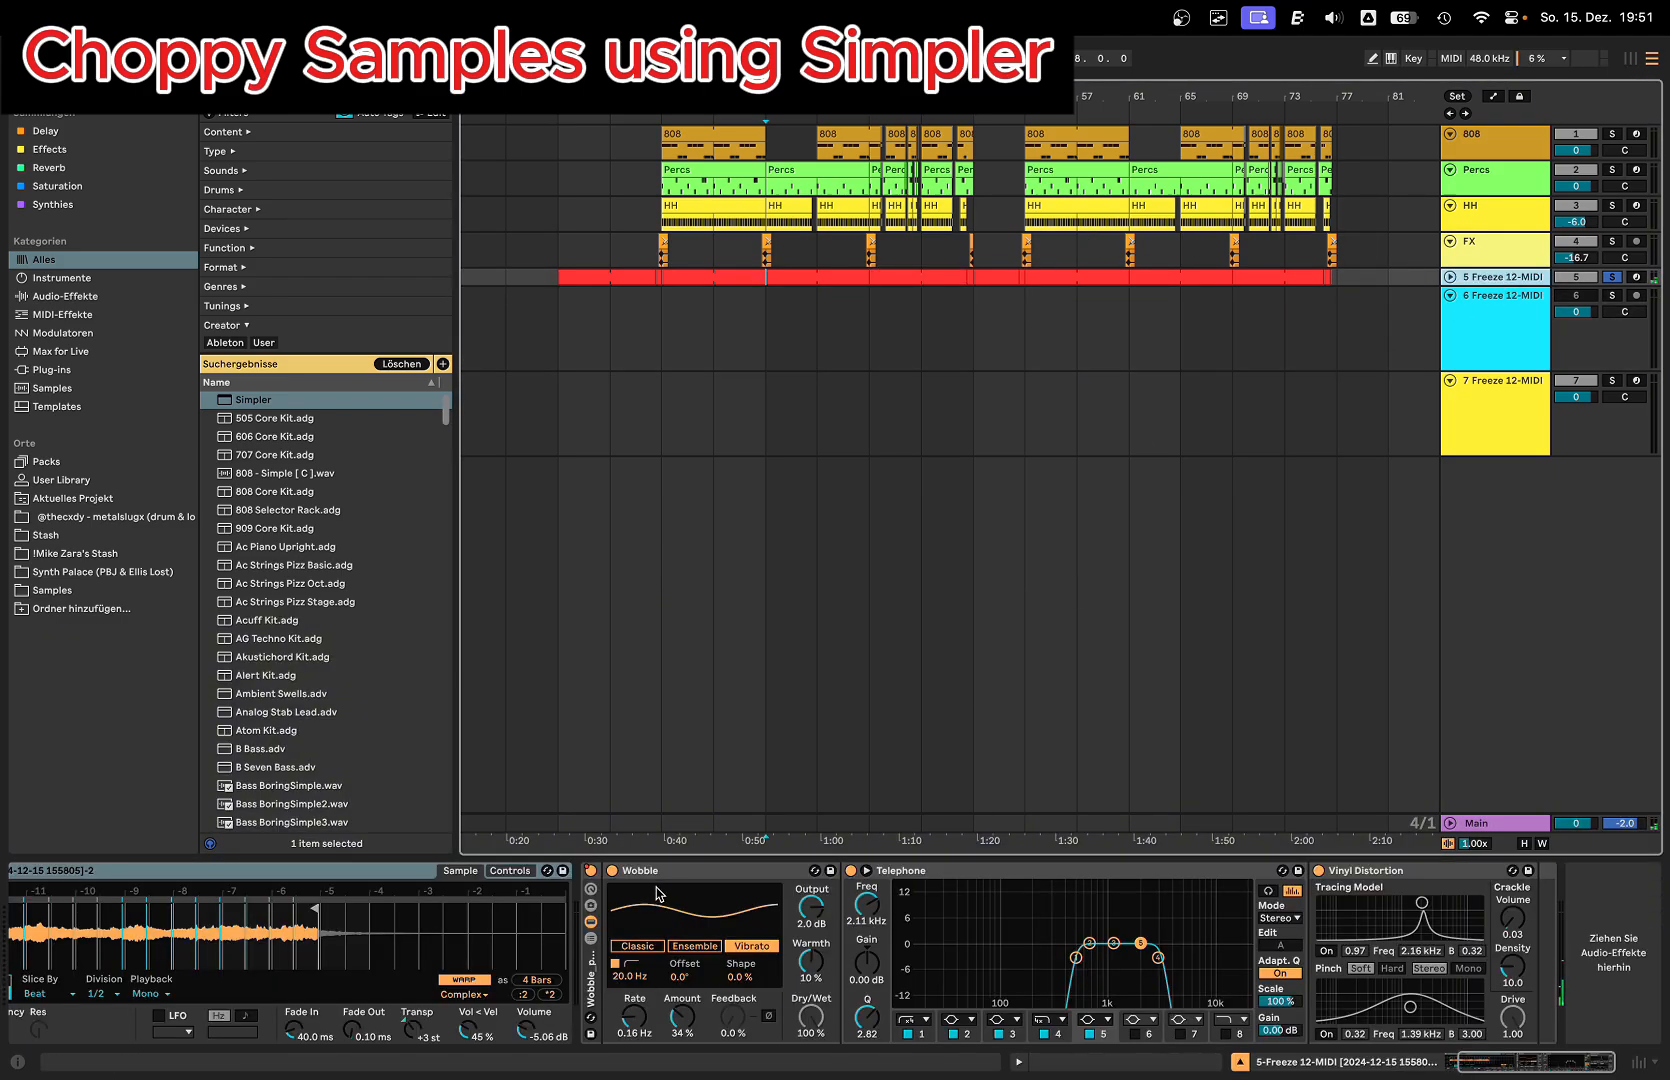
click(712, 871)
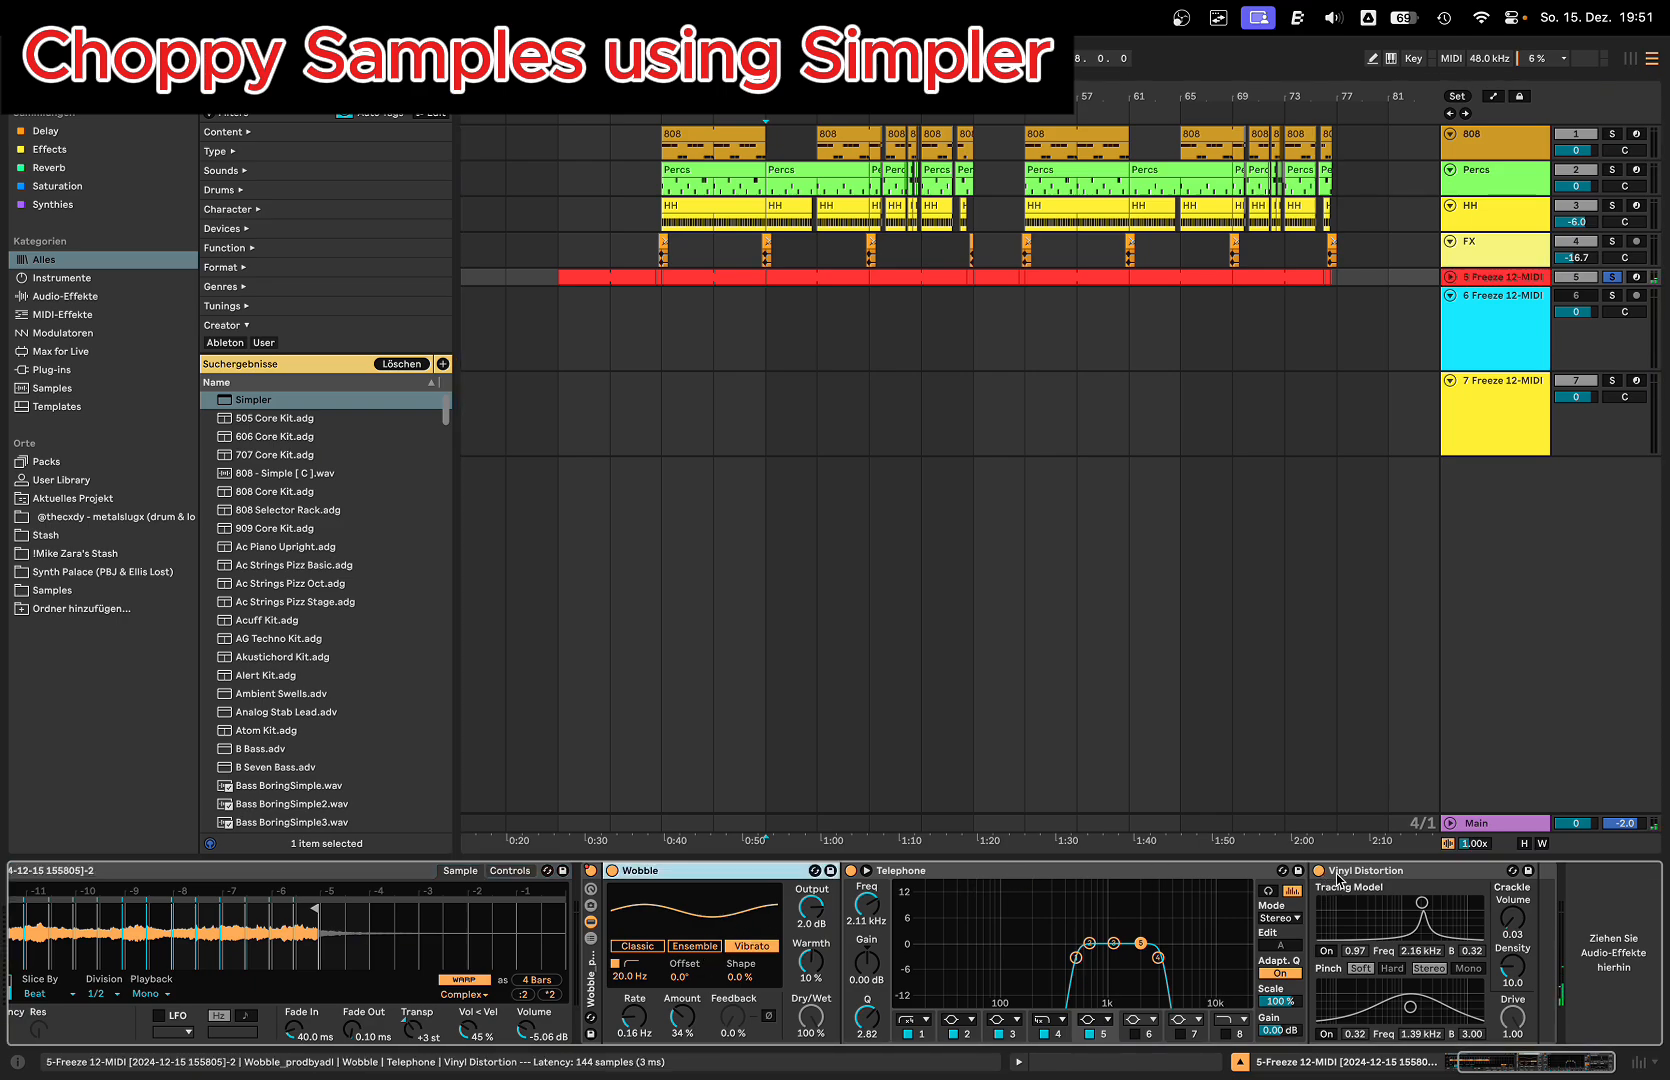
drag(1512, 917, 1512, 905)
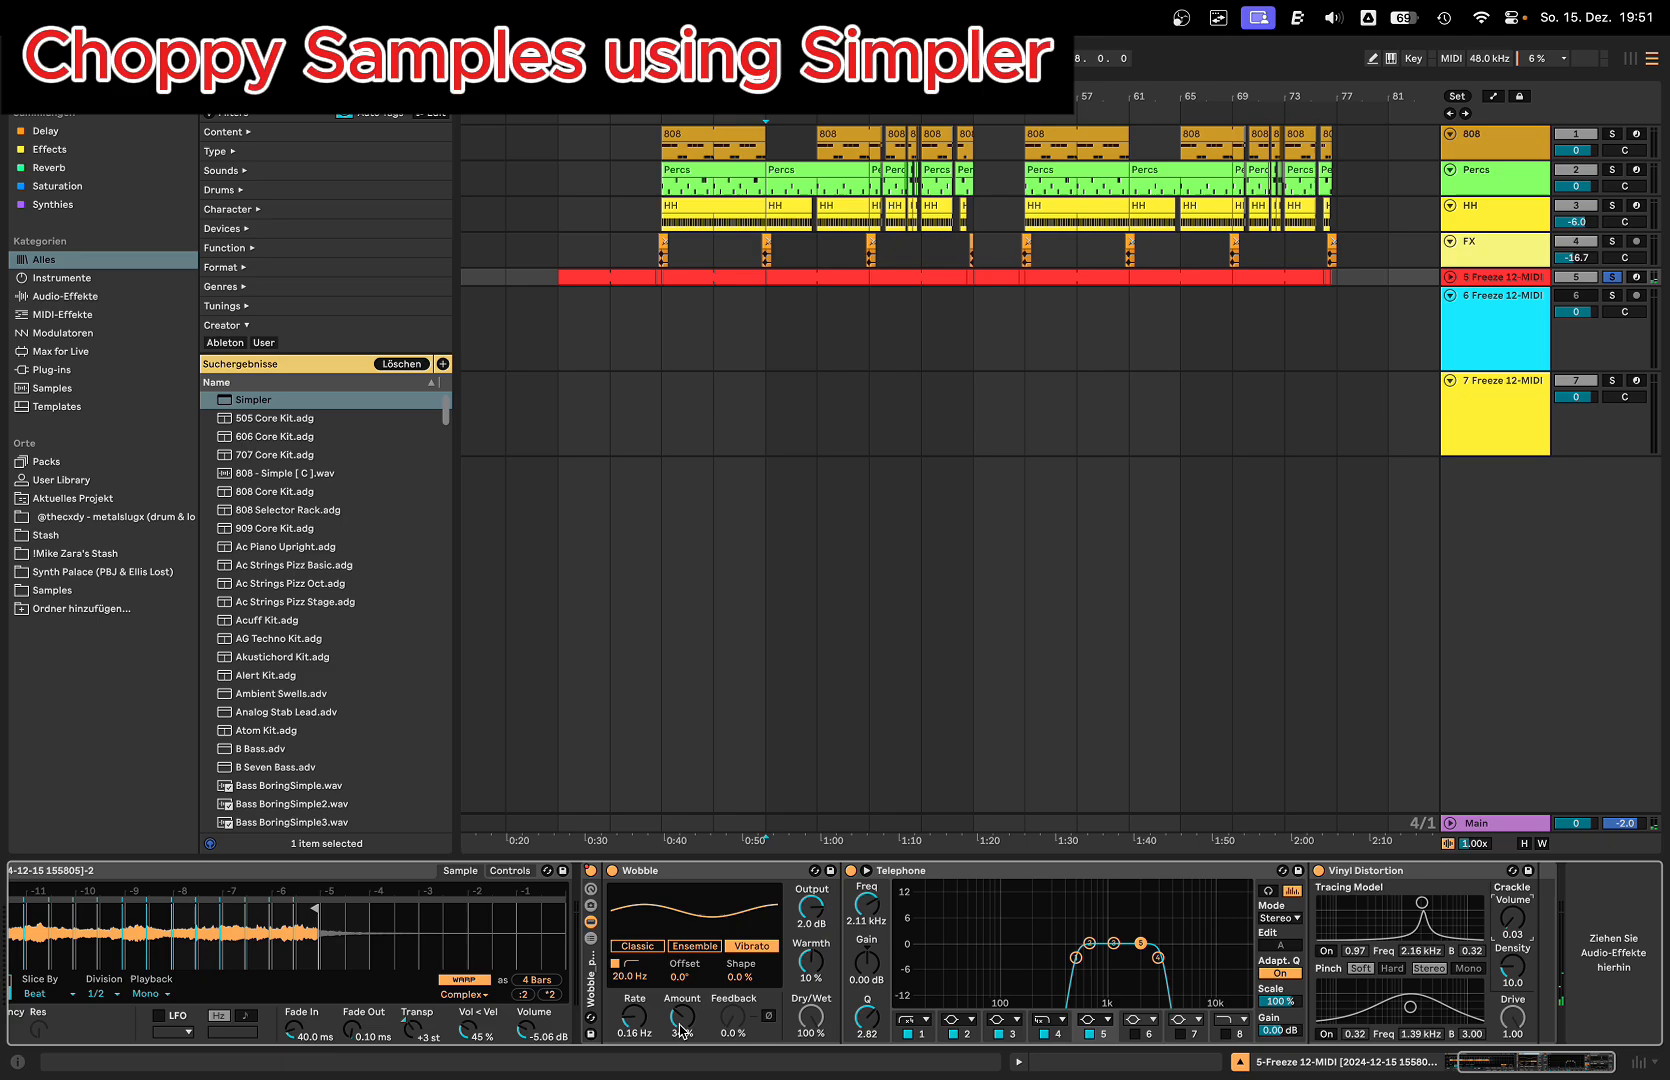
Step: Adjust the Wobble effect to a Rate of about 0.33 Hz and an Amount of about 31 % while auditioning from bar 33
key(space)
mouse_move(680, 1026)
mouse_down()
mouse_move(680, 968)
mouse_move(680, 1036)
mouse_up()
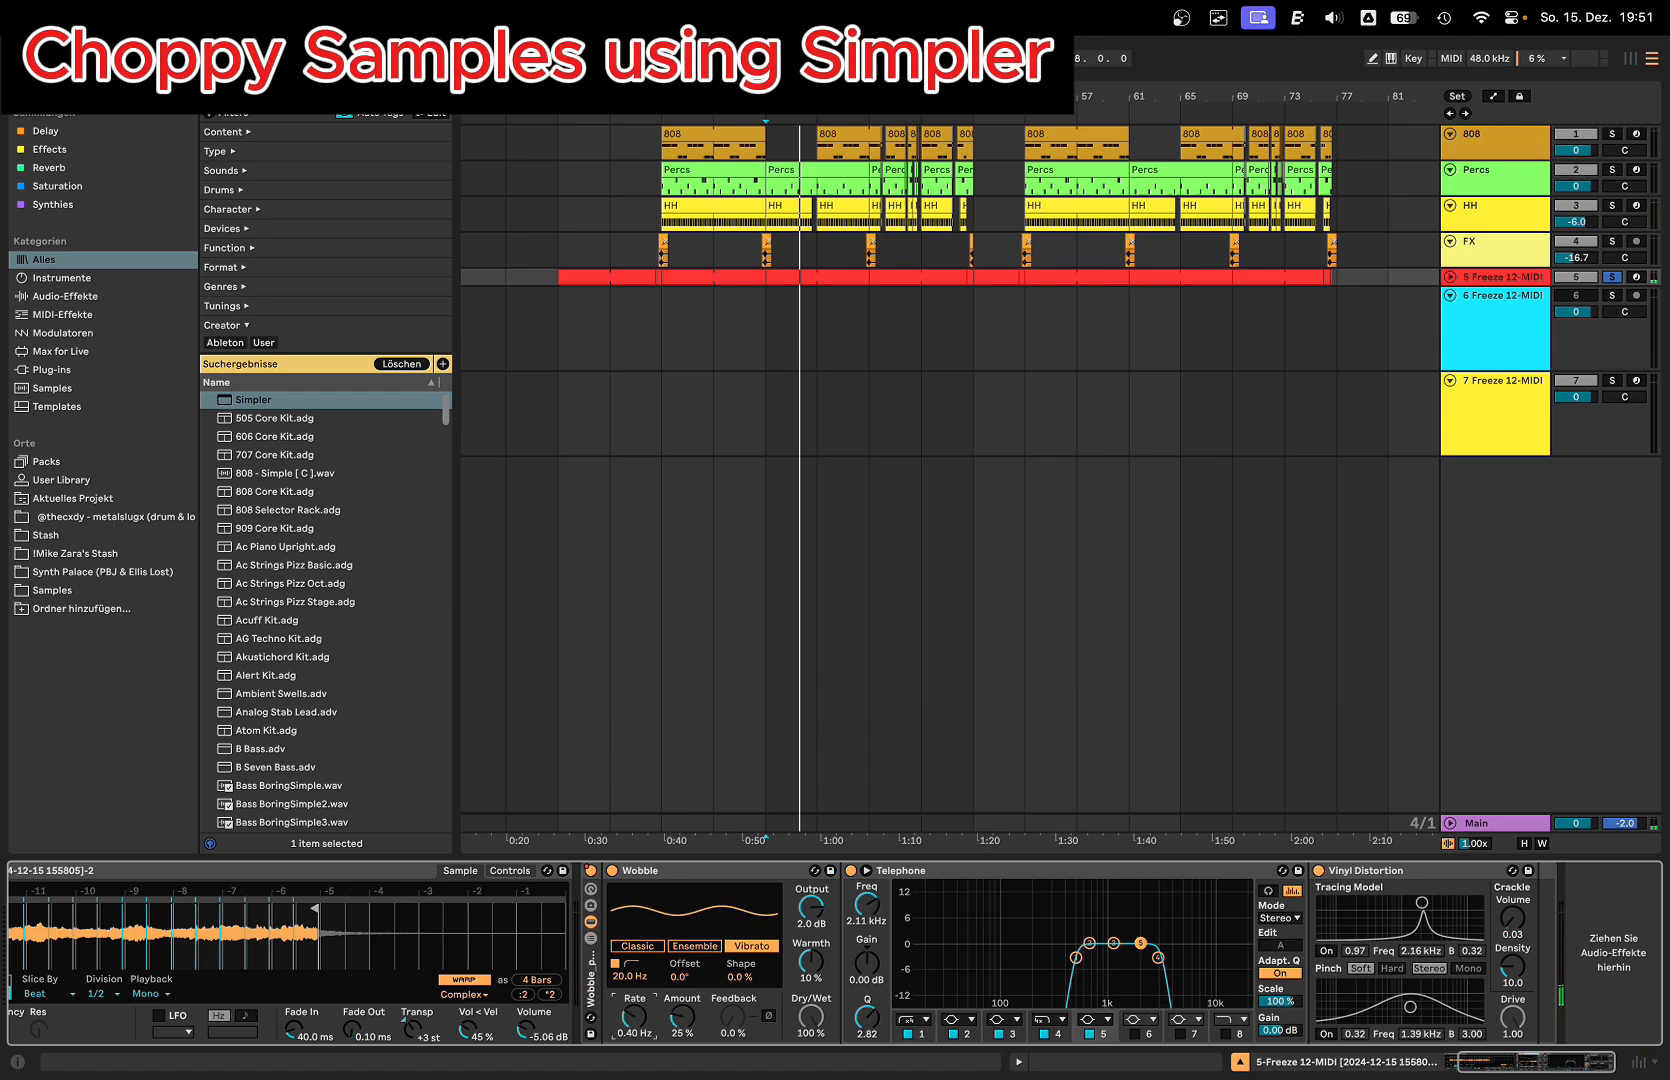
key(space)
mouse_move(634, 1017)
mouse_down()
mouse_move(634, 991)
mouse_move(682, 999)
mouse_move(634, 1062)
mouse_up()
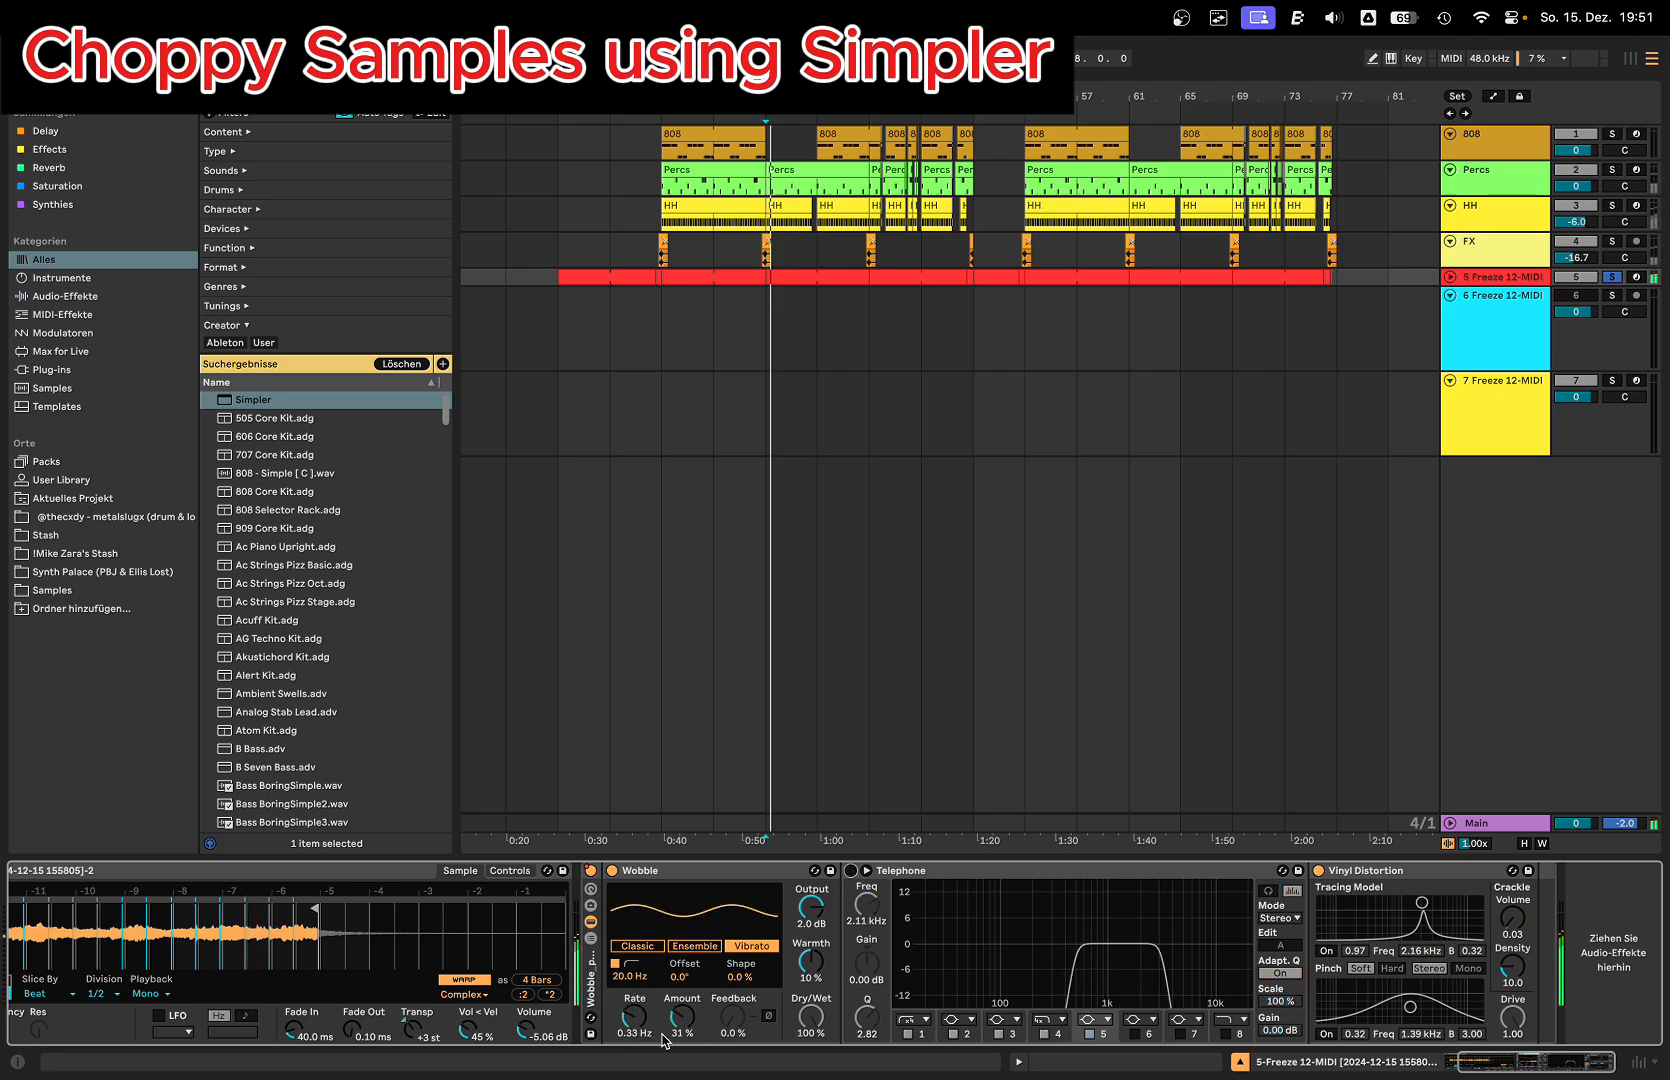
Step: Raise the Wobble effect's Amount to 40 % and turn on the Telephone EQ
drag(692, 1017, 692, 1013)
click(851, 870)
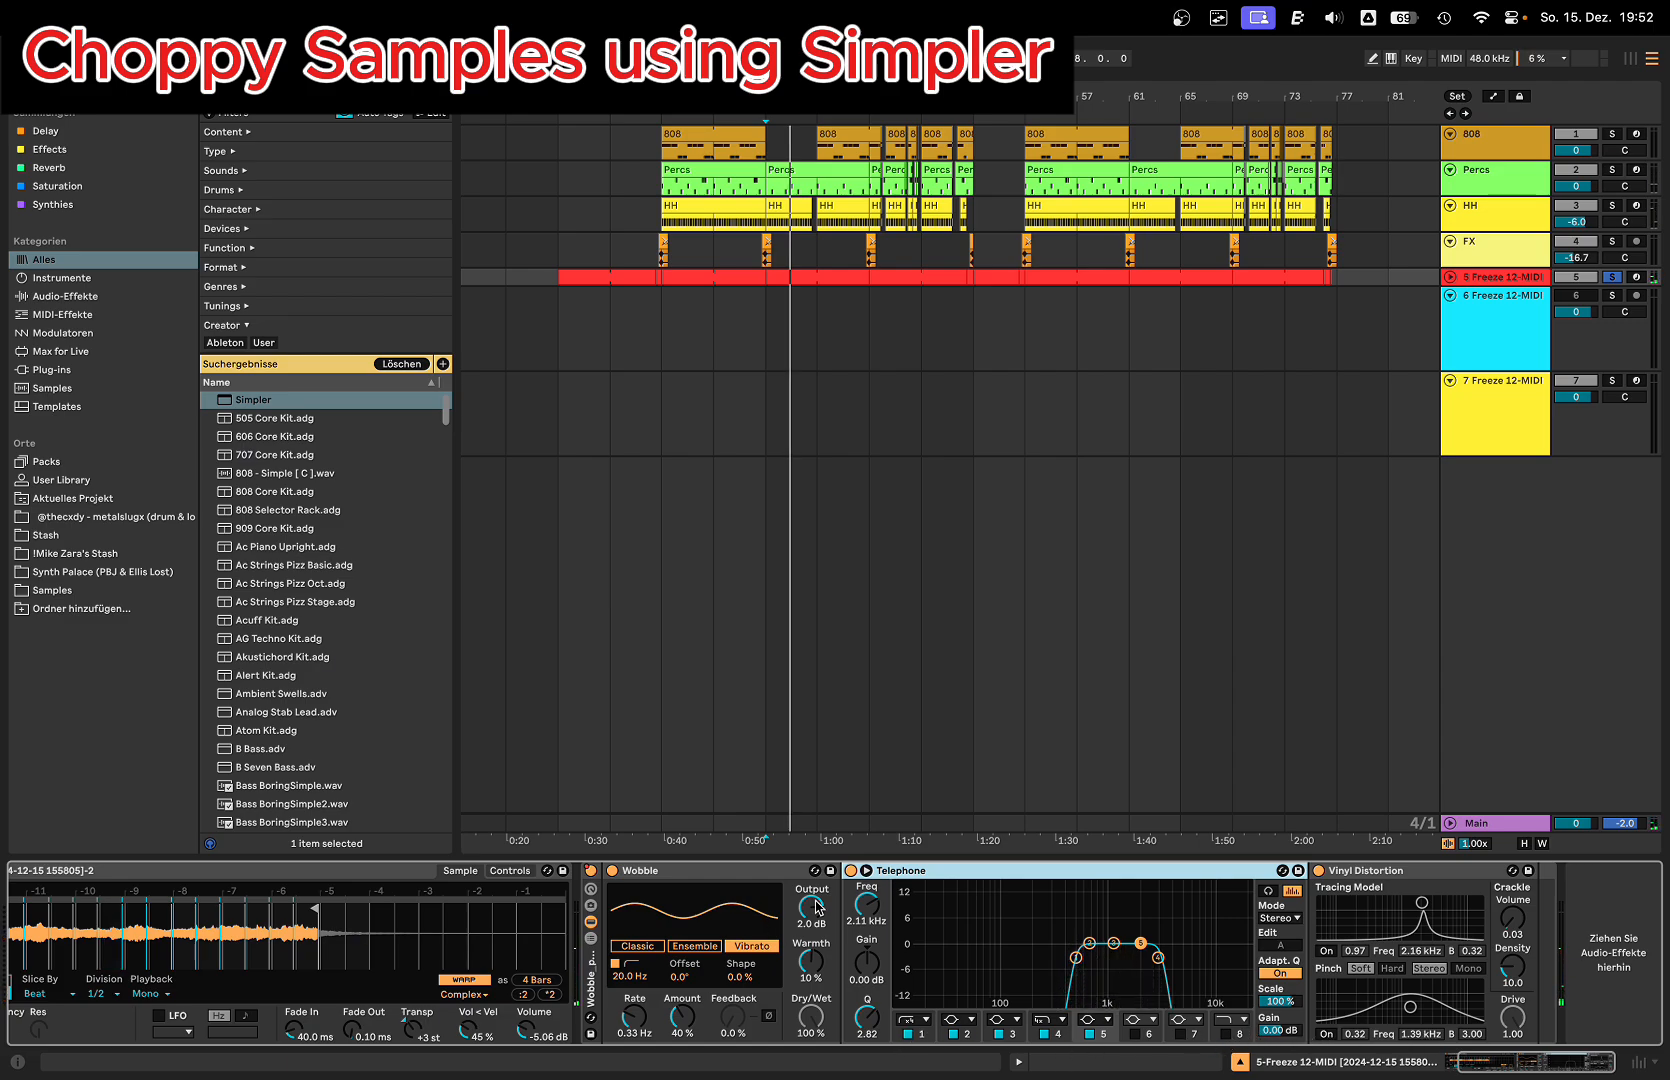
Step: Raise the Crackle Volume of the Vinyl Distortion effect slightly, to about 0.04
click(1353, 870)
drag(1519, 927, 1519, 922)
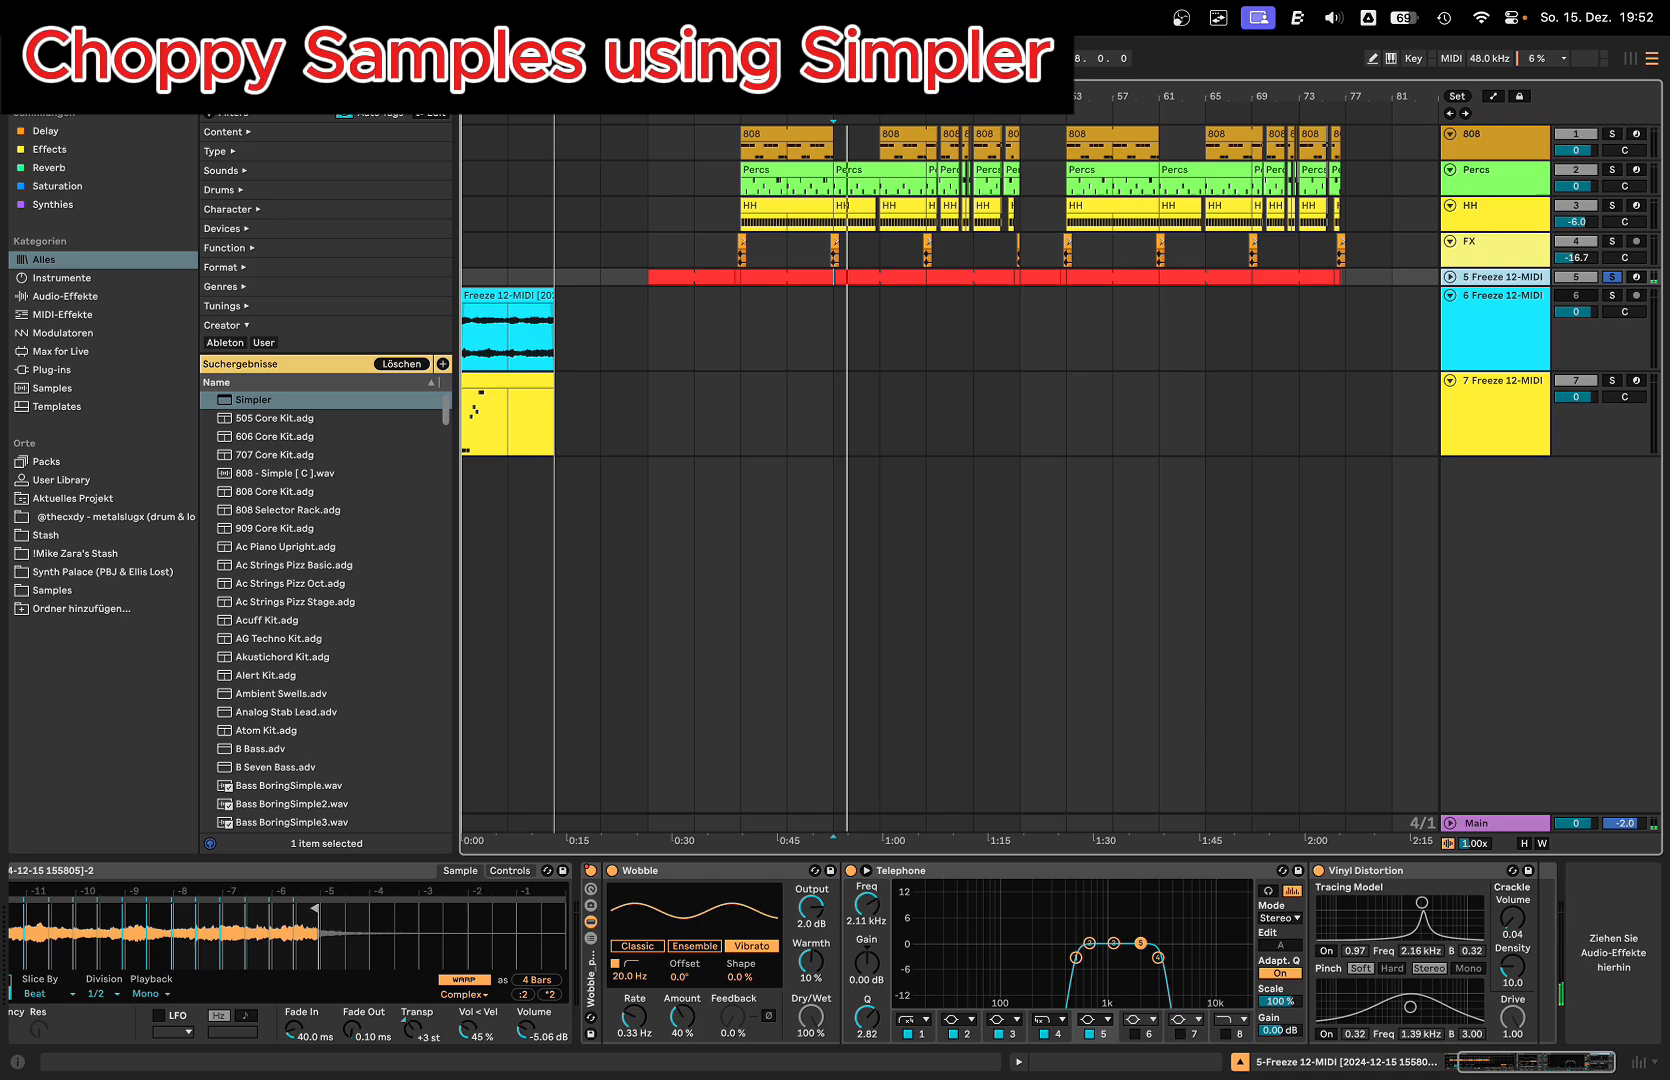
Step: Open the audio clip at the start of the 6 Freeze 12-MIDI track and view its waveform
scroll(480, 370, up, 5)
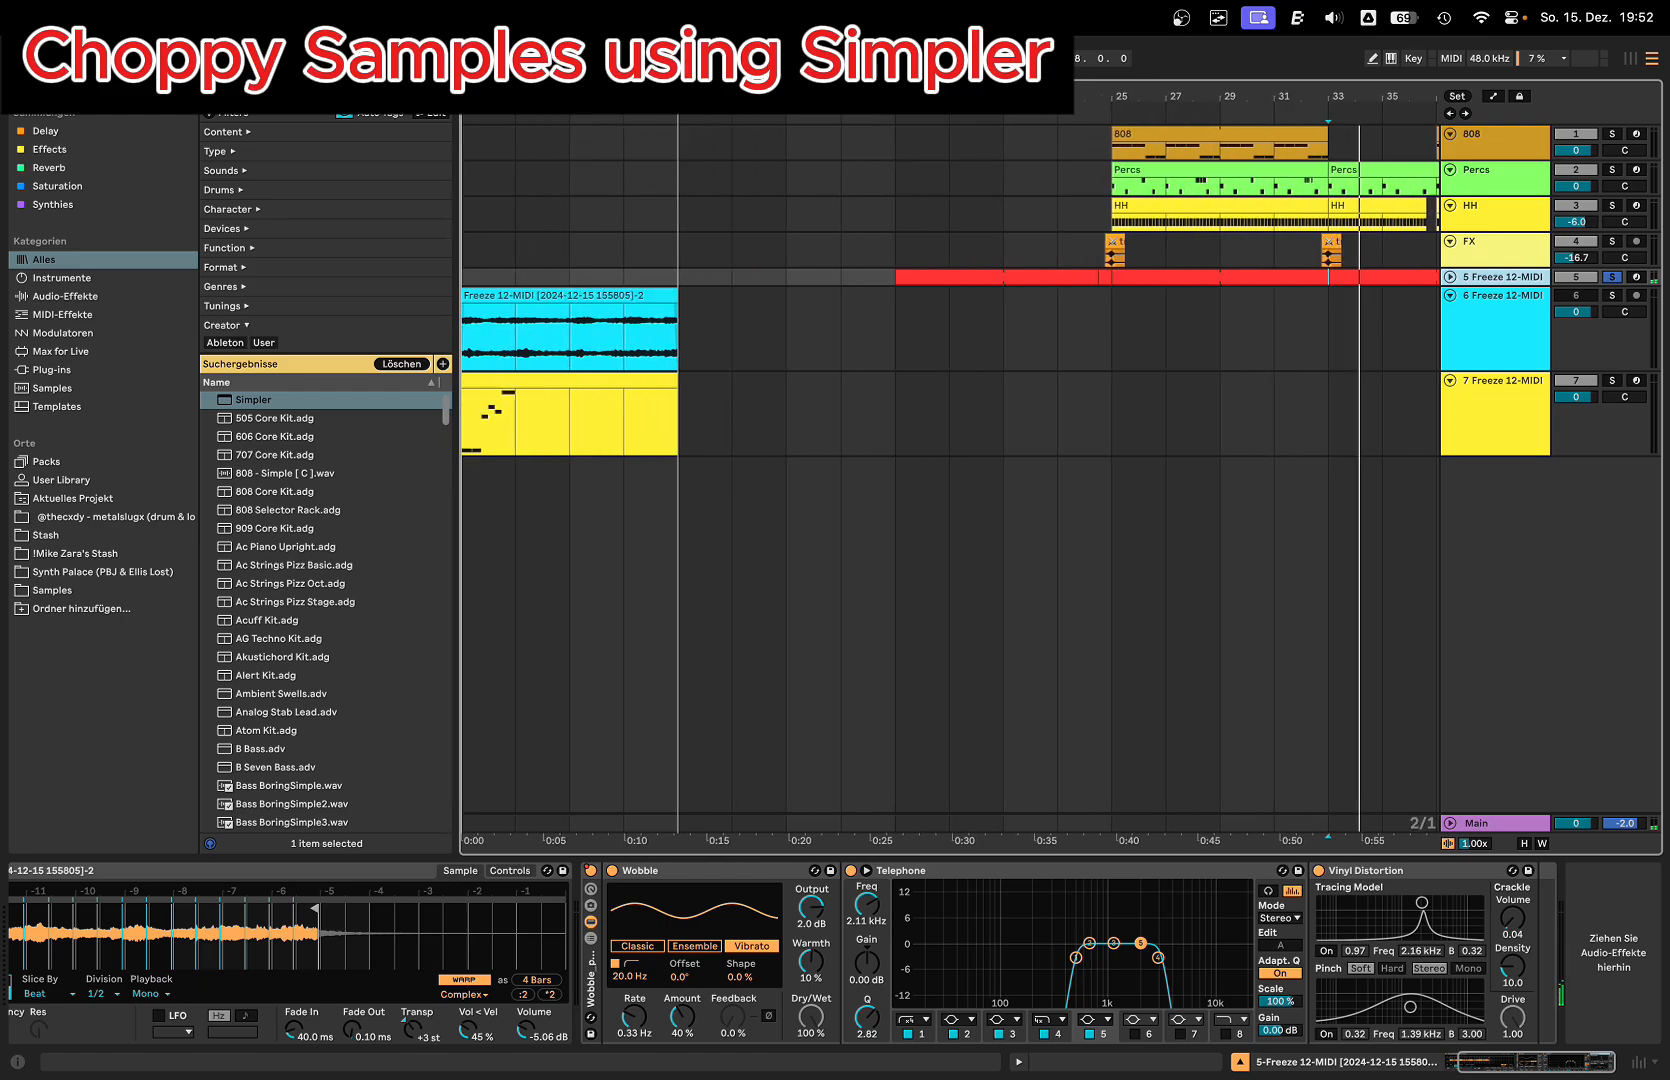
double_click(499, 293)
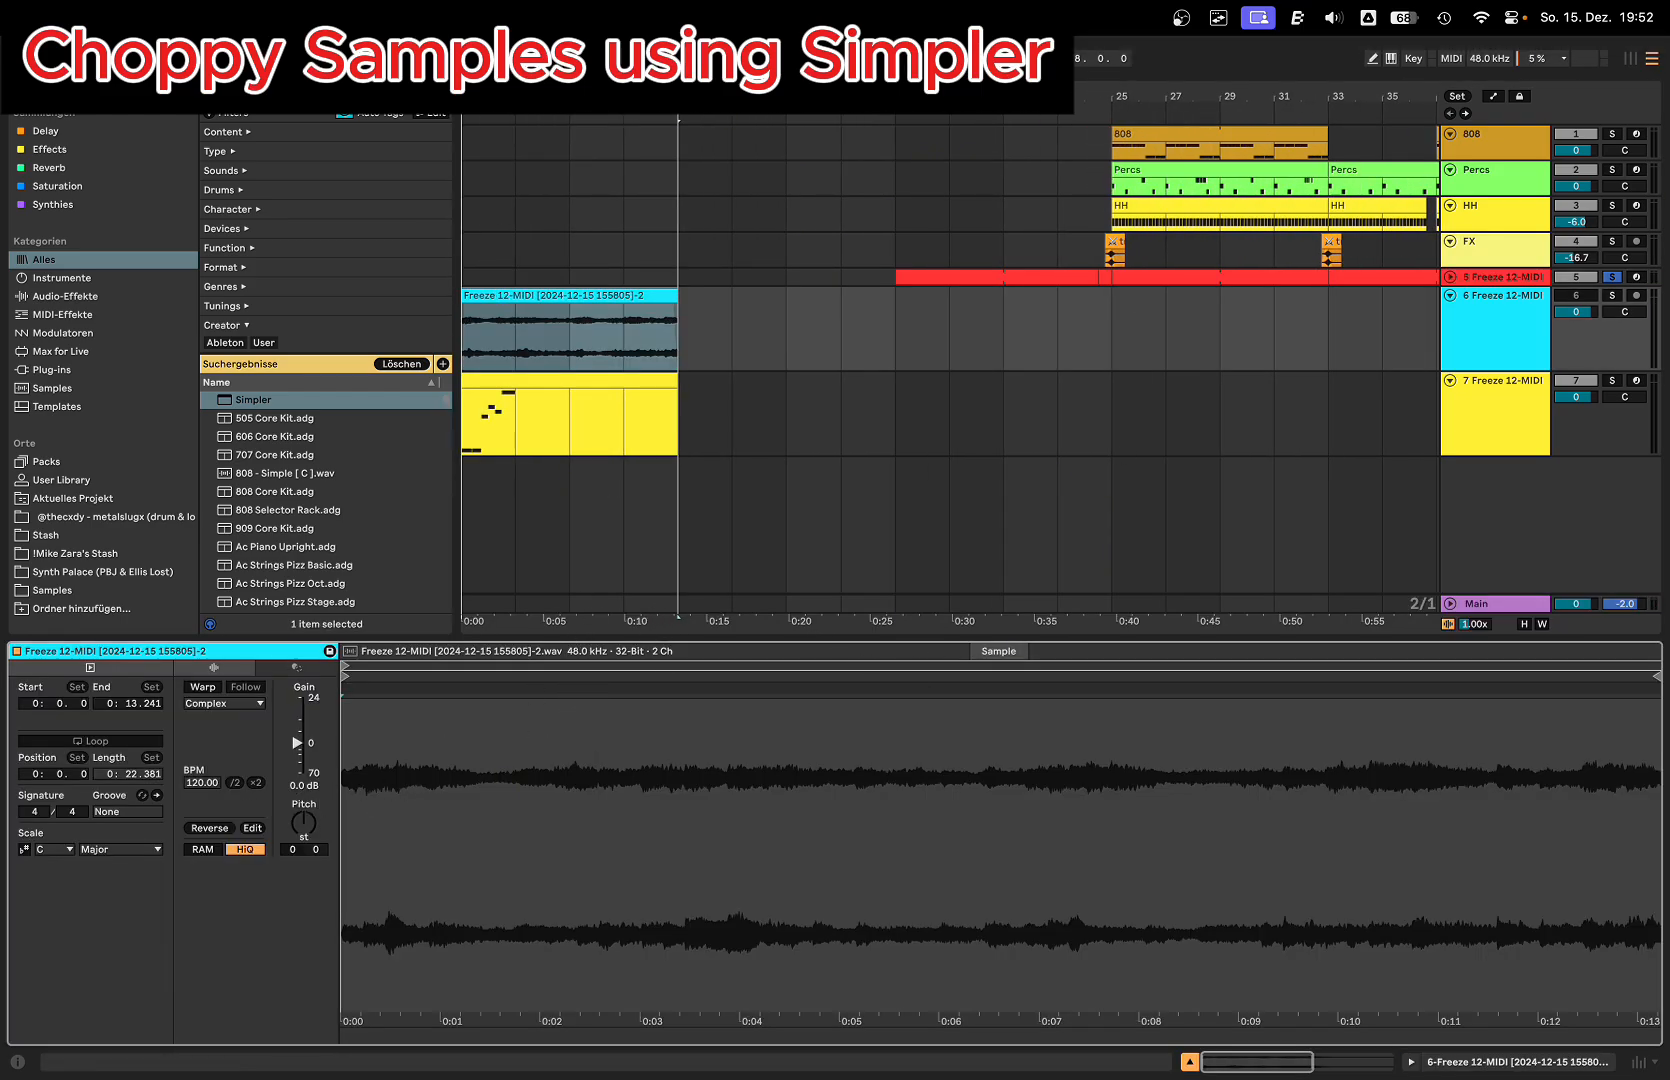
drag(785, 97, 785, 60)
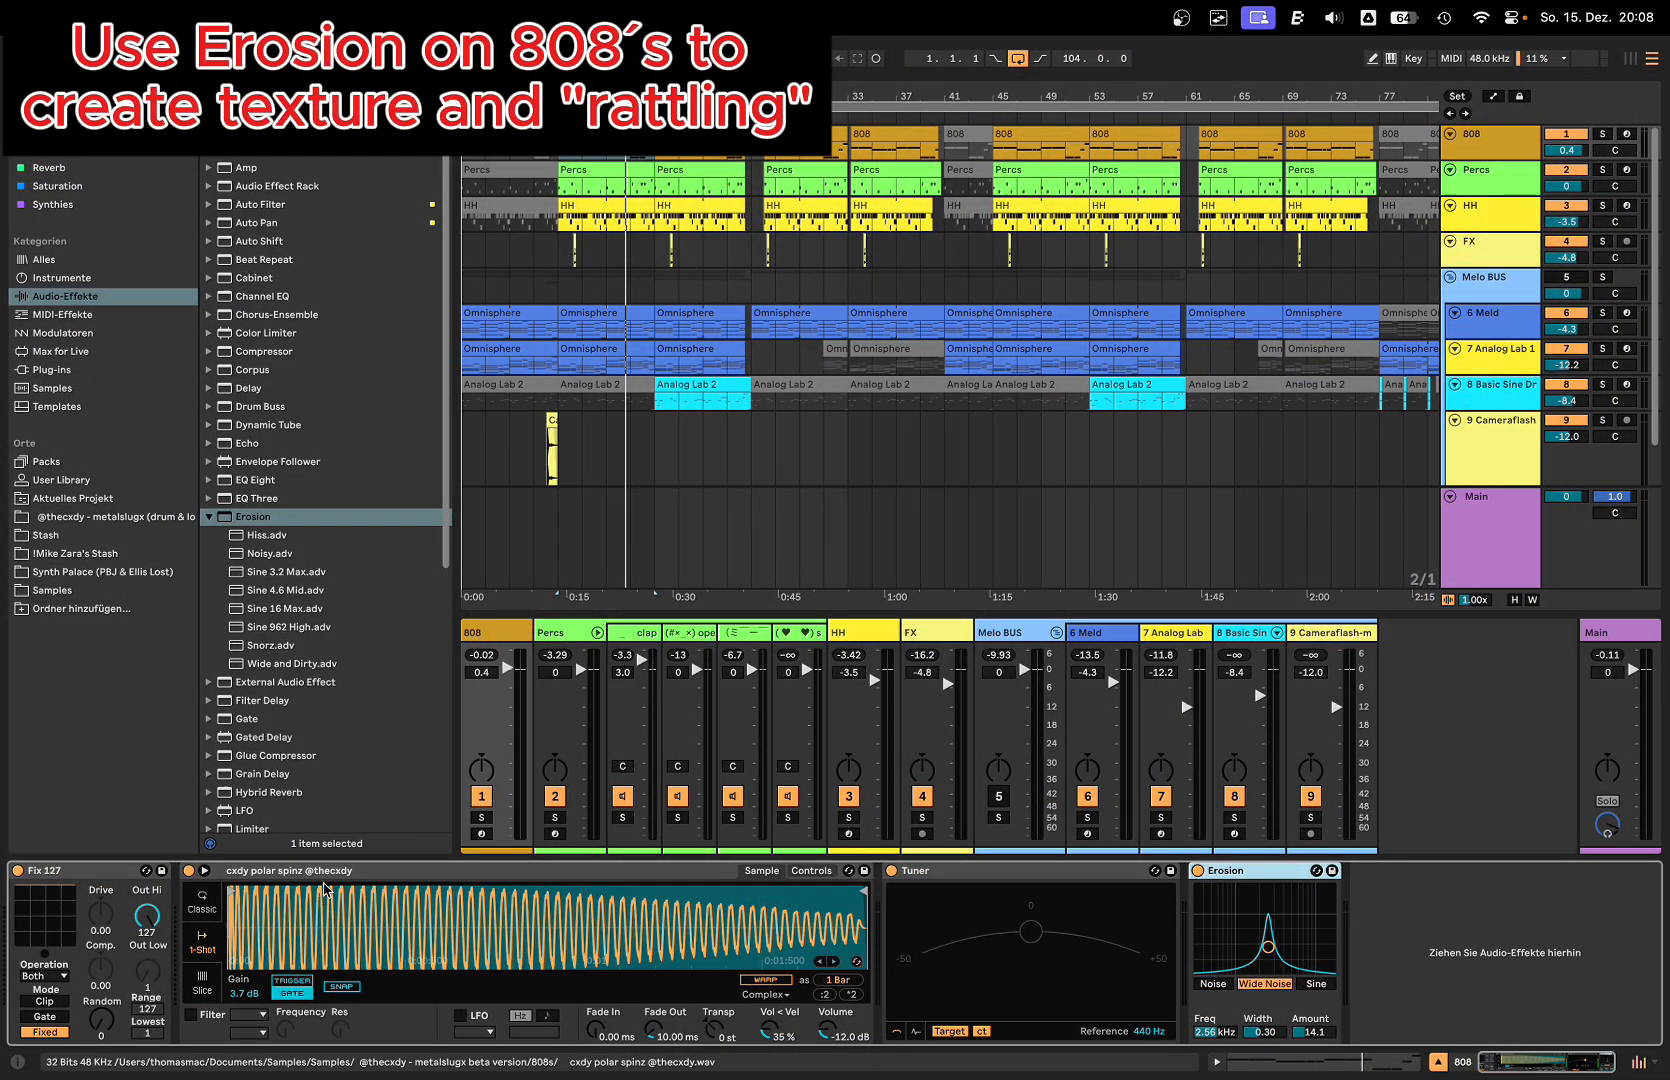
Step: Try the Noise and Sine modes of the 808 track's Erosion effect and return it to Wide Noise
click(375, 871)
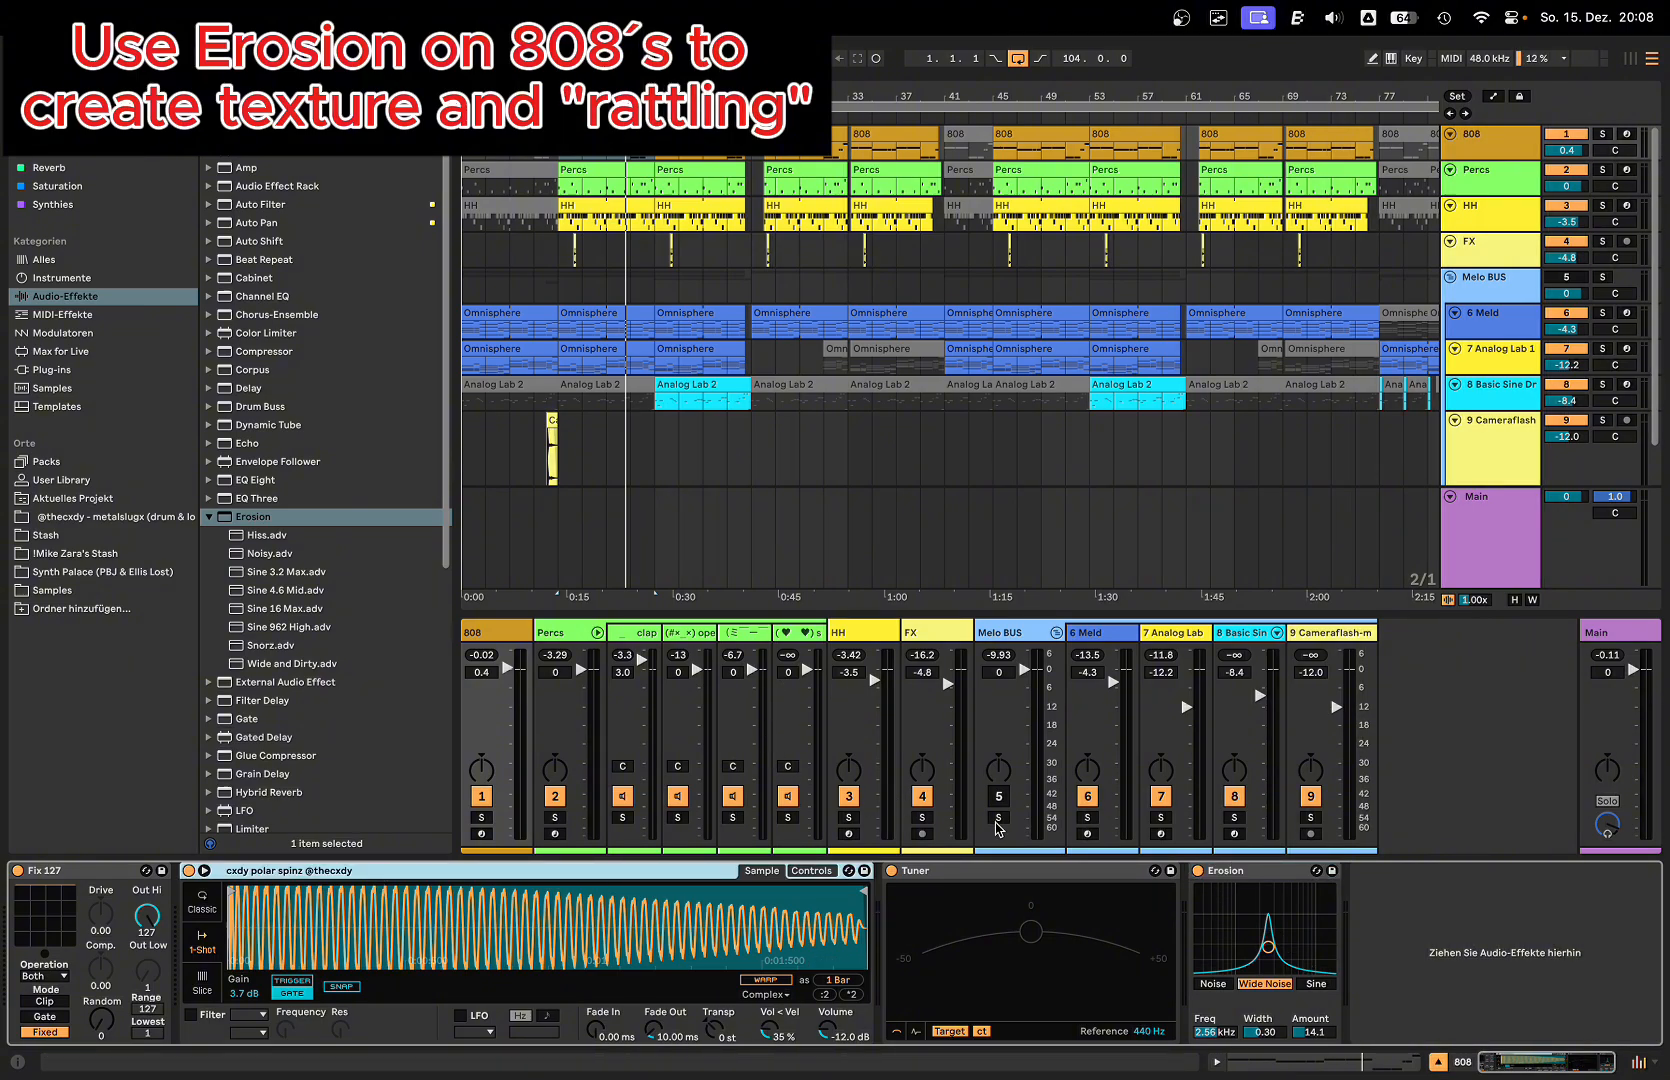
click(1250, 878)
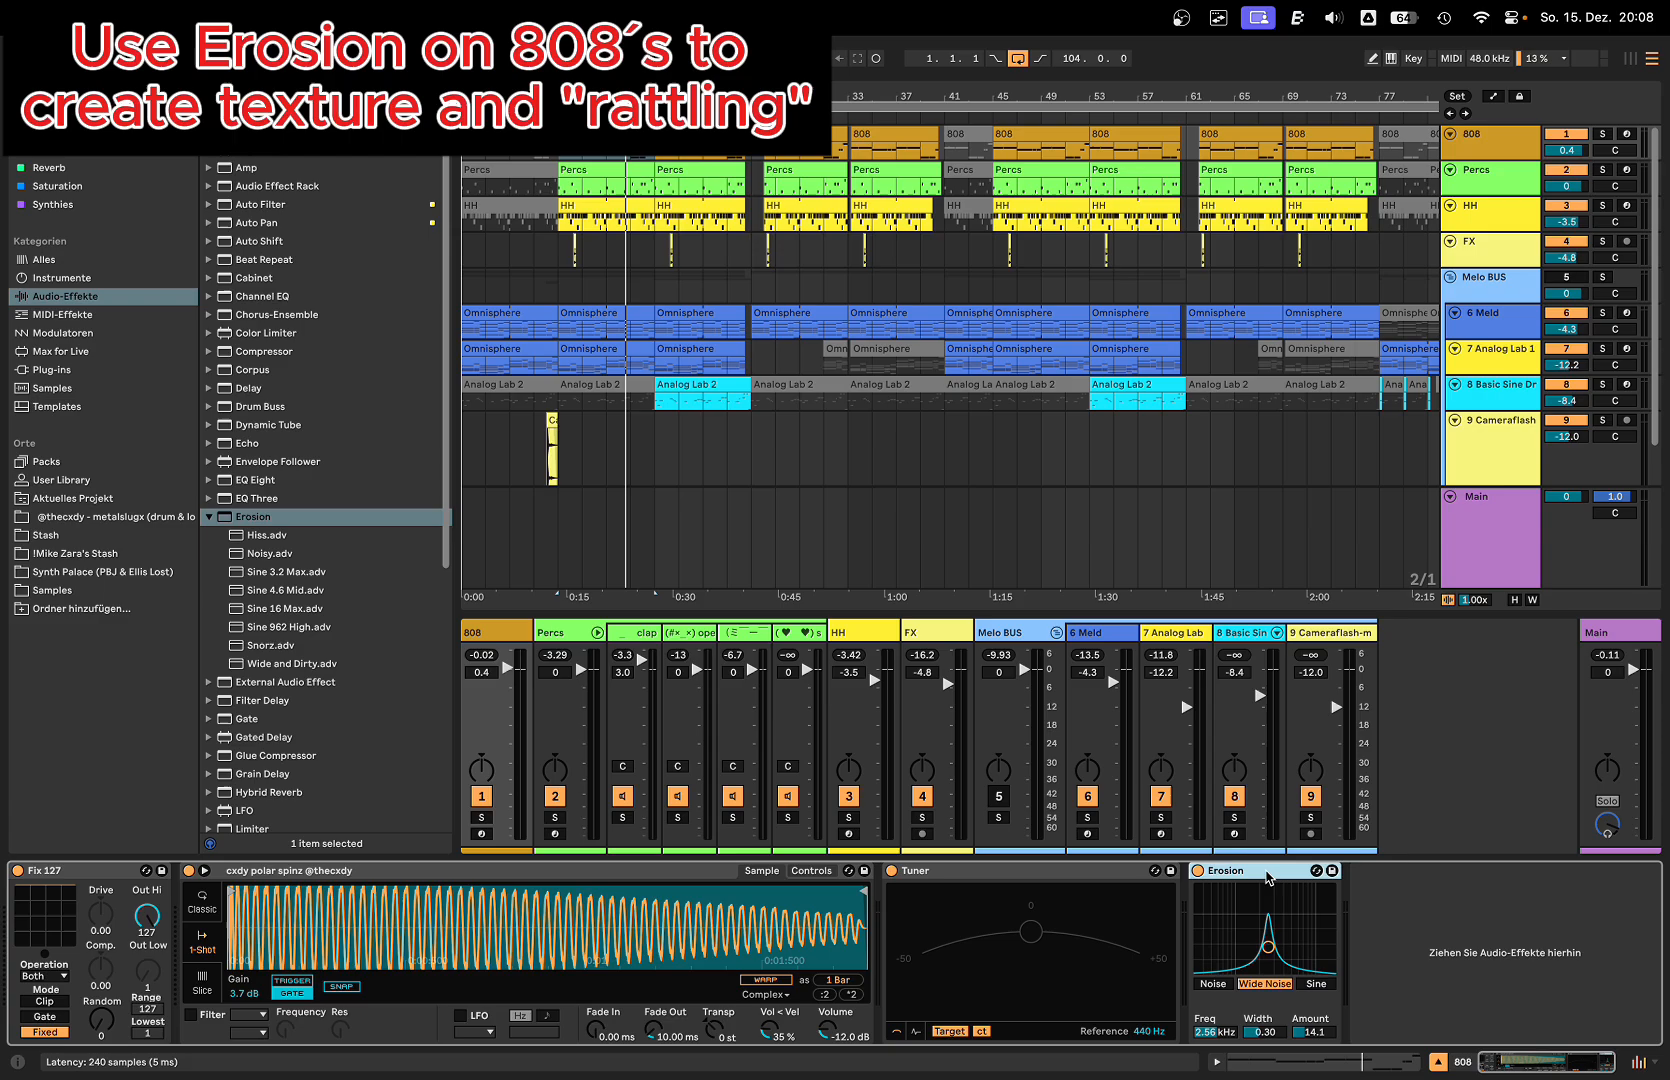
click(1229, 988)
click(1318, 985)
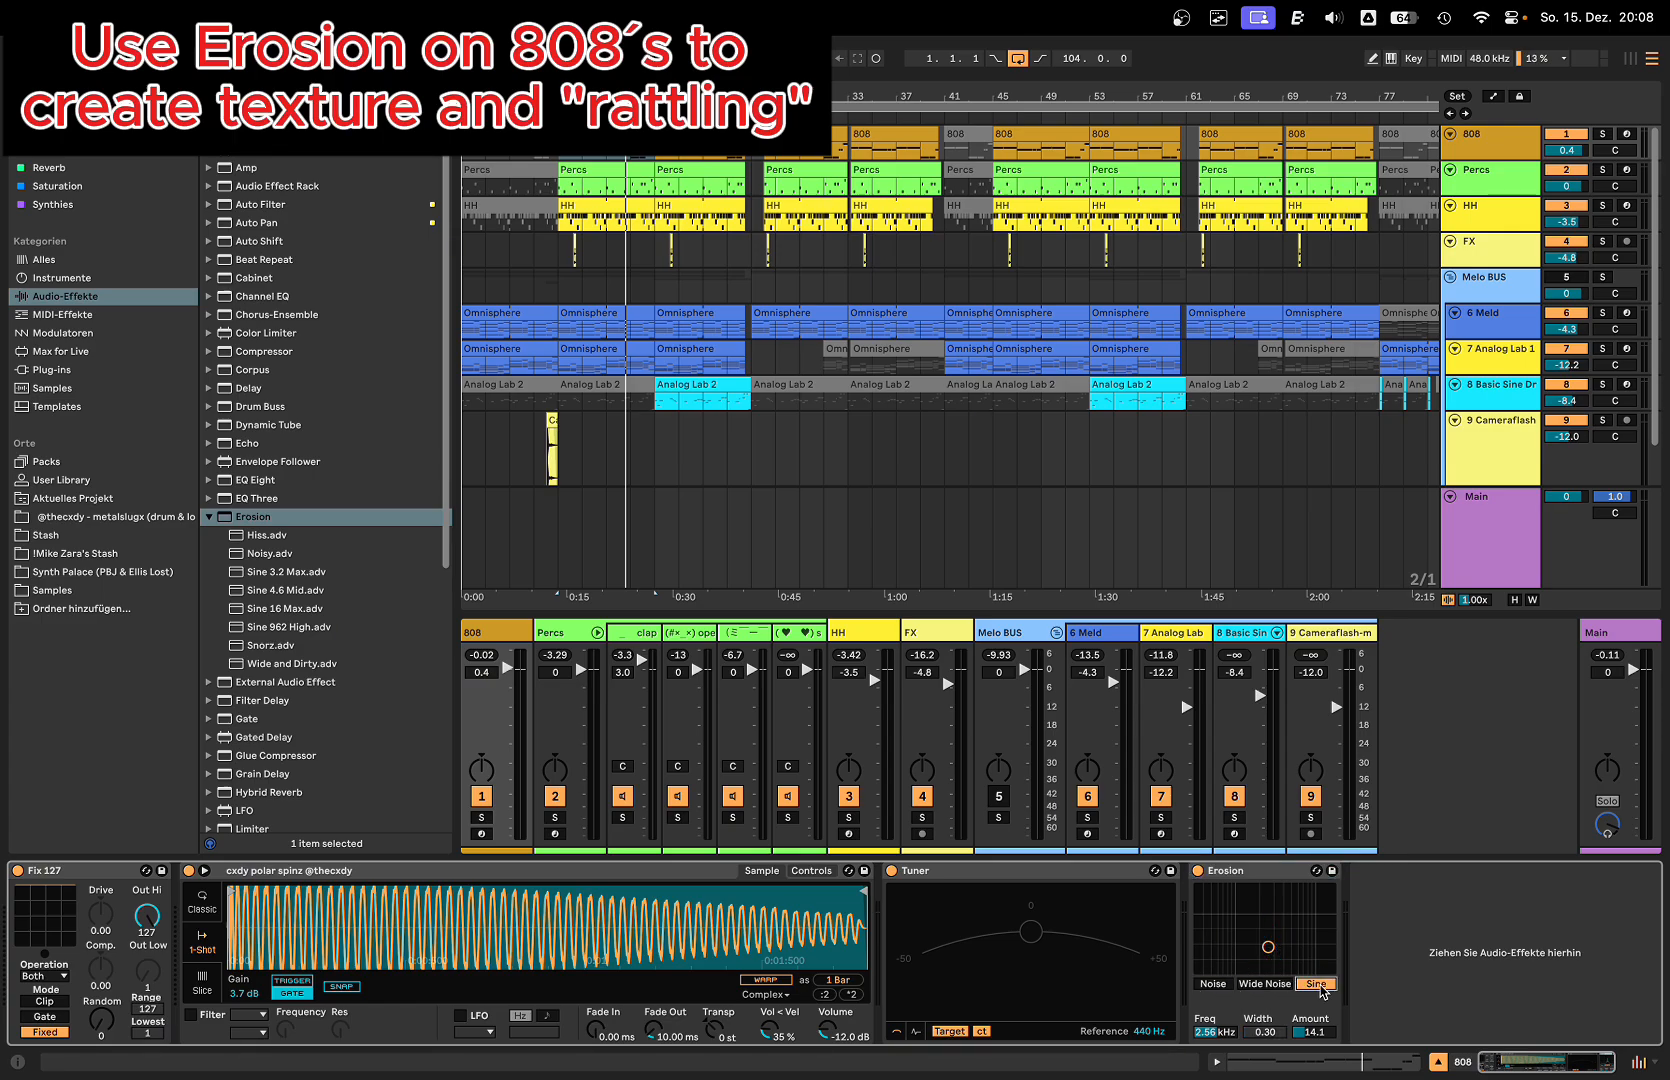
click(1282, 988)
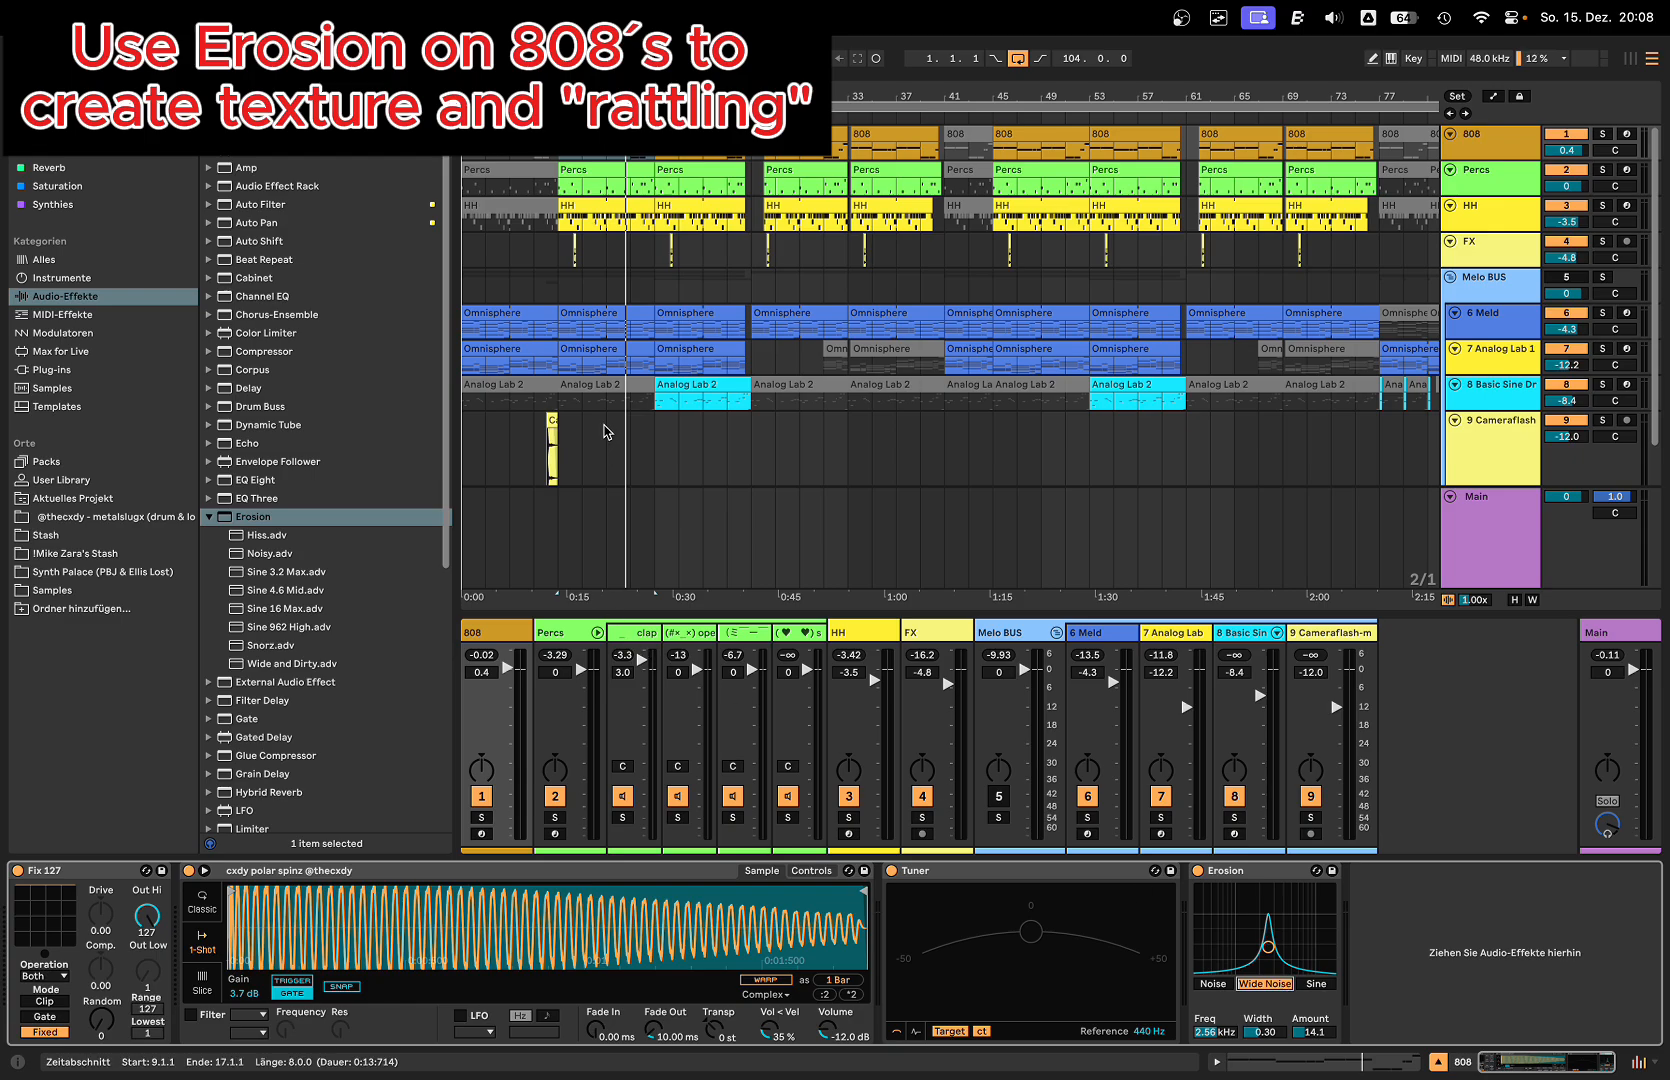
Step: Solo the 808 track and play it from bar 9, comparing the sound with Erosion bypassed and active
click(607, 136)
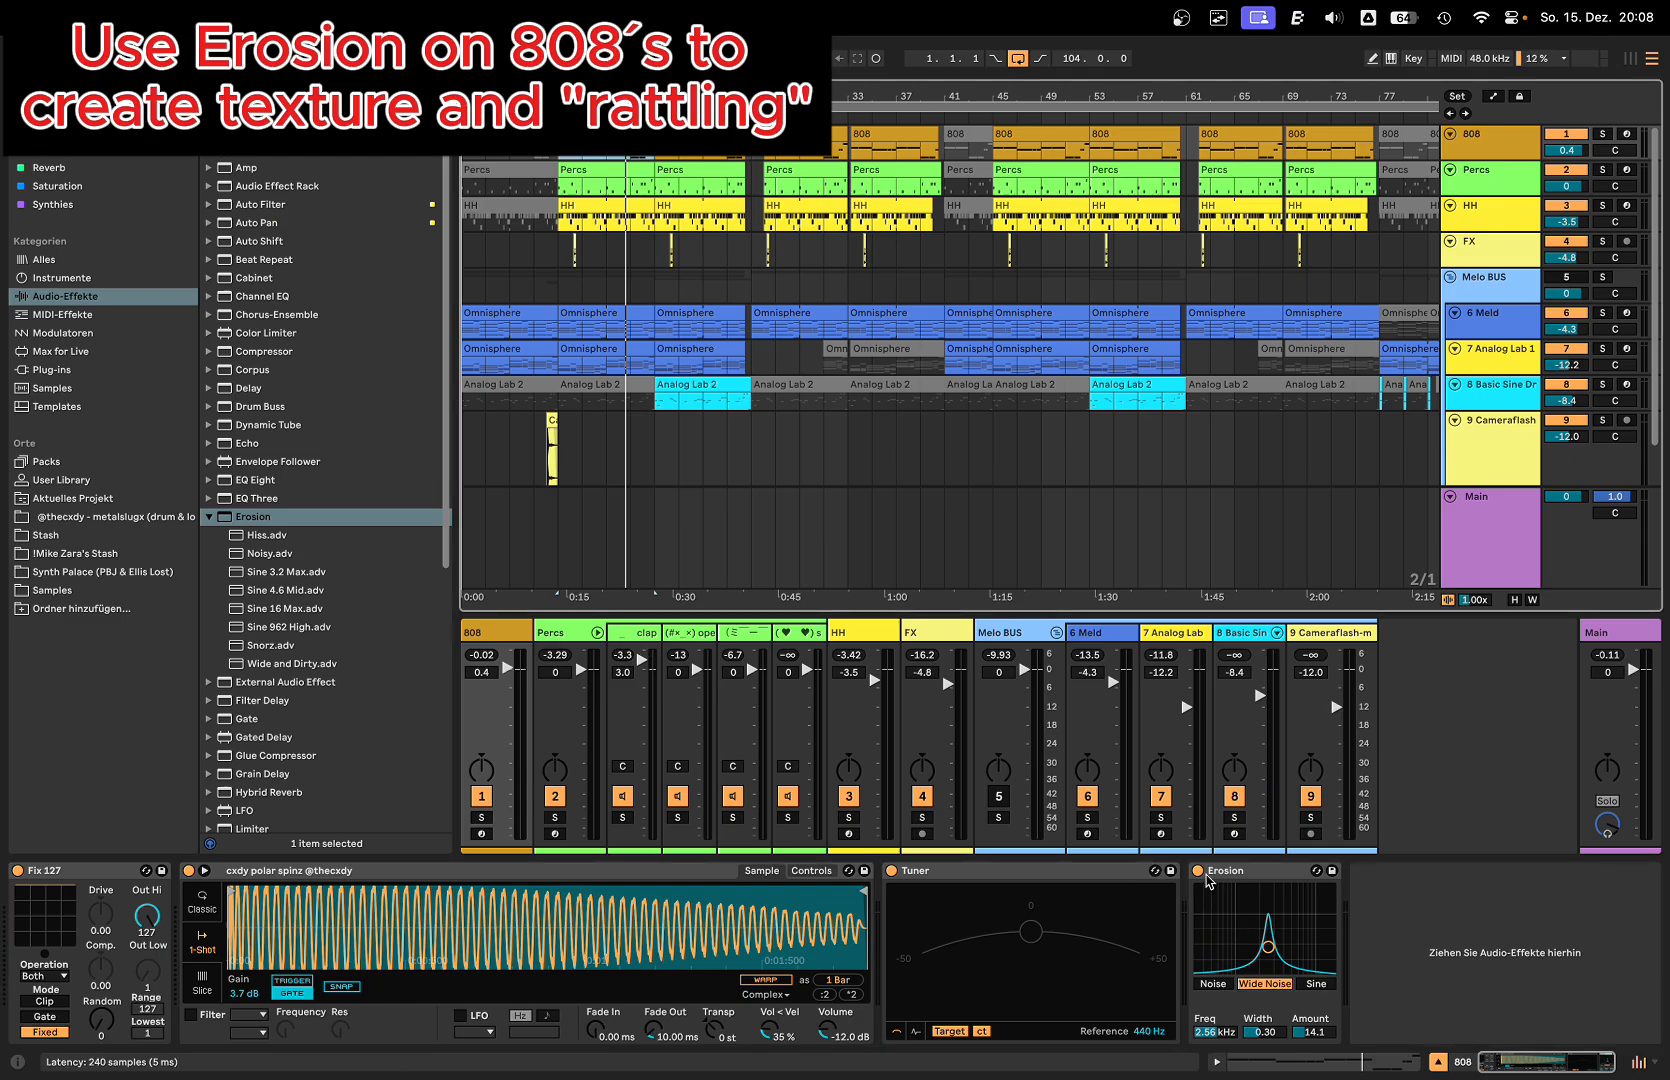
key(s)
key(space)
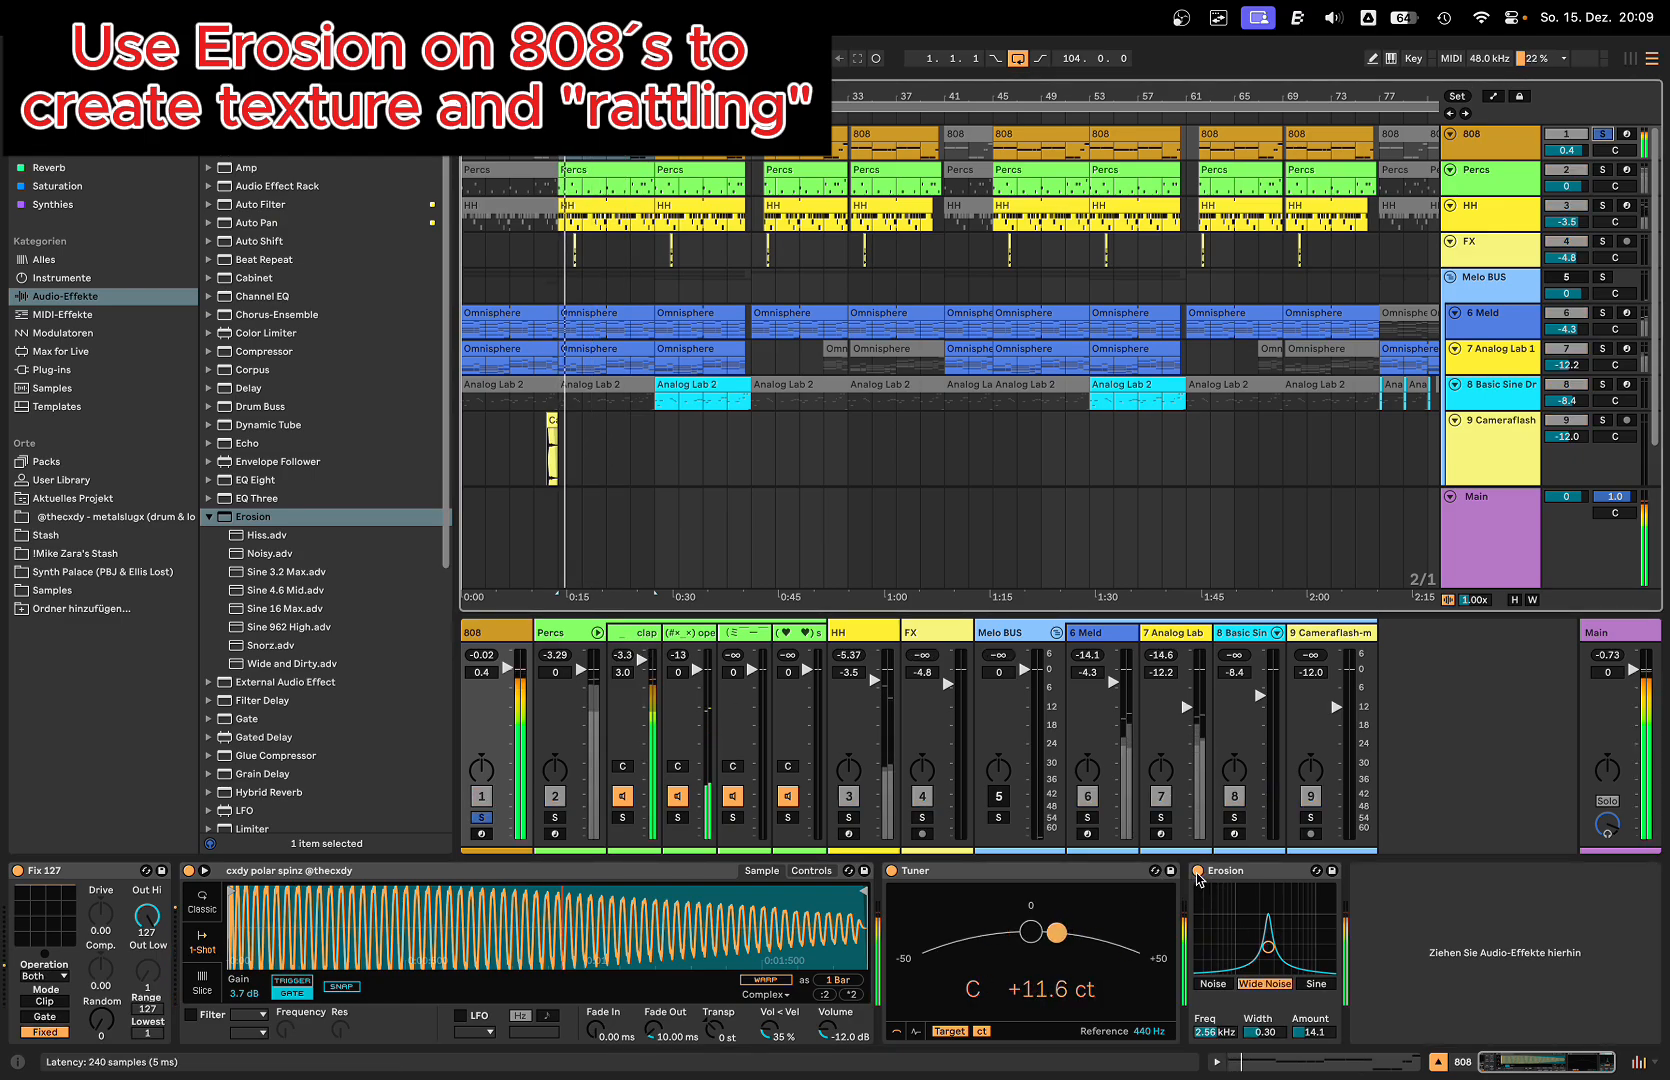
click(1201, 873)
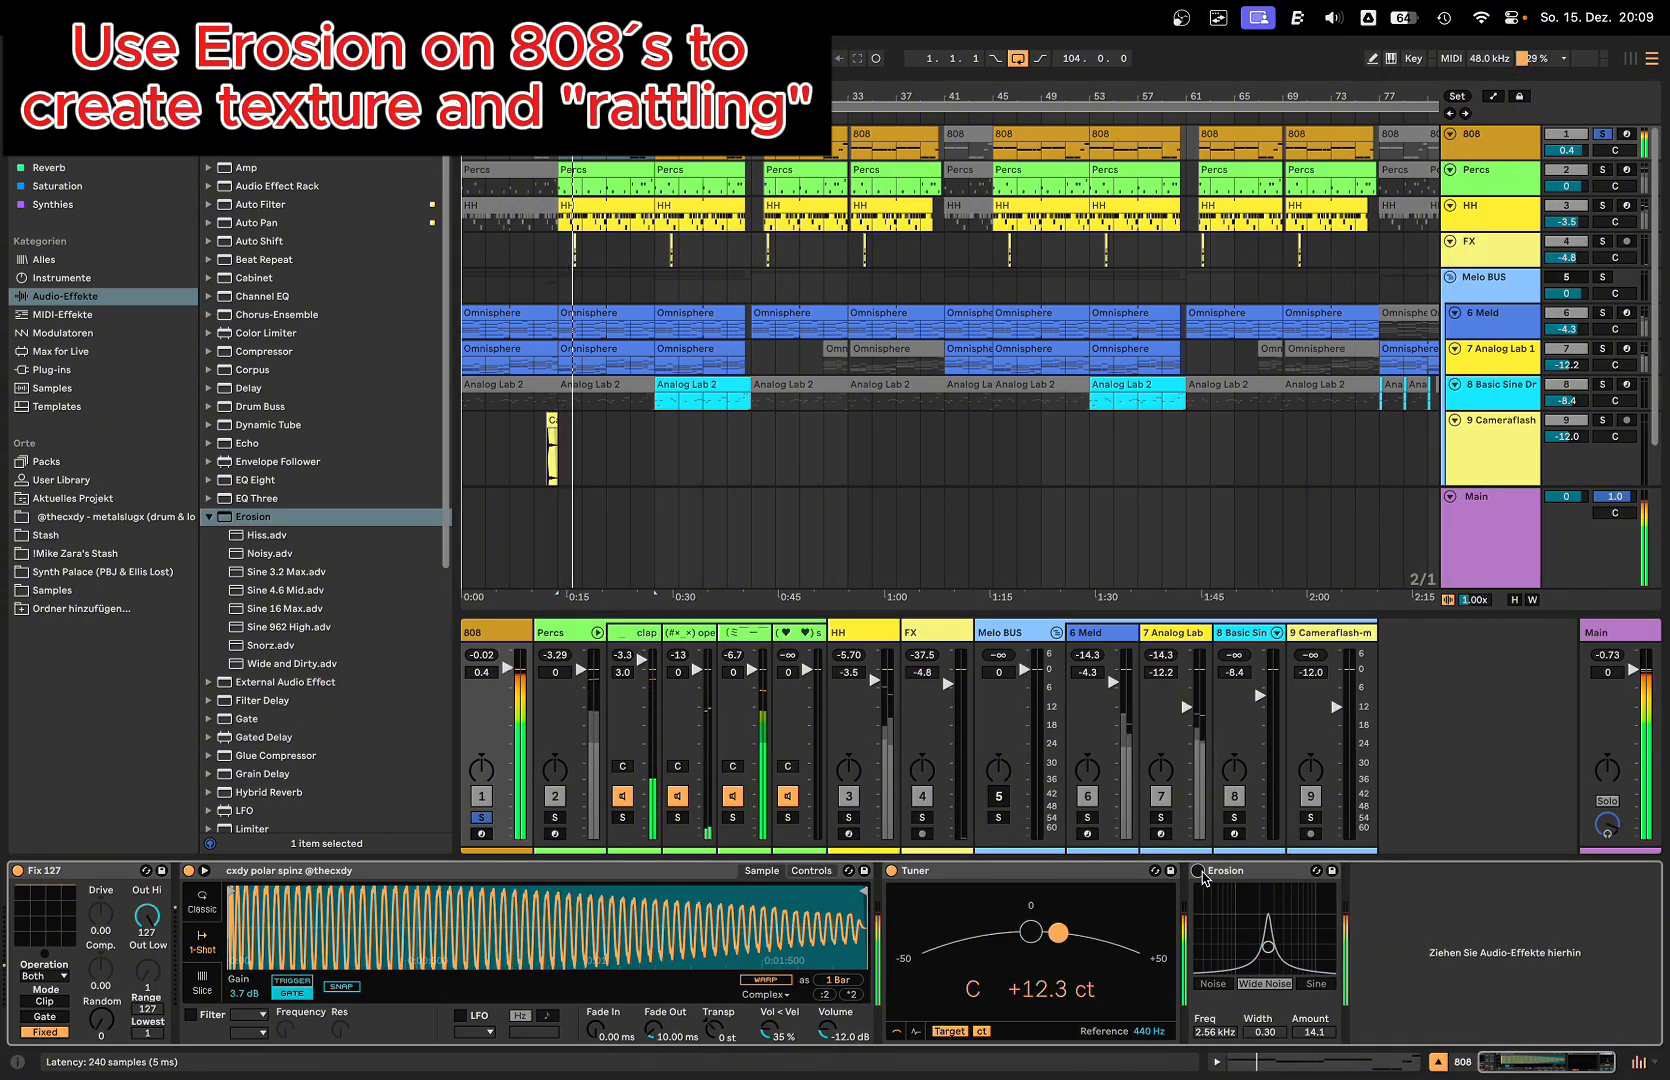
click(1199, 871)
Step: Audition Erosion in Sine mode, raise its Freq to about 3.95 kHz, and settle on Wide Noise with an Amount of about 9.57
click(1316, 984)
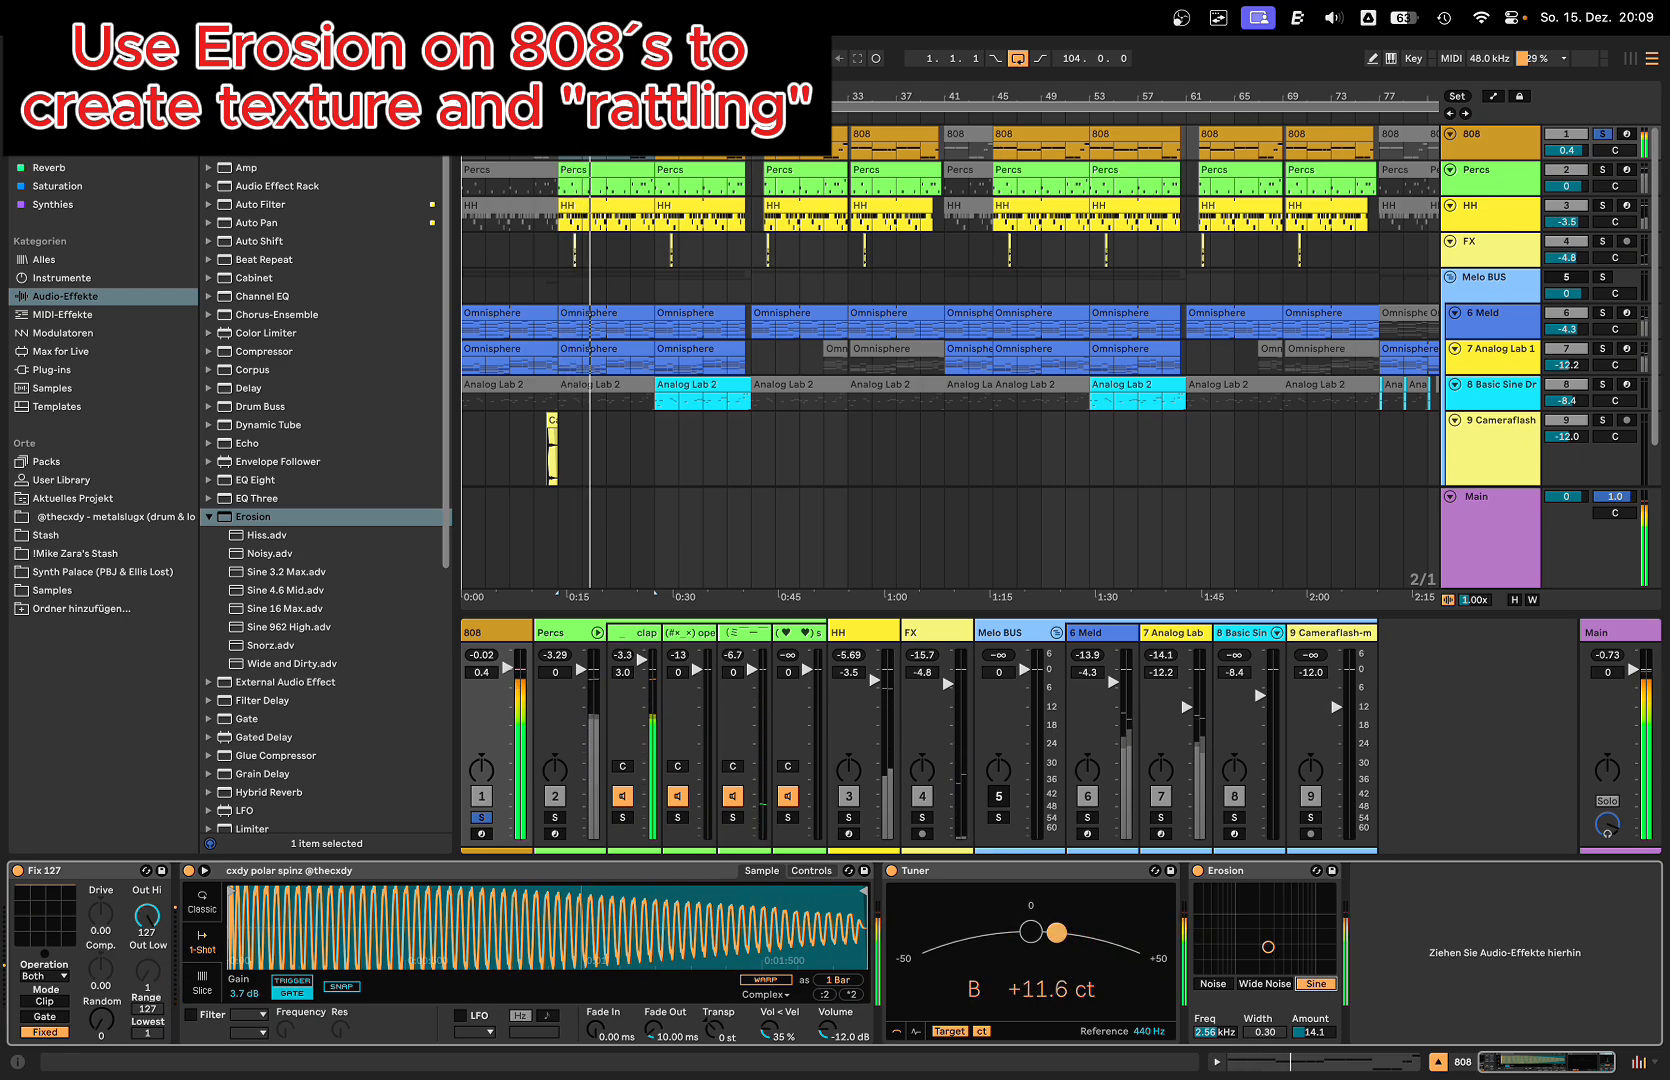
mouse_move(1277, 934)
mouse_down()
mouse_move(1282, 921)
mouse_move(1281, 942)
mouse_up()
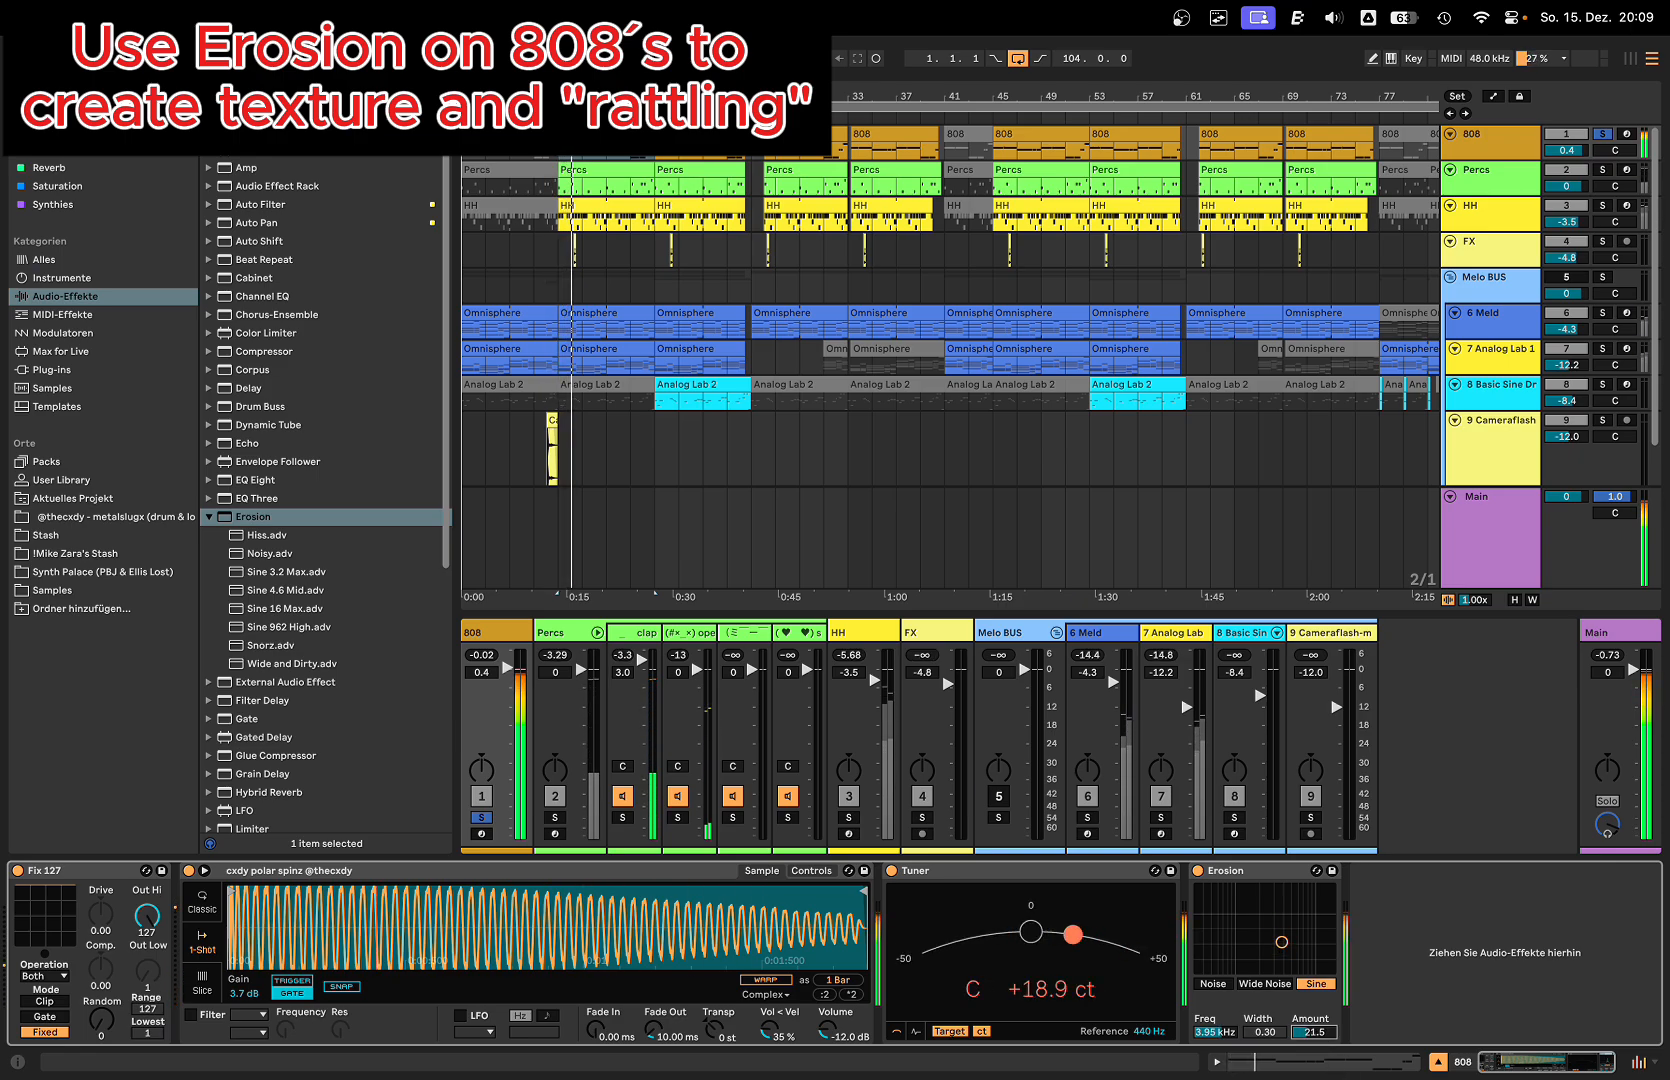
click(1265, 983)
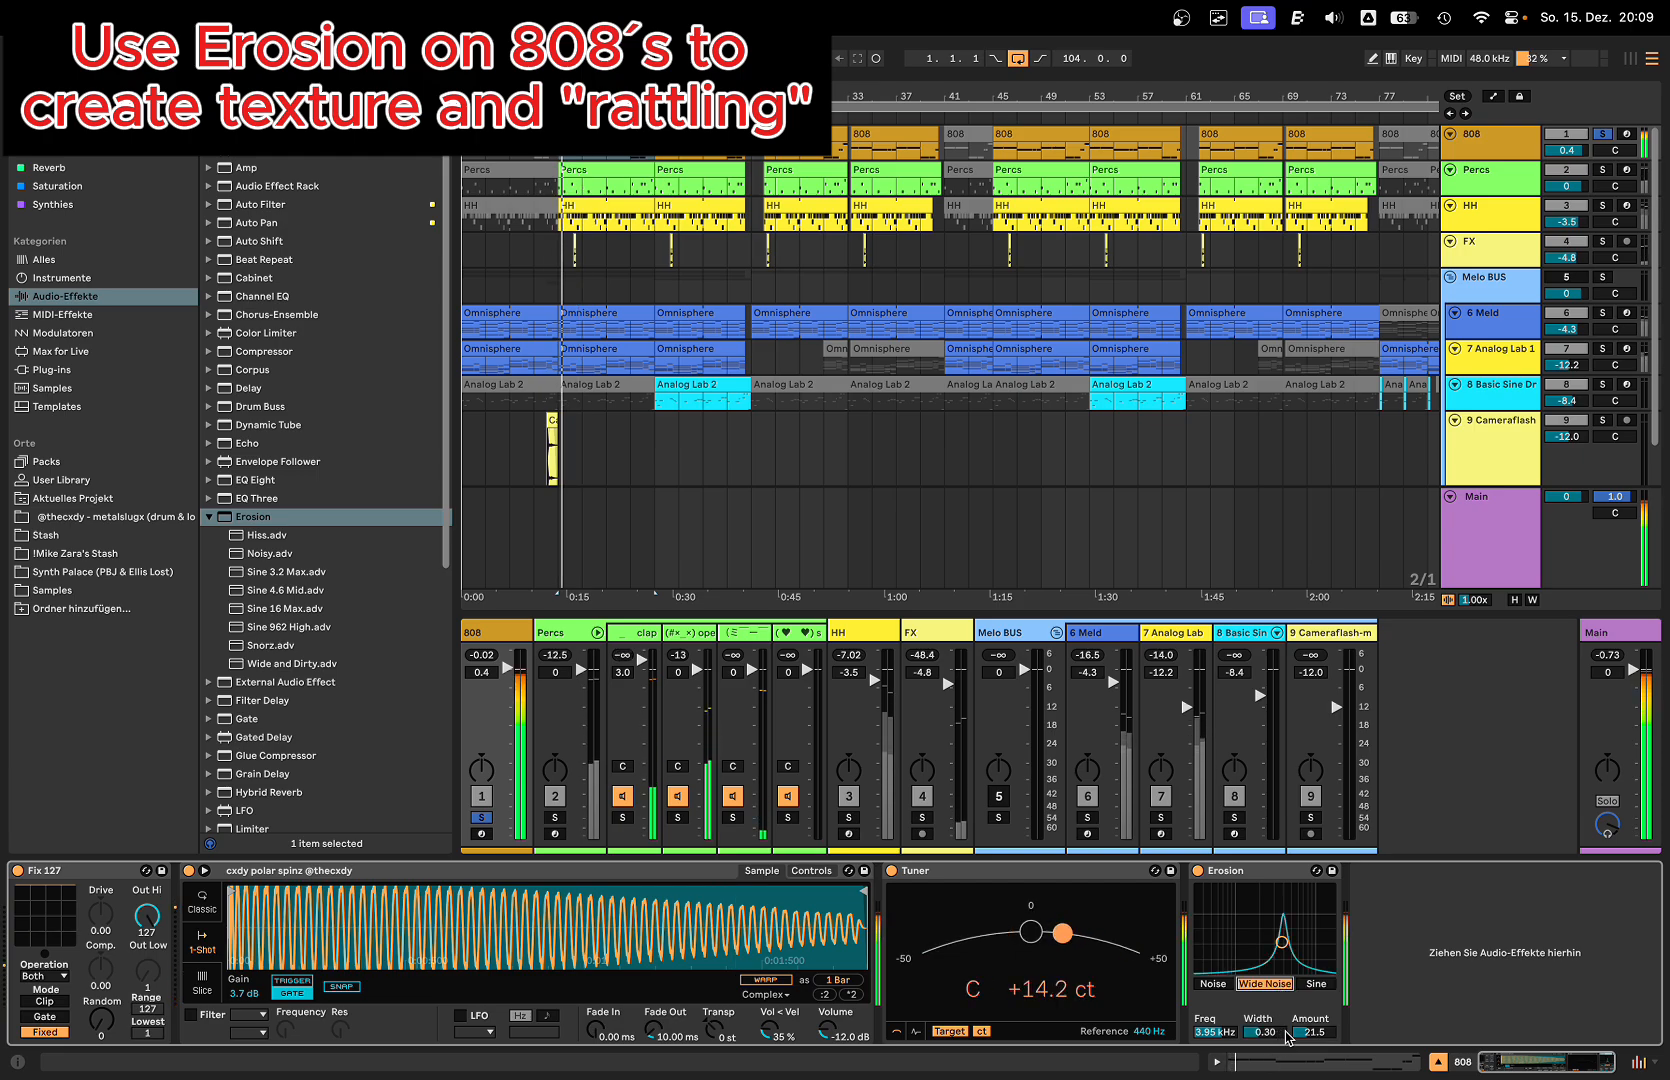
drag(1305, 1036, 1305, 1047)
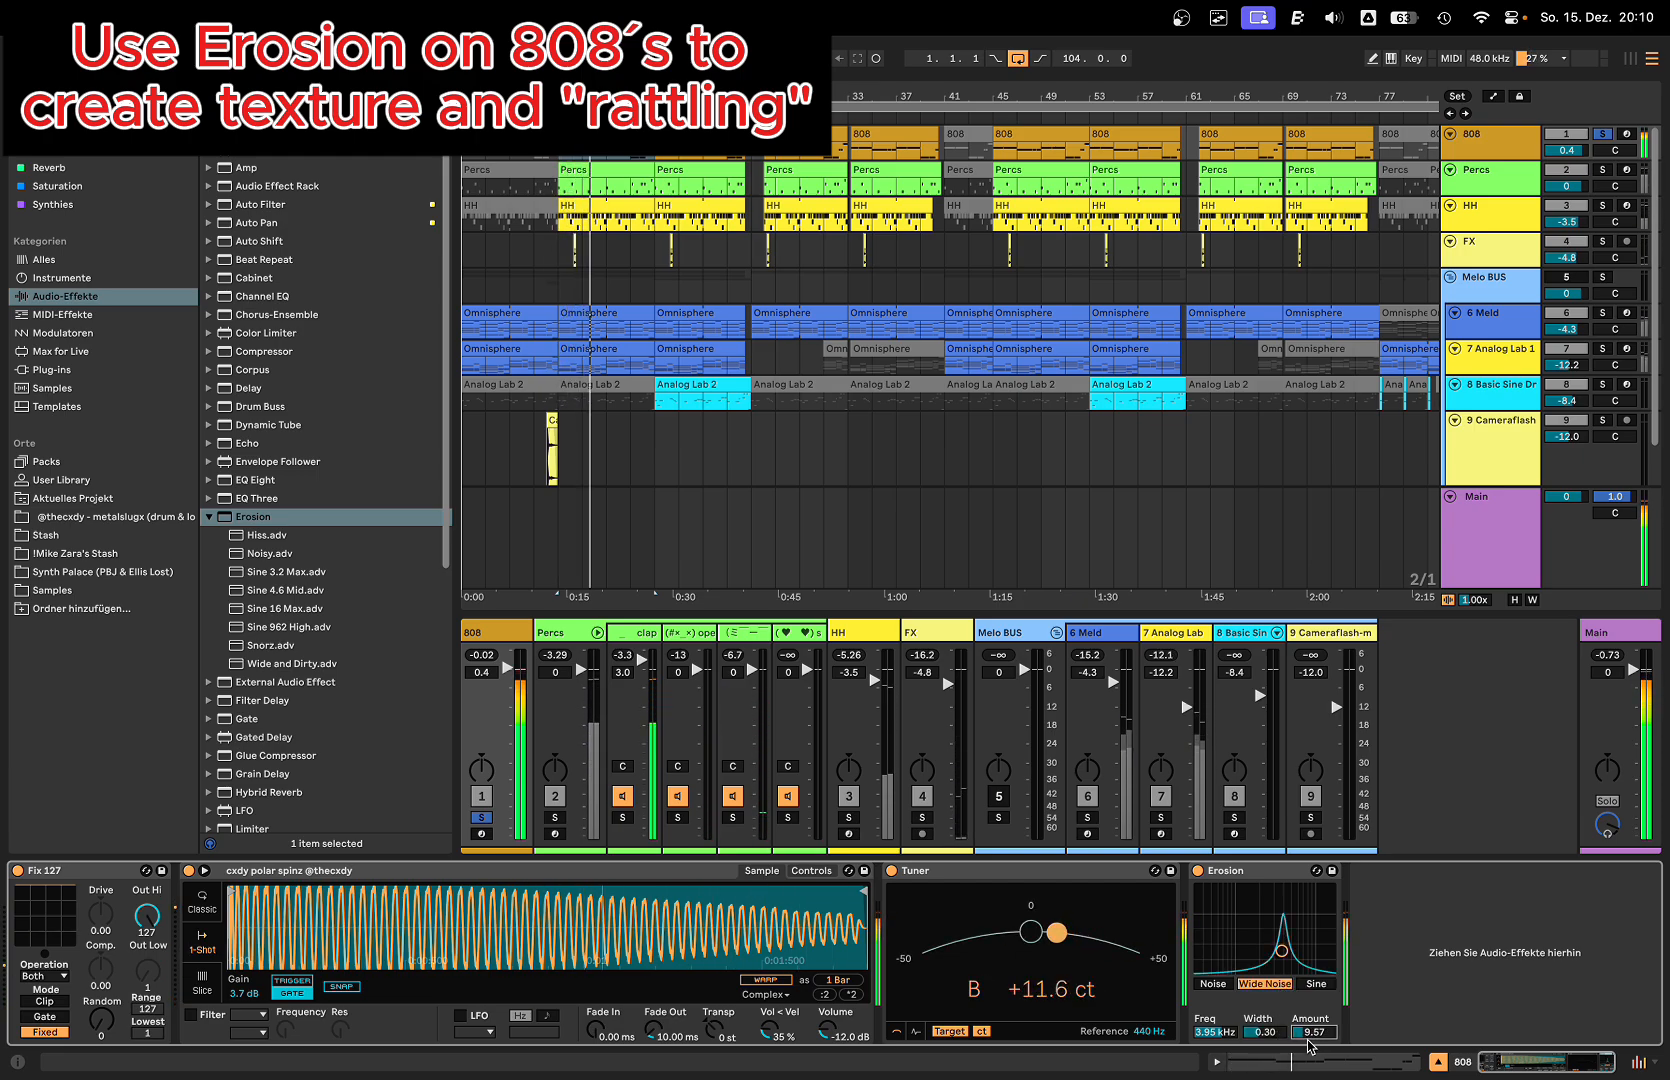
click(1227, 876)
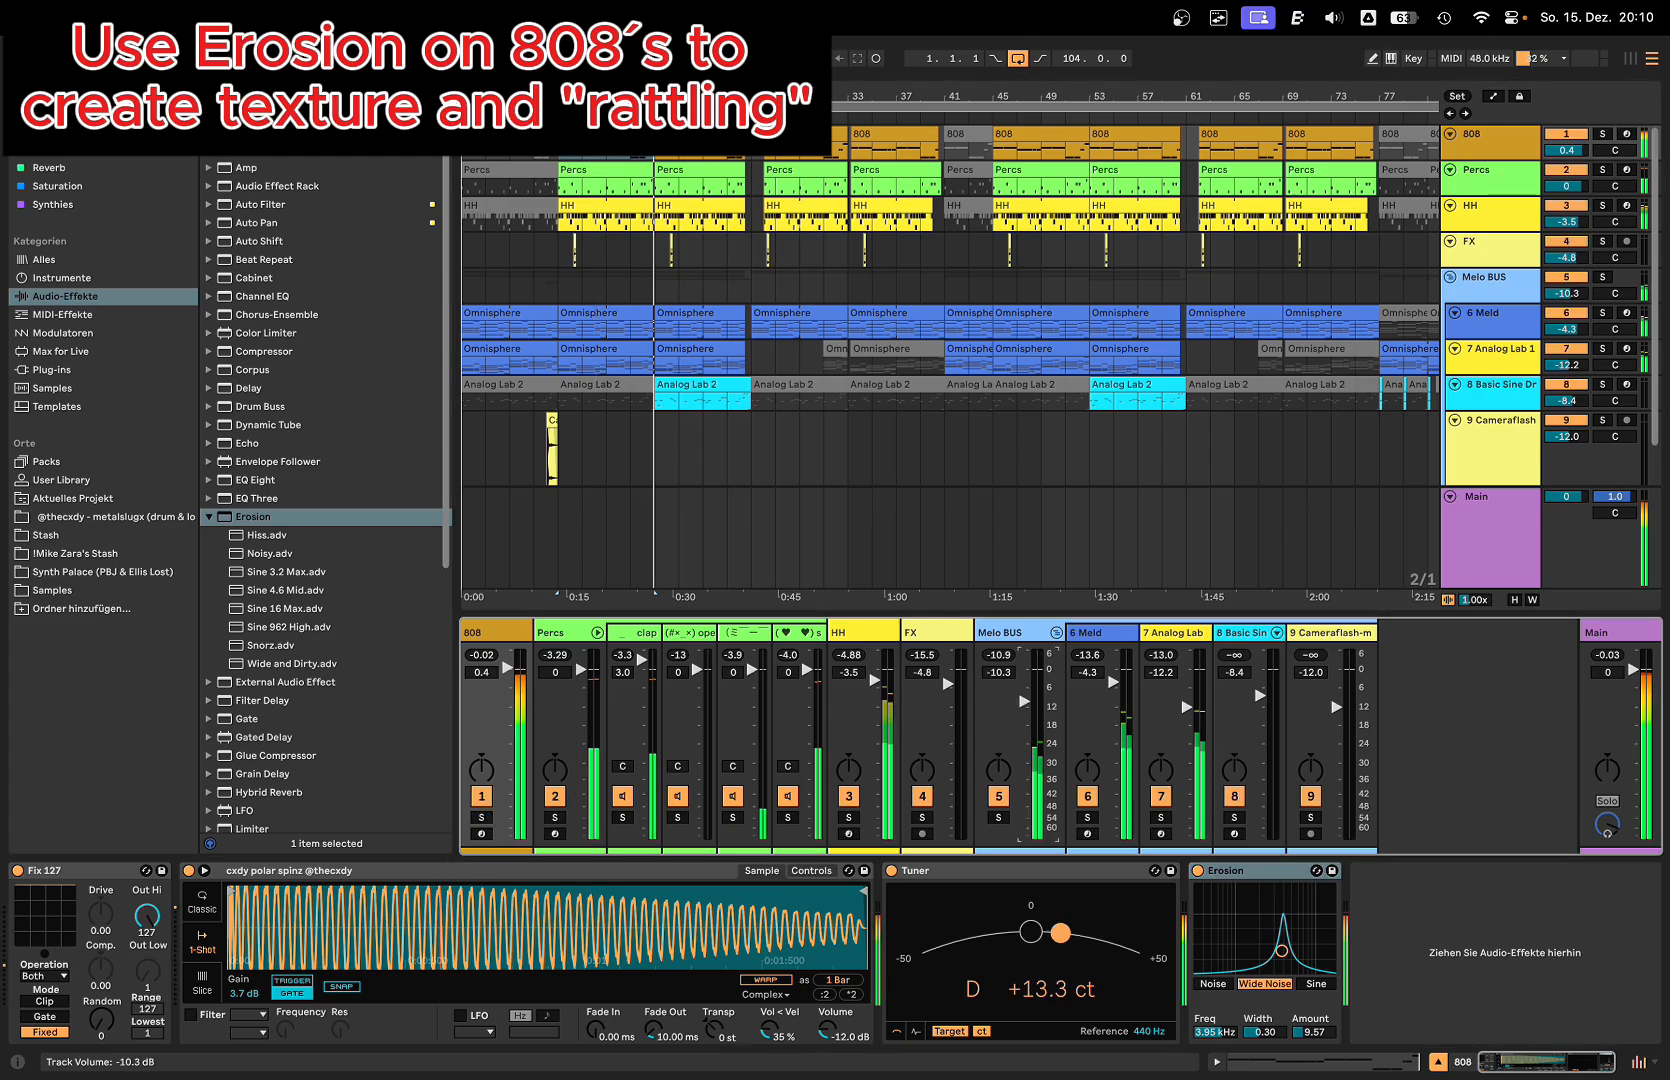
drag(1024, 704, 1033, 672)
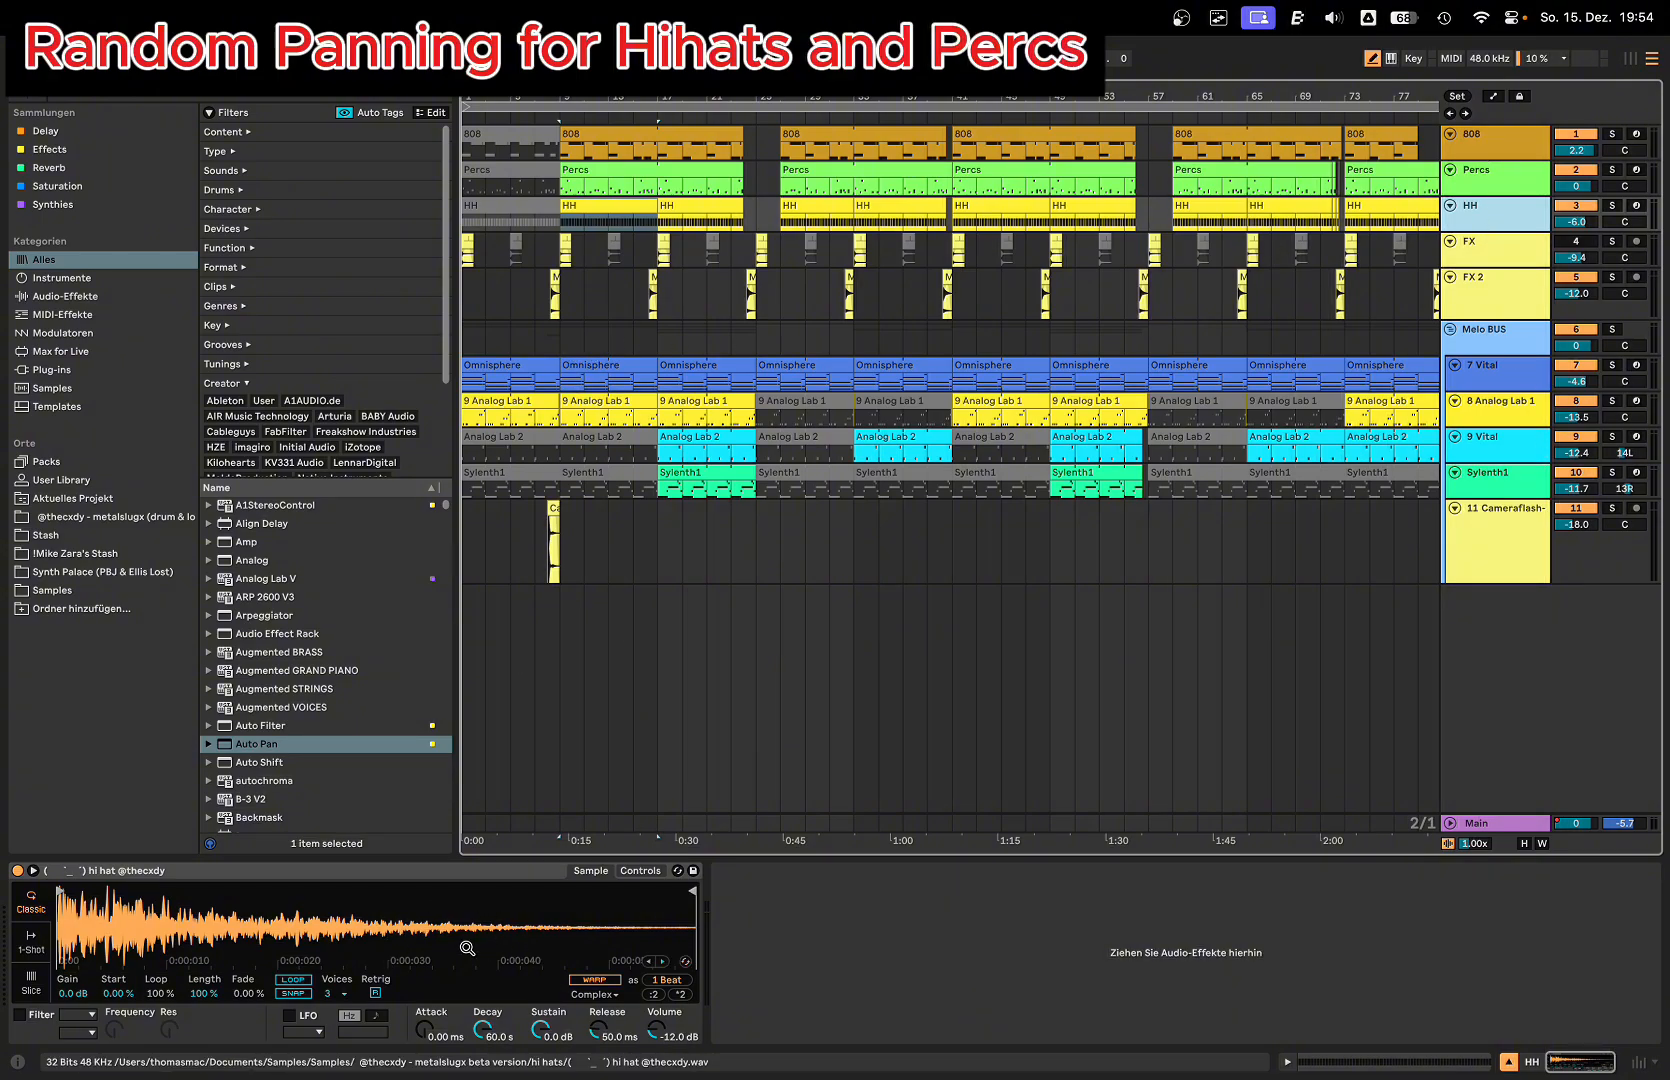
Step: Show the hi-hat Simpler's controls, solo the HH track and set Ran>Pan to about 23 % while auditioning from bar 9
click(568, 870)
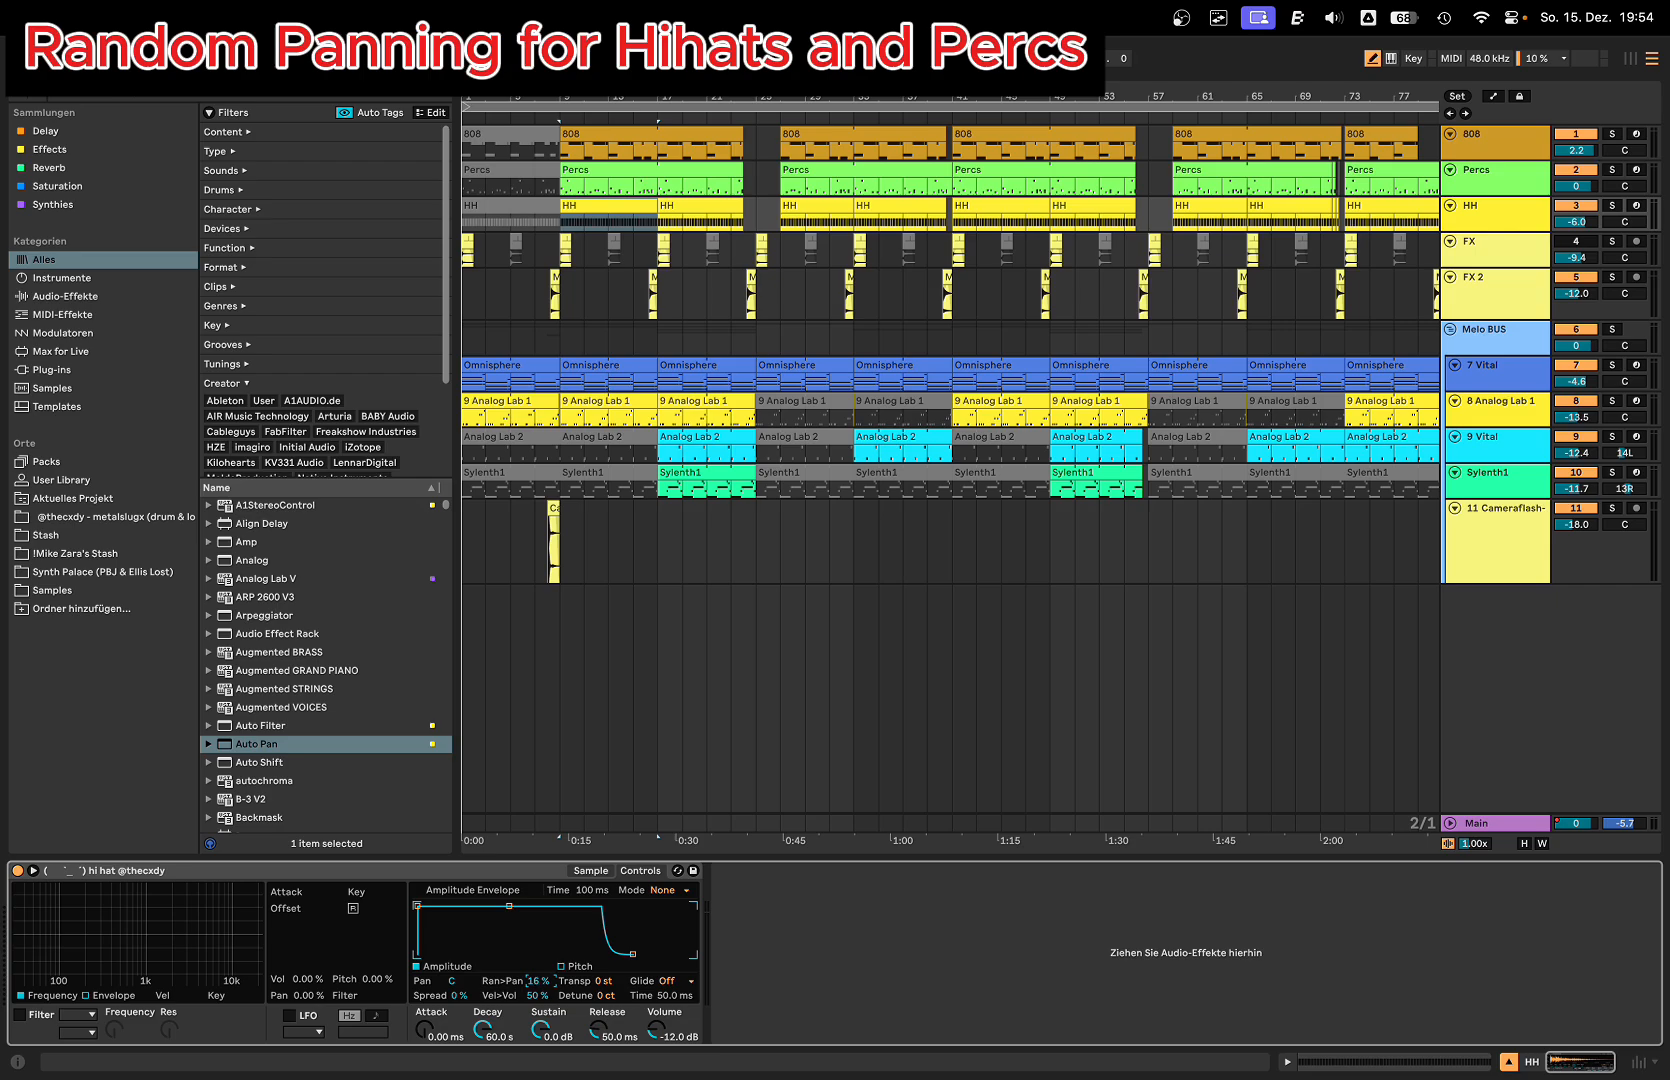
click(1612, 205)
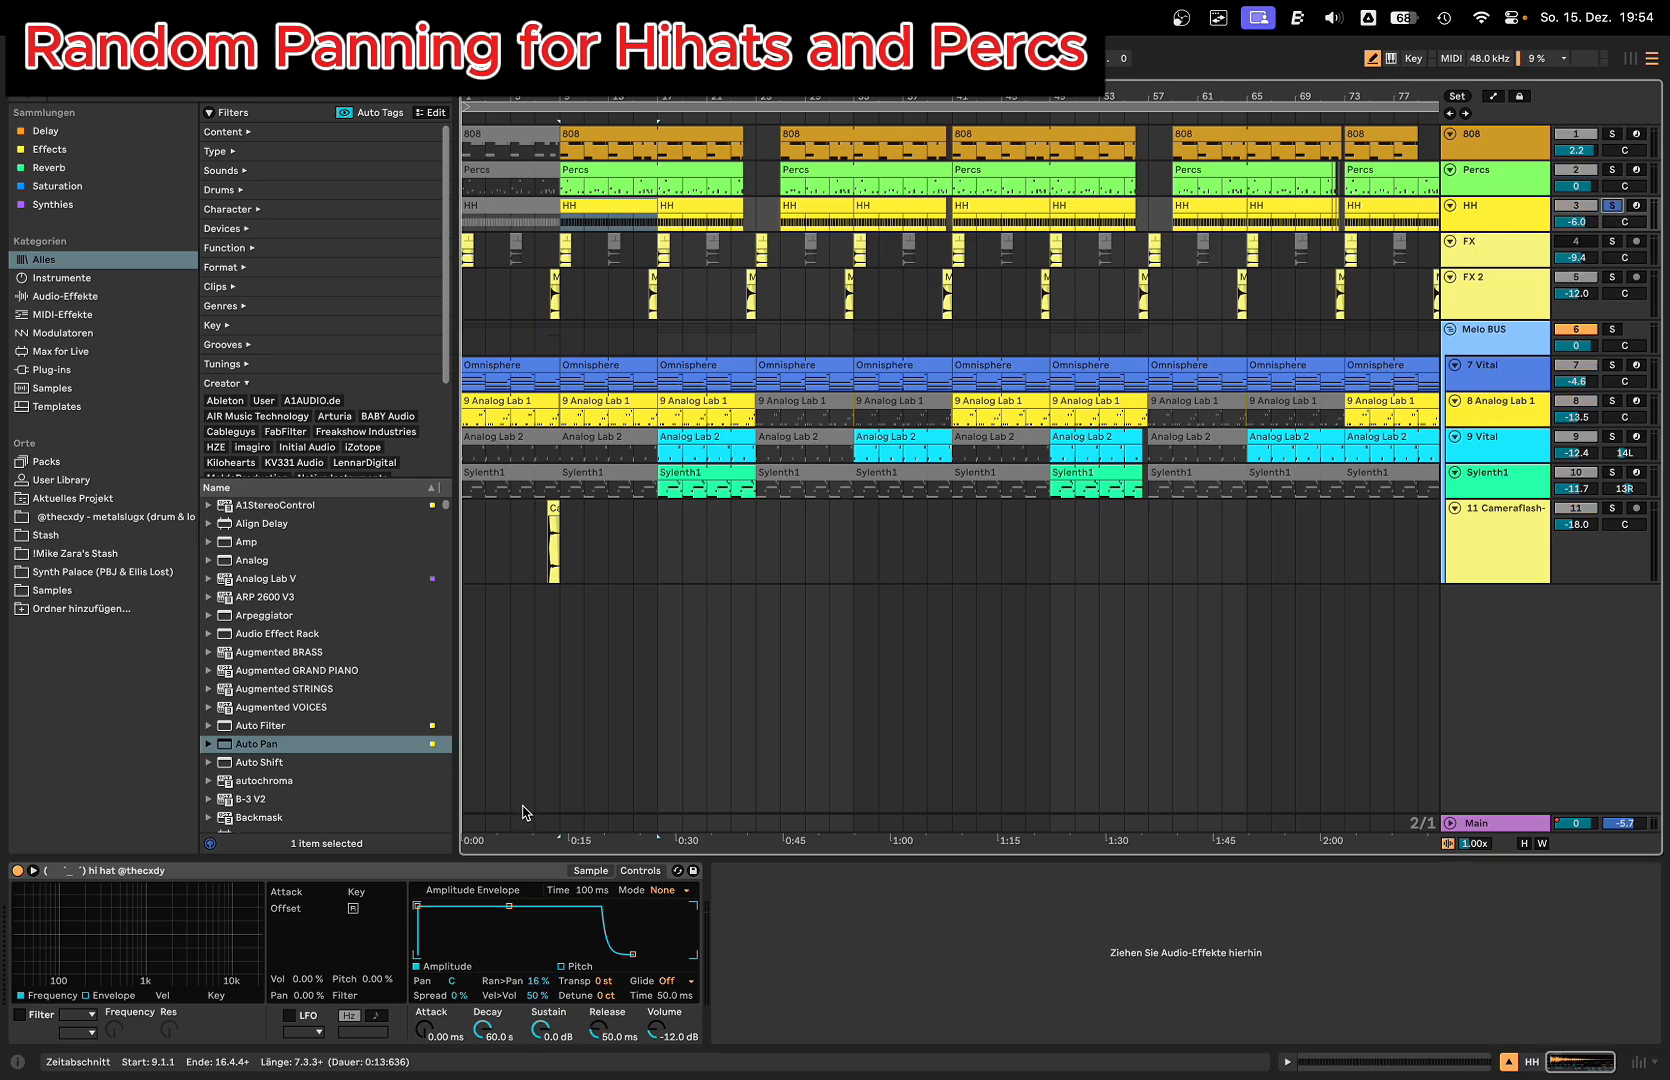
drag(541, 986, 541, 1010)
key(space)
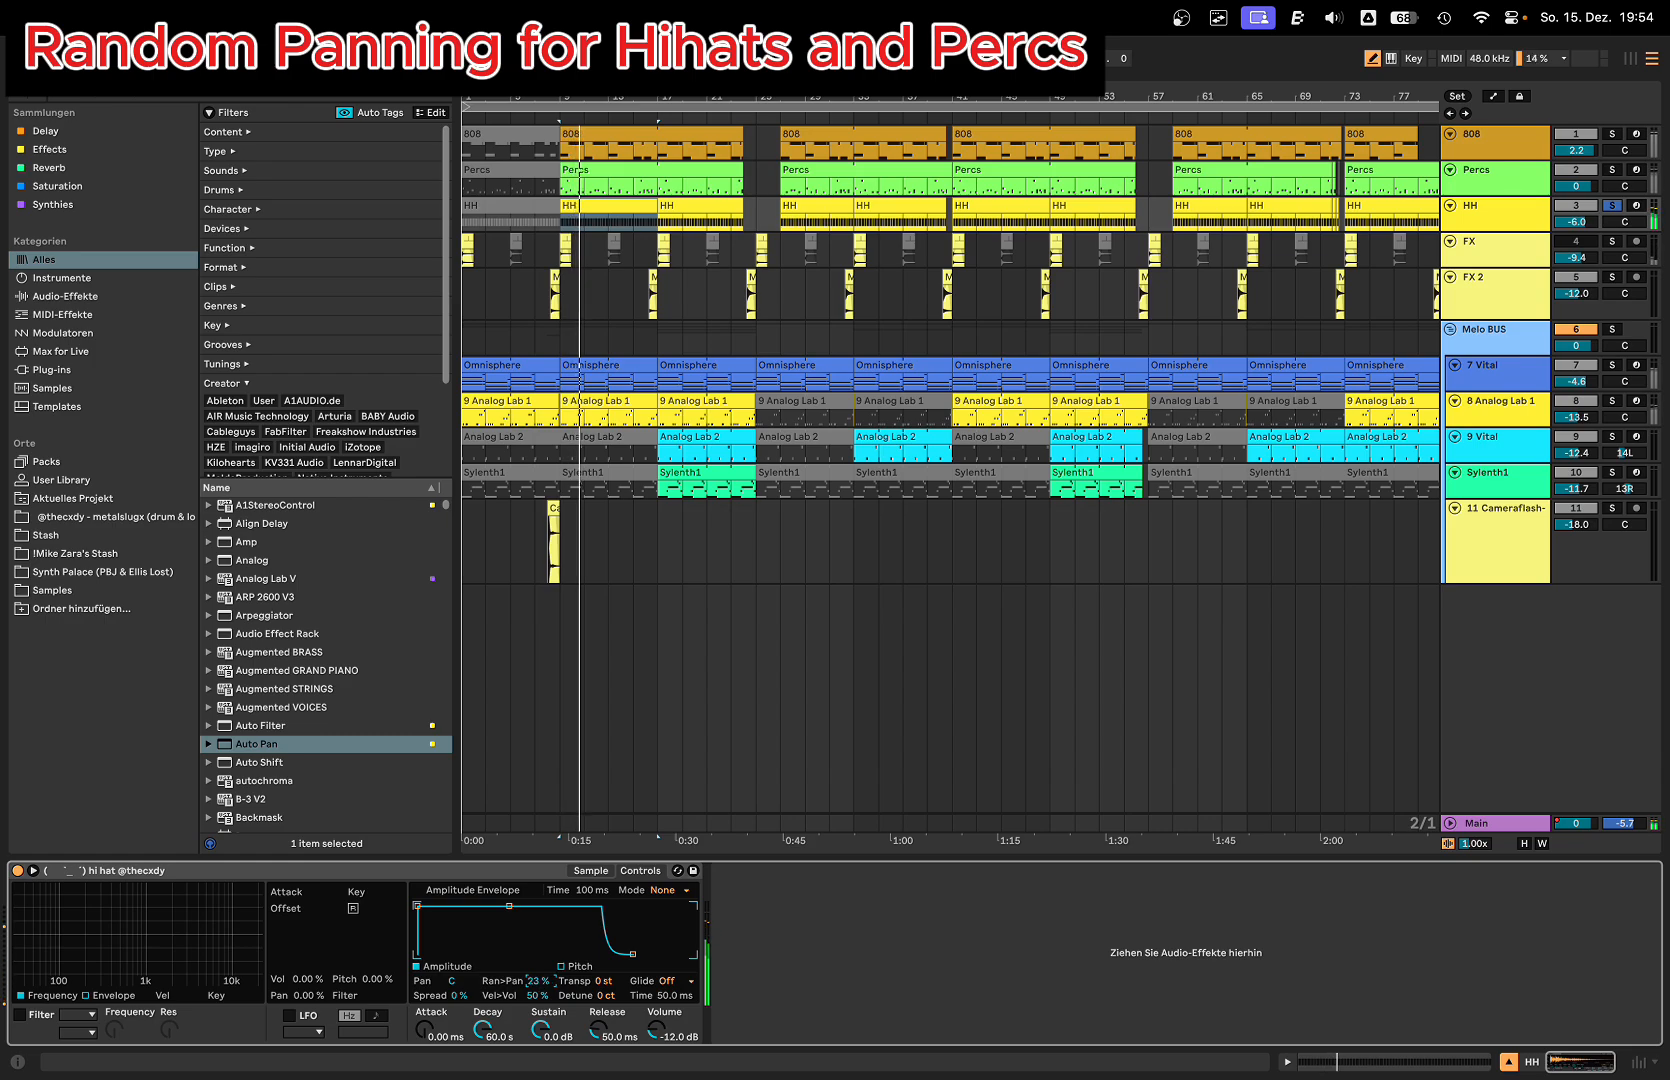
mouse_move(541, 981)
mouse_down()
mouse_move(541, 911)
mouse_move(541, 990)
mouse_up()
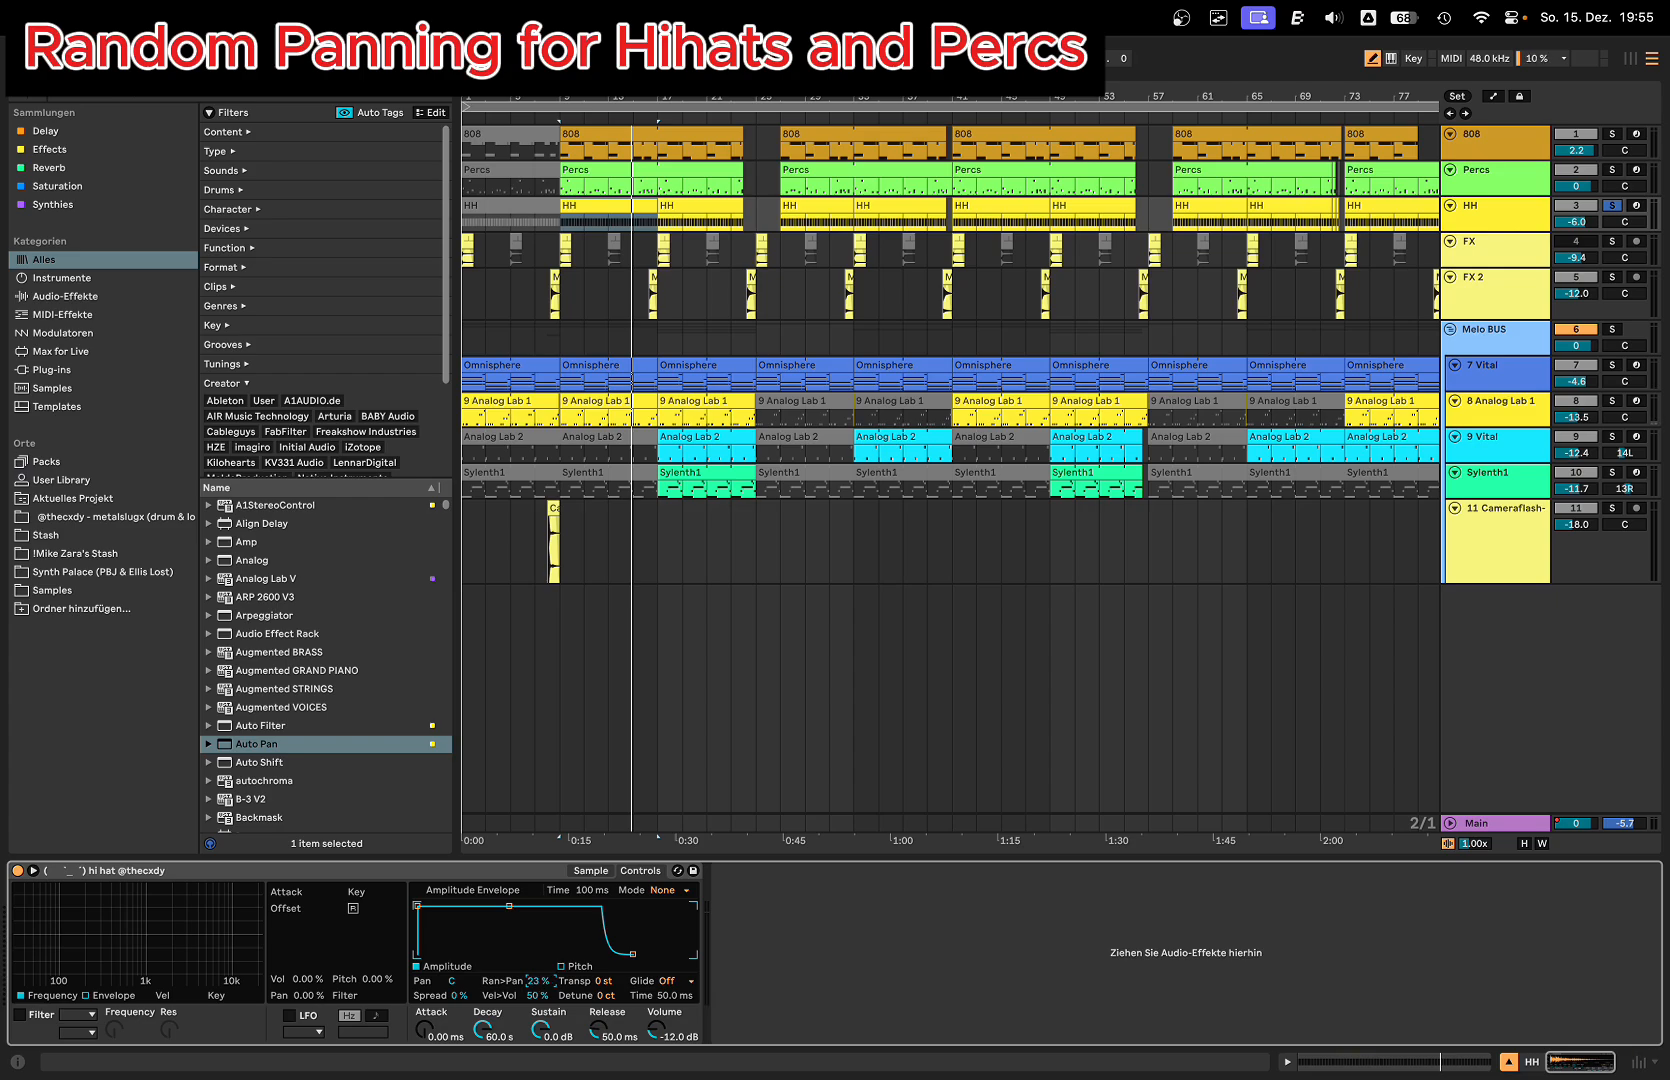
key(space)
drag(538, 981, 538, 976)
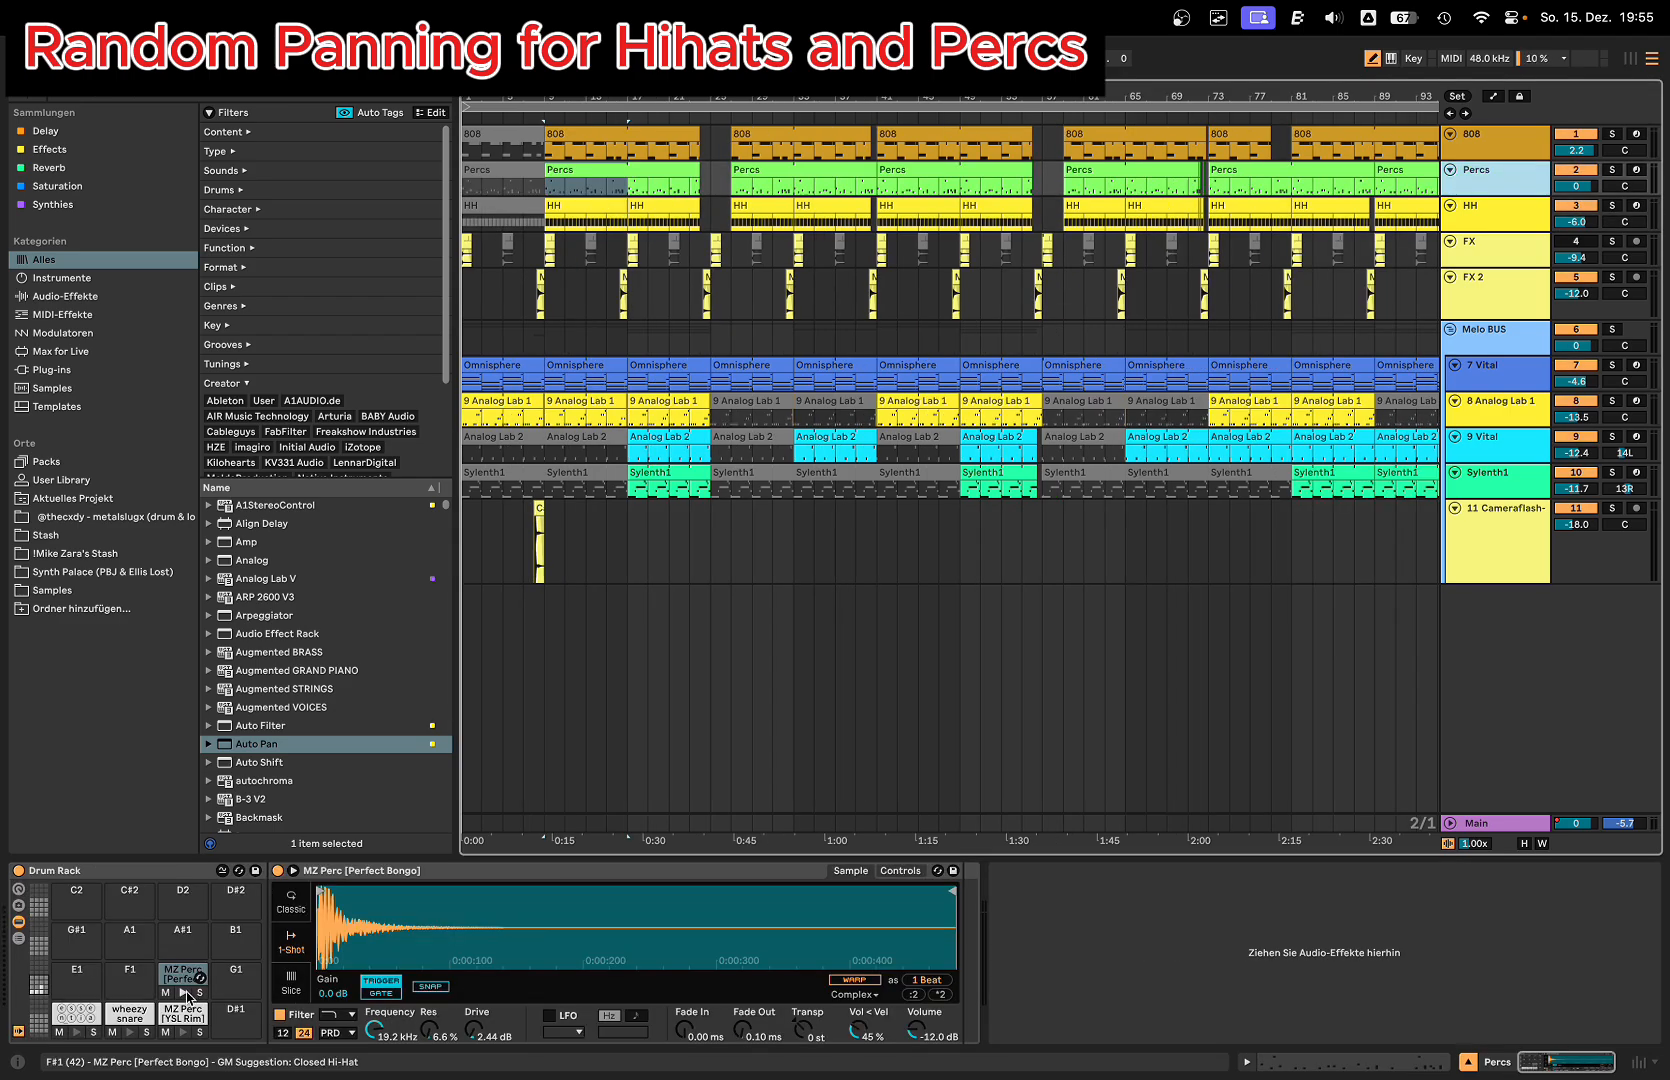
Step: Audition the MZ Perc [Perfect Bongo] pad in the Percs Drum Rack and show its Simpler controls
click(185, 993)
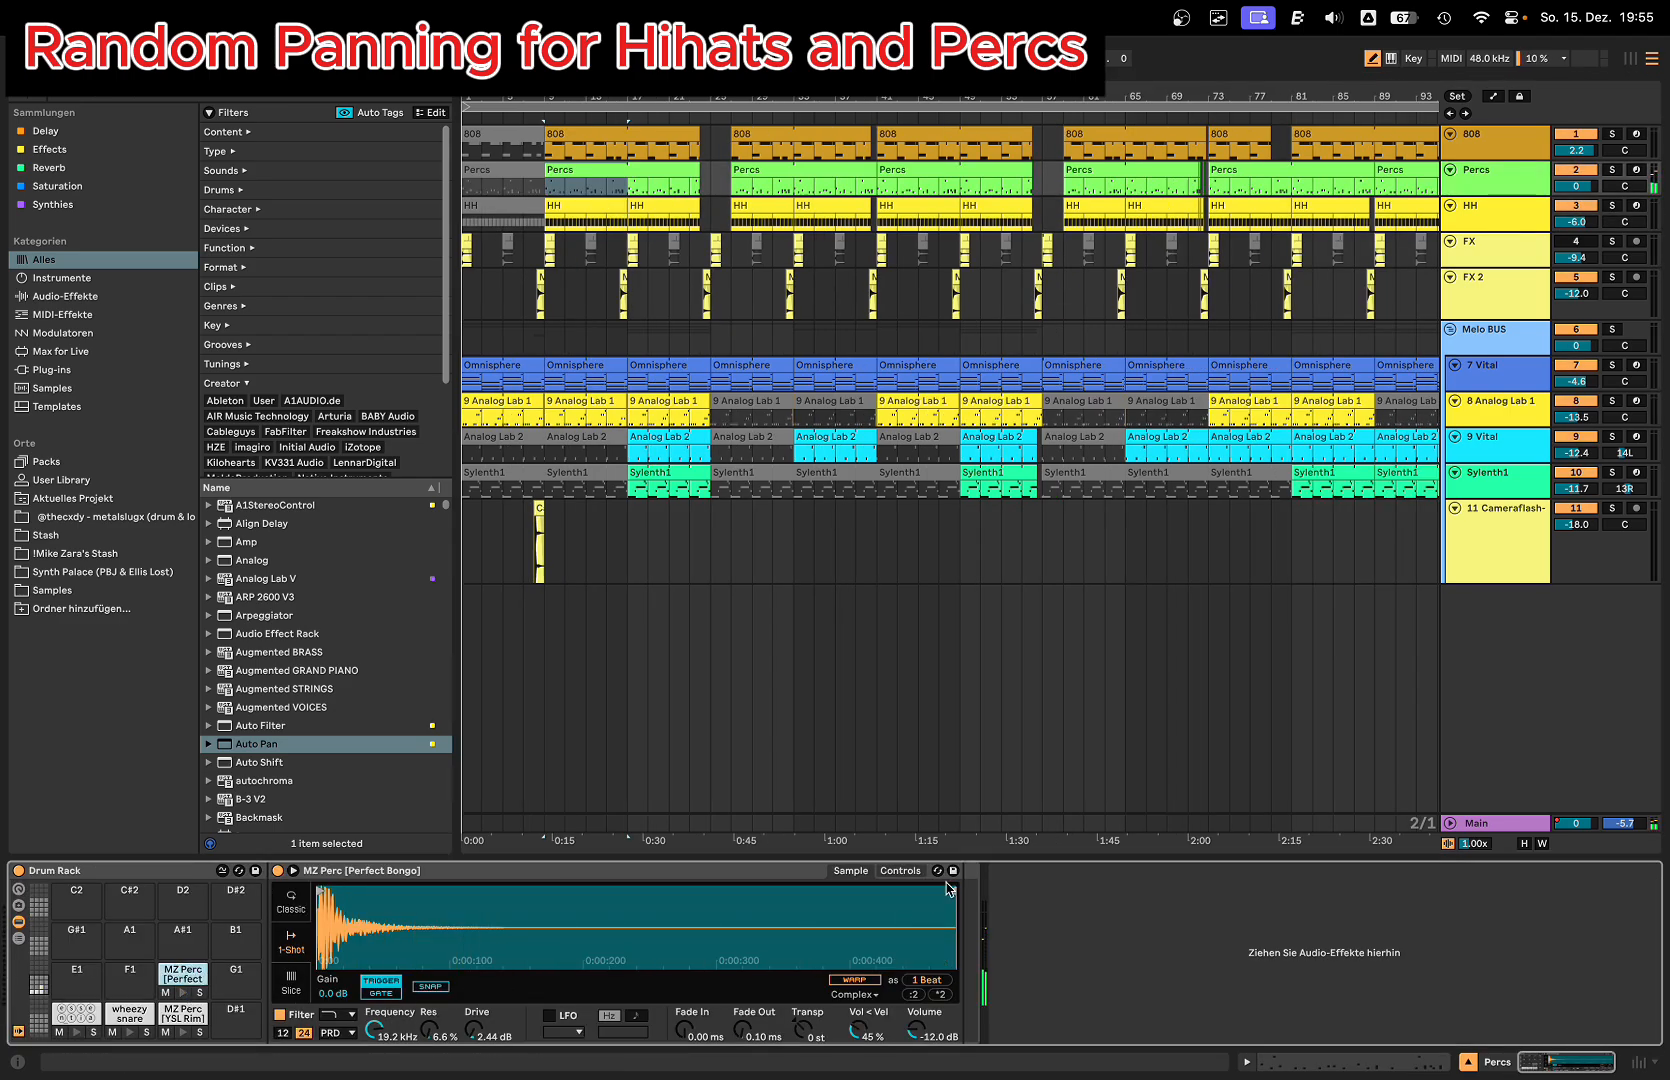
click(903, 871)
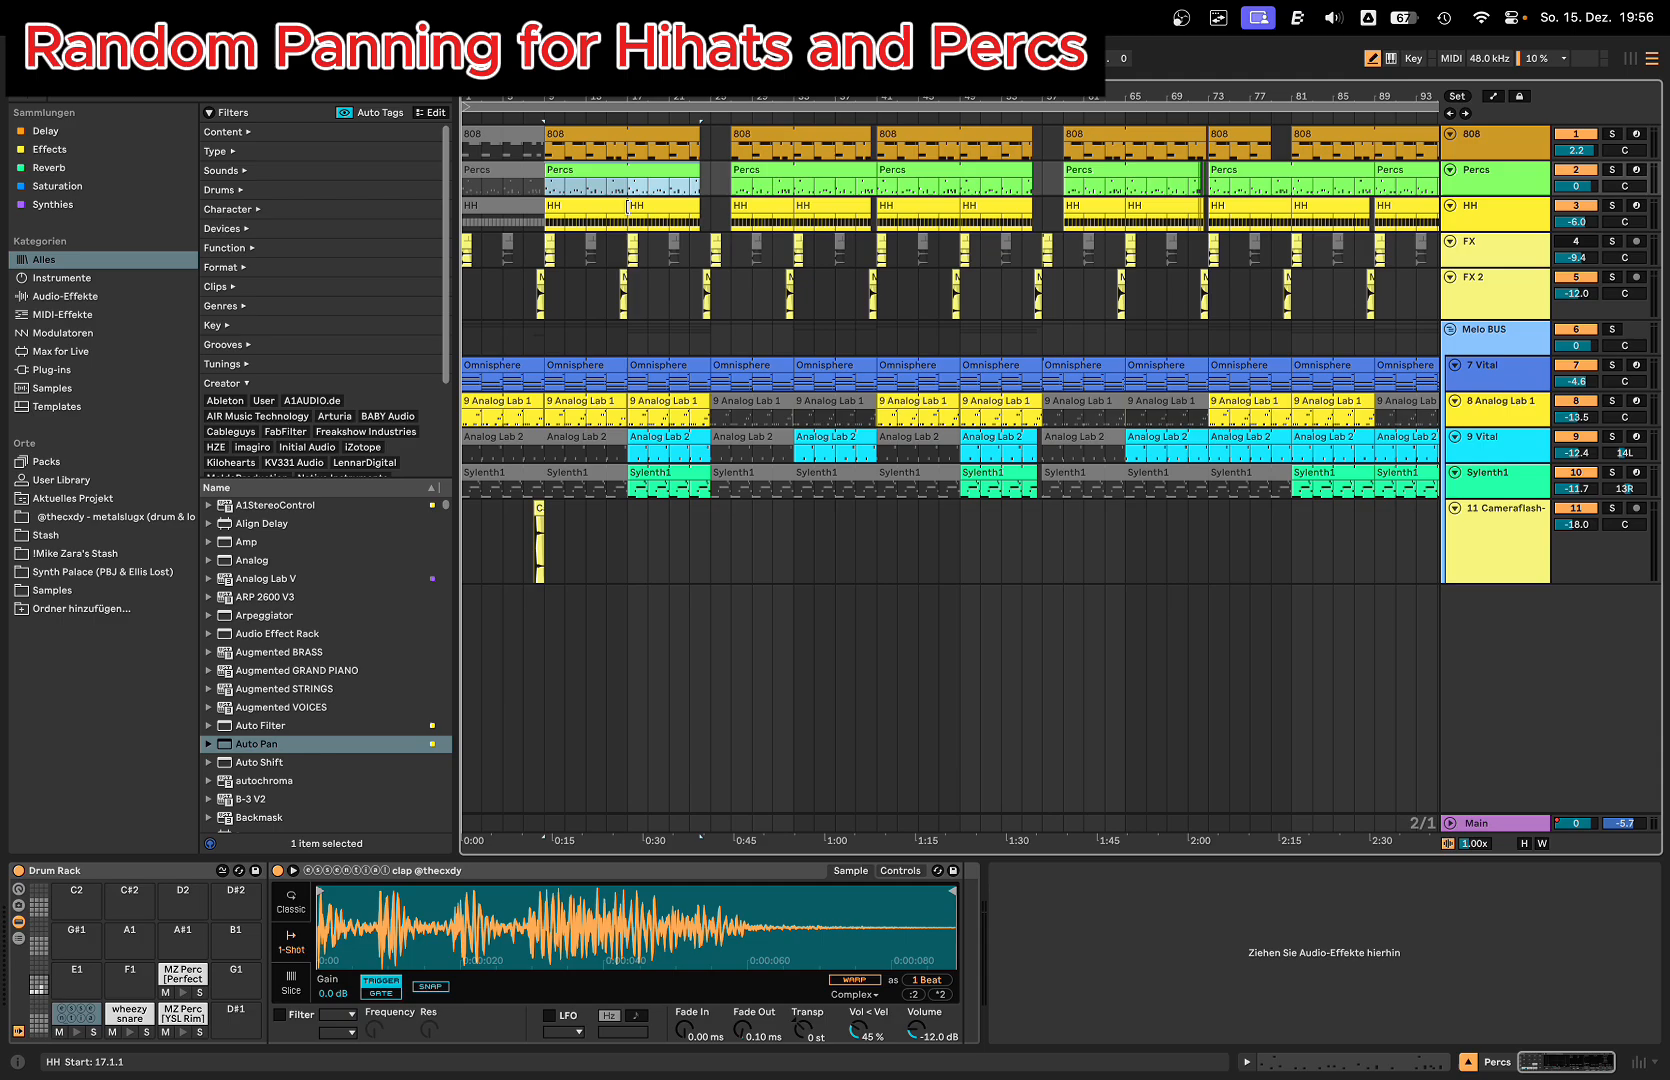
Step: Play the full beat from bar 9, lower the HH Simpler's Ran>Pan to about 5.5 % and raise it again
click(1482, 224)
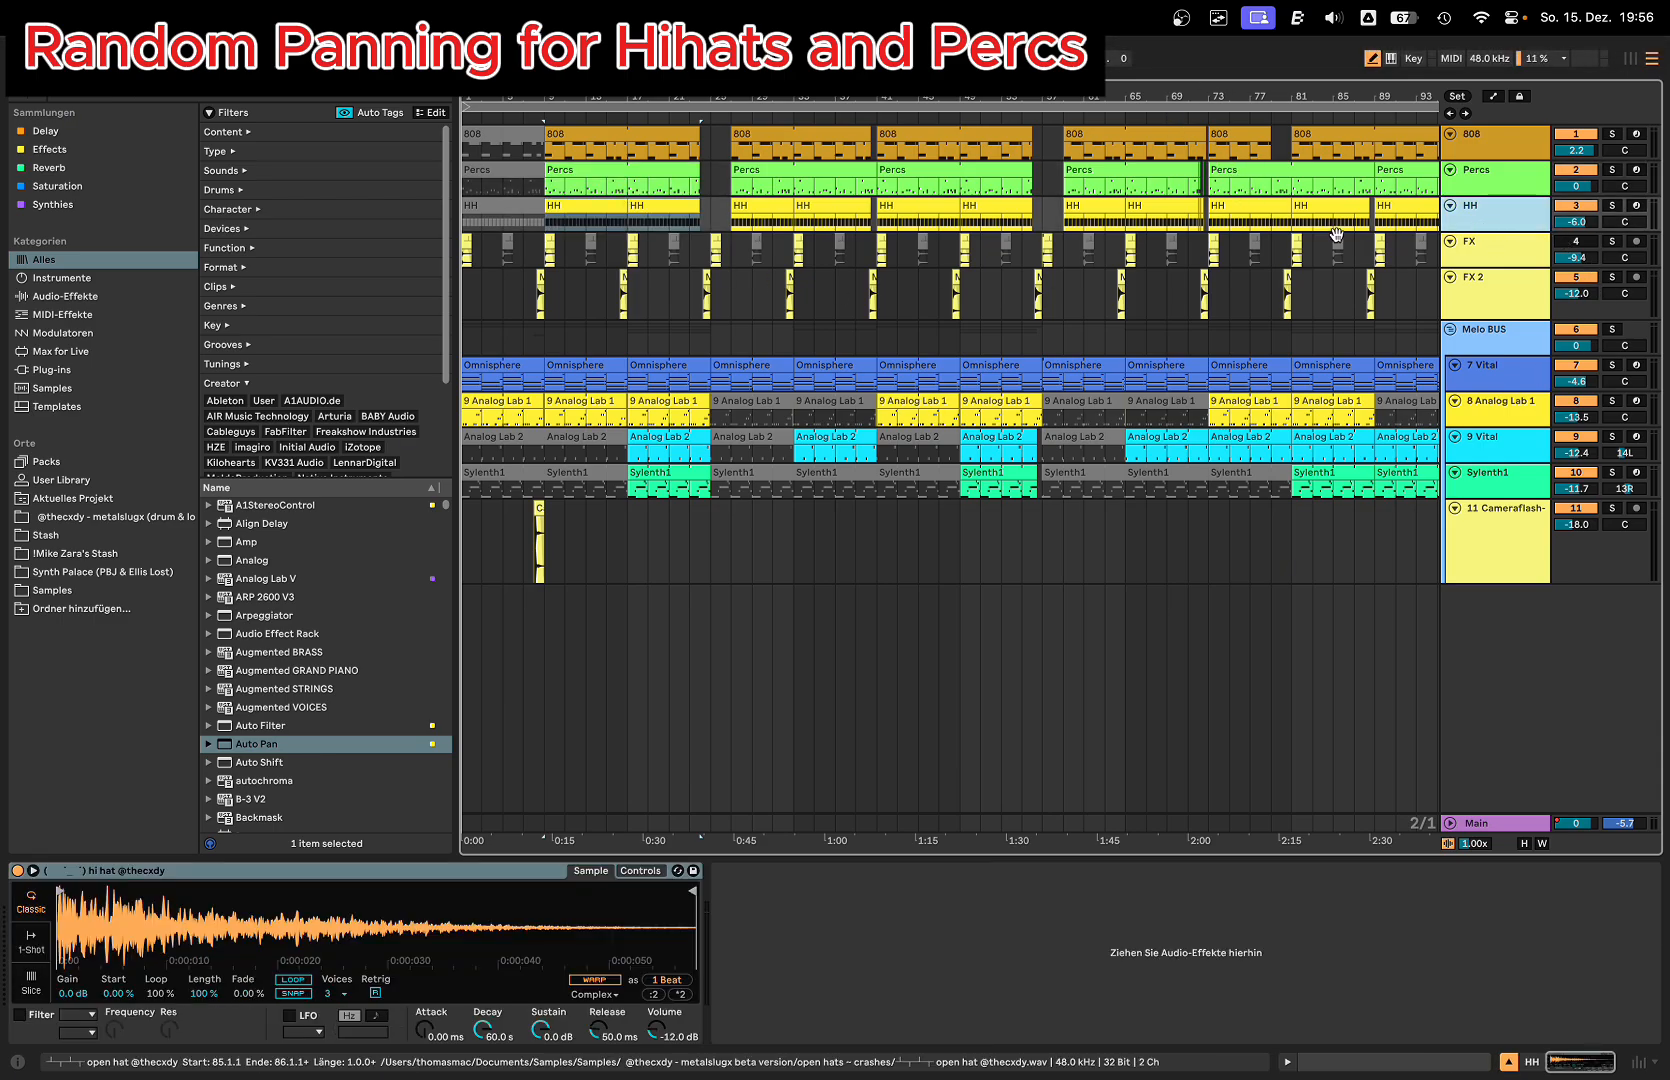
key(space)
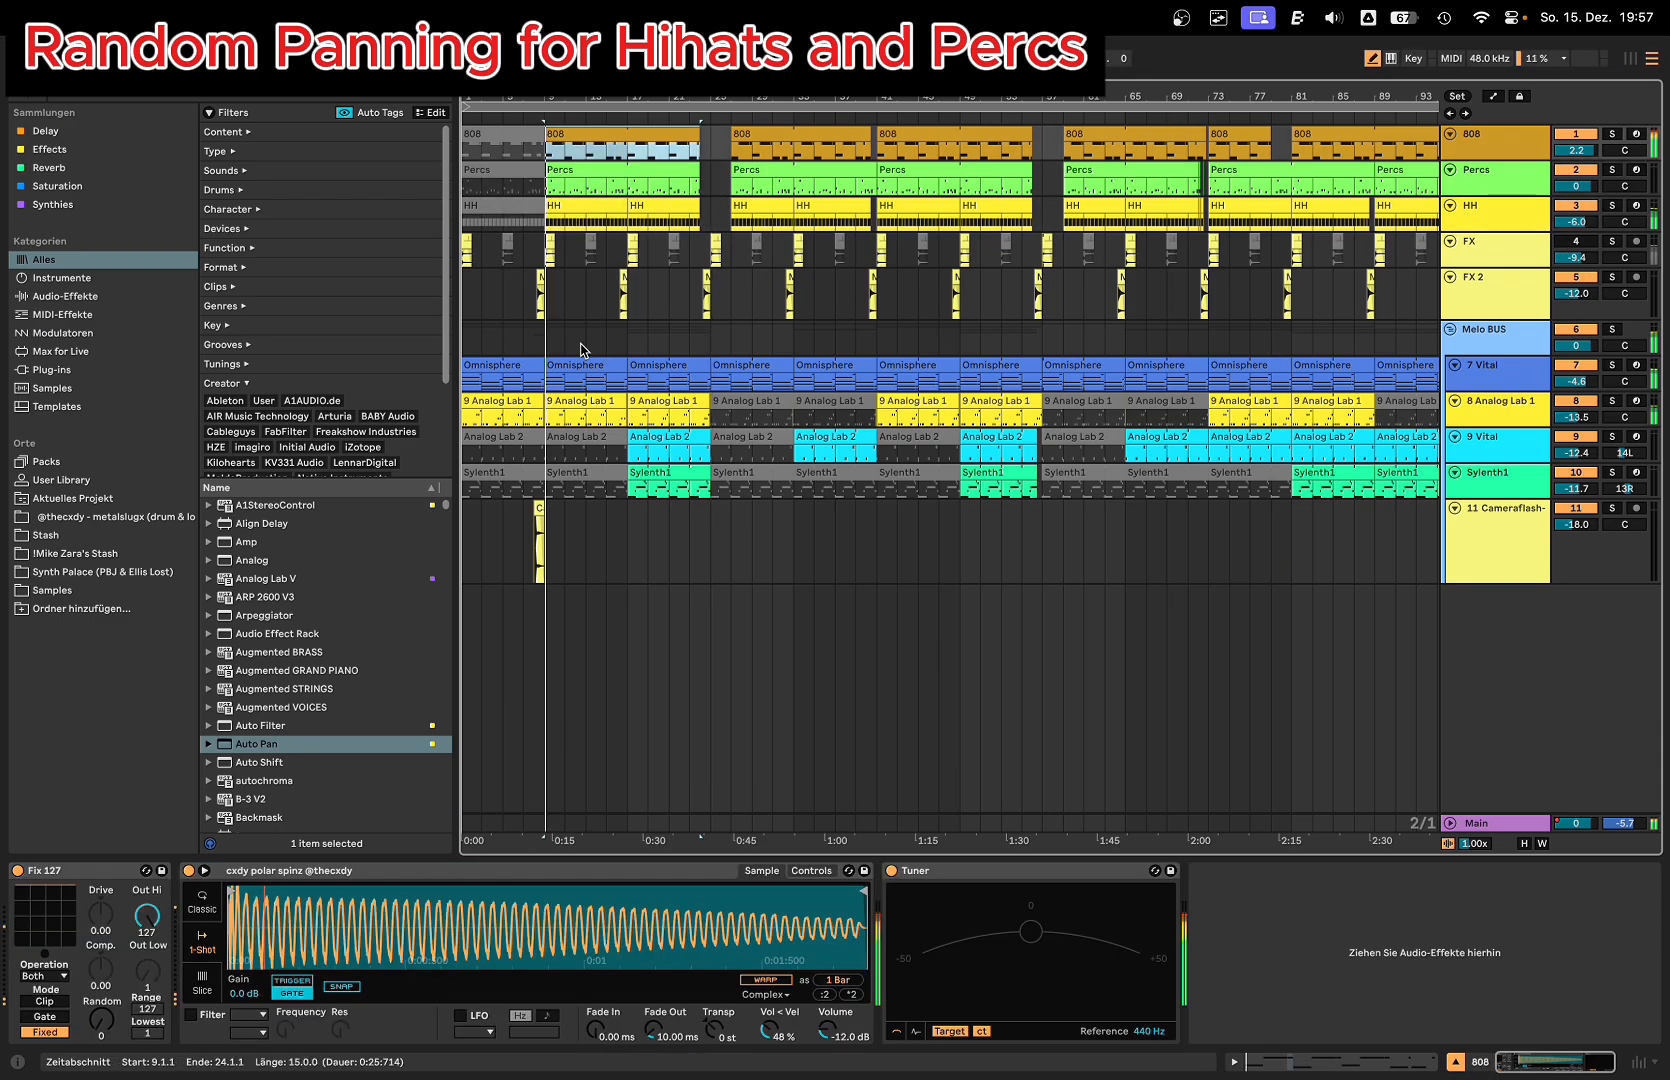
click(1490, 215)
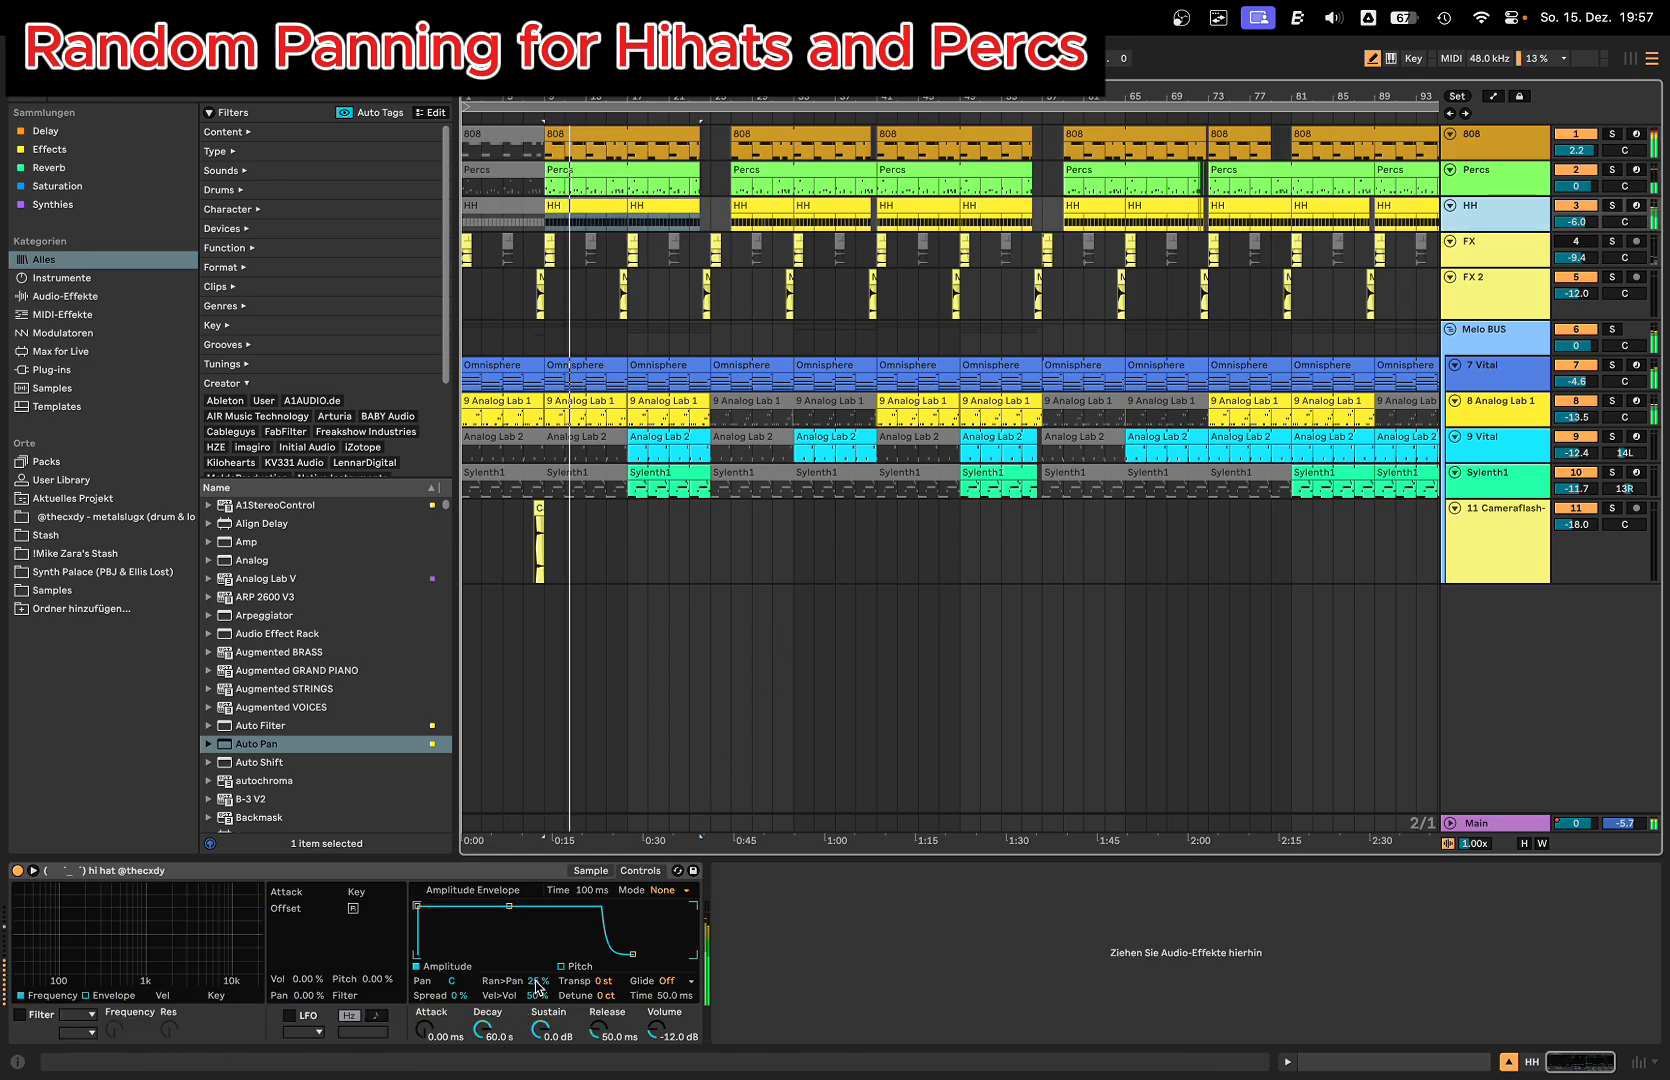
drag(538, 981, 538, 1016)
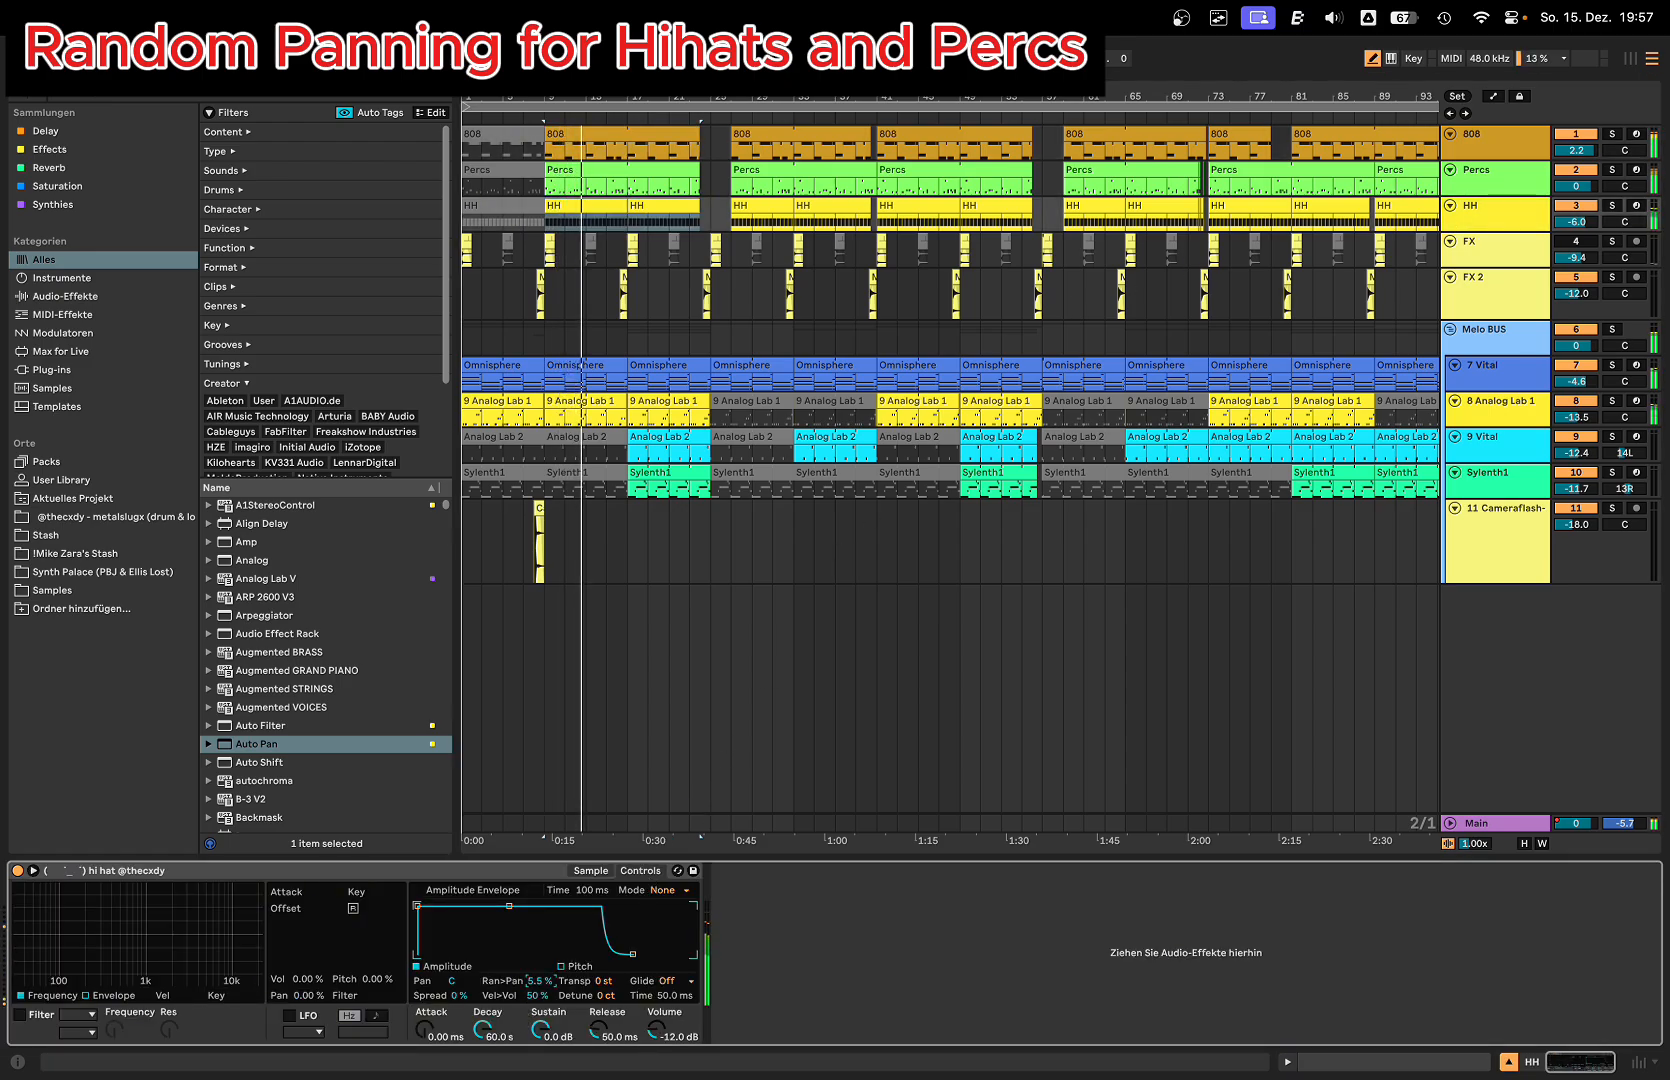
drag(539, 981, 539, 942)
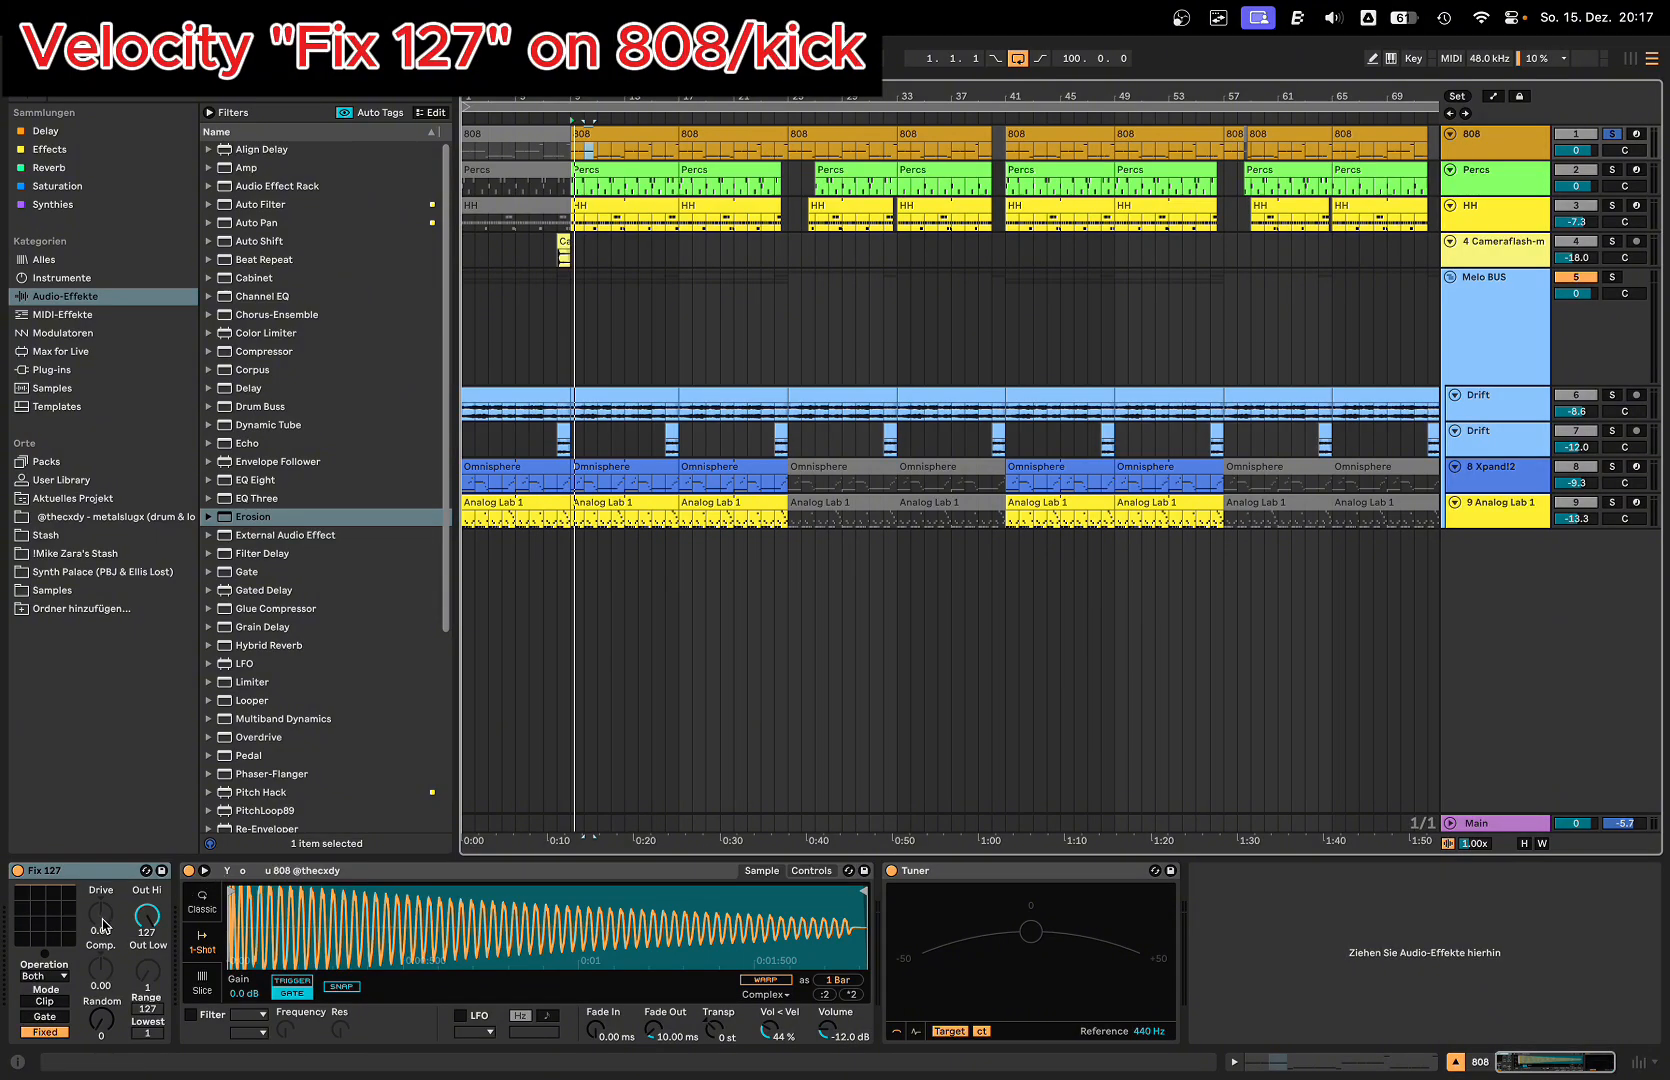
Step: Select the Fix 127 device on the 808 track and locate the Fix 127 preset of the Velocity MIDI effect in the browser
click(57, 871)
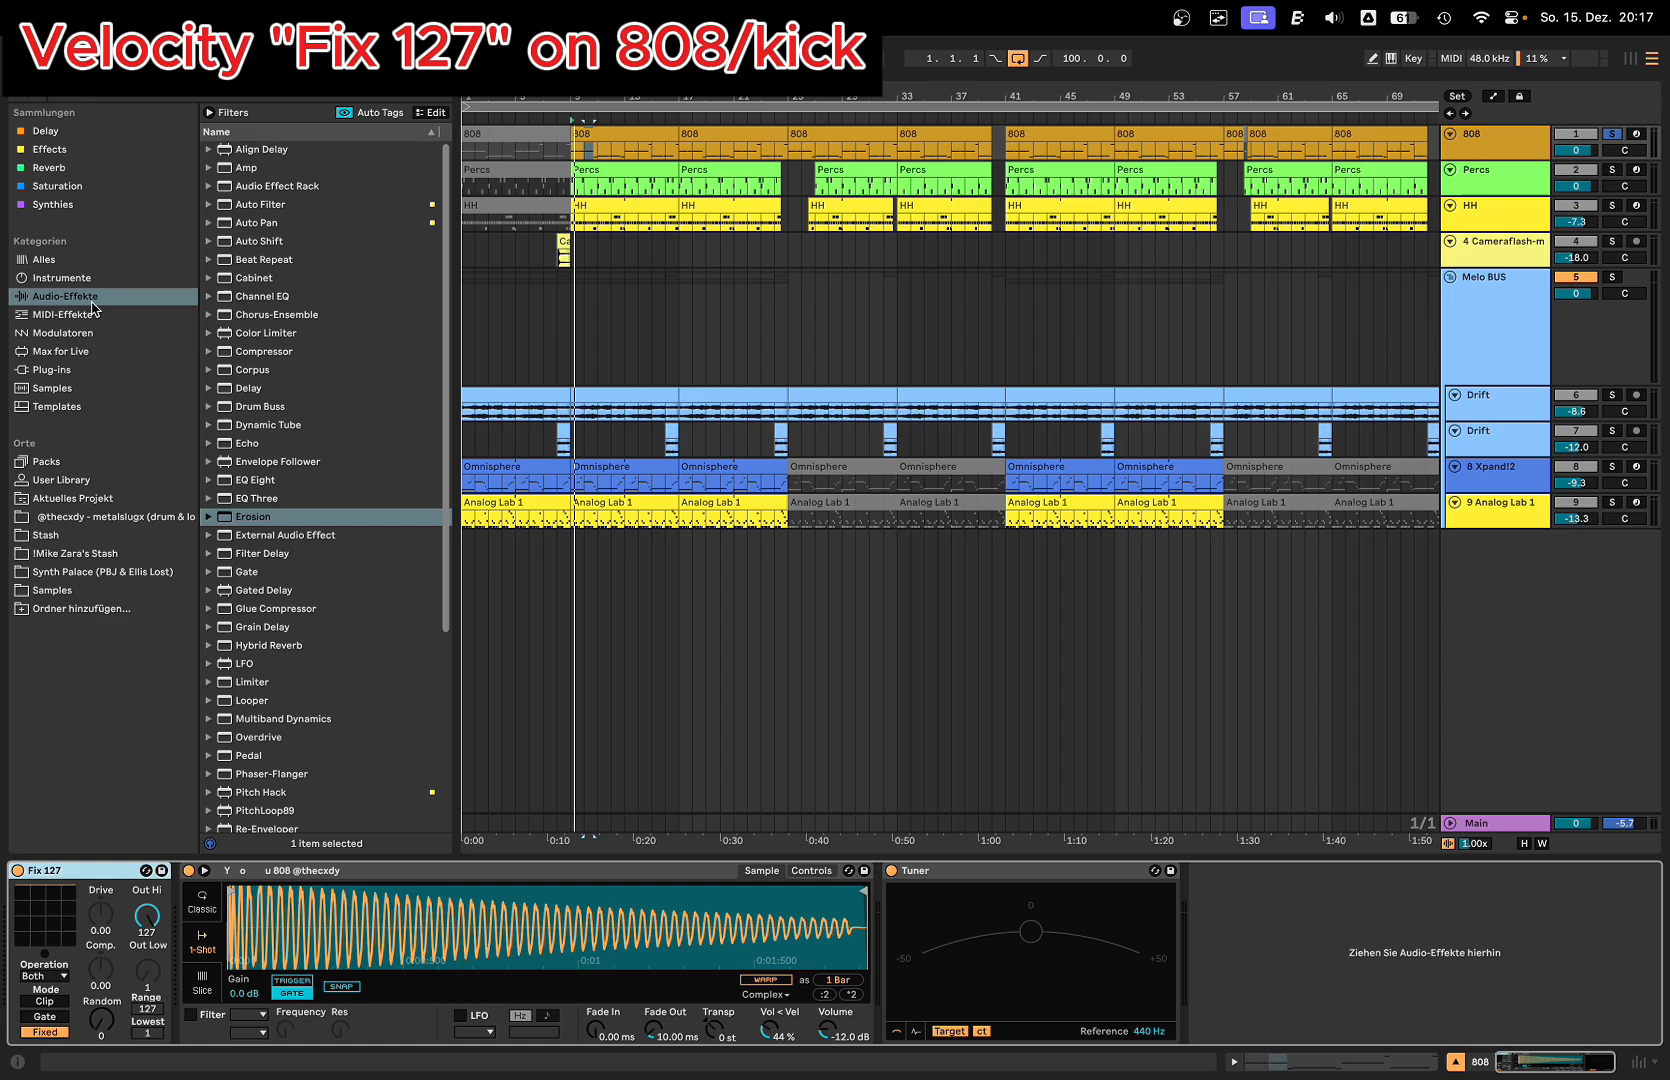
click(62, 314)
click(207, 427)
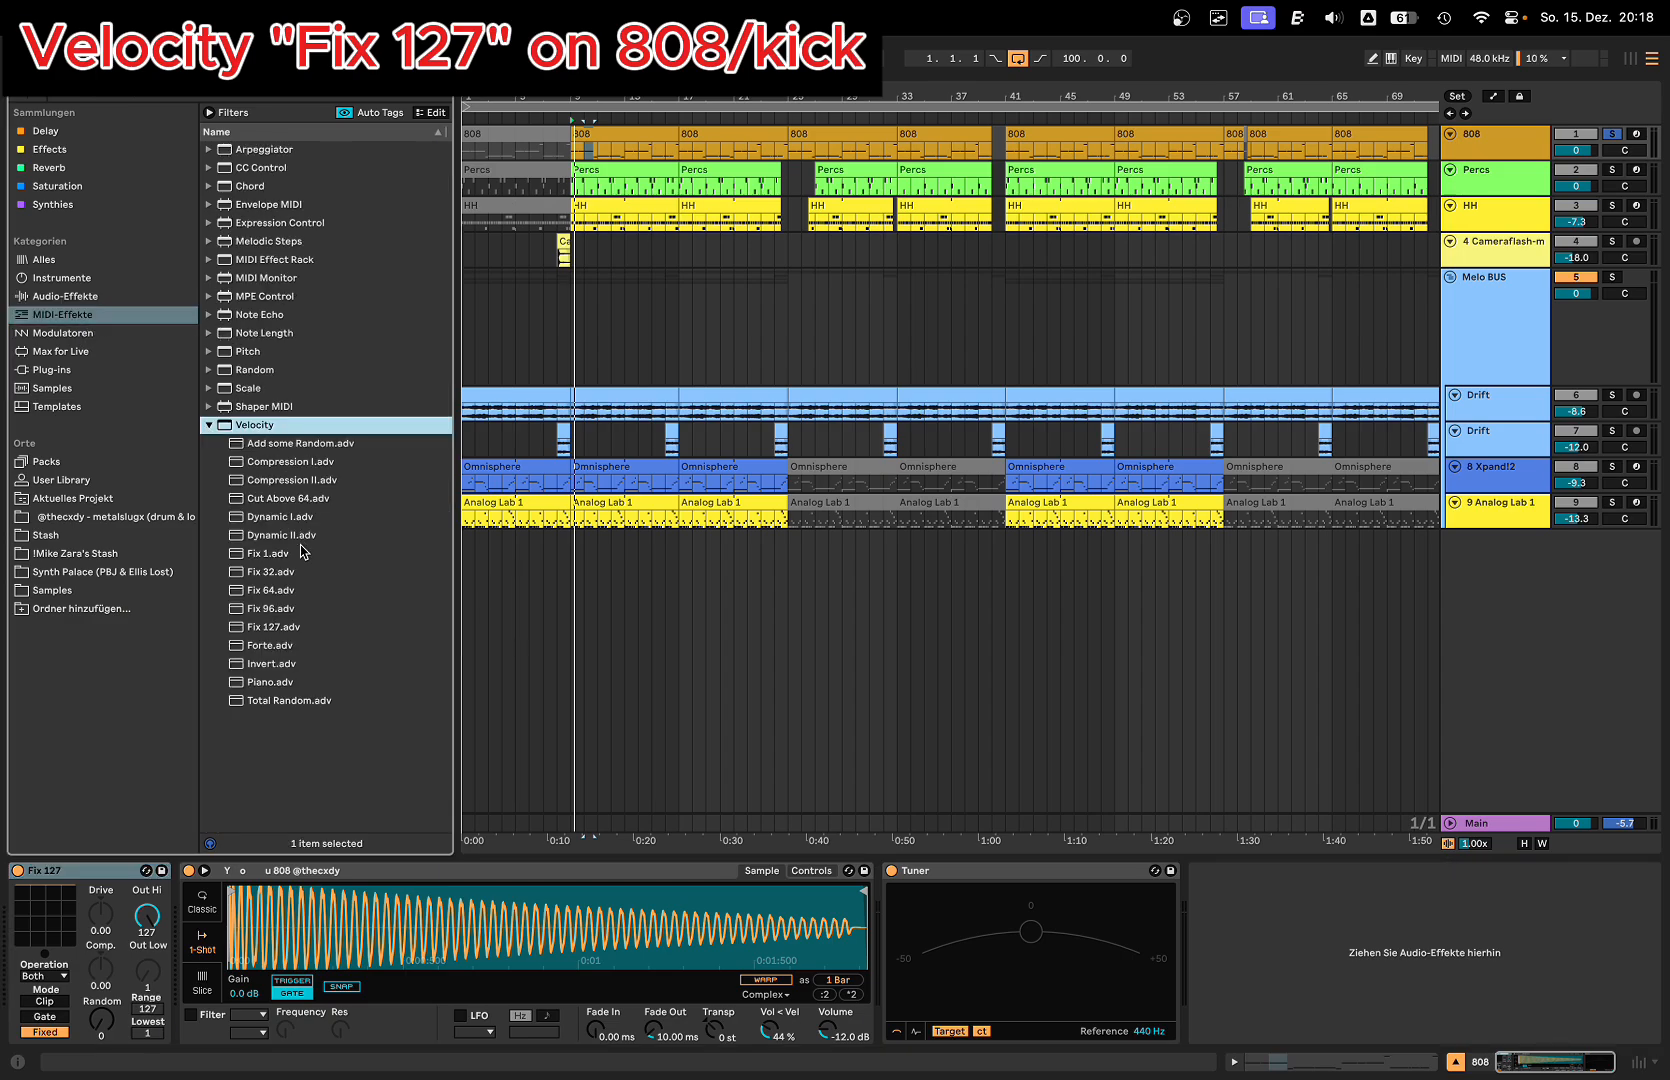
click(289, 628)
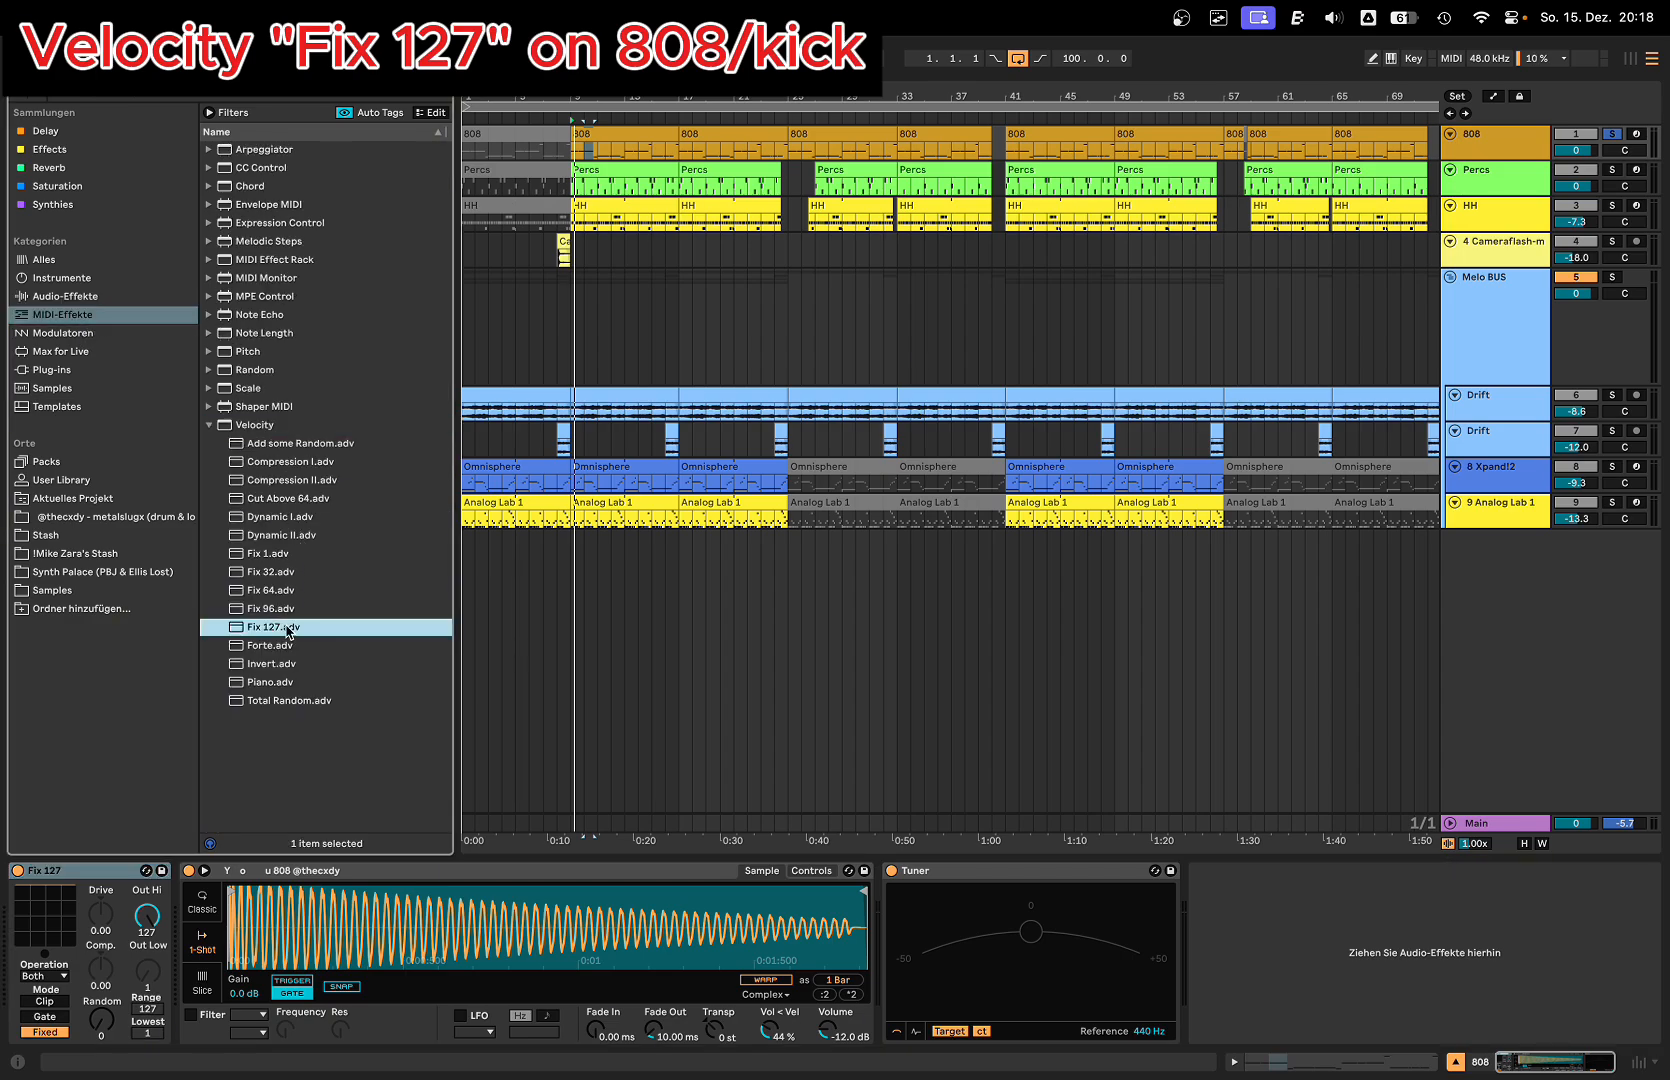
Step: Open the 808 clip at bar 9, select its first note and compare its velocity with the track's device chain
double_click(612, 138)
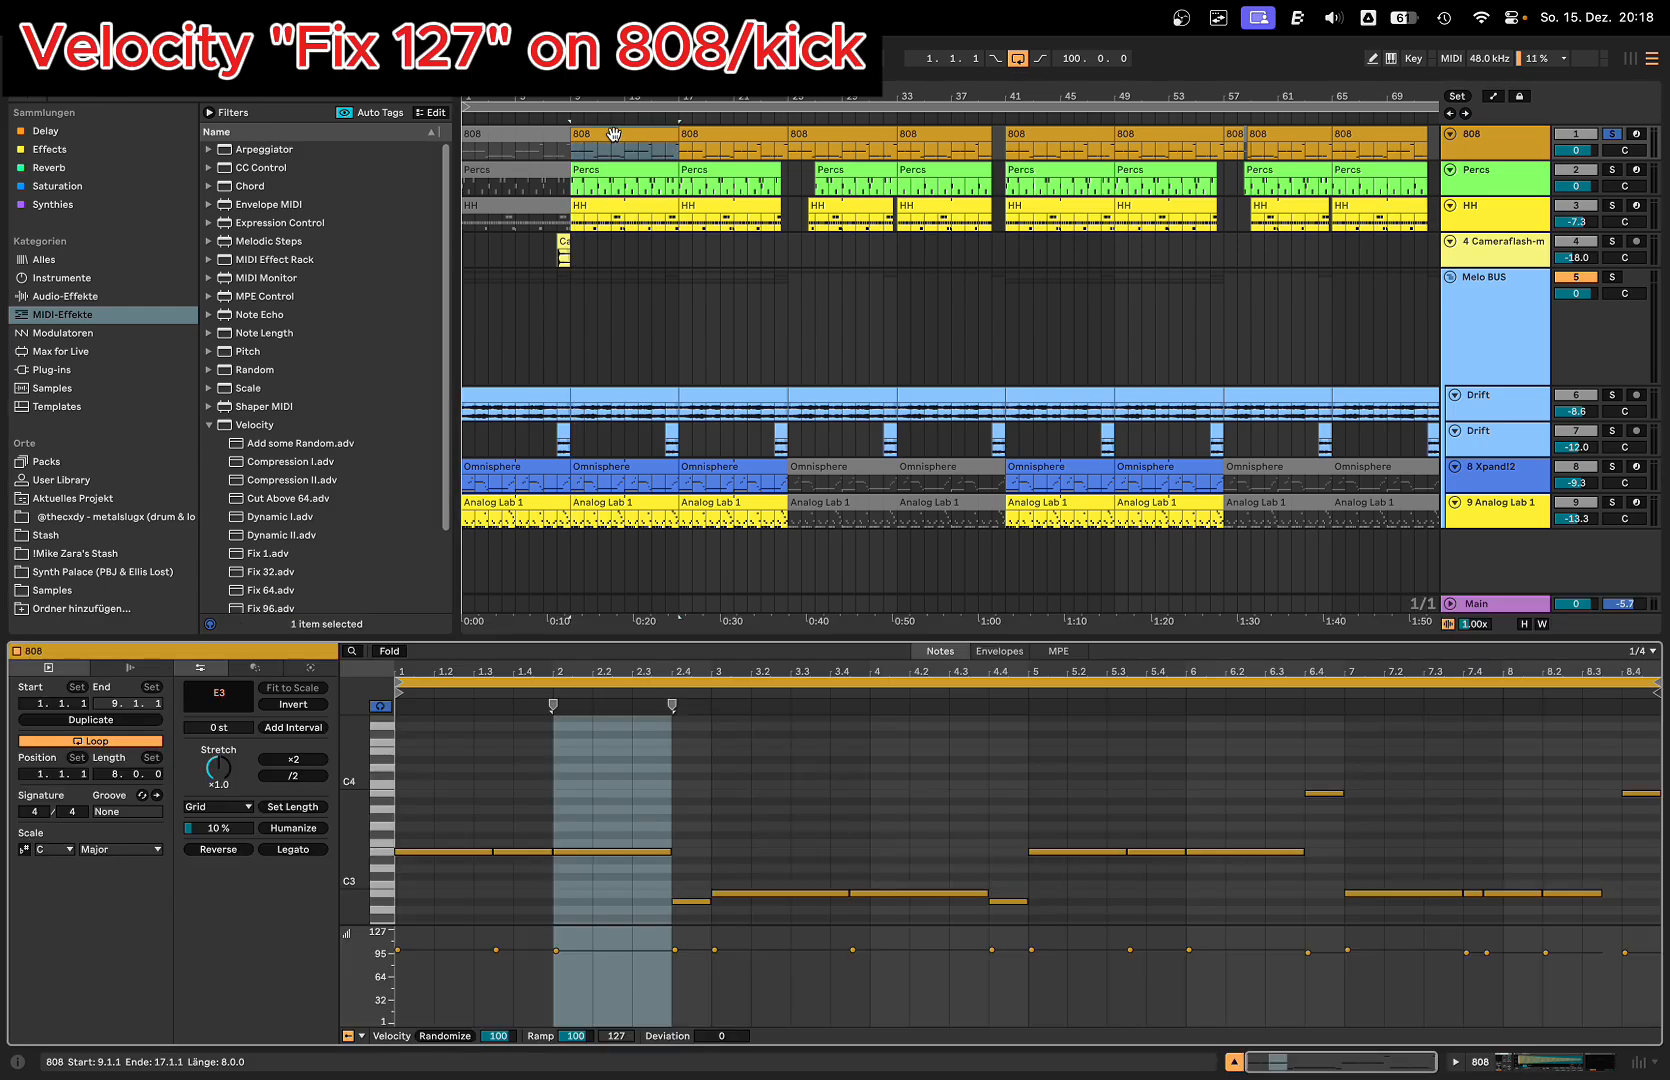
mouse_move(457, 851)
mouse_down()
mouse_move(457, 905)
mouse_move(457, 824)
mouse_move(457, 851)
mouse_up()
key(shift+Tab)
Step: Set the velocities of the first three notes in the 808 clip to 47, 127 and 94, and play the clip
key(shift+Tab)
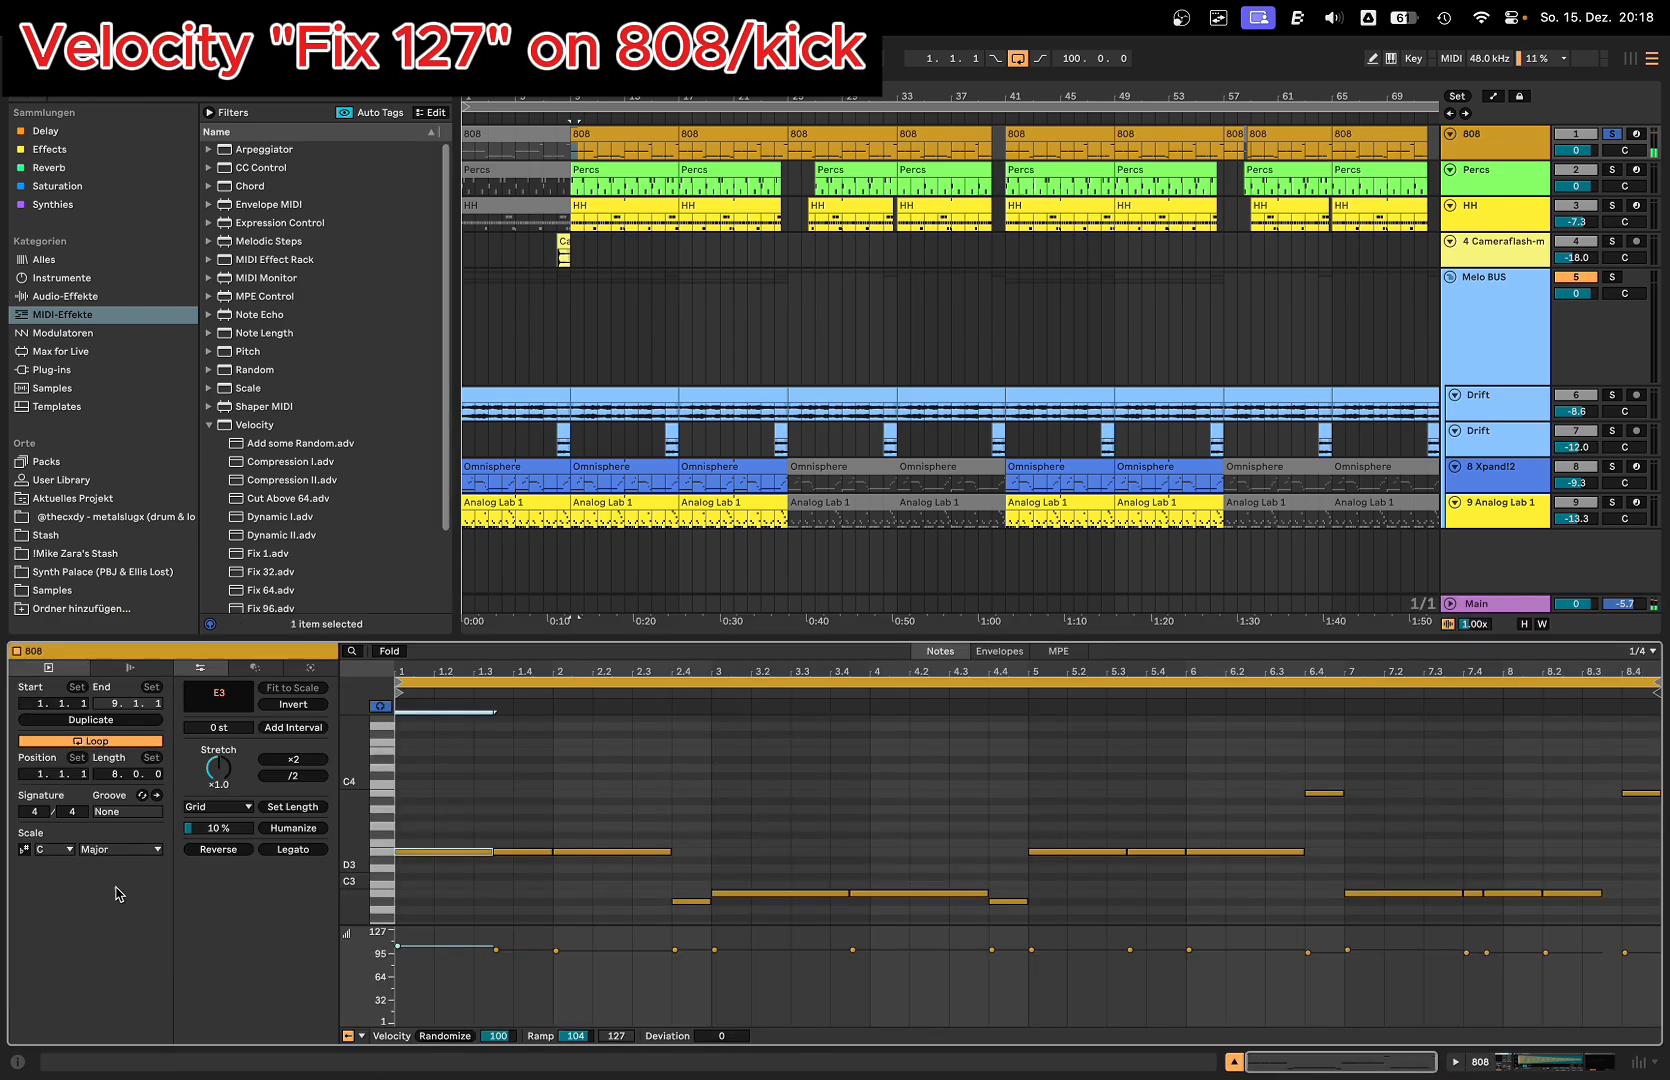
key(shift+Tab)
key(shift+Tab)
drag(457, 852, 457, 905)
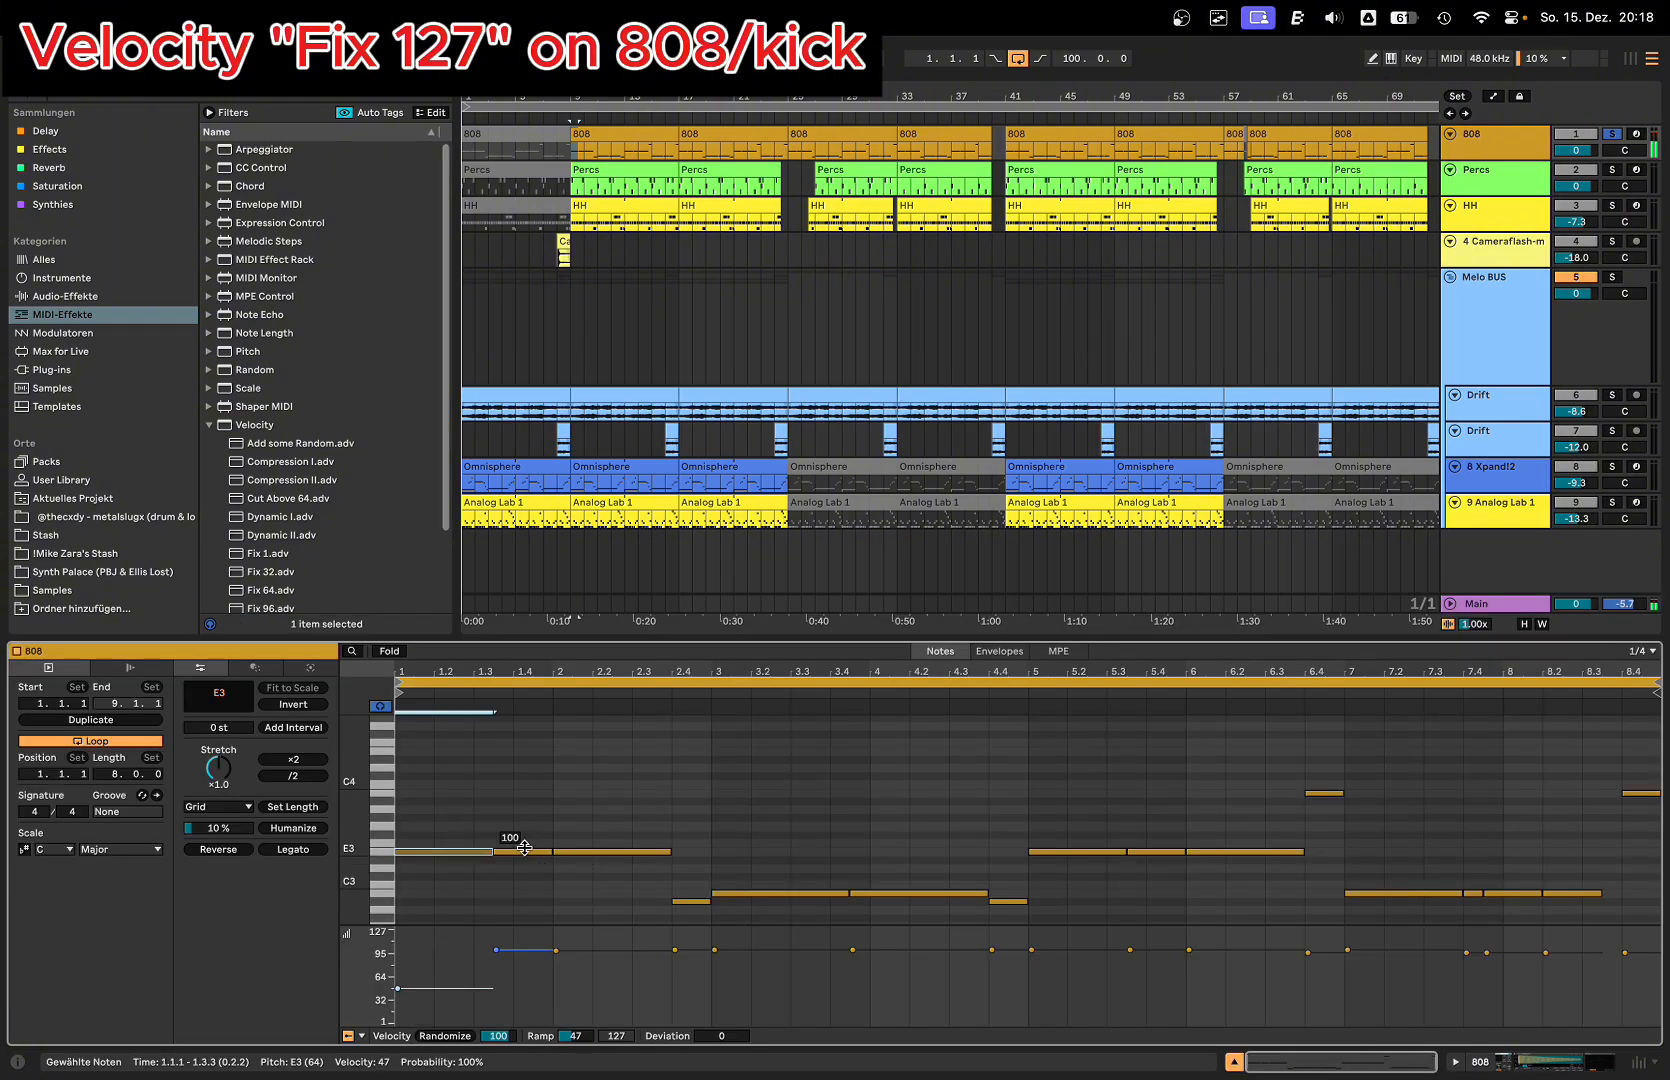
drag(522, 851, 598, 870)
key(space)
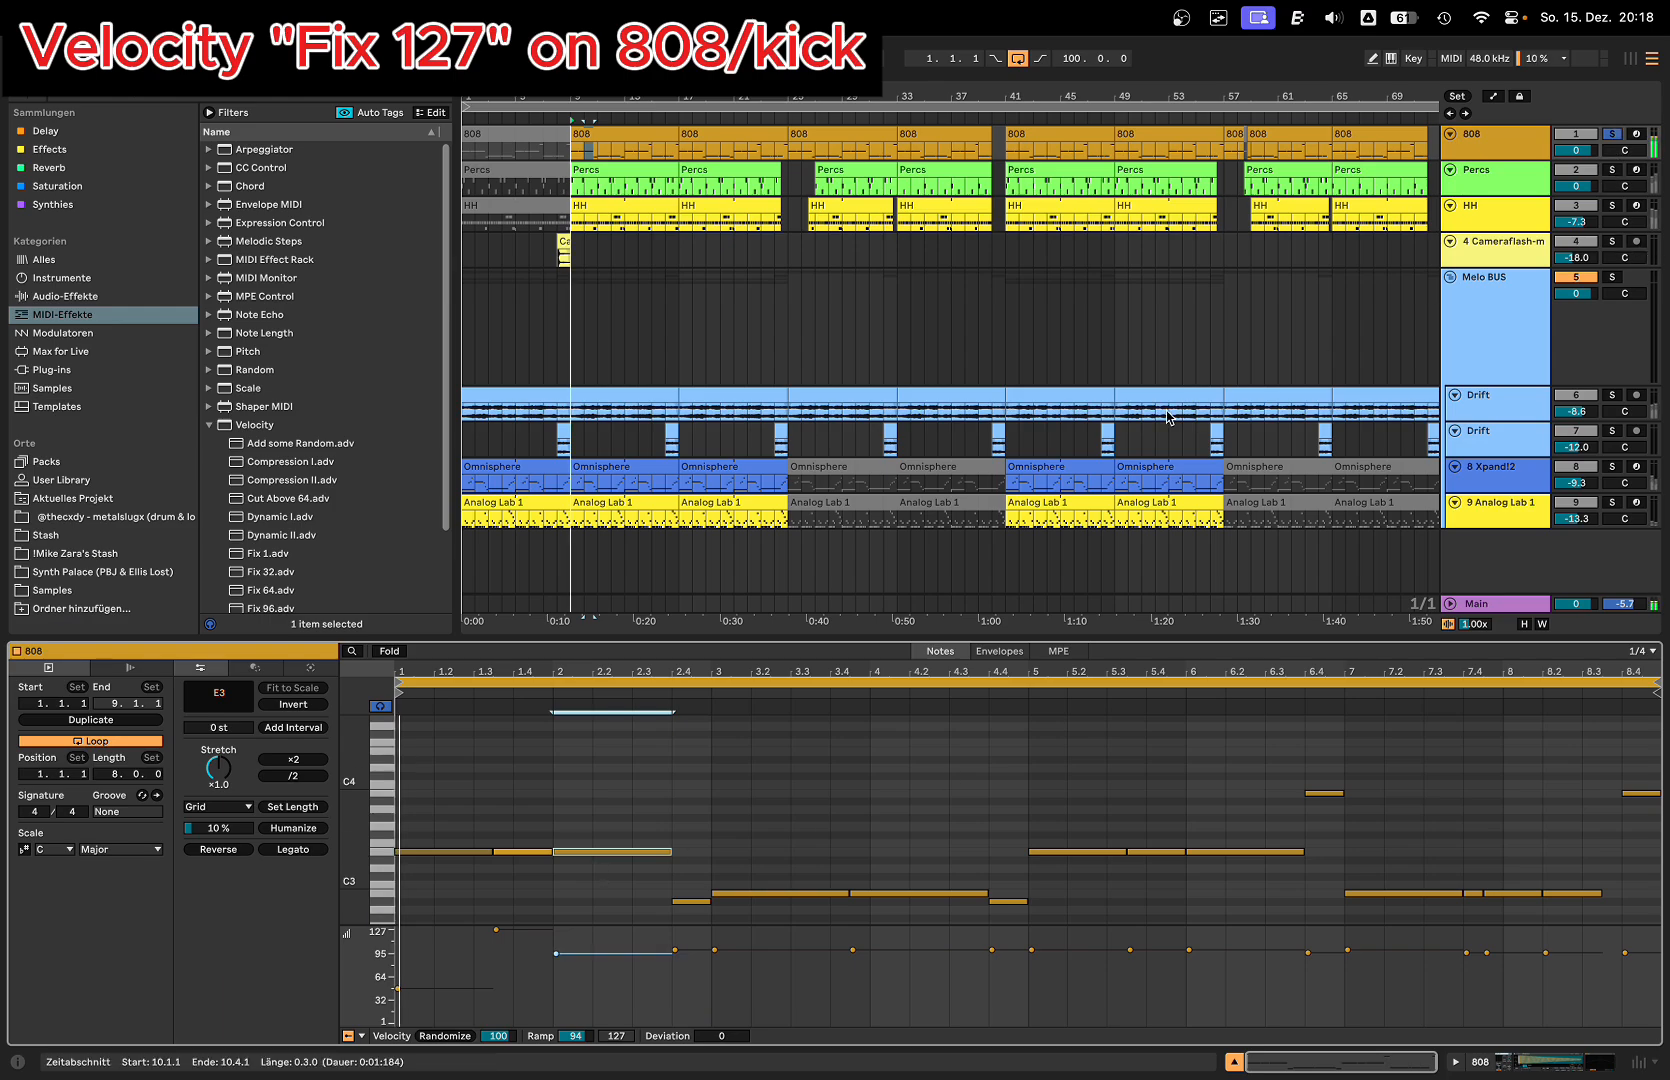
key(space)
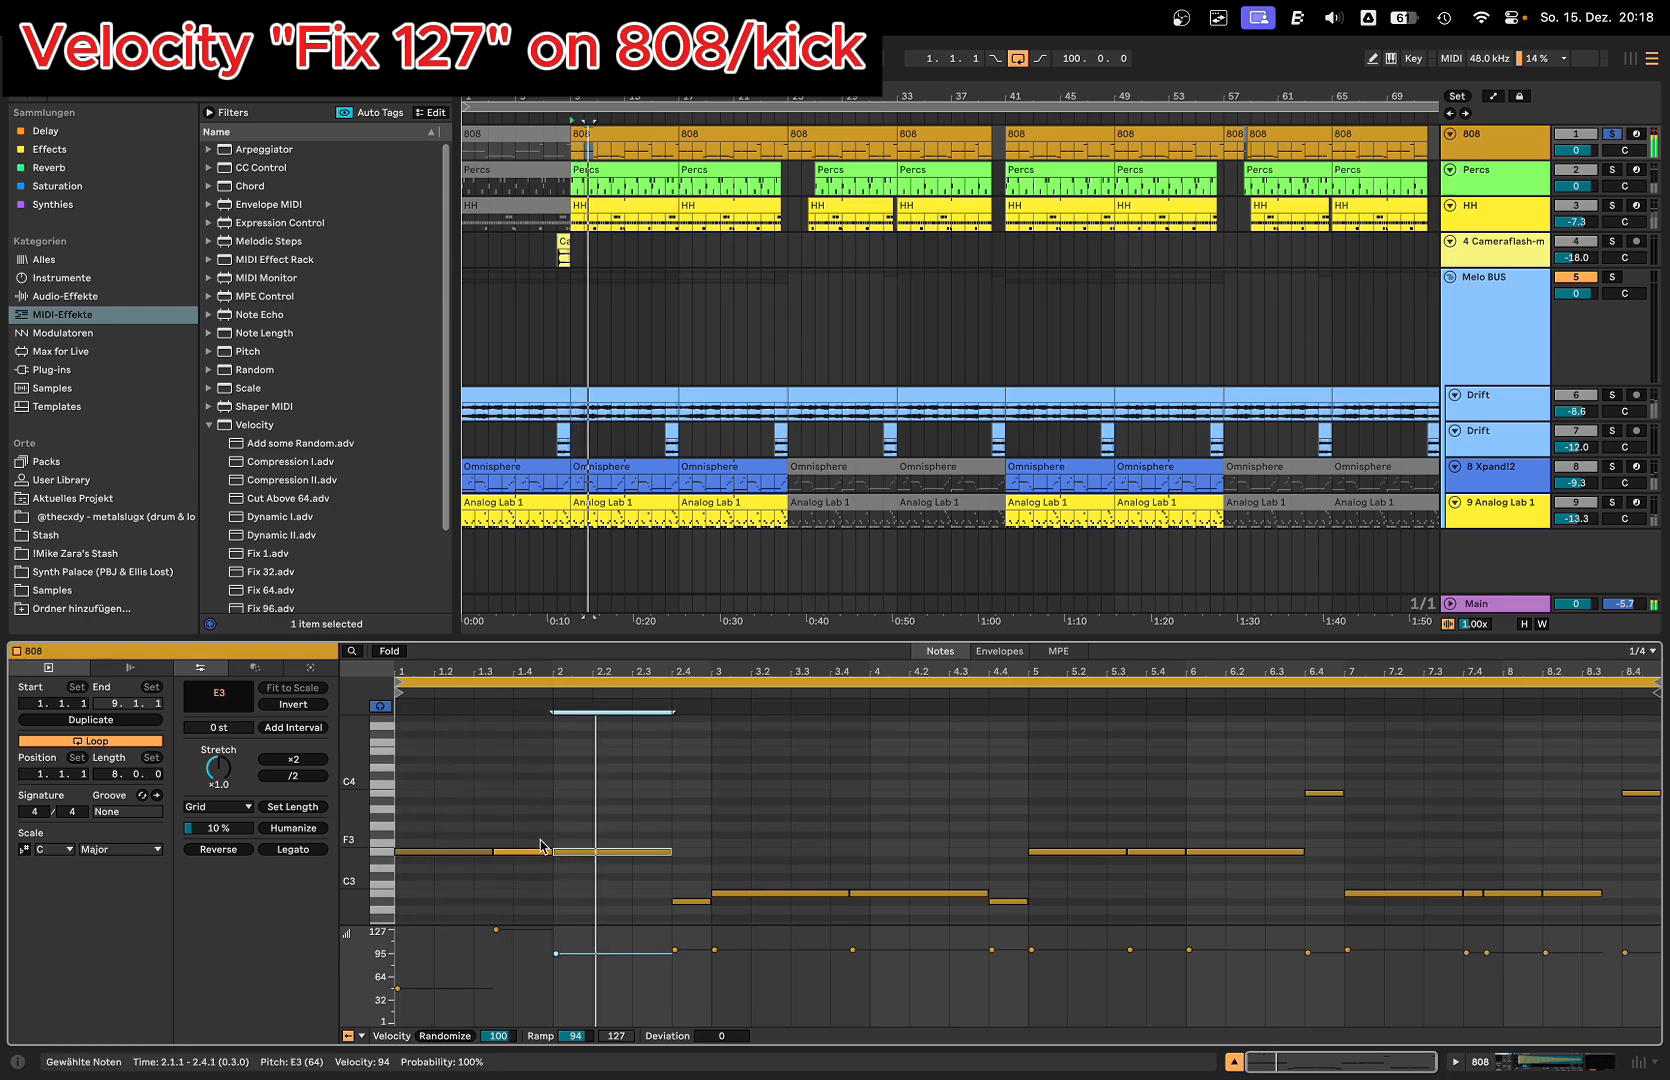
Step: Raise the velocities of the first three 808 notes to 127 and switch on the Fix 127 device on the 808 track
drag(430, 852, 430, 815)
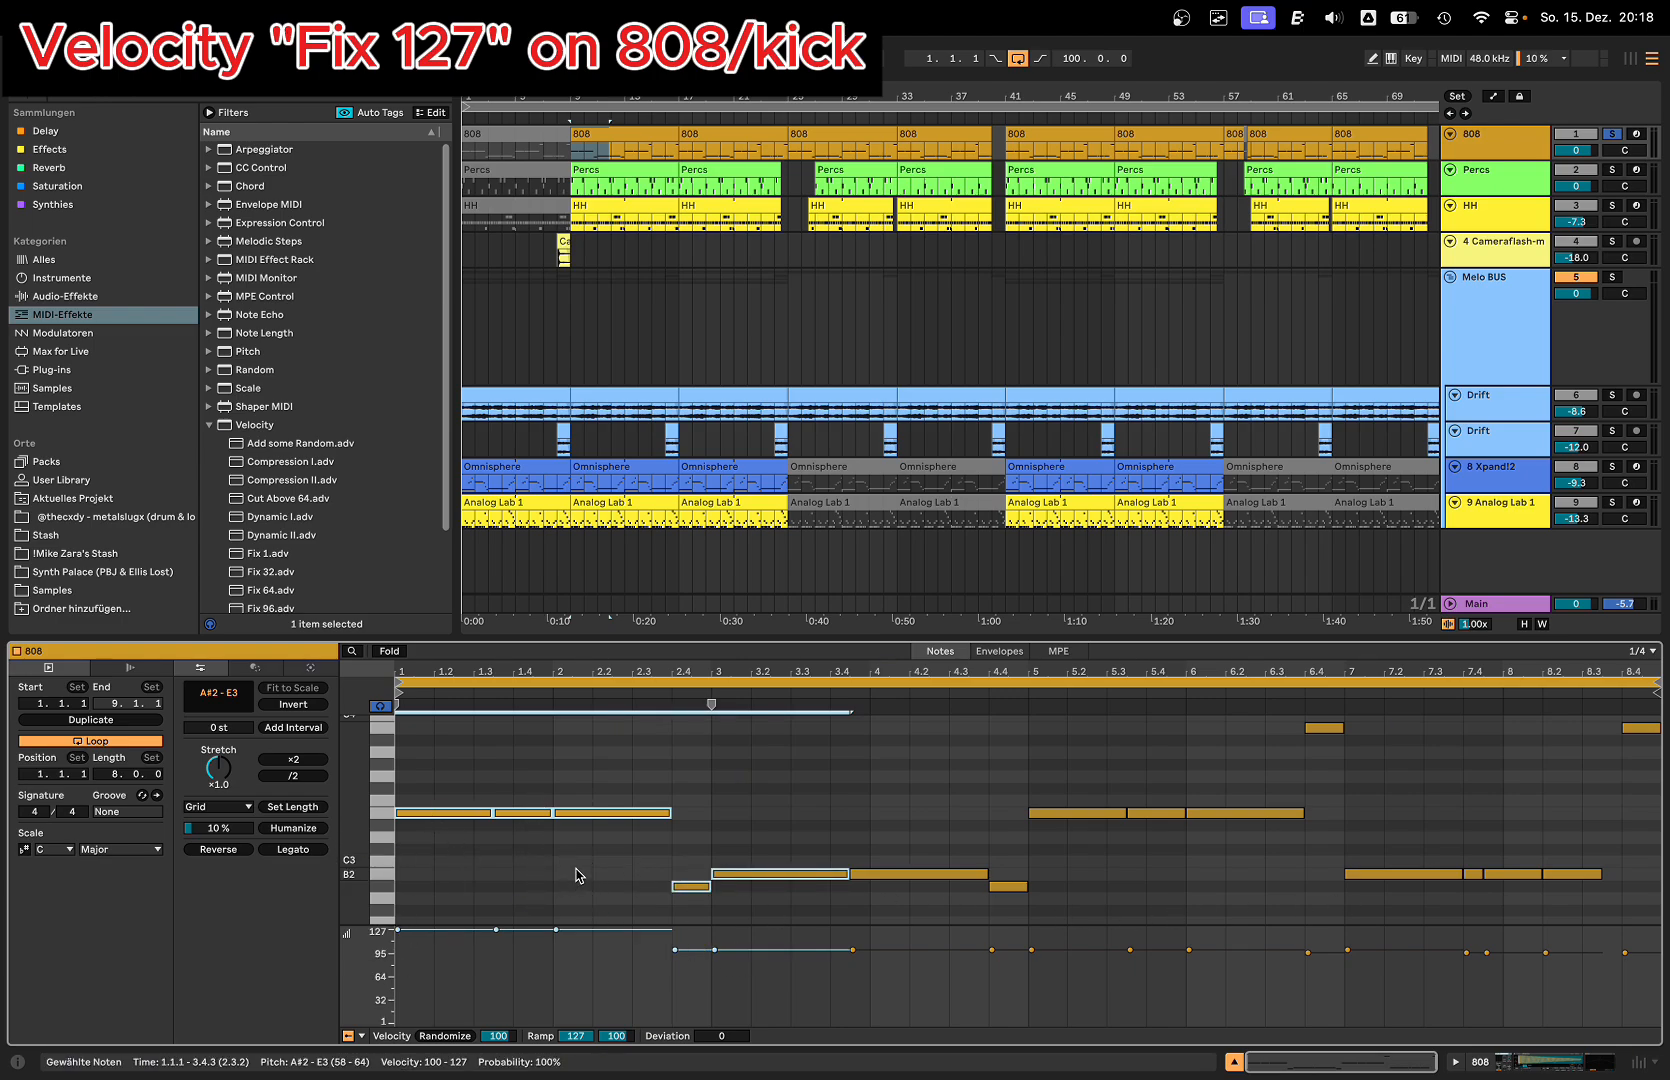
key(shift+Tab)
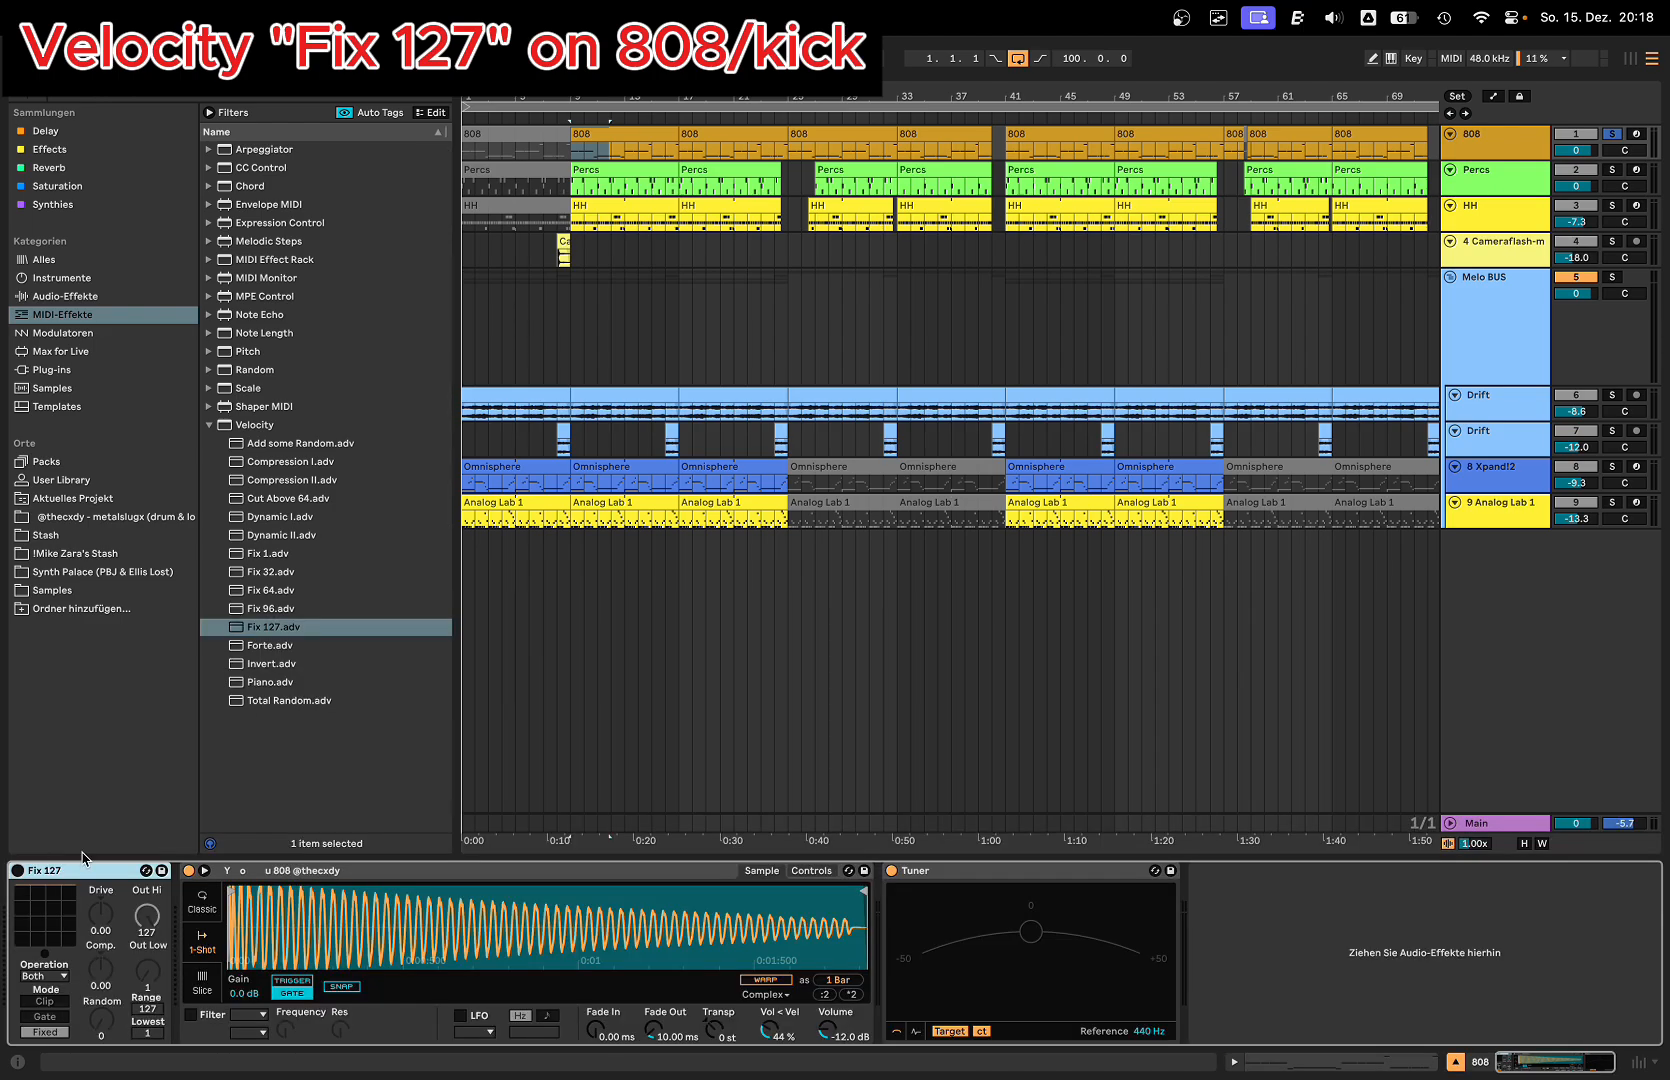
click(18, 871)
key(shift+Tab)
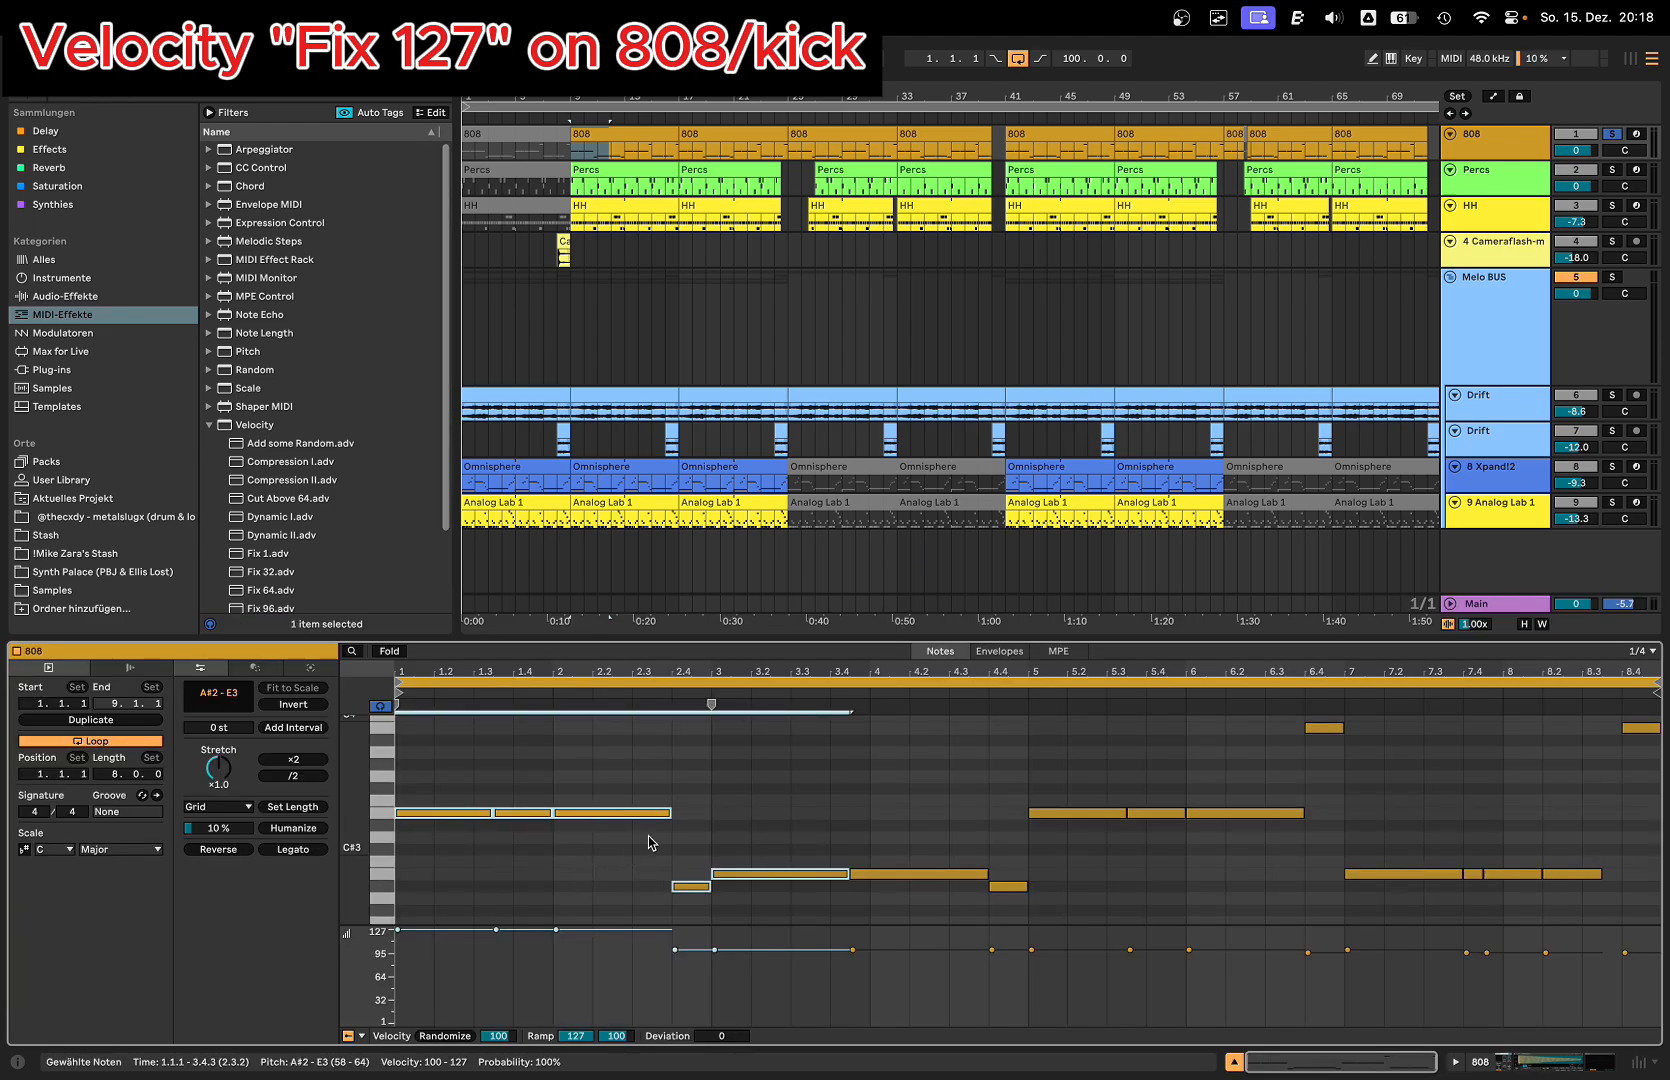
Step: Draw short E3 and F#3 test notes near the start of the Omnisphere clip at velocities 83 and 84, and remove both
click(663, 467)
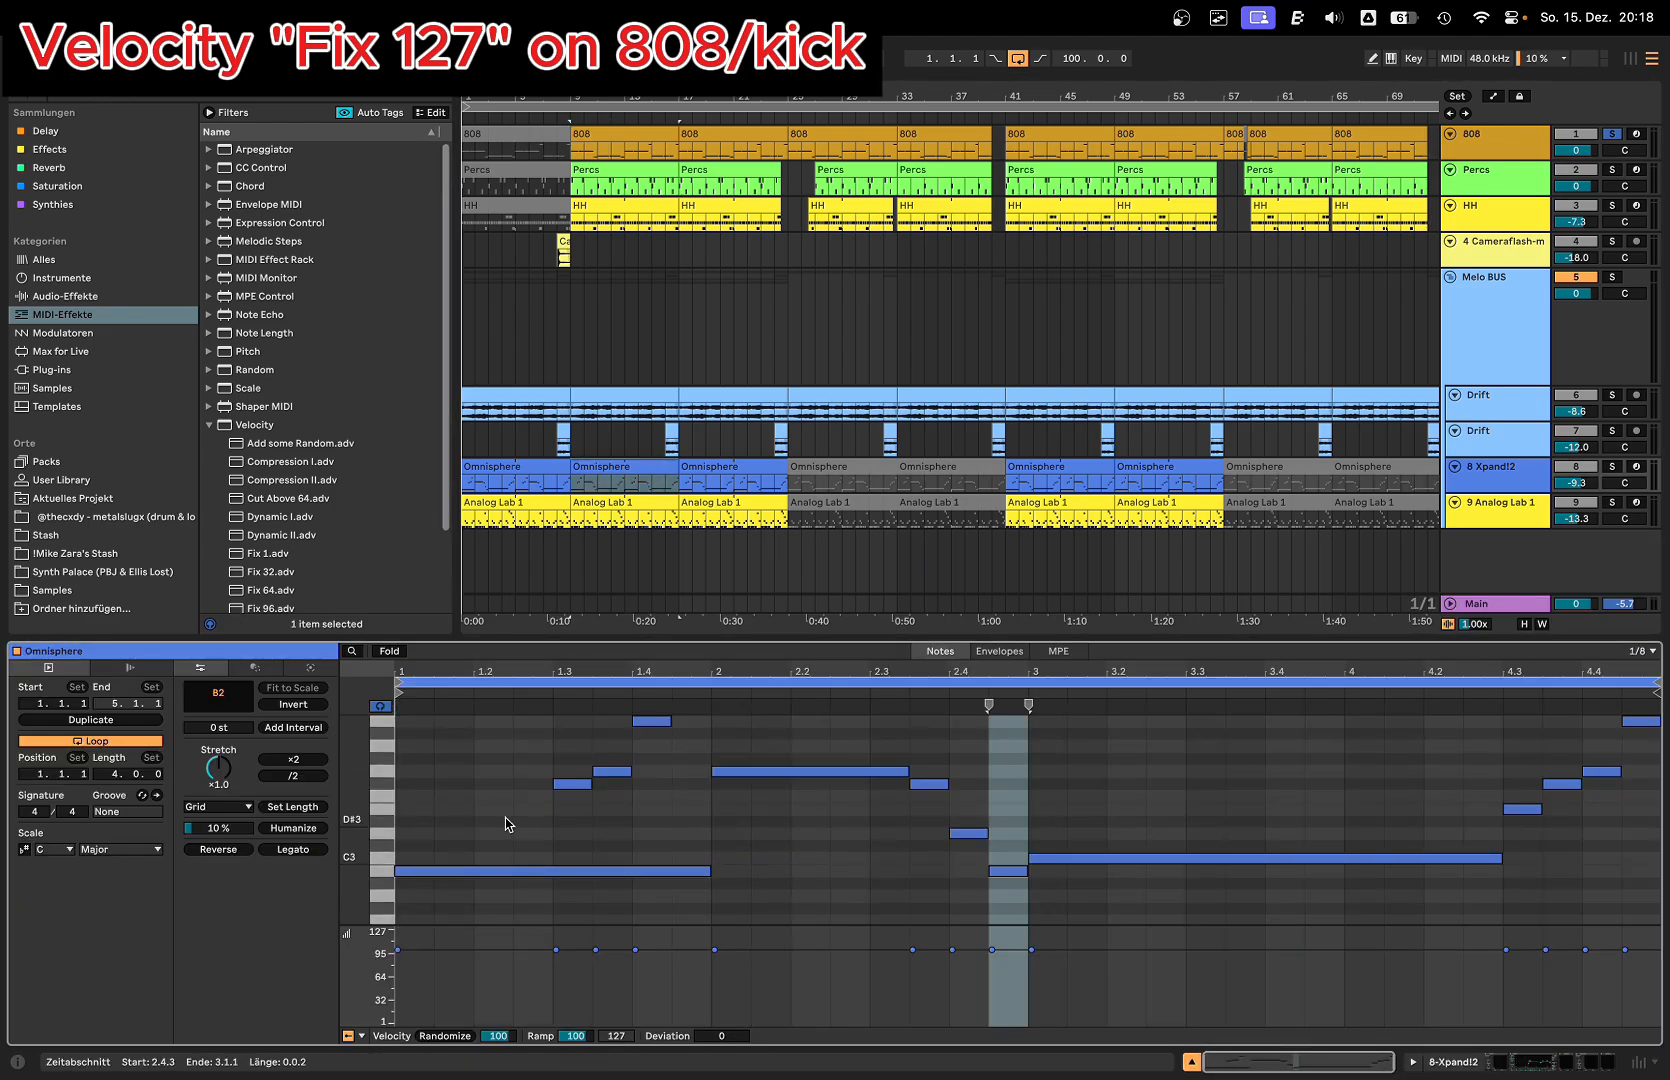
key(b)
click(462, 807)
drag(458, 806, 458, 842)
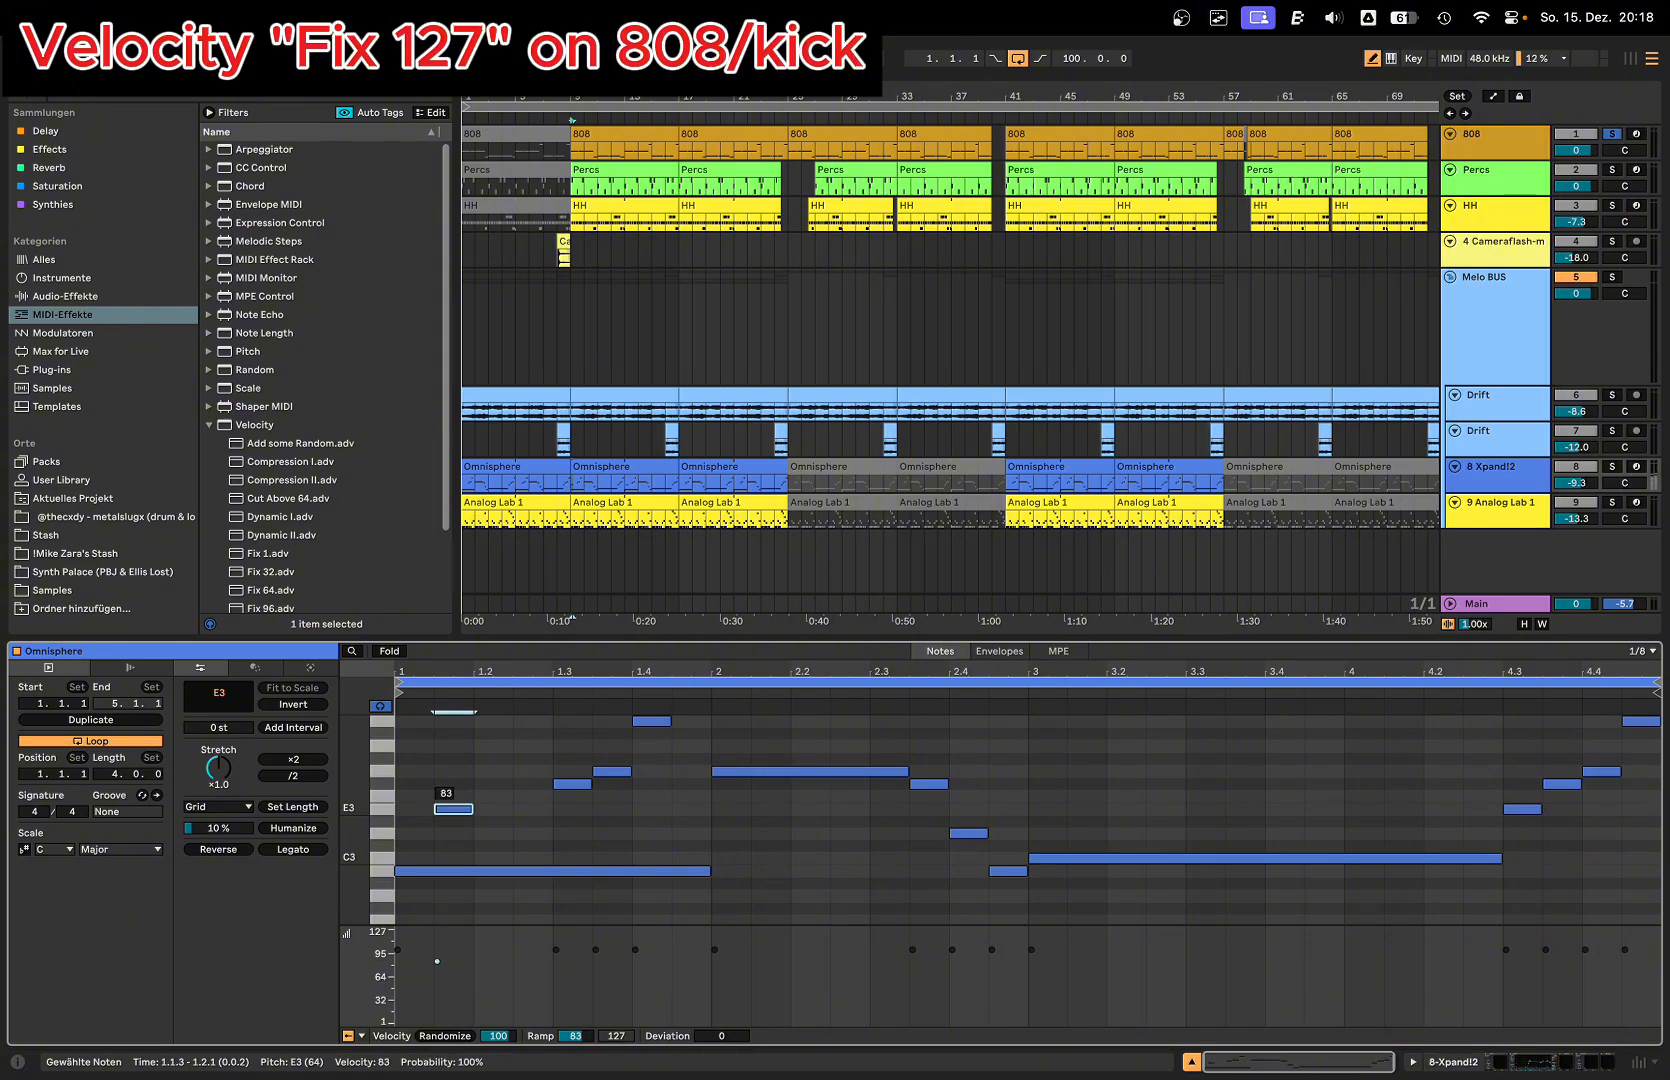
click(488, 785)
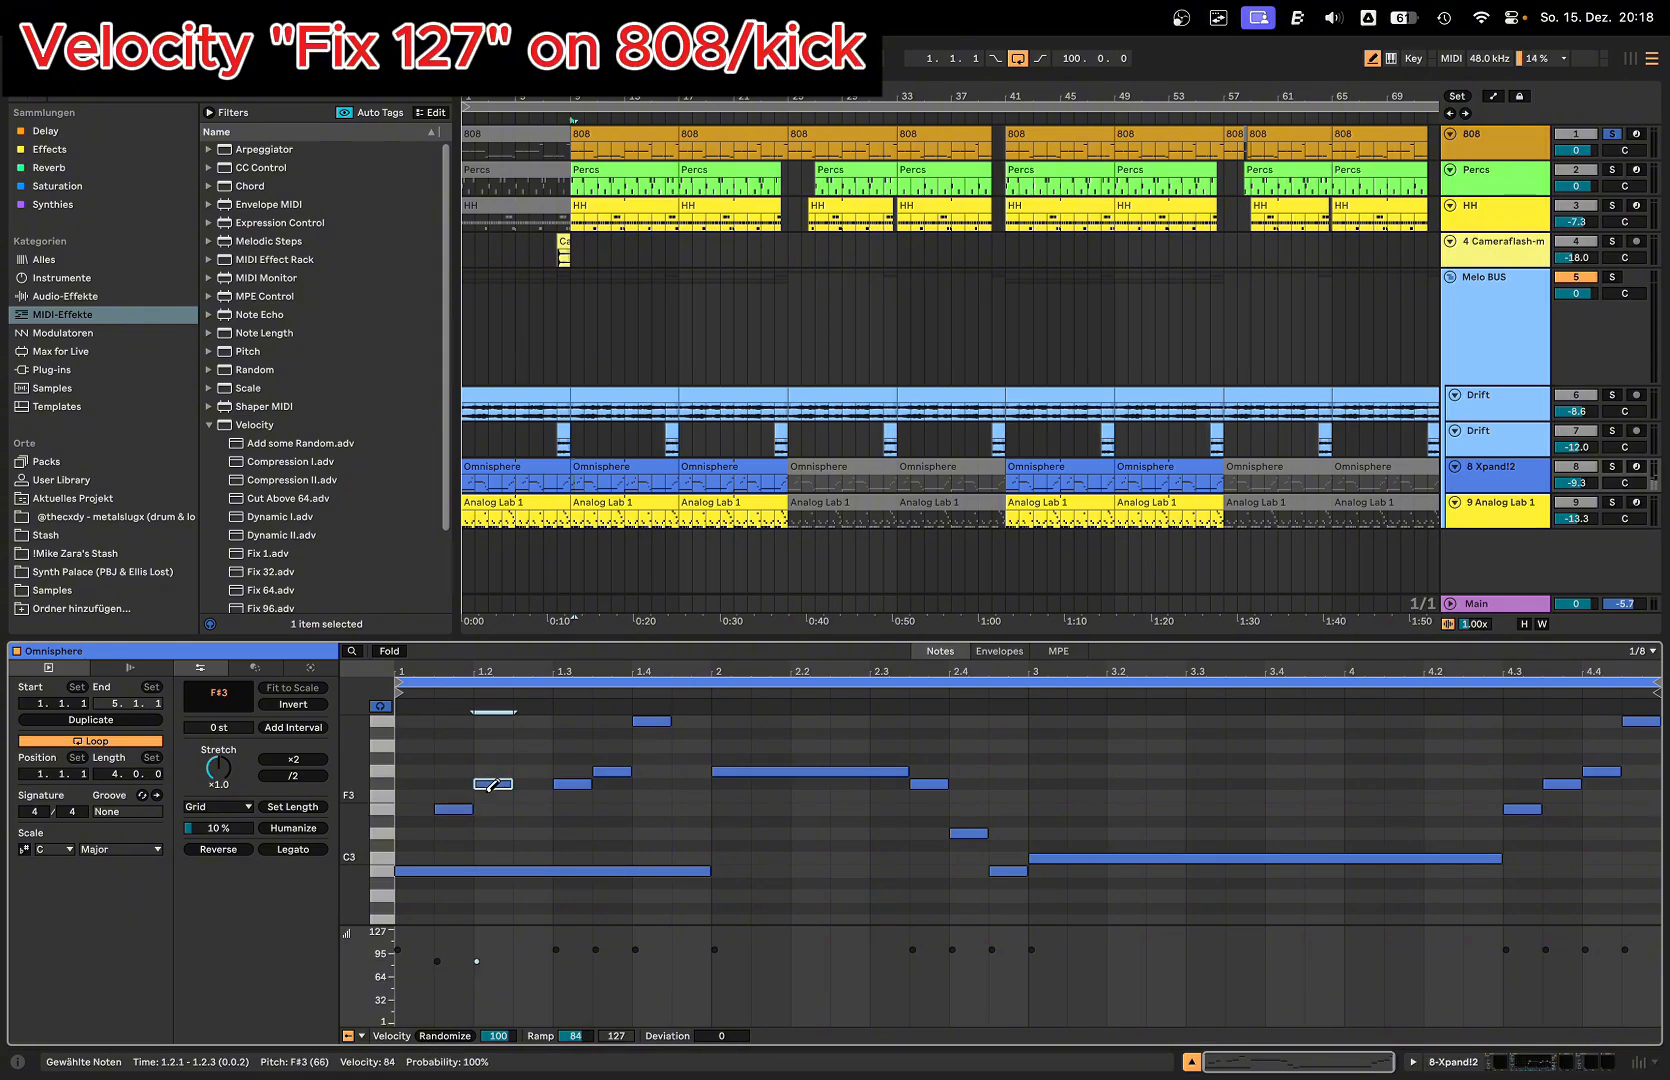
drag(488, 785, 452, 807)
click(491, 784)
click(491, 784)
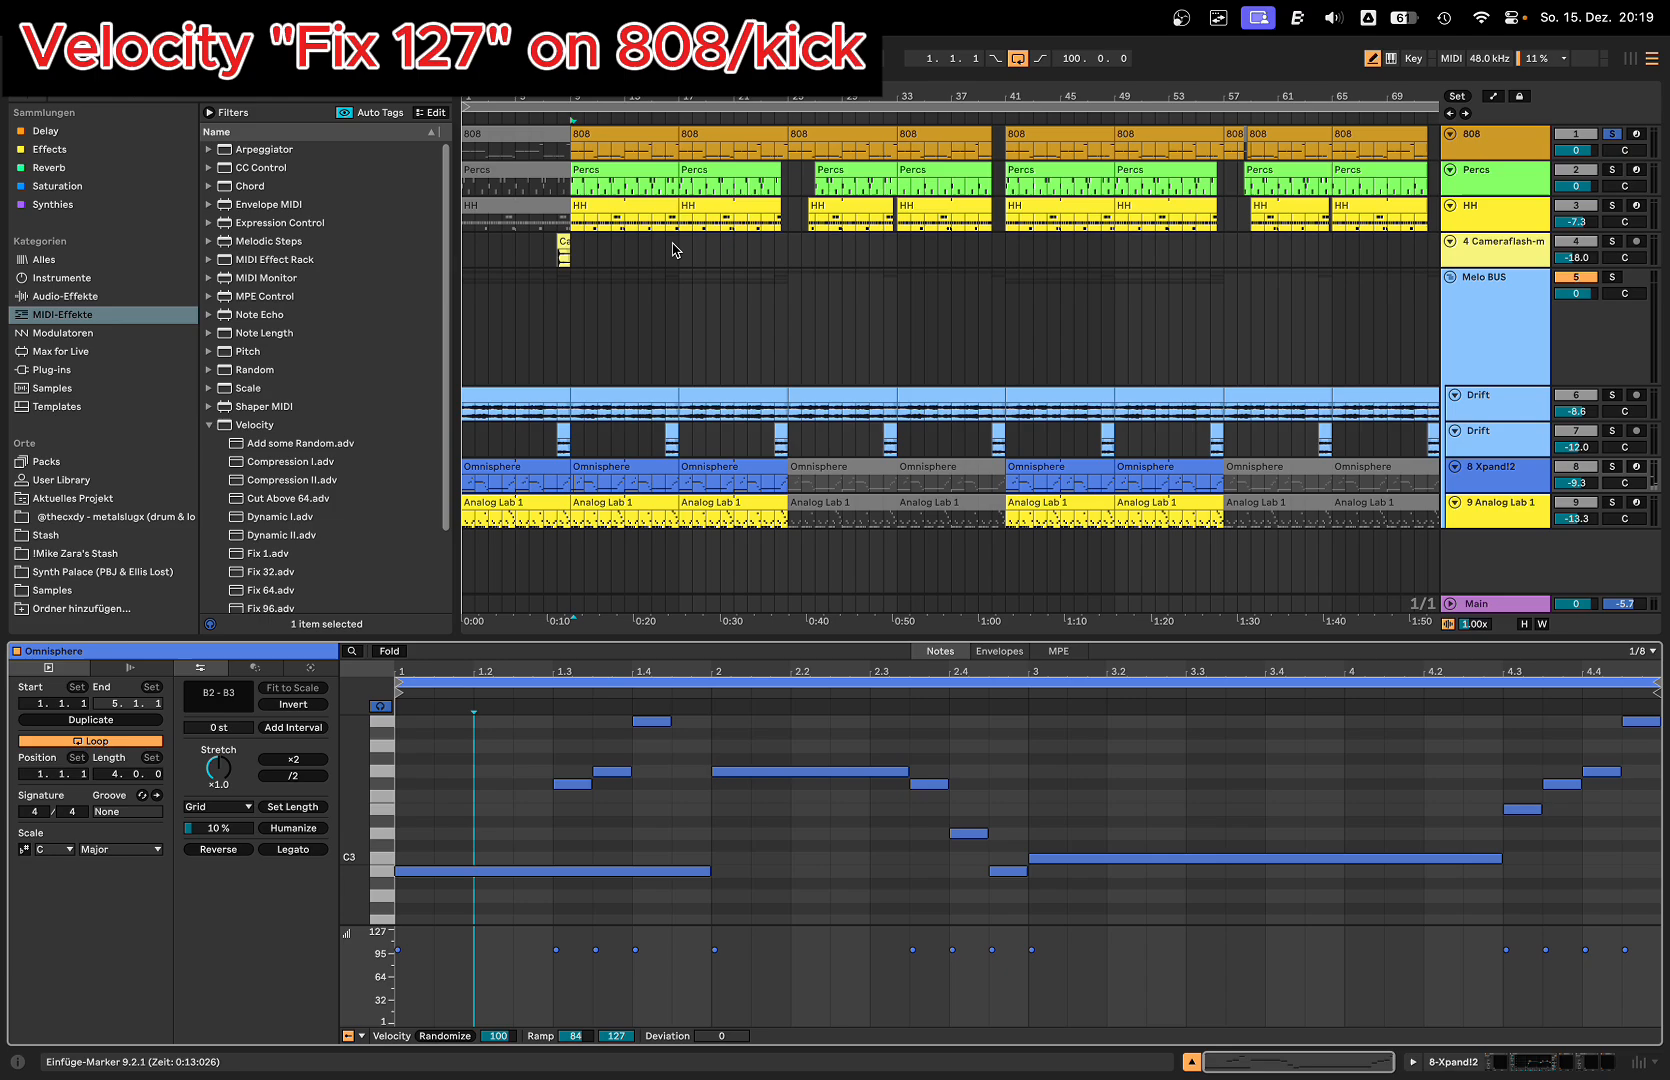
Step: Draw a short G3 note at 1.3.1 in the 808 clip and raise its velocity to 127
click(578, 148)
click(493, 773)
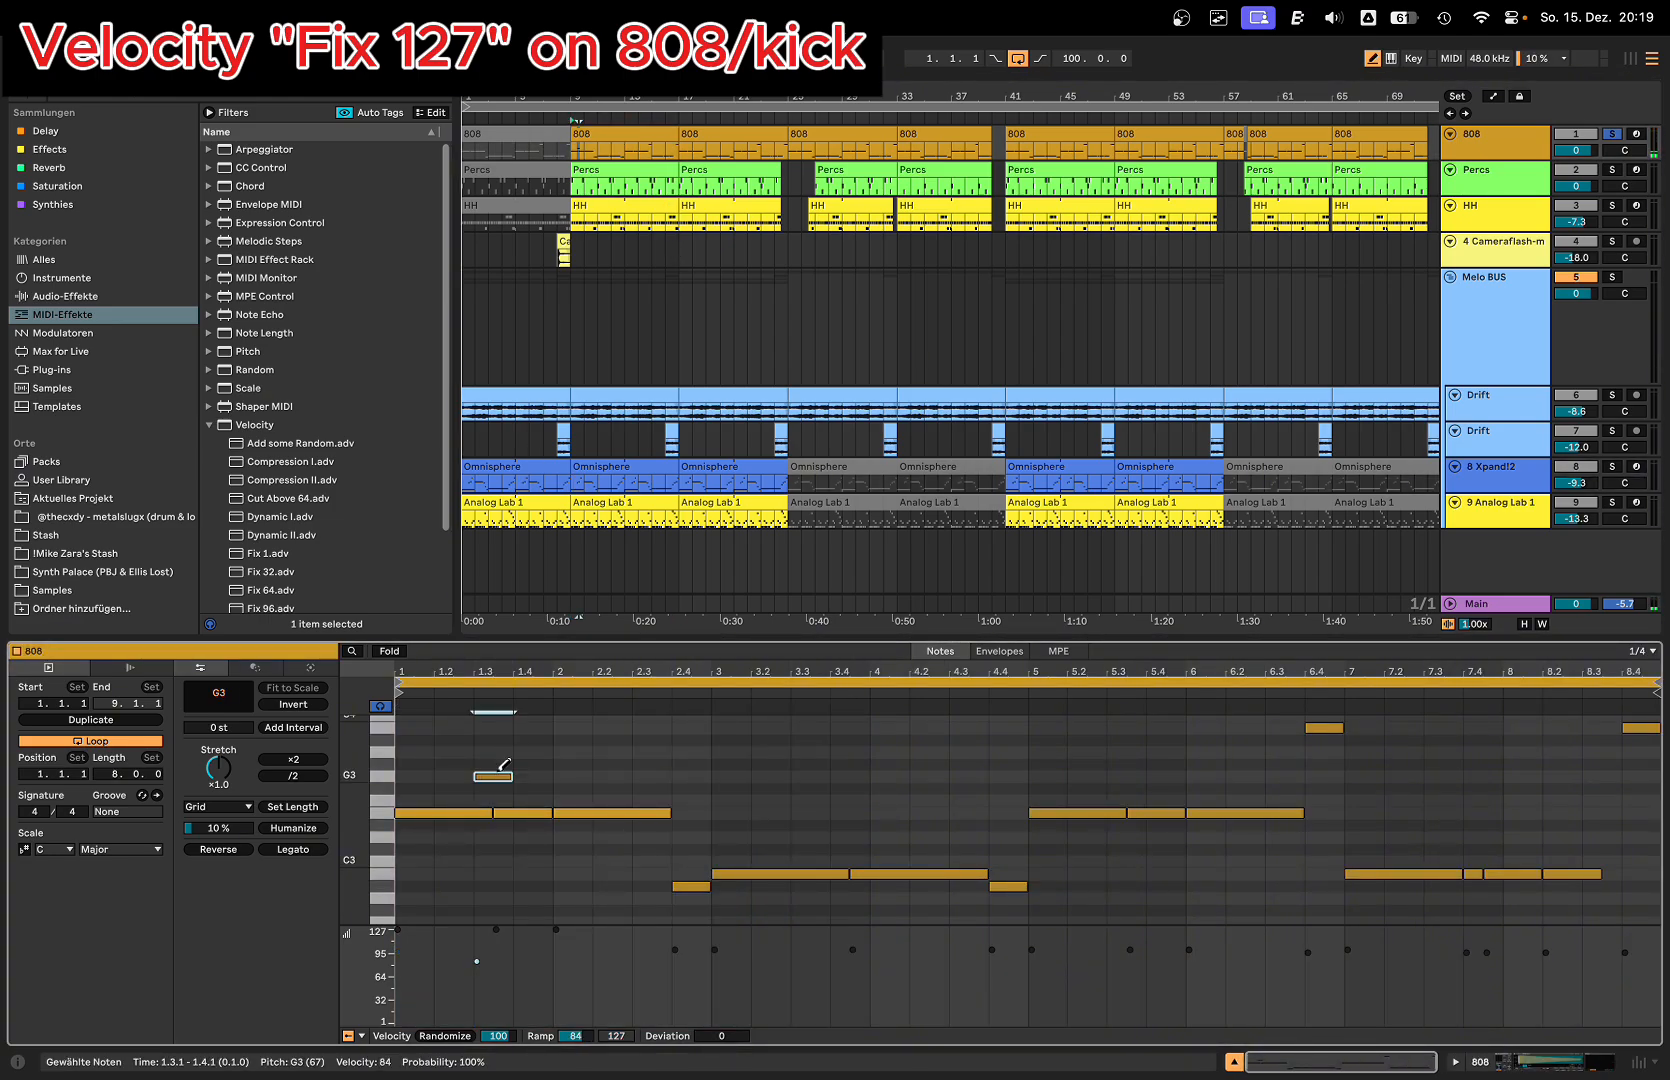
drag(493, 773, 493, 740)
Step: Draw a short G3 note at 1.2.1 in the Omnisphere clip at bar 9 and set its velocity to 102
click(597, 467)
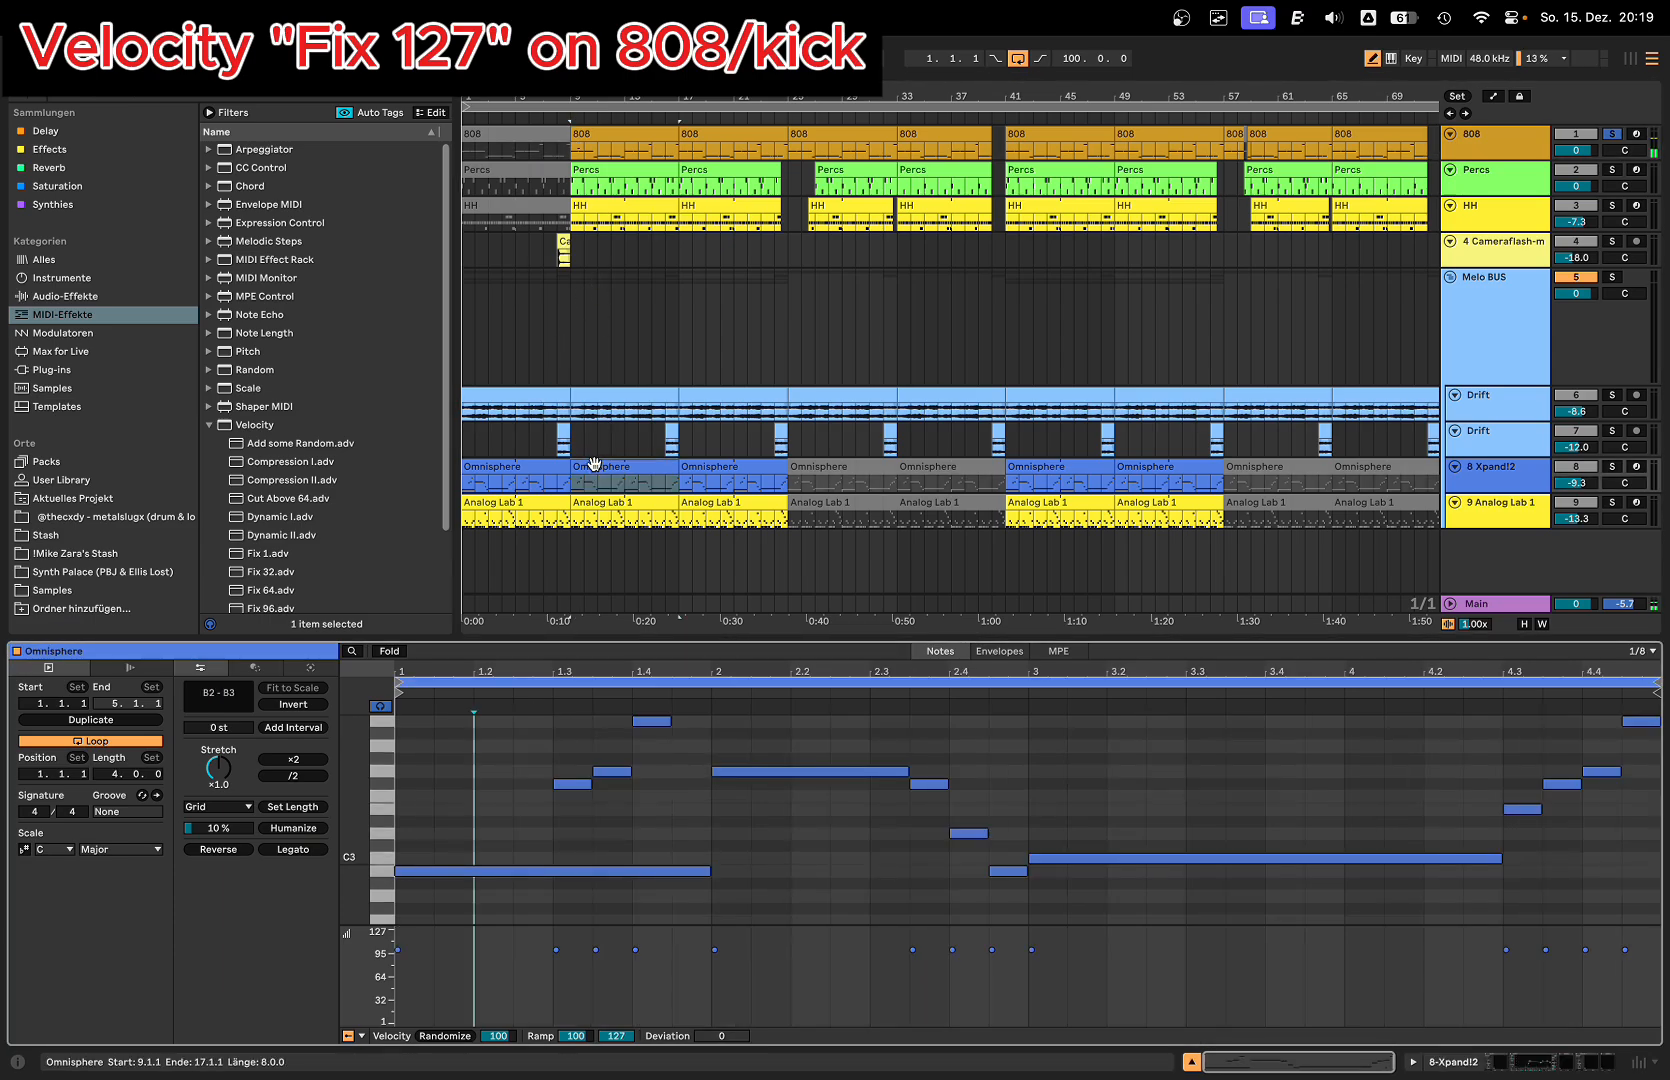
click(479, 775)
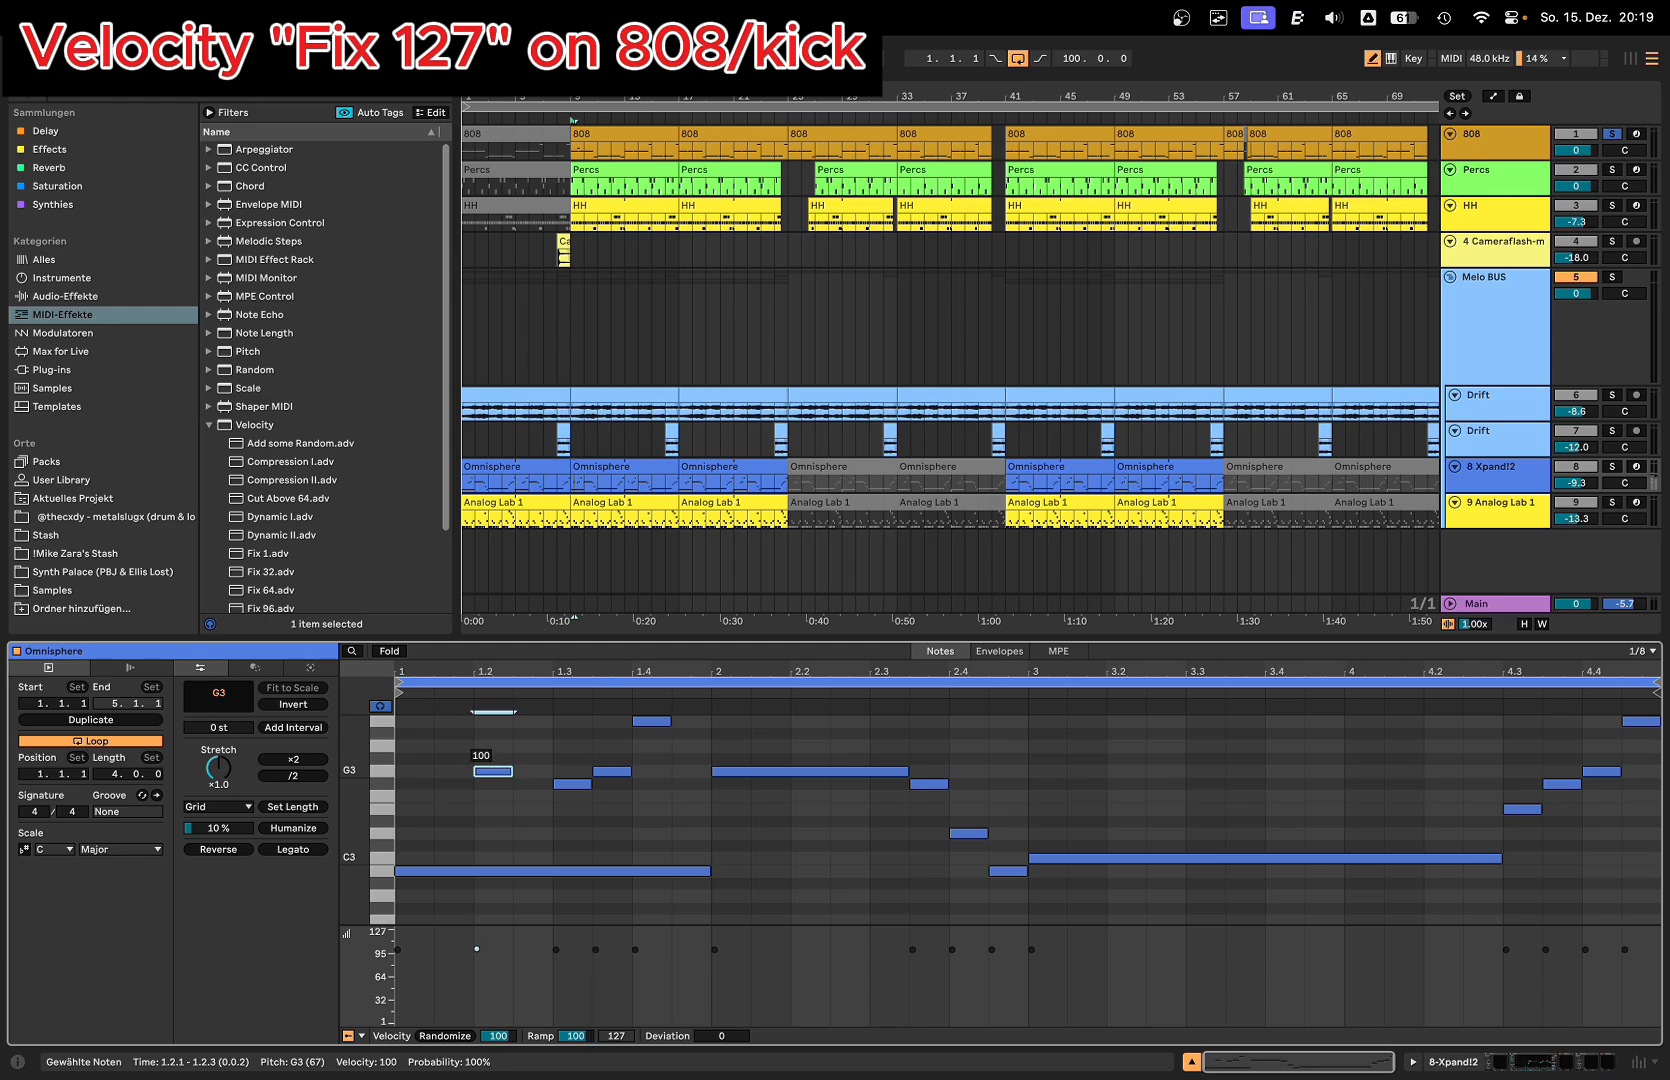
drag(493, 772, 493, 770)
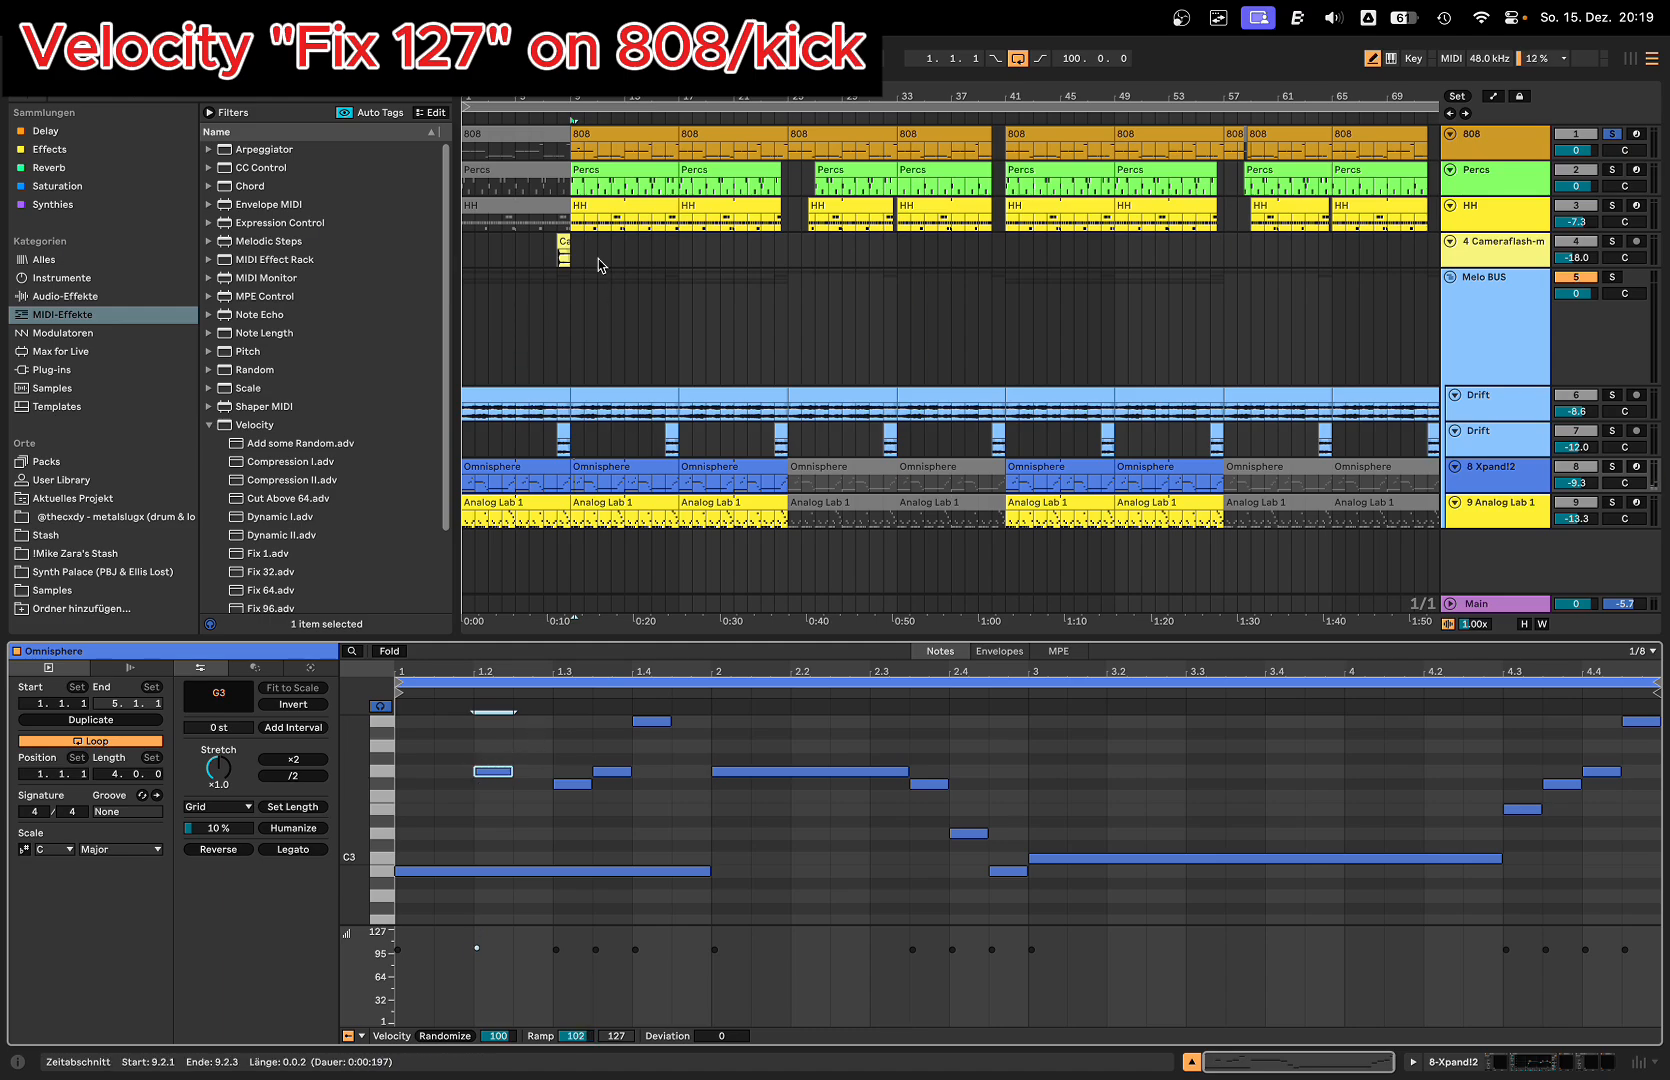
Step: Reopen the 808 clip at bar 9 and adjust the velocity of its G3 note at 1.3.1 to 127
click(626, 133)
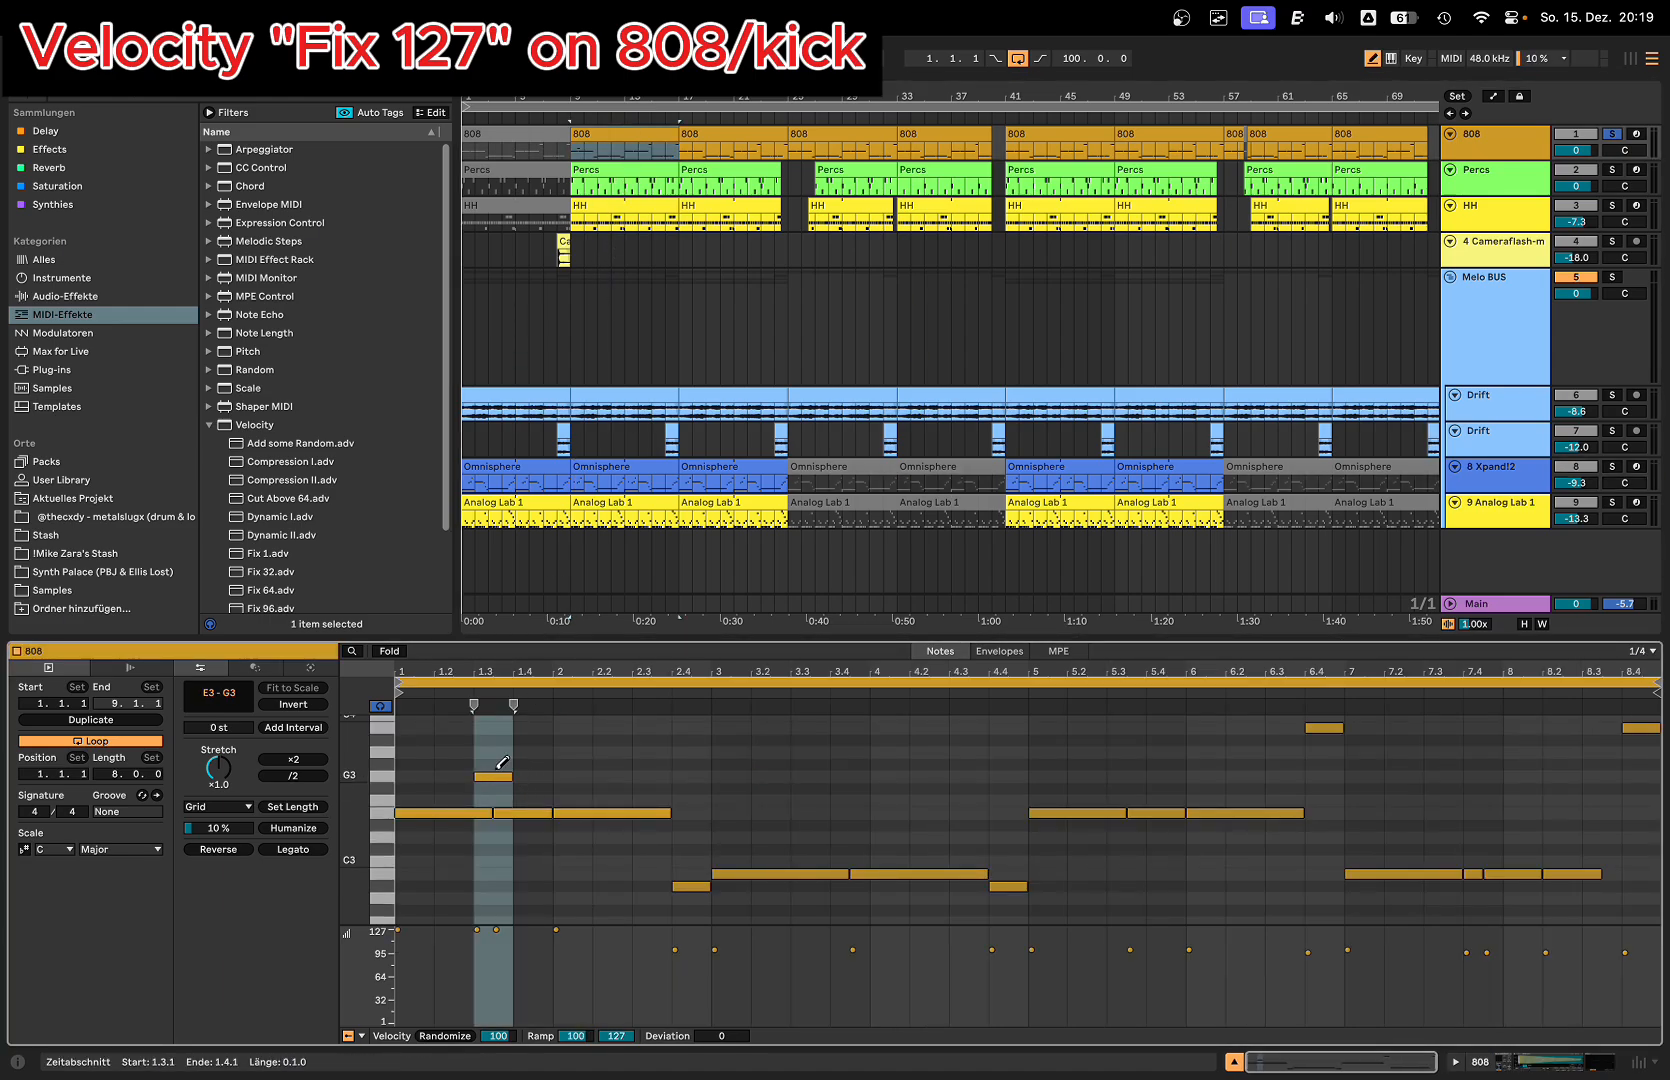
drag(494, 776, 495, 770)
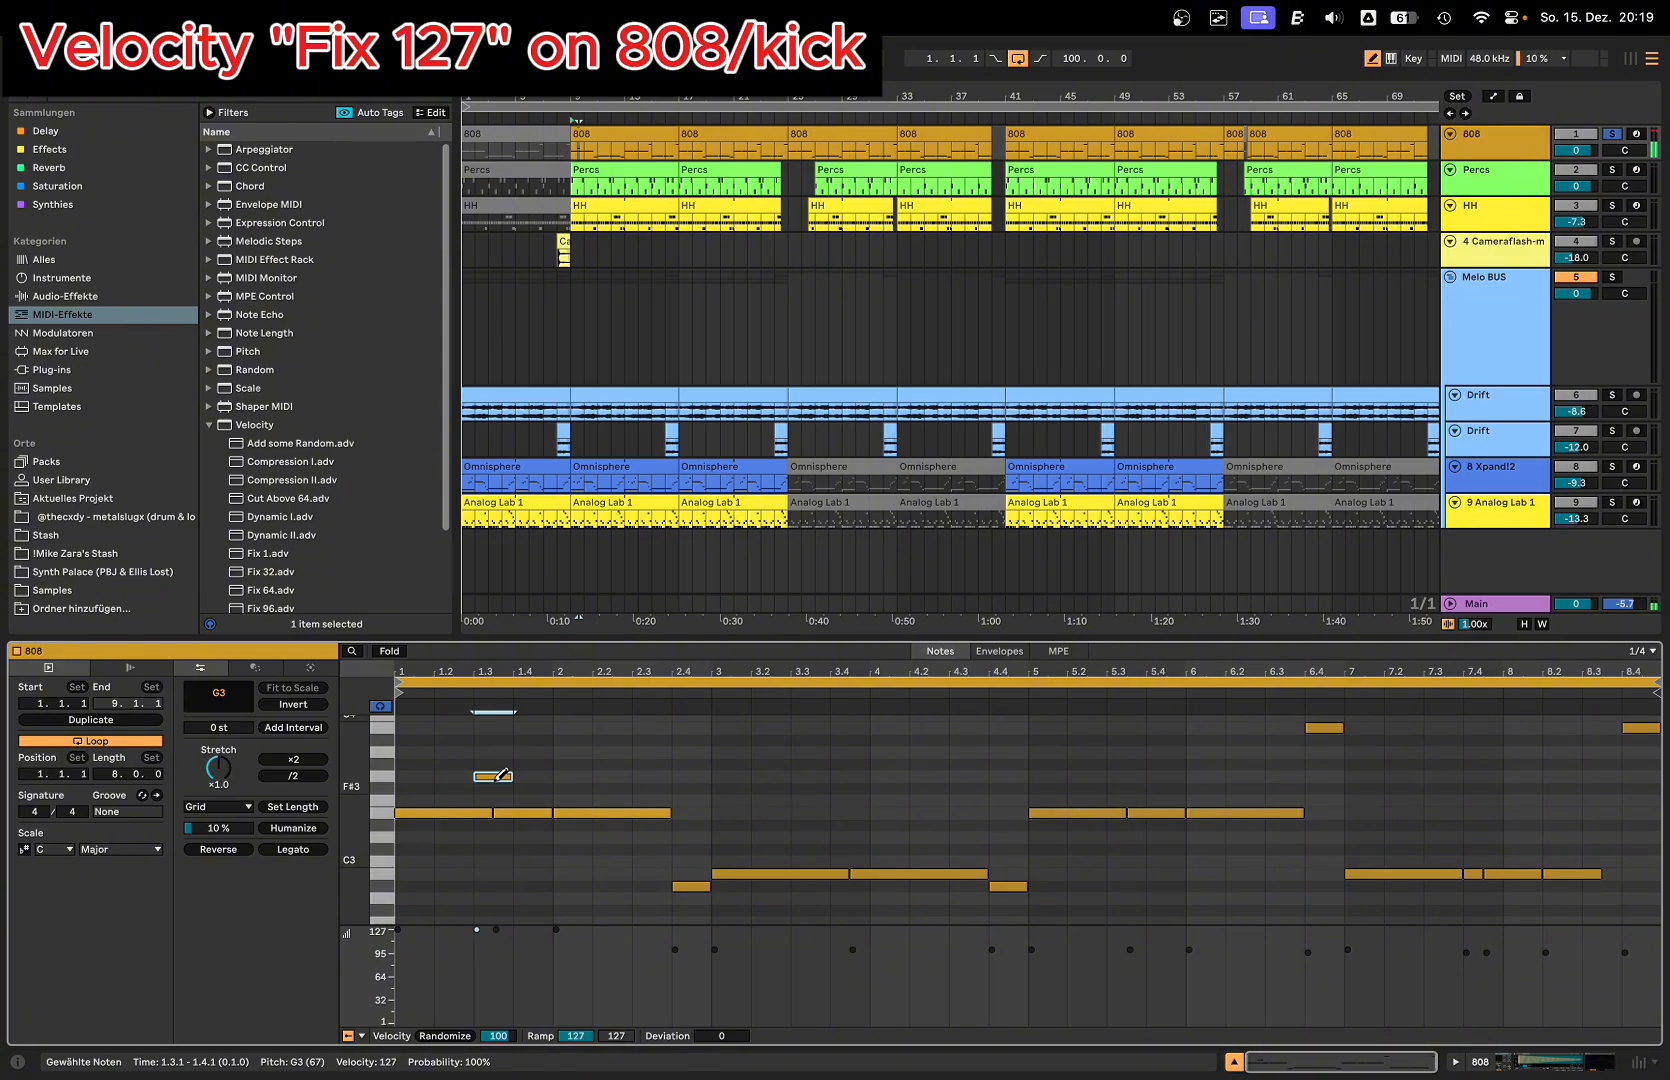
Step: Check the 808 clip's C3 note against the Tuner, set the Simpler's Detune to -12 ct and replay the note
key(Tab)
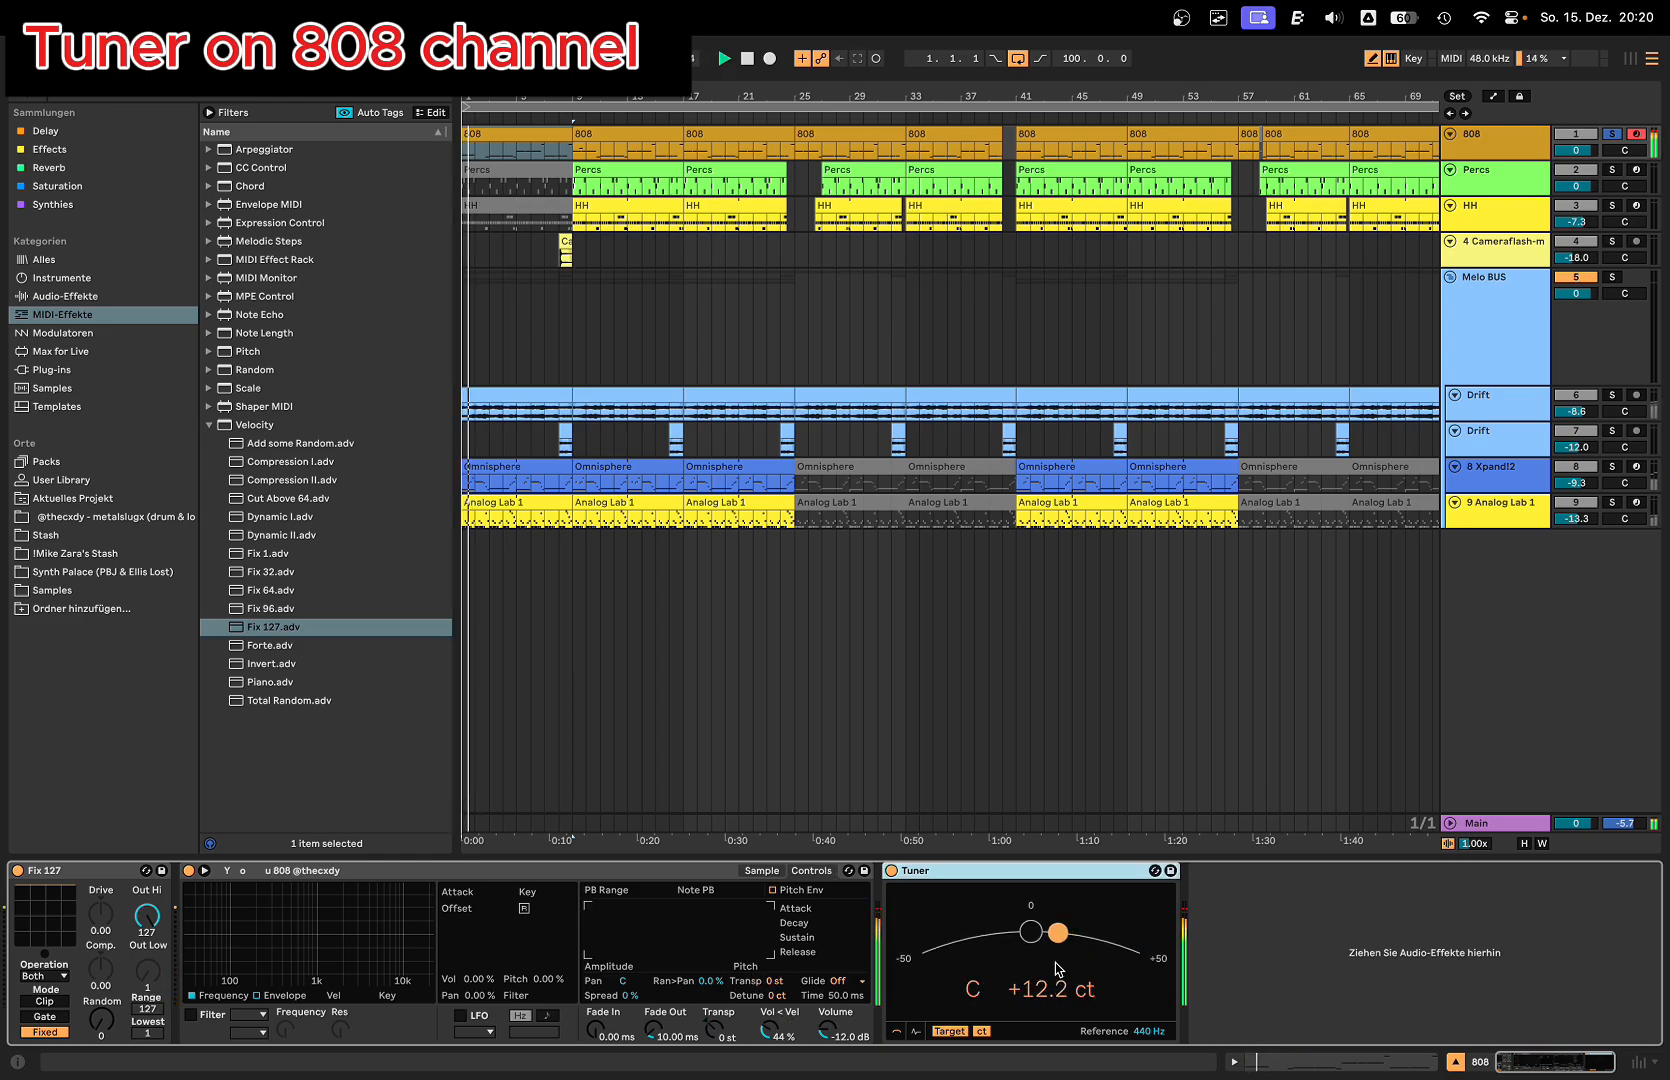
key(shift+Tab)
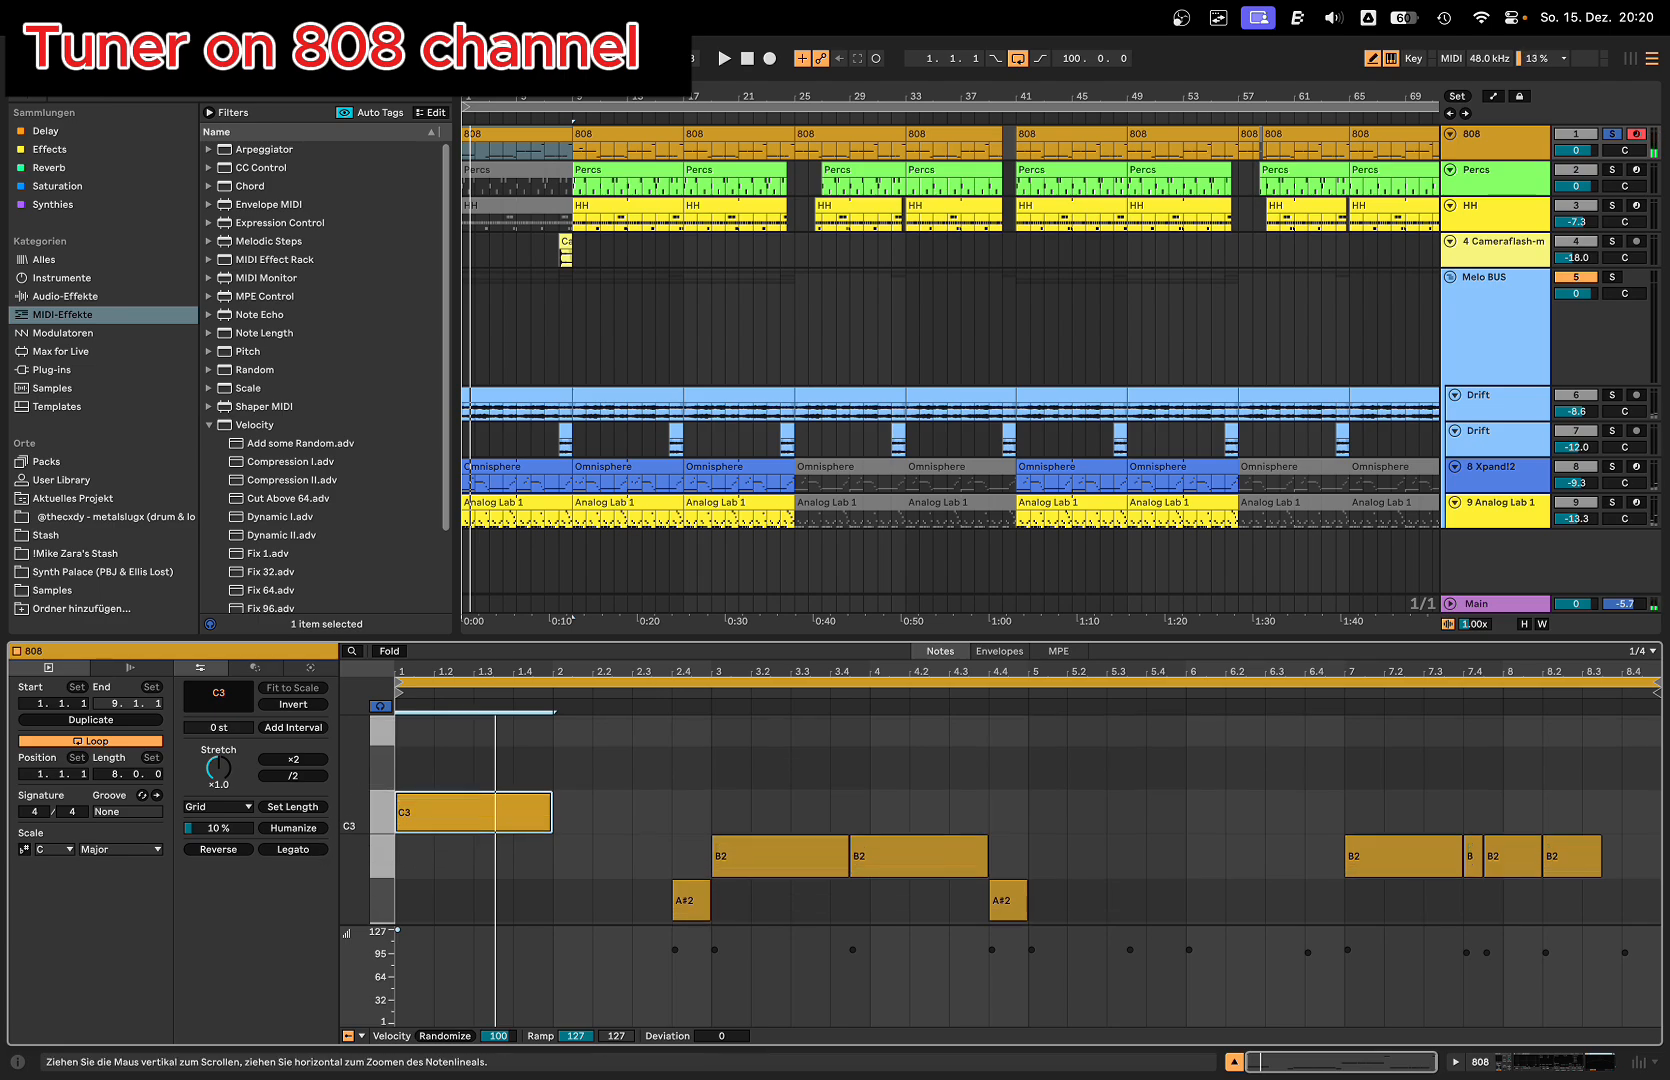
key(shift+Tab)
key(space)
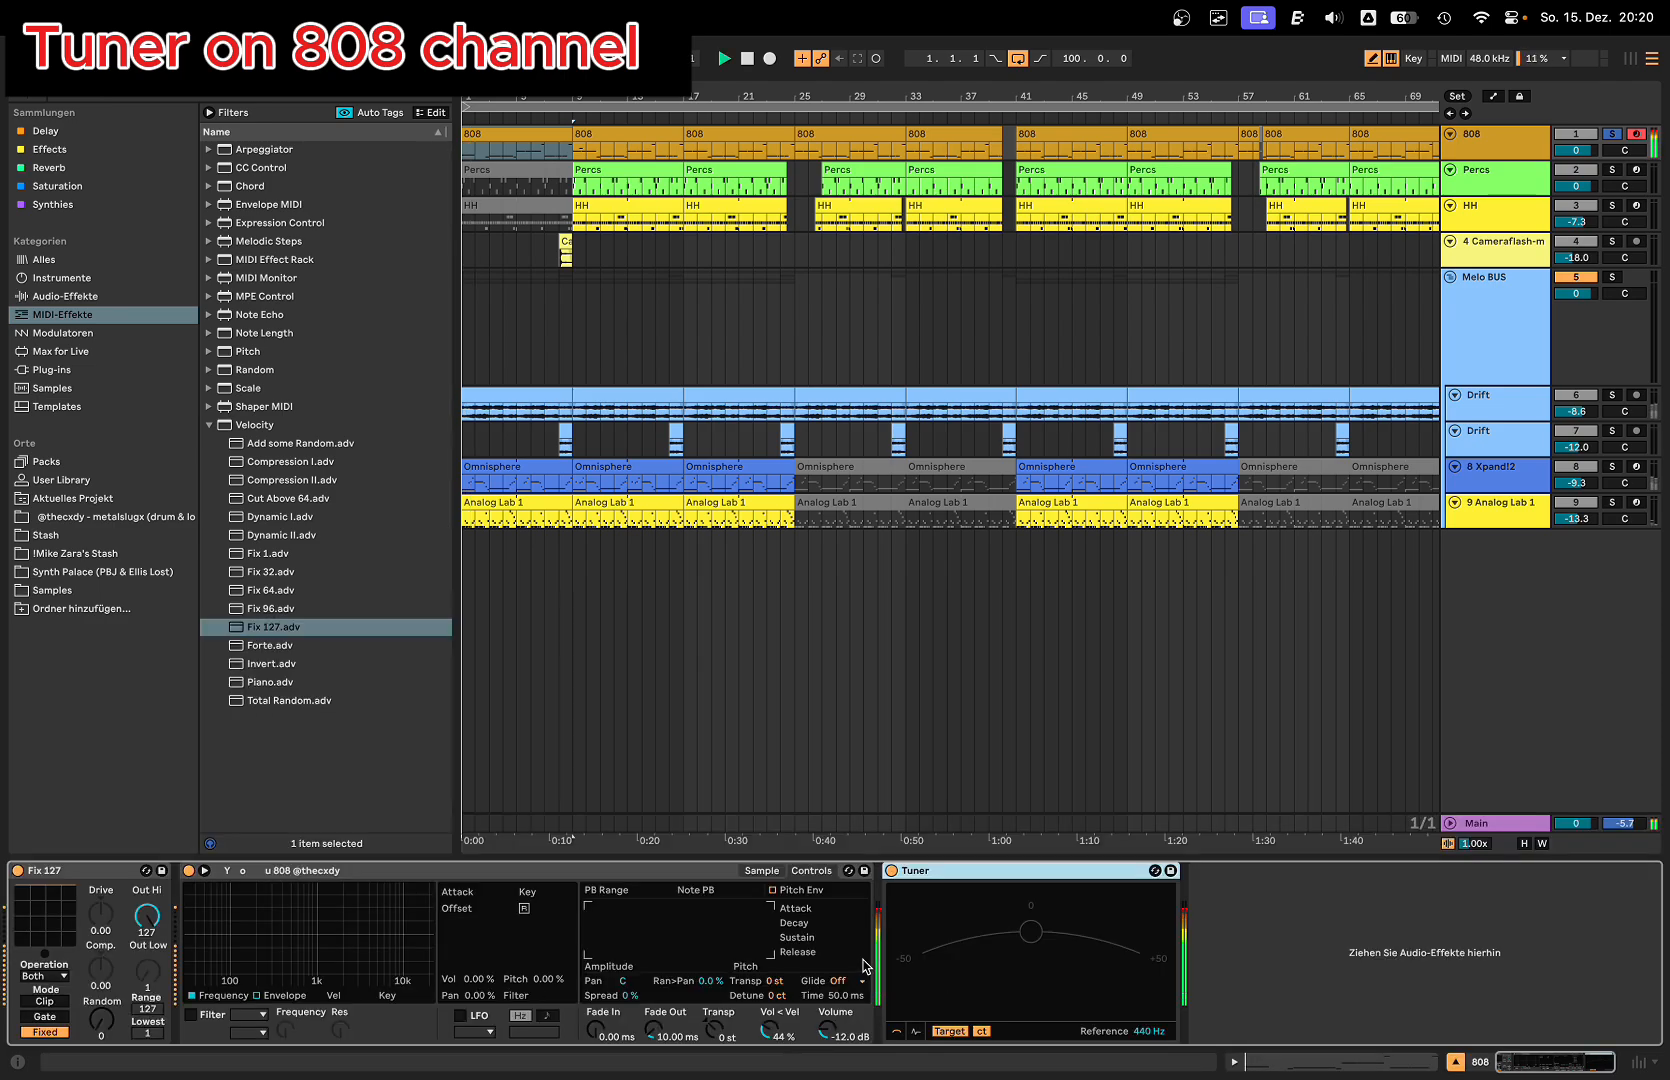
key(space)
click(780, 997)
key(space)
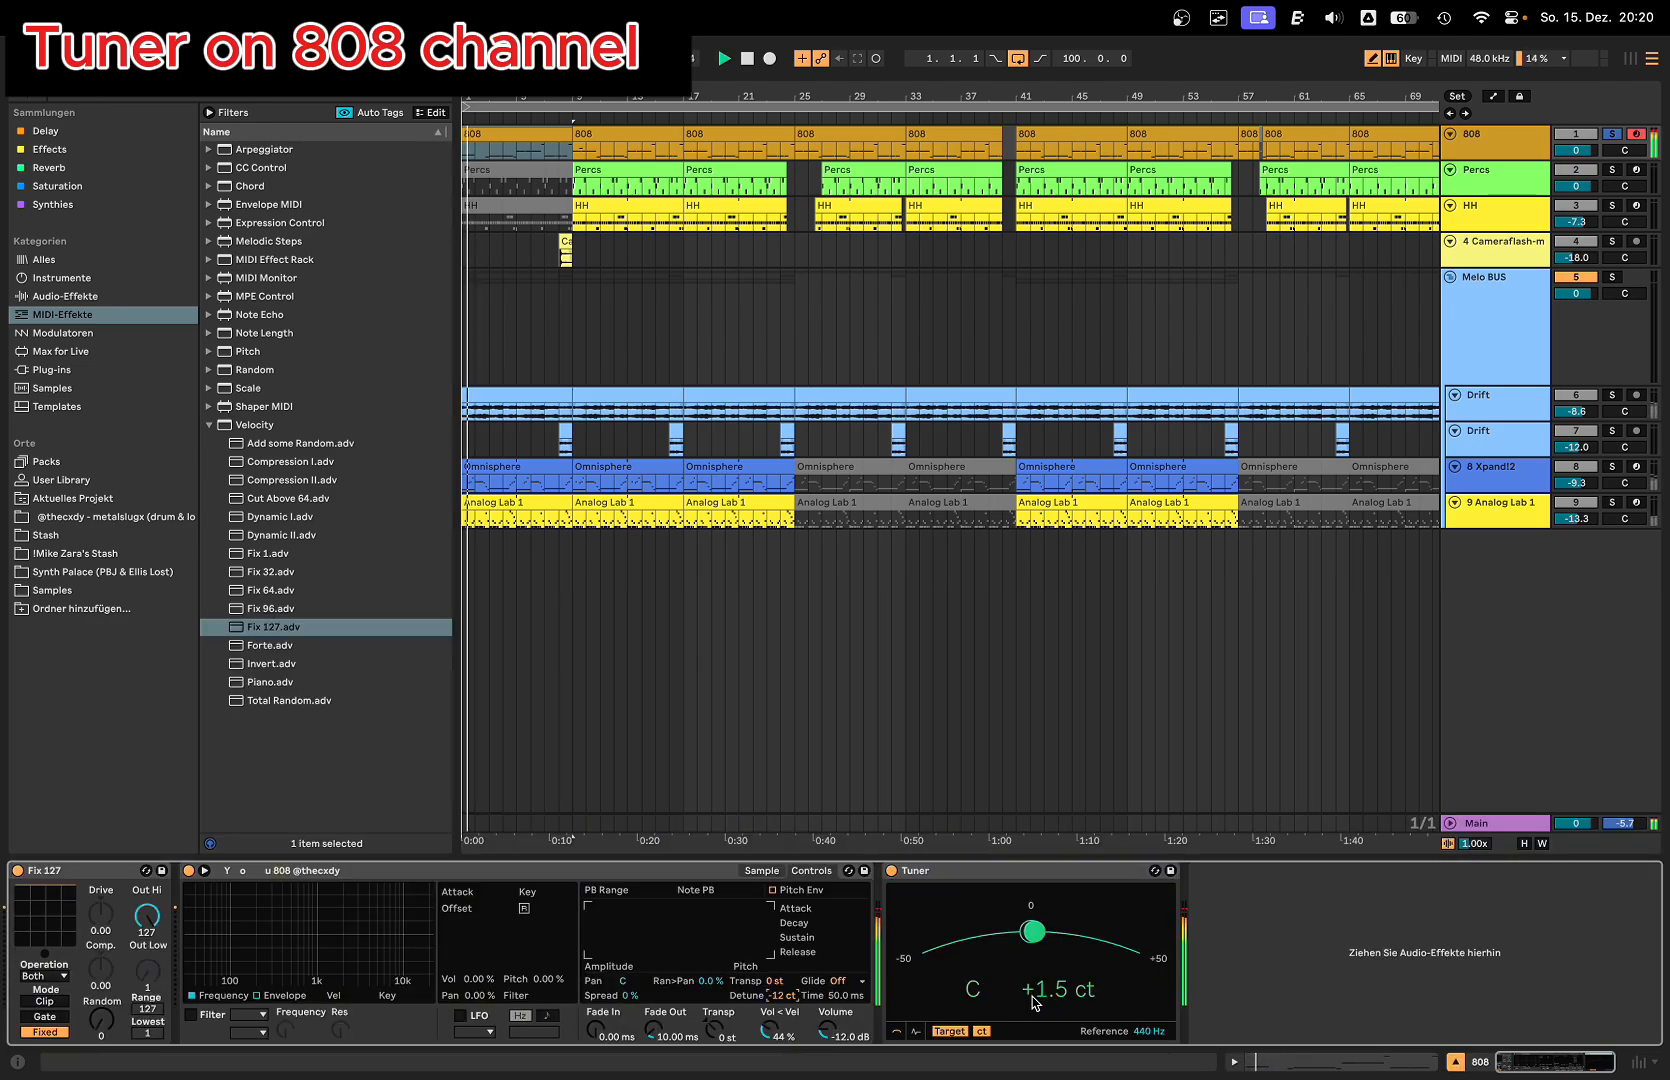